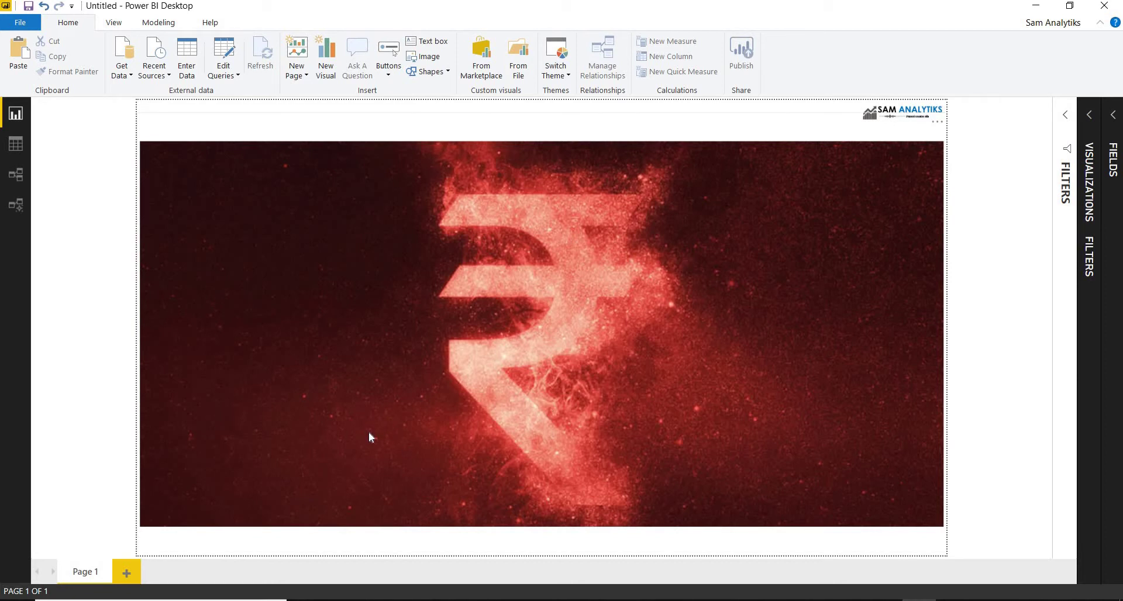
Start an Excel data import and browse to the India Data folder under CSVs on drive F, showing all file types.
{"action": "left_click", "coordinate": [122, 69]}
{"action": "left_click", "coordinate": [130, 115]}
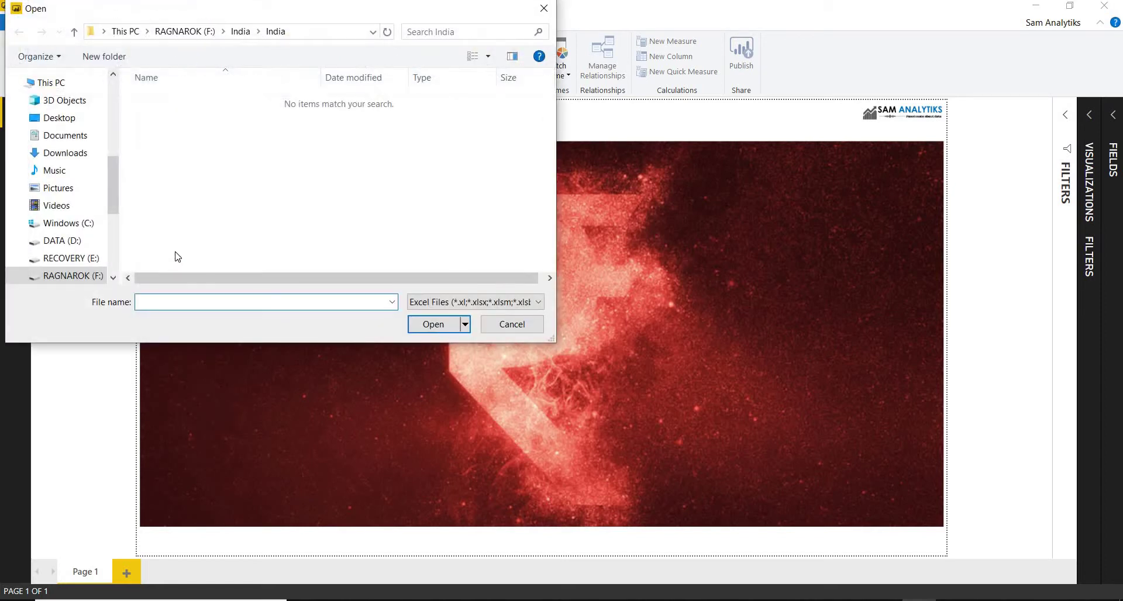
{"action": "left_click", "coordinate": [180, 32]}
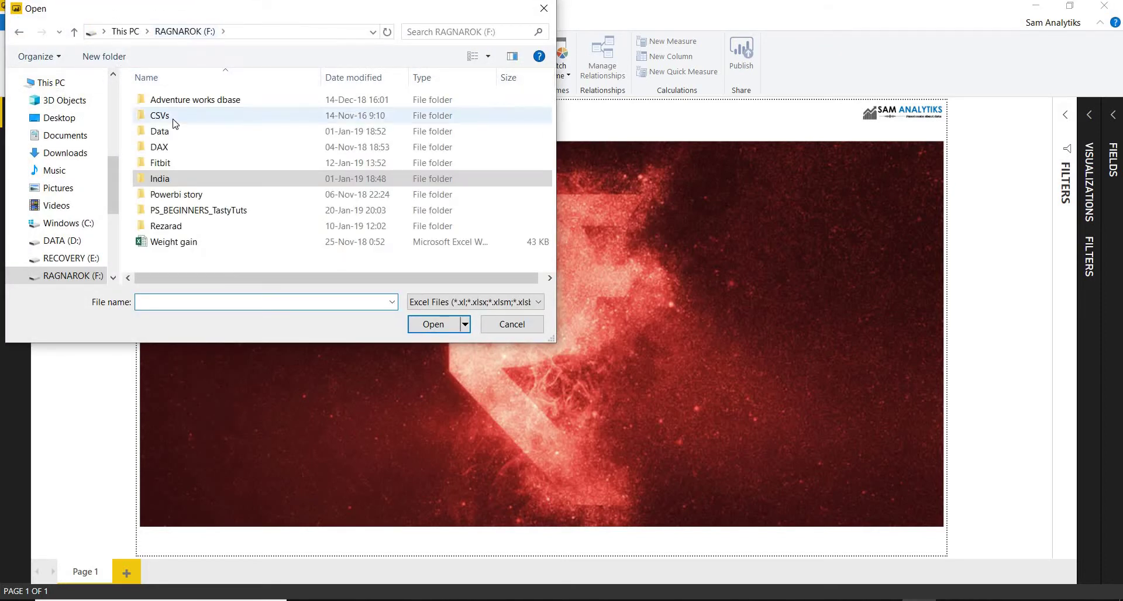
{"action": "double_click", "coordinate": [173, 114]}
{"action": "double_click", "coordinate": [180, 103]}
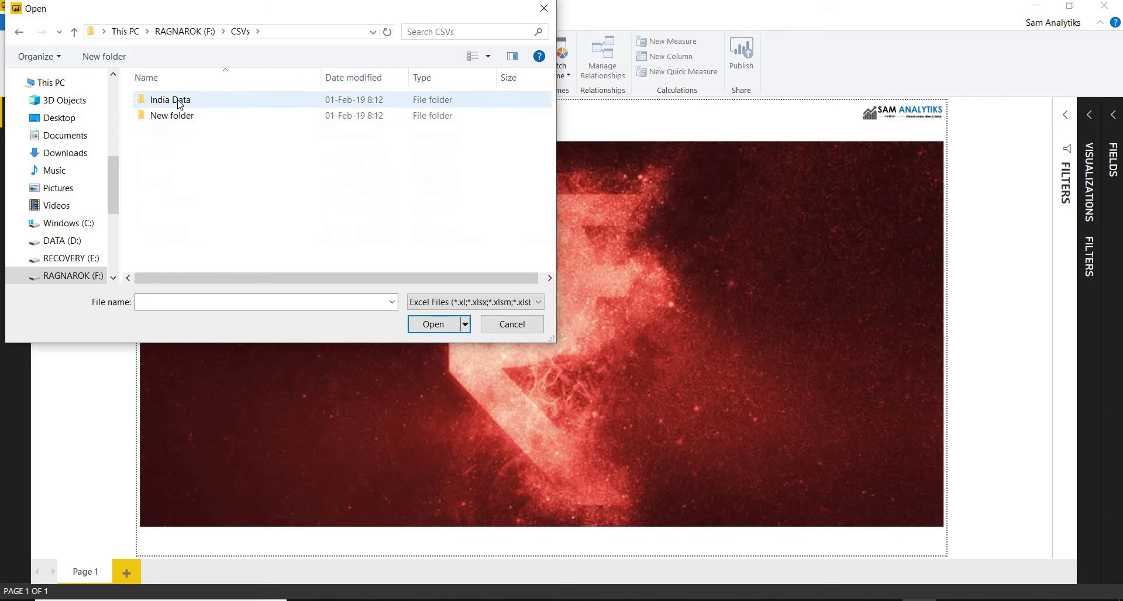
{"action": "left_click", "coordinate": [489, 306]}
{"action": "left_click", "coordinate": [493, 331]}
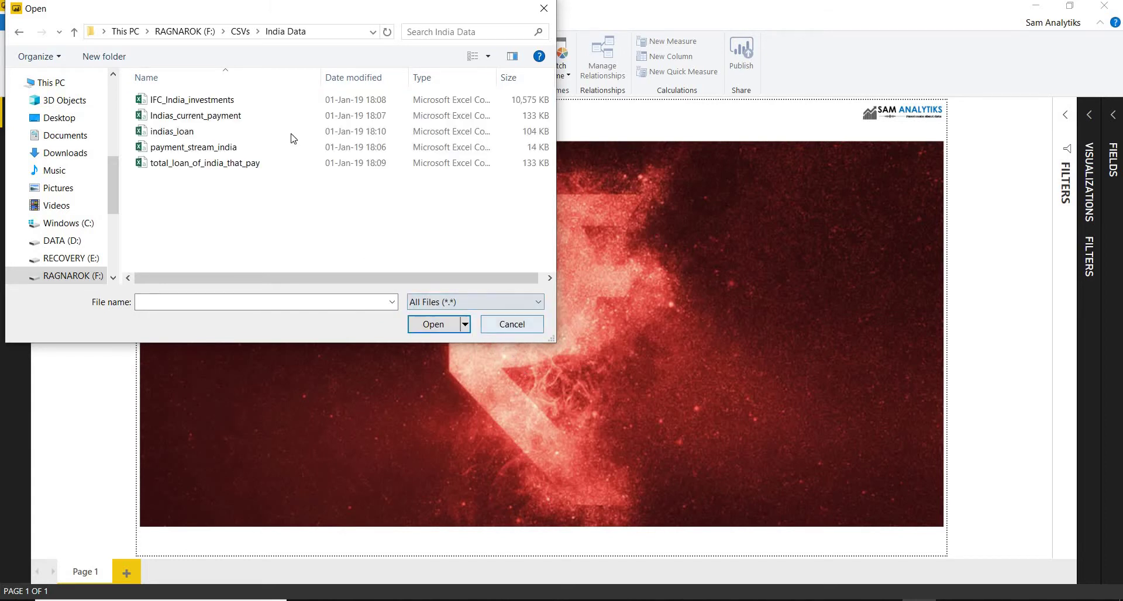
Open the IFC_India_investments file and load it for editing in the Power Query Editor.
{"action": "left_click", "coordinate": [225, 100]}
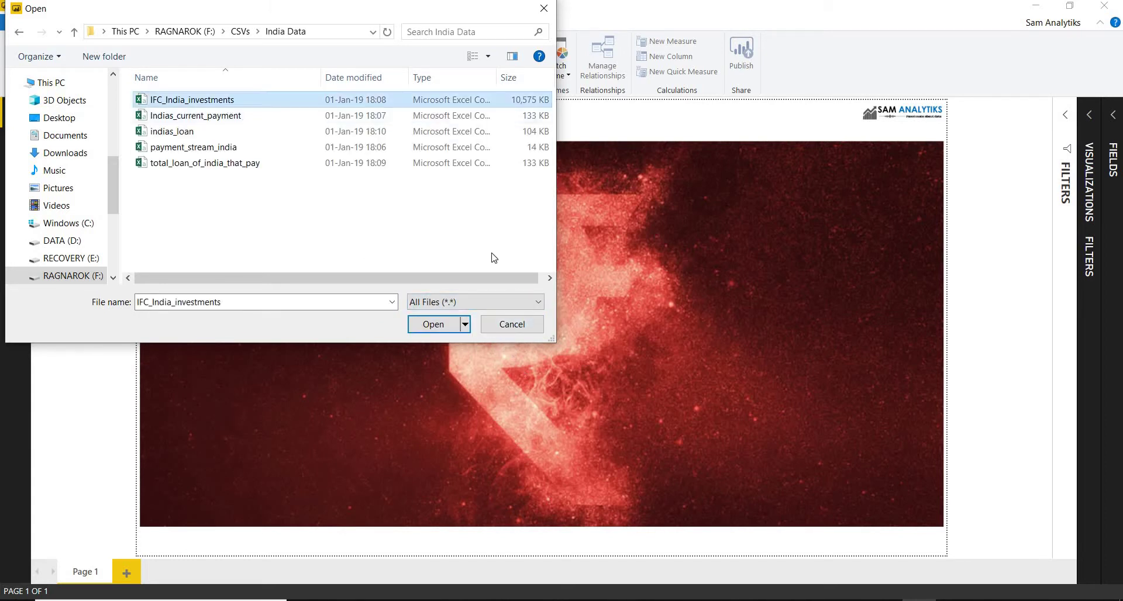
{"action": "left_click", "coordinate": [433, 325]}
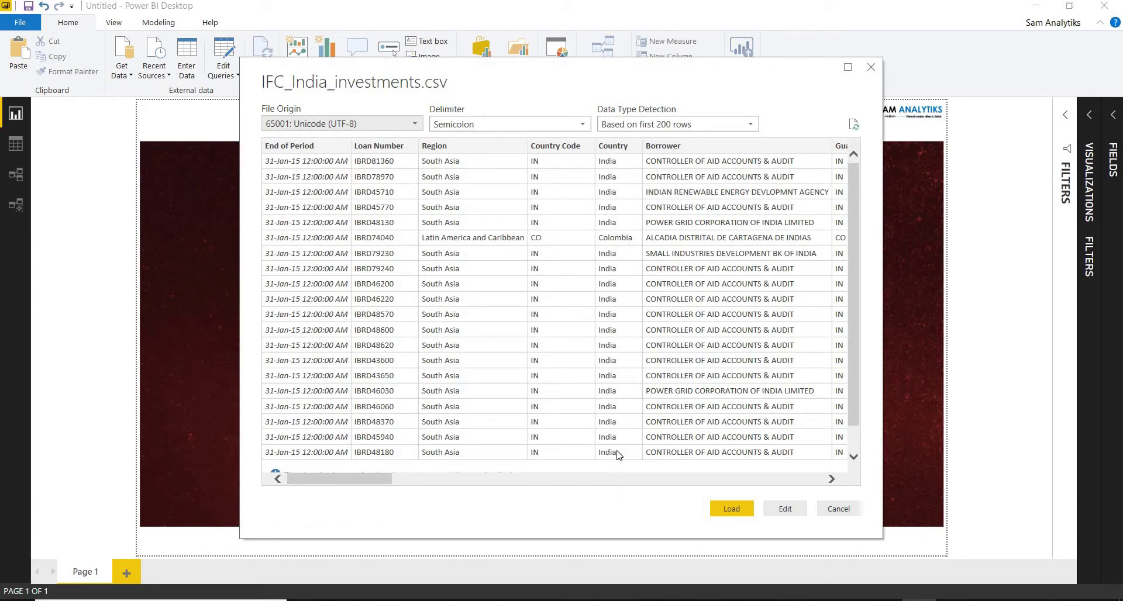
{"action": "left_click", "coordinate": [786, 510]}
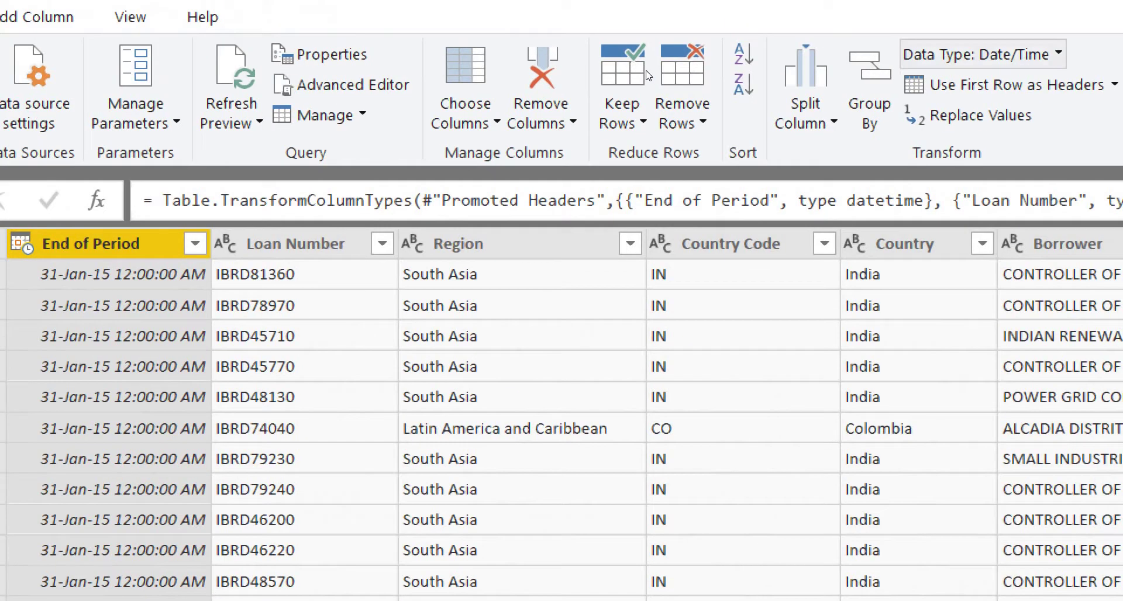
Change the End of Period column's data type to Date, adding the conversion as a new step.
{"action": "key", "text": "d"}
{"action": "key", "text": "d"}
{"action": "key", "text": "Return"}
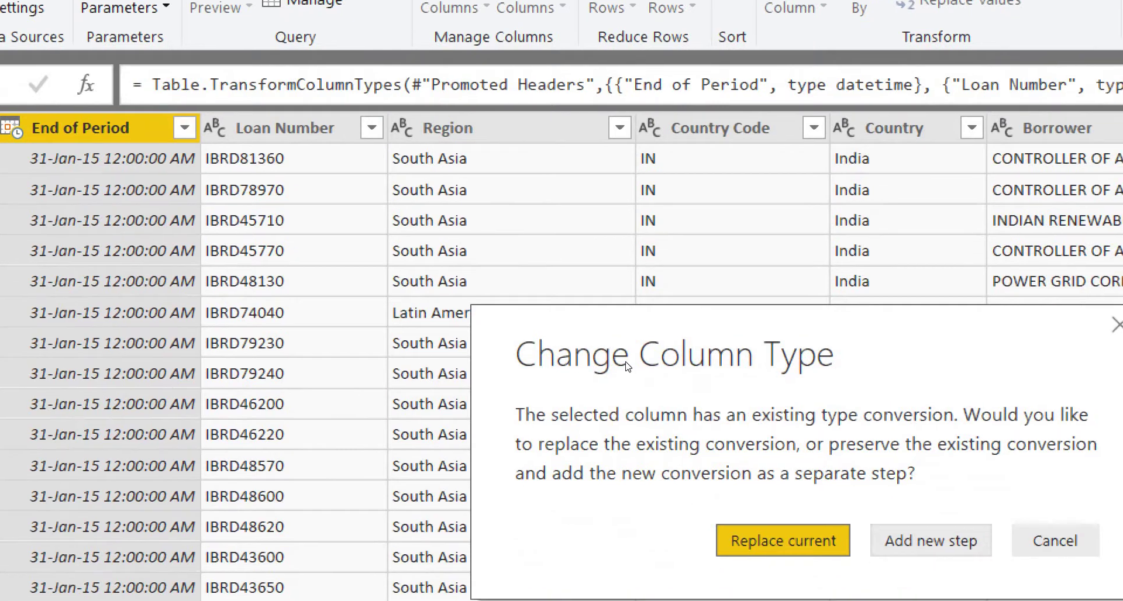
{"action": "key", "text": "Tab"}
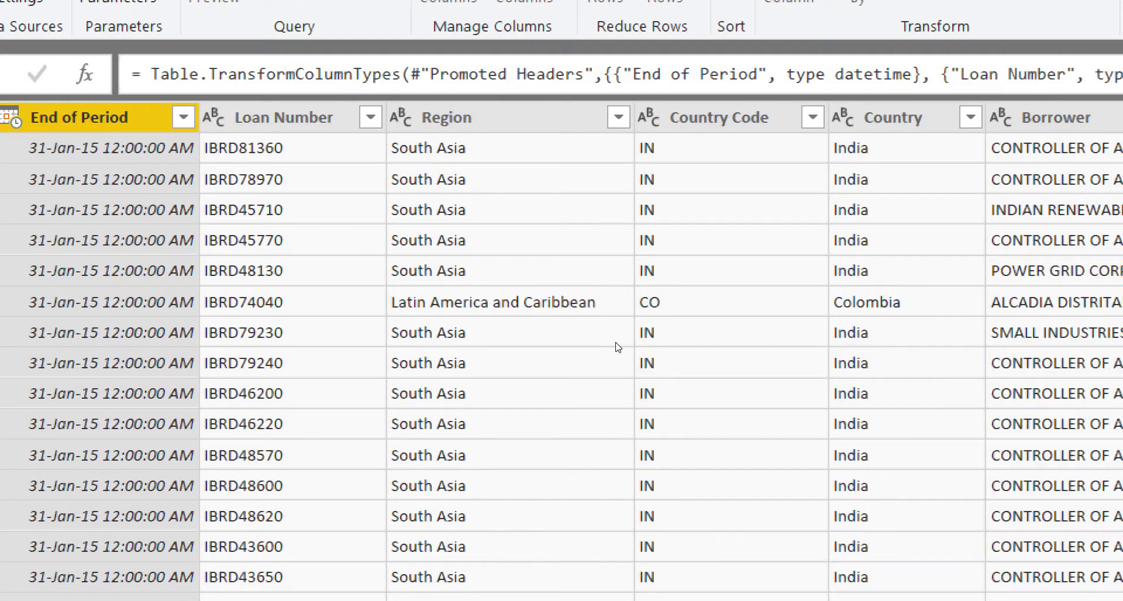
{"action": "key", "text": "Return"}
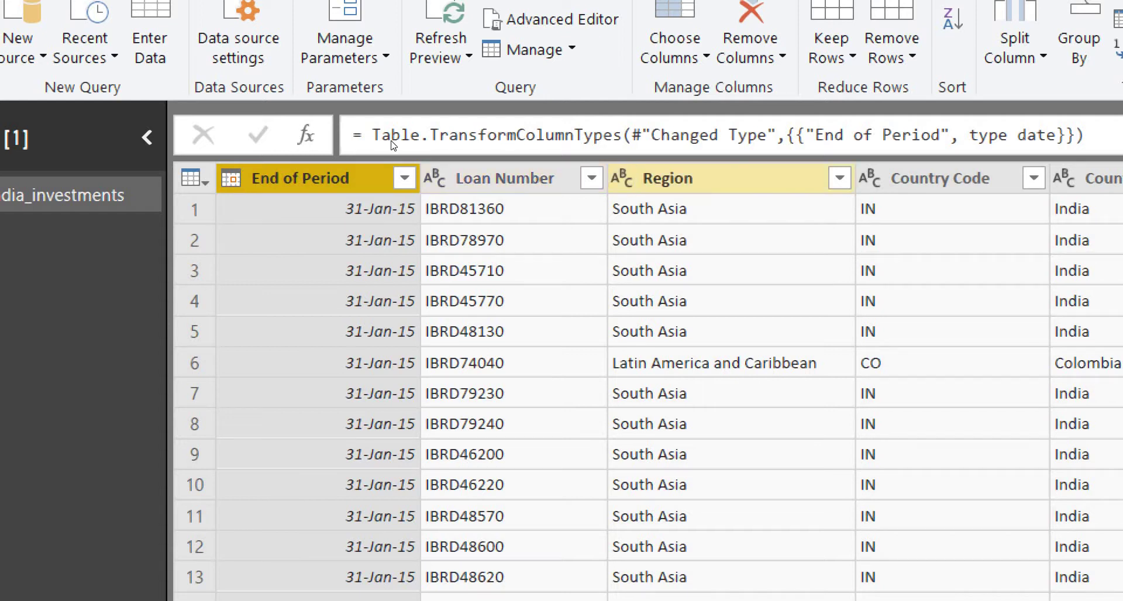
Remove the Region, Country Code, Country, Borrower, Guarantor Country Code and Guarantor columns.
{"action": "key", "text": "Right"}
{"action": "key", "text": "Right"}
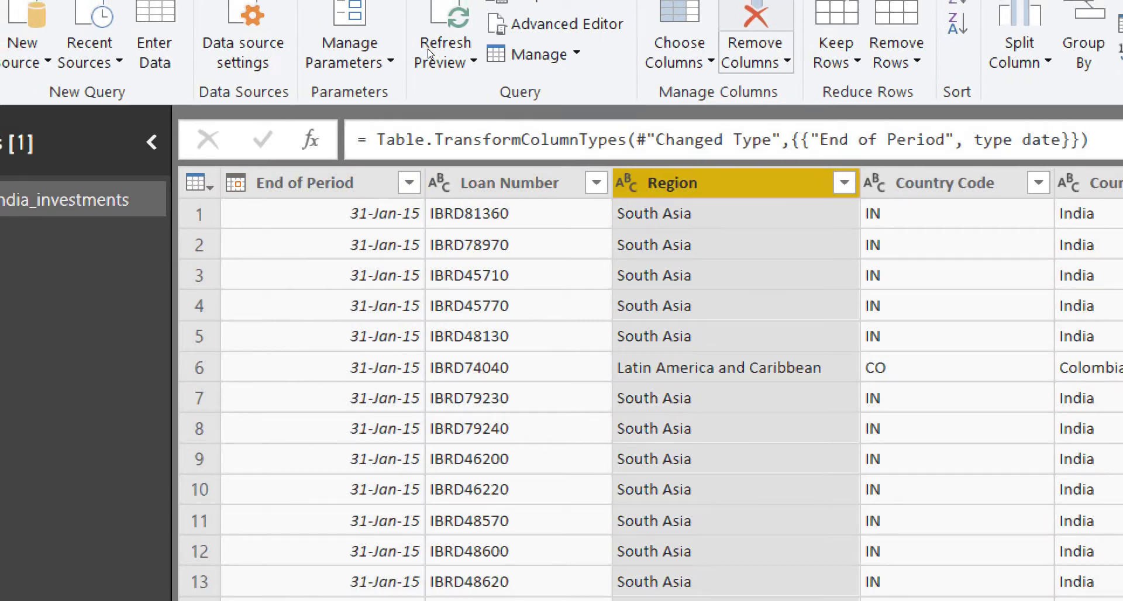
{"action": "key", "text": "Delete"}
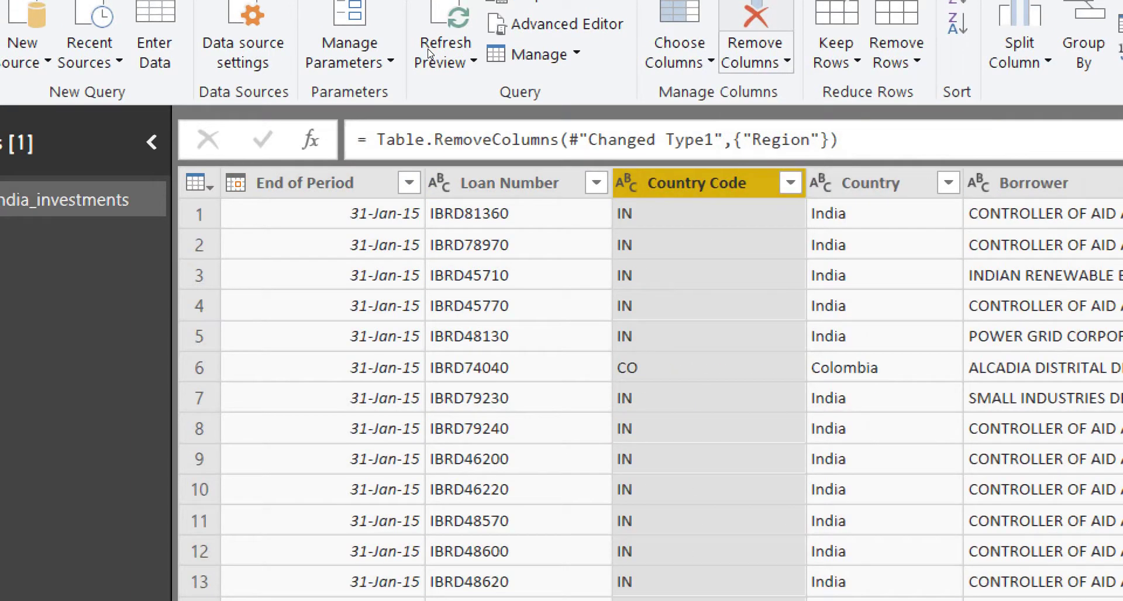
{"action": "key", "text": "Delete"}
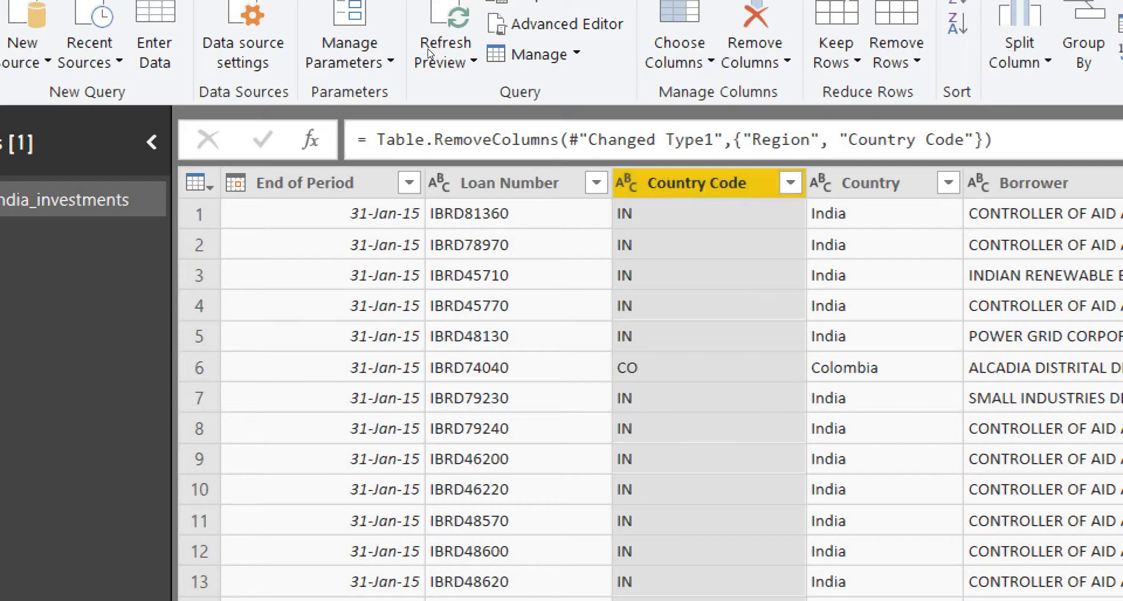
{"action": "key", "text": "Delete"}
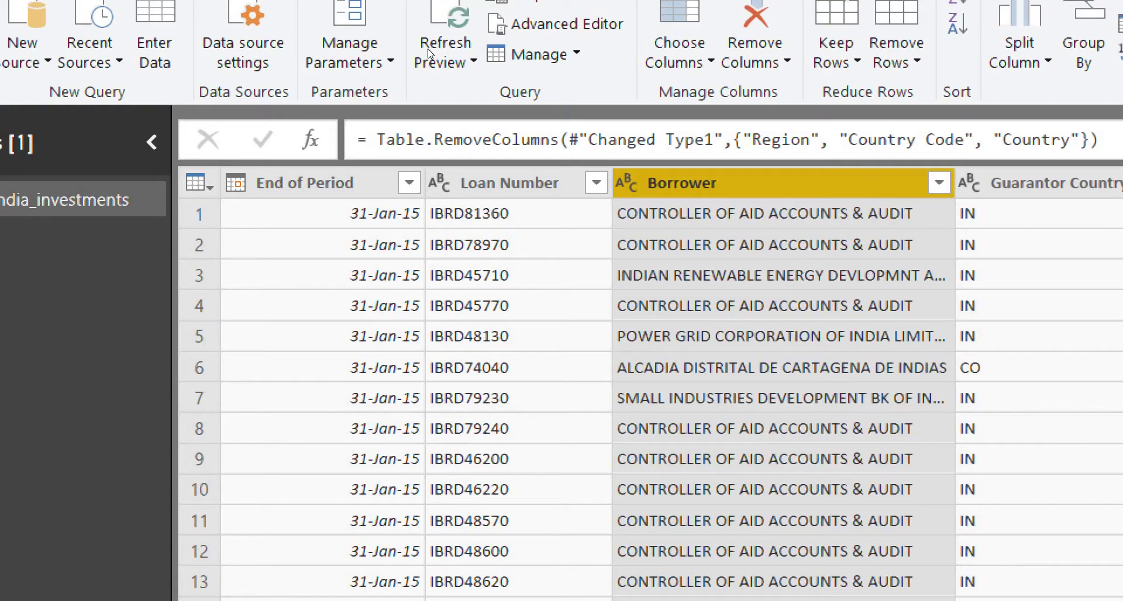
{"action": "key", "text": "Delete"}
{"action": "key", "text": "Delete"}
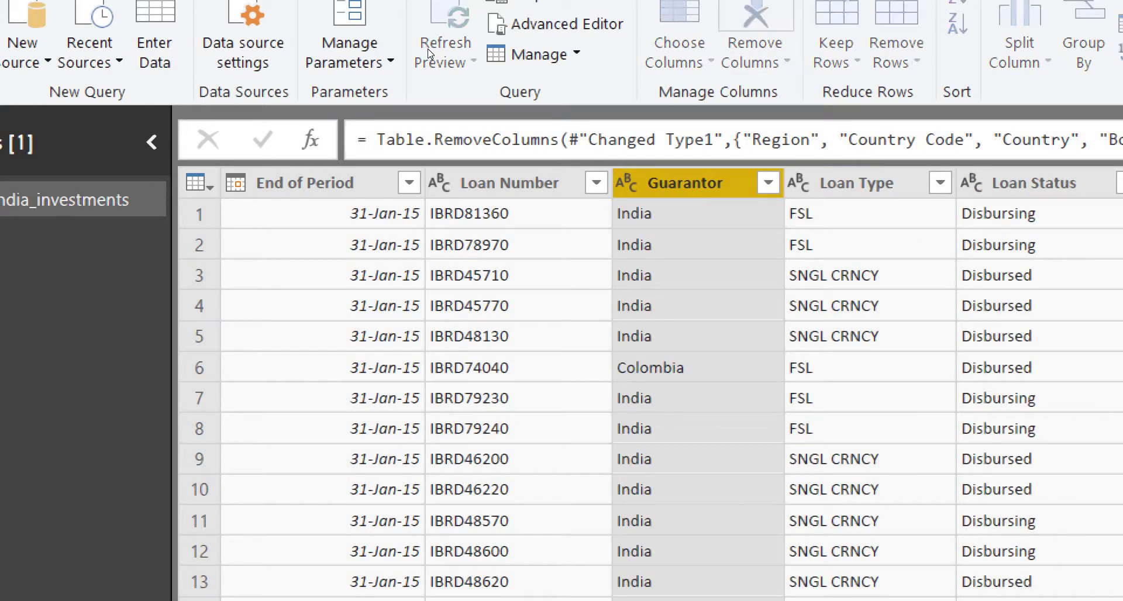
{"action": "key", "text": "Delete"}
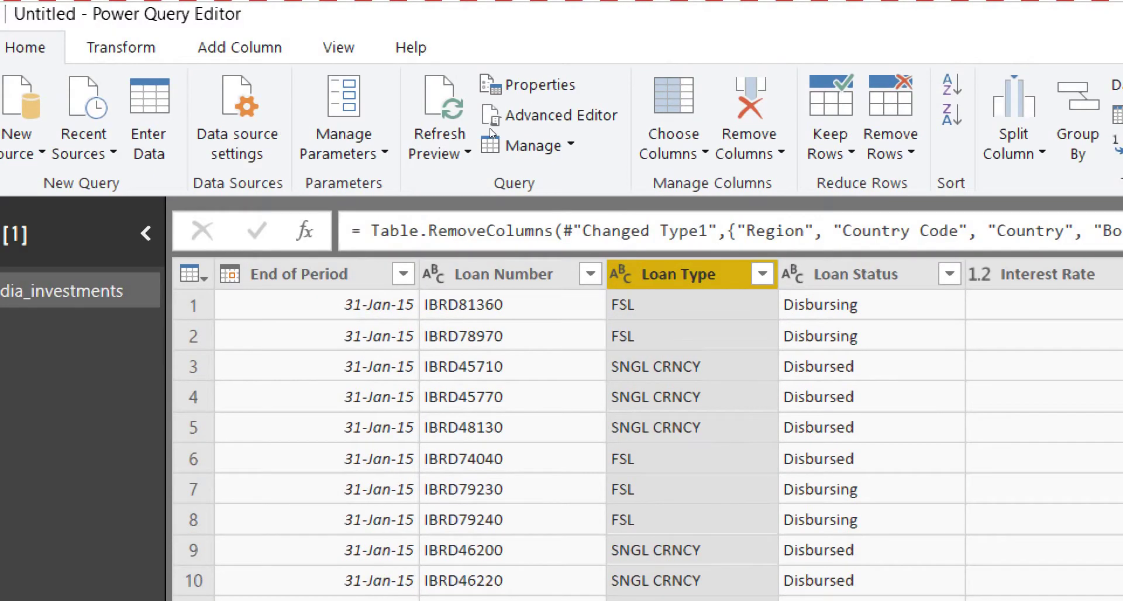
Multiply the Interest Rate column by 100 and change its data type to Whole Number.
{"action": "key", "text": "Right"}
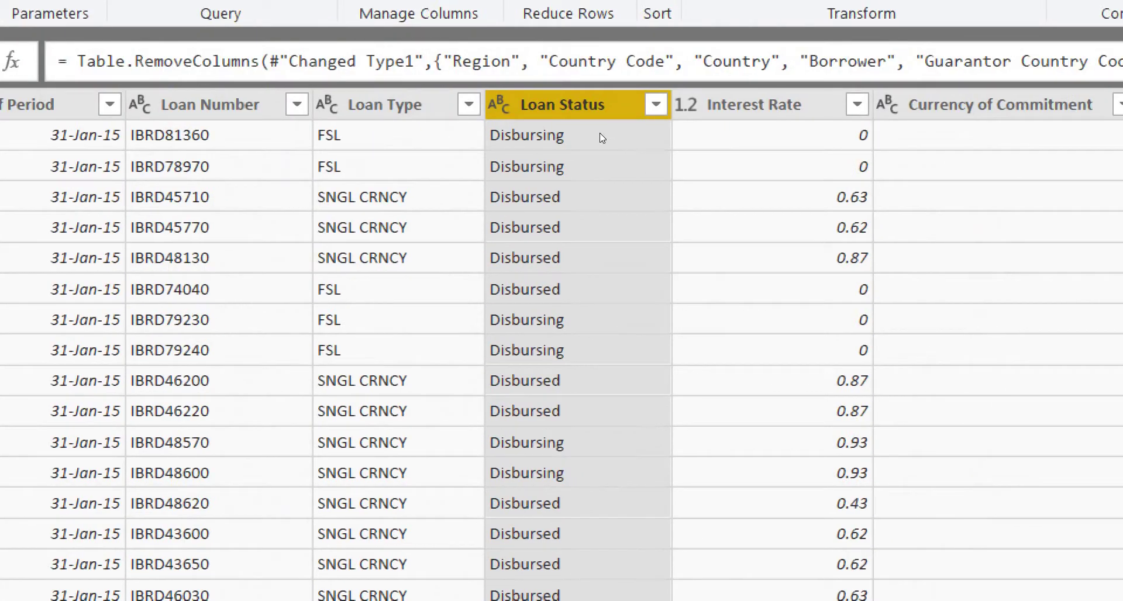
{"action": "key", "text": "shift+Right"}
{"action": "key", "text": "Right"}
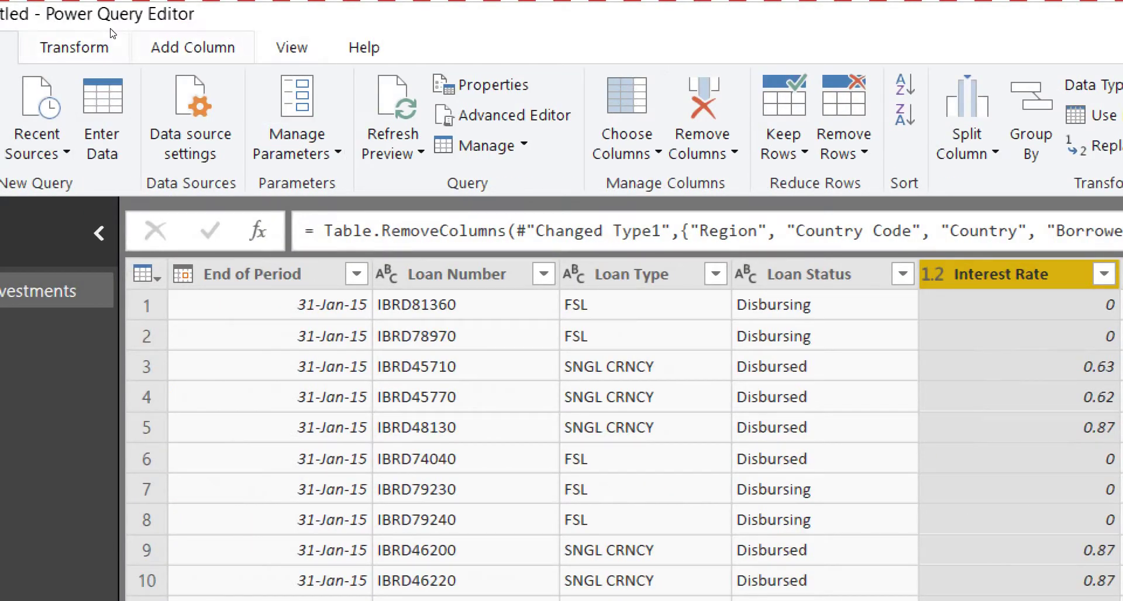
{"action": "left_click", "coordinate": [112, 34]}
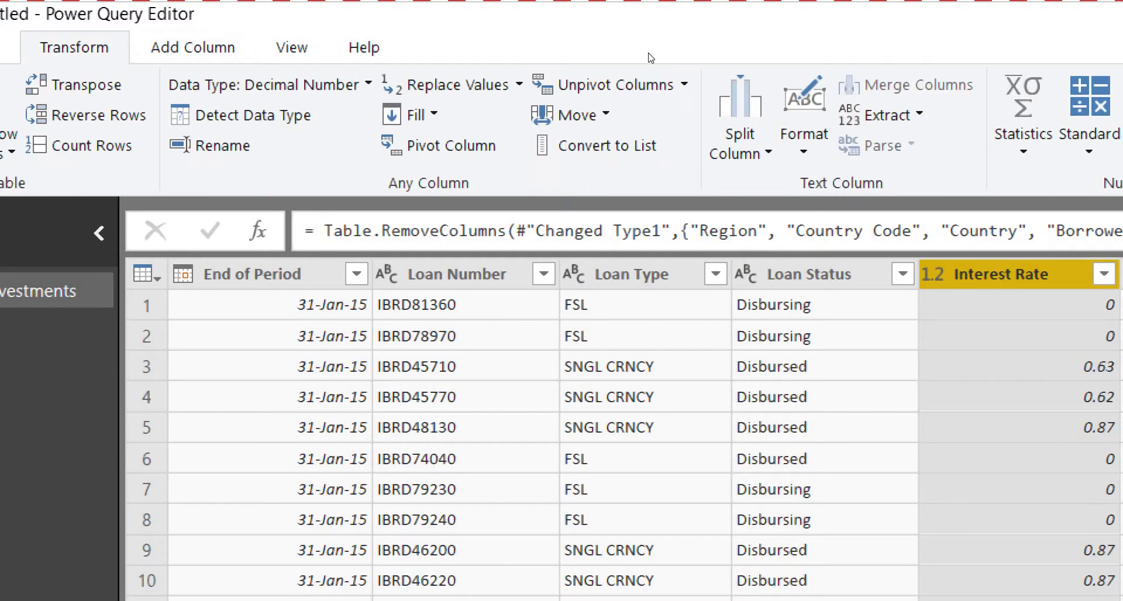
{"action": "key", "text": "Down"}
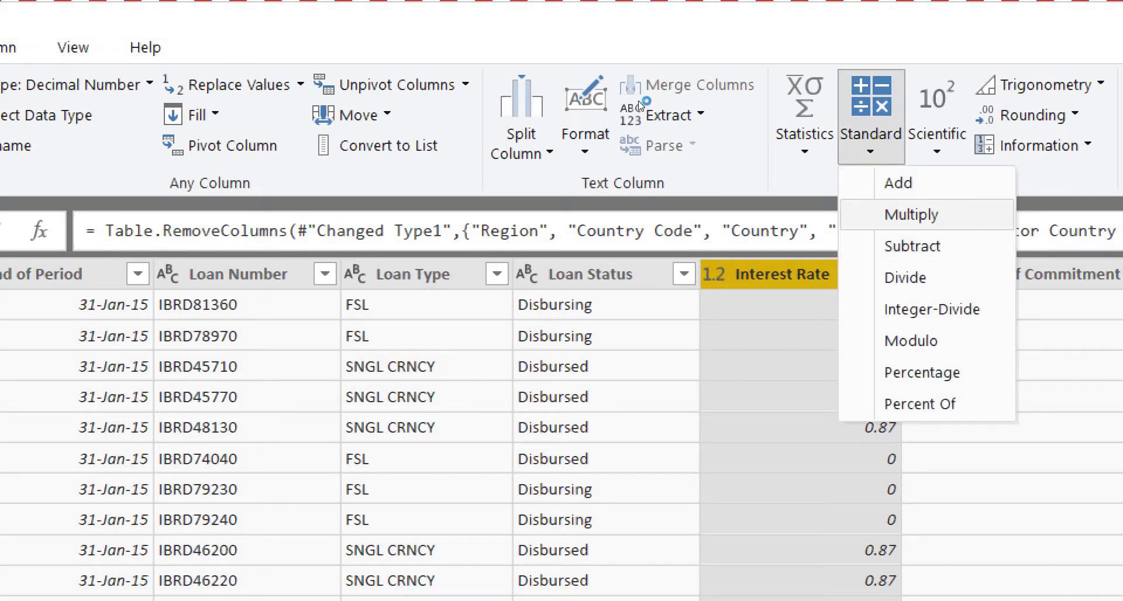
{"action": "key", "text": "Return"}
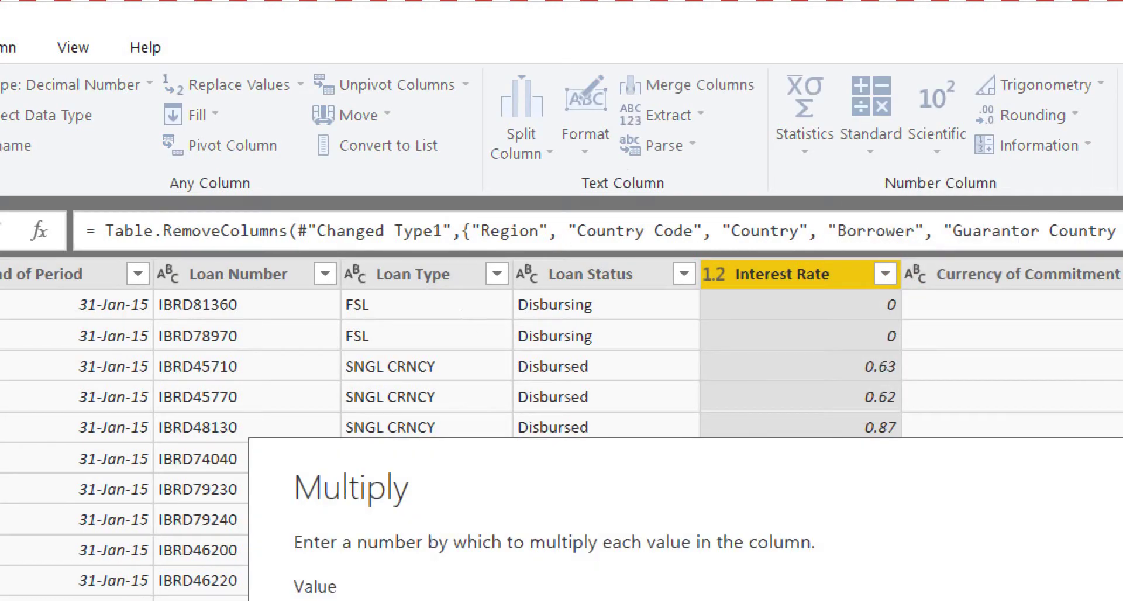
{"action": "type", "text": "100"}
{"action": "key", "text": "Return"}
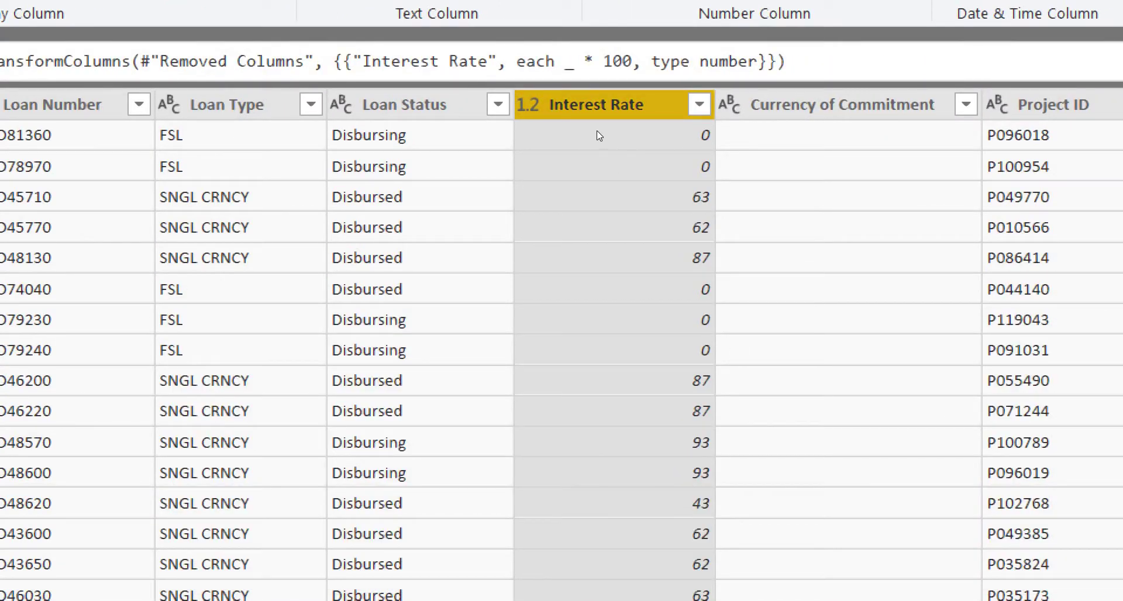
{"action": "right_click", "coordinate": [637, 217]}
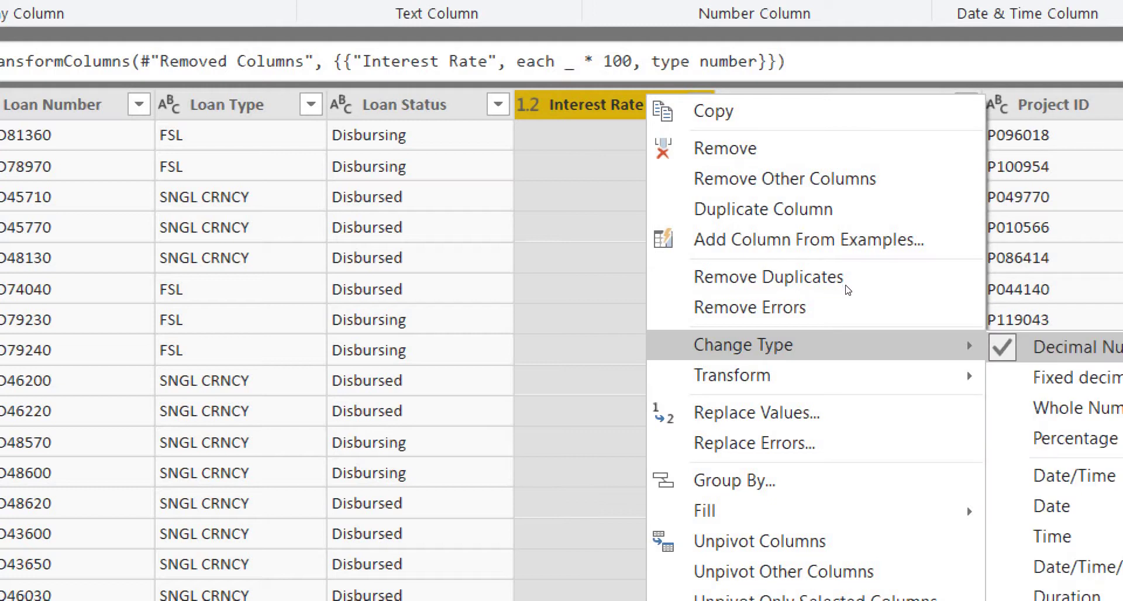
{"action": "key", "text": "Return"}
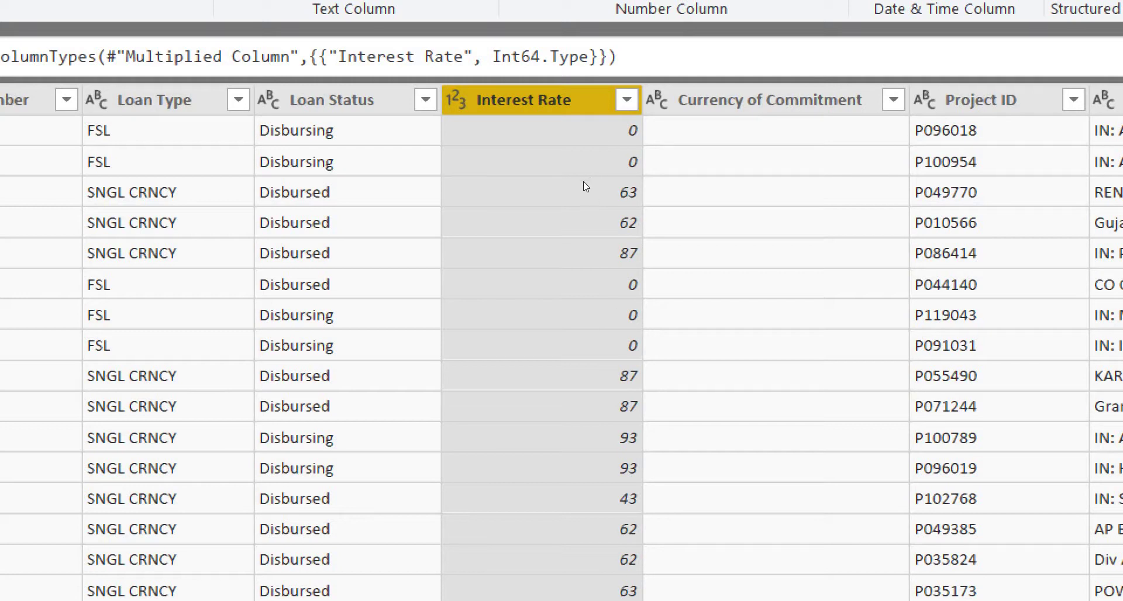
Remove the Currency of Commitment and Project ID columns.
{"action": "left_click", "coordinate": [727, 133]}
{"action": "key", "text": "shift+F10"}
{"action": "key", "text": "Up"}
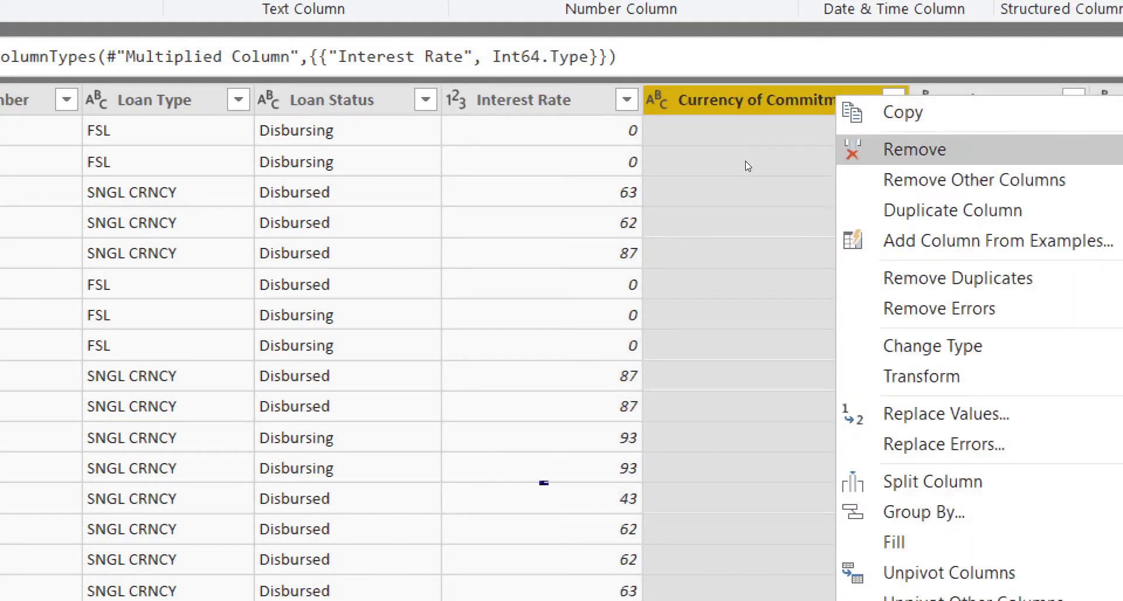
{"action": "key", "text": "Return"}
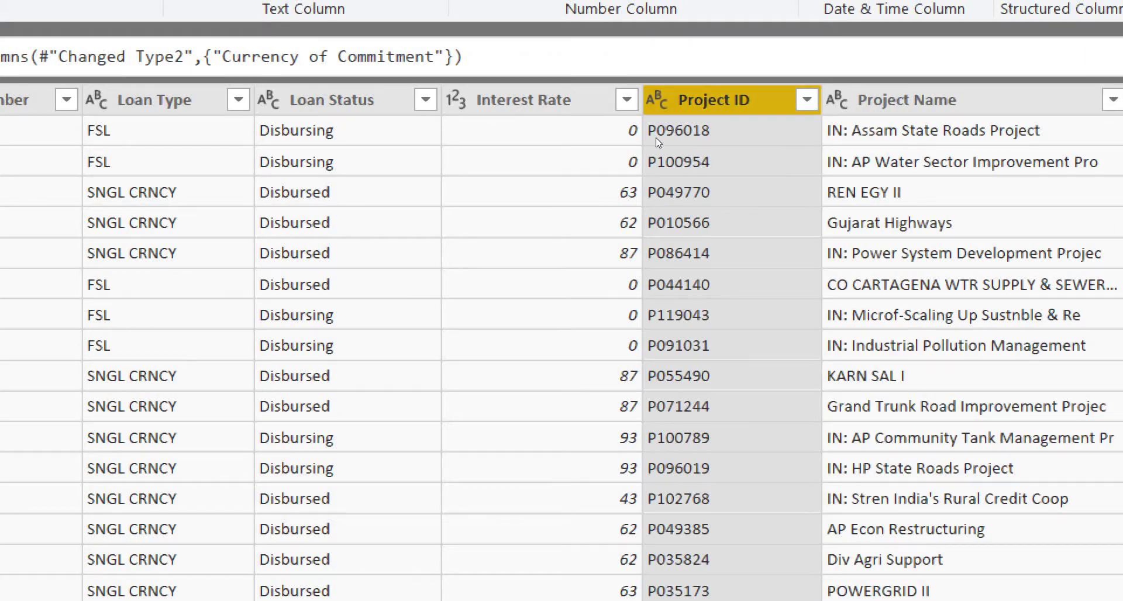
{"action": "key", "text": "shift+F10"}
{"action": "key", "text": "Down"}
{"action": "key", "text": "Return"}
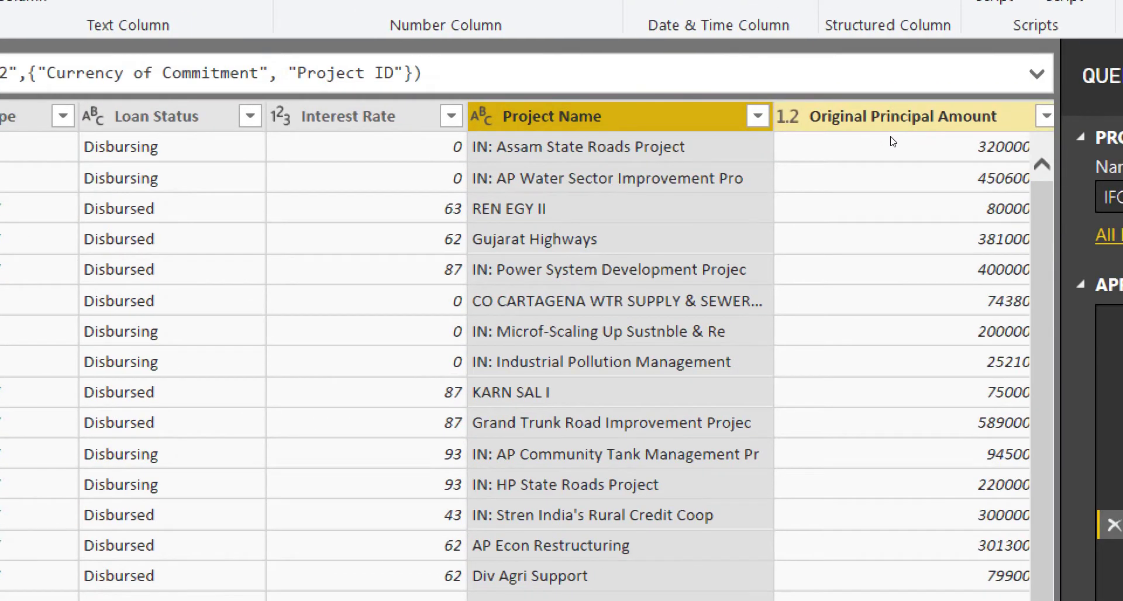
Divide the values in the Original Principal Amount column by 1000.
{"action": "left_click", "coordinate": [892, 141]}
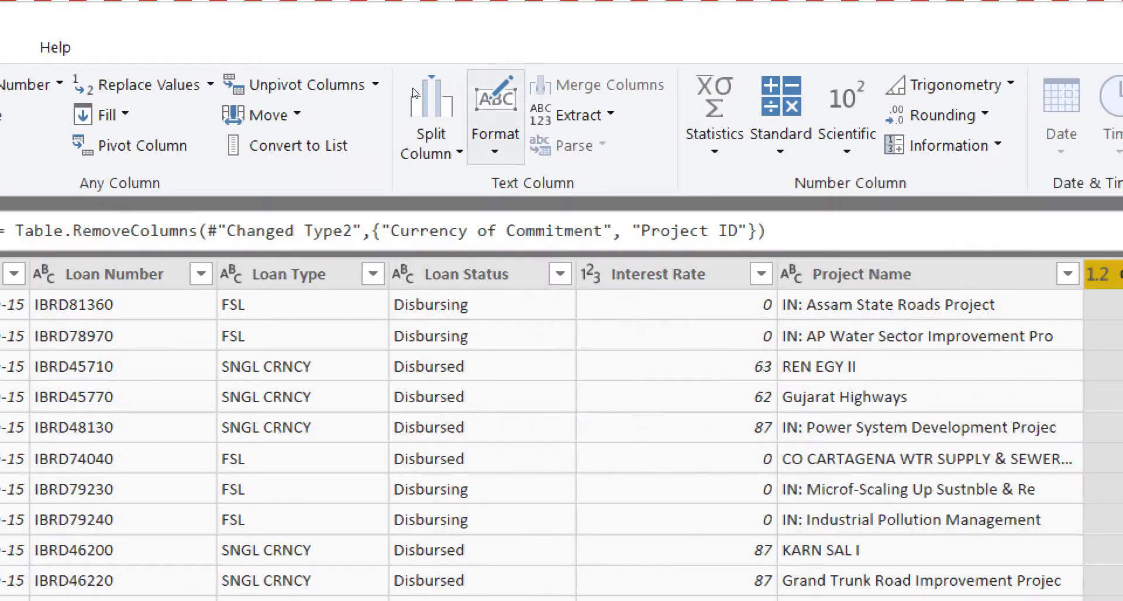
{"action": "key", "text": "alt"}
{"action": "key", "text": "Down"}
{"action": "key", "text": "Return"}
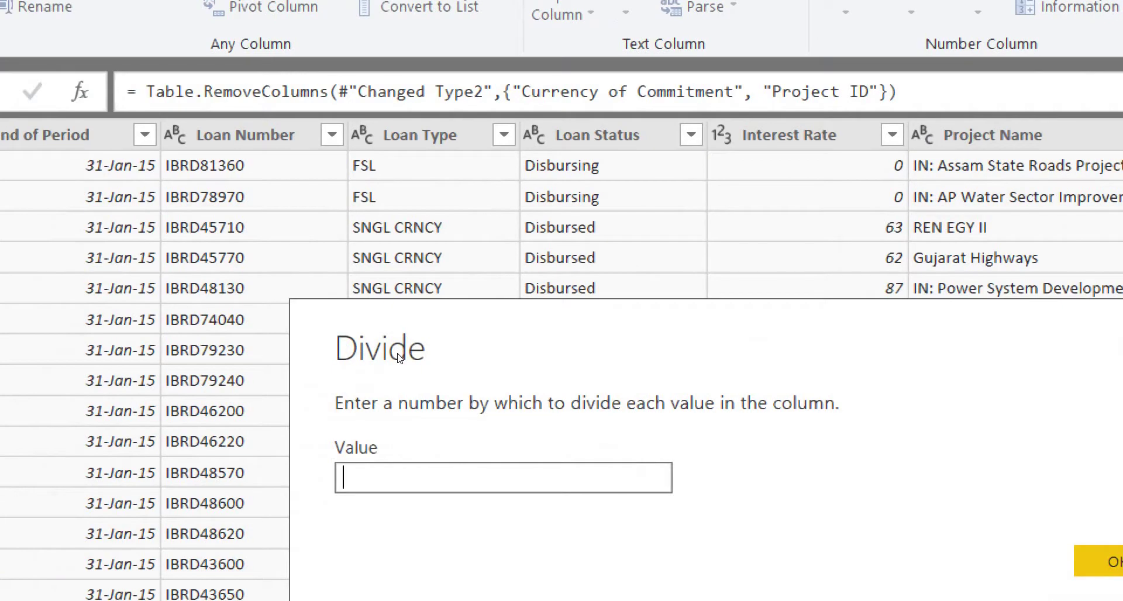
{"action": "type", "text": "1000"}
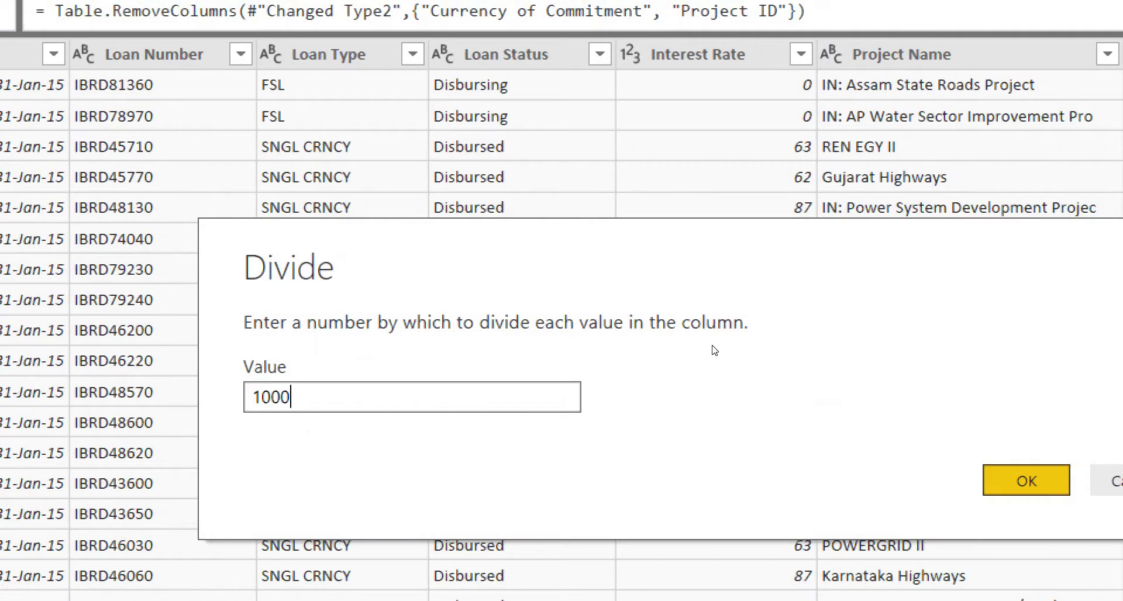
{"action": "key", "text": "Return"}
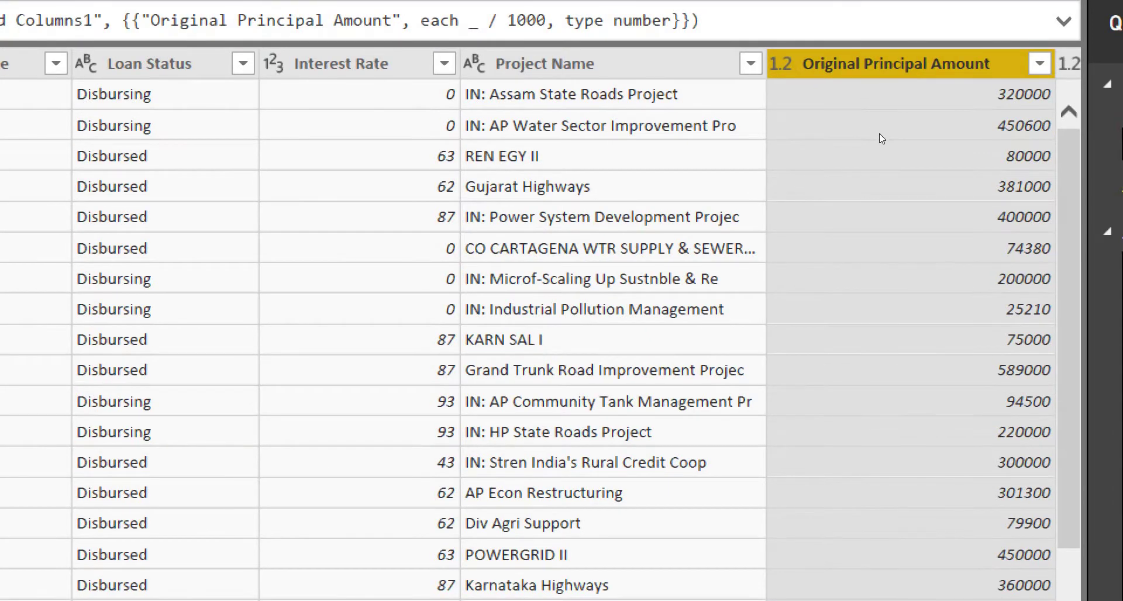
Change the Original Principal Amount column's data type to Whole Number.
{"action": "right_click", "coordinate": [915, 225]}
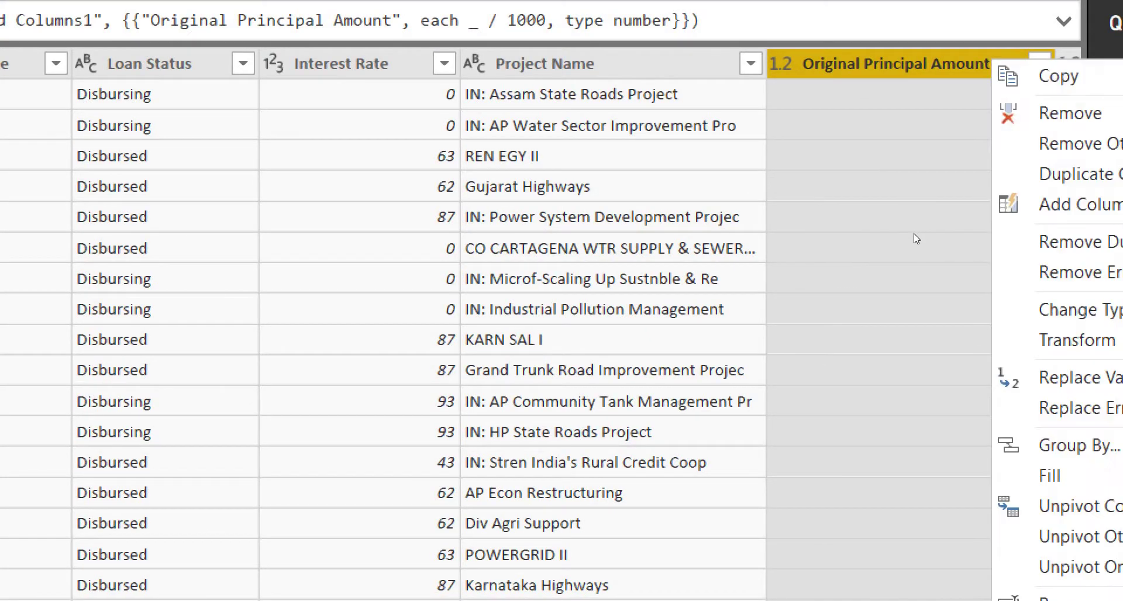
{"action": "key", "text": "Down"}
{"action": "key", "text": "Right"}
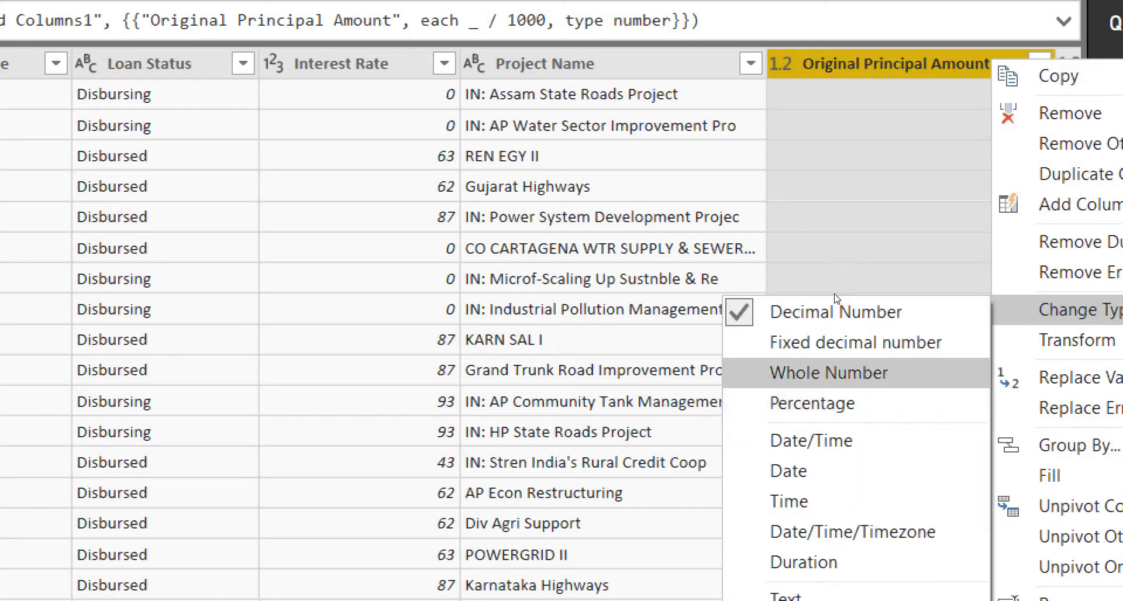
{"action": "left_click", "coordinate": [834, 298]}
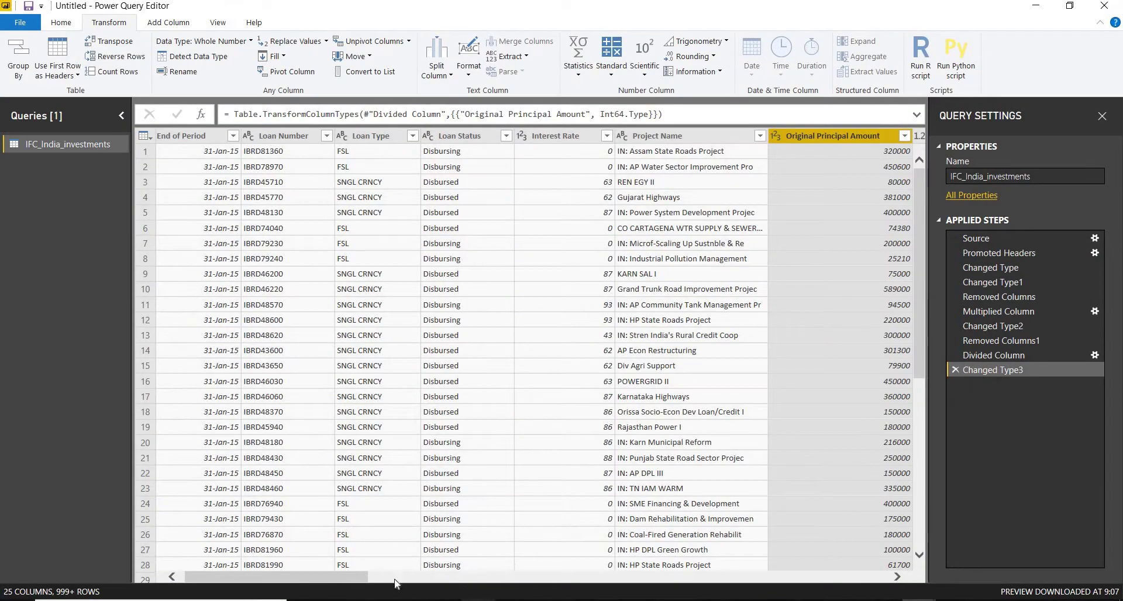
Remove the Cancelled Amount column from the query.
{"action": "scroll", "coordinate": [351, 577], "scroll_direction": "right", "scroll_amount": 5}
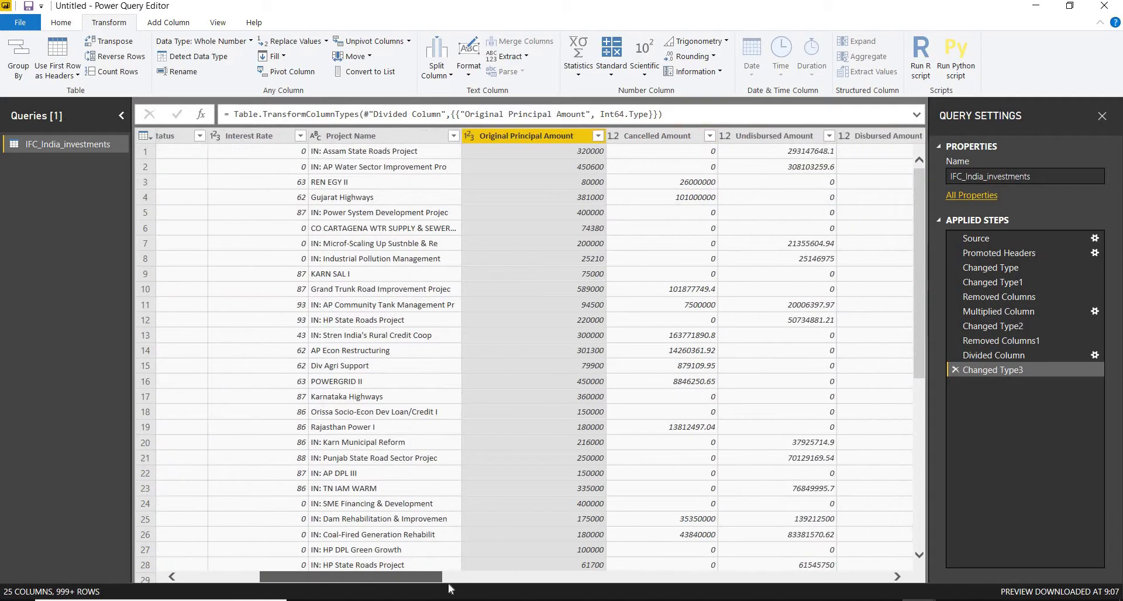
{"action": "left_click", "coordinate": [579, 135]}
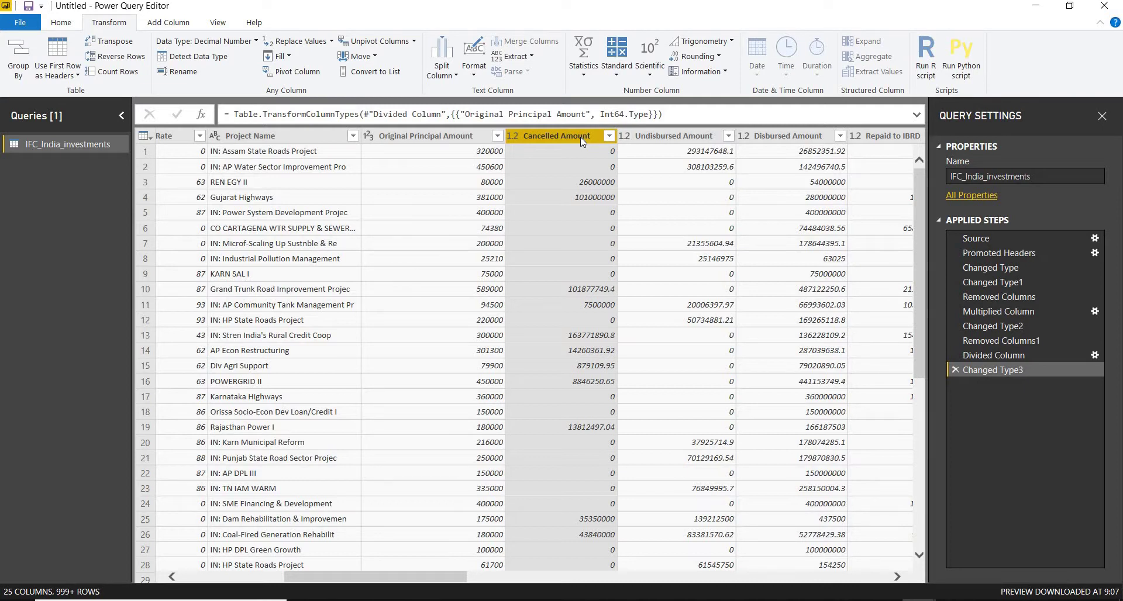
{"action": "left_click", "coordinate": [61, 22]}
{"action": "left_click", "coordinate": [423, 49]}
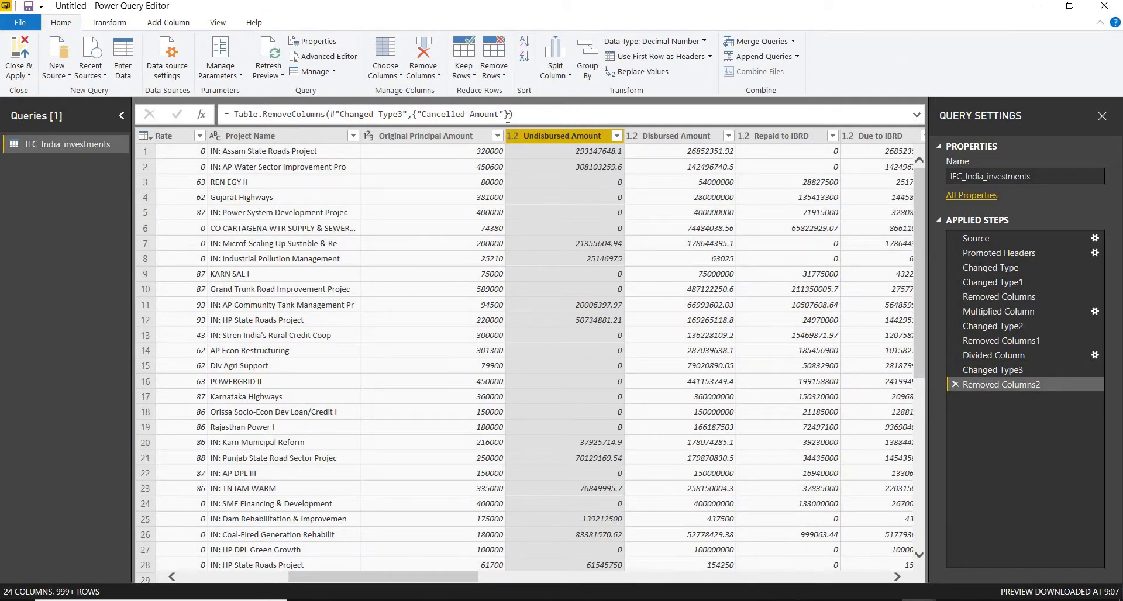
Divide the values in the Undisbursed Amount column by 100.
{"action": "left_click", "coordinate": [124, 26]}
{"action": "left_click", "coordinate": [616, 76]}
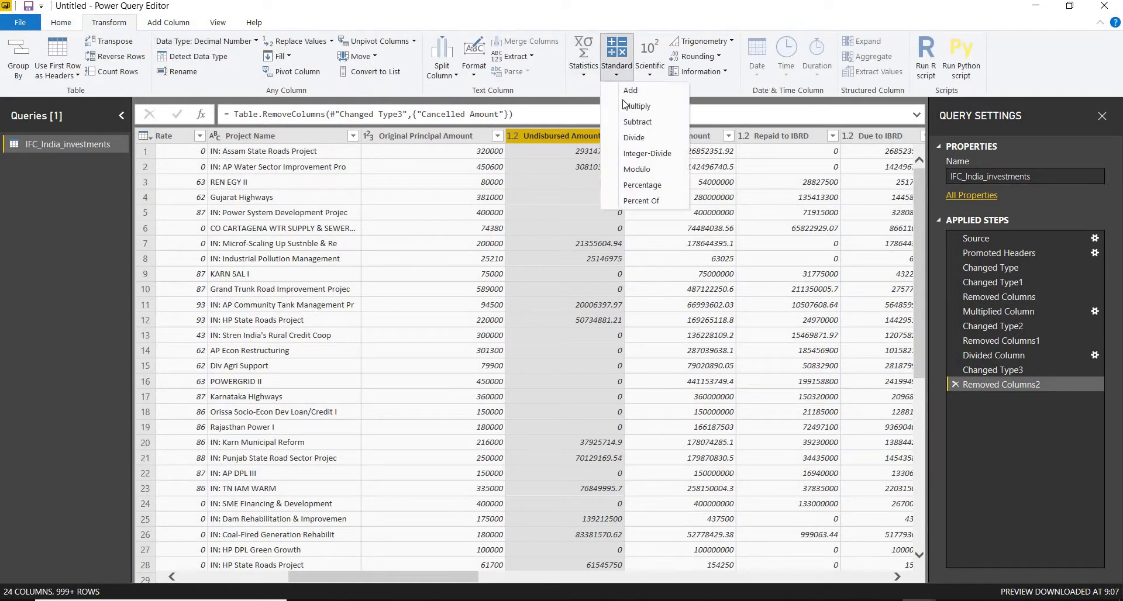
{"action": "left_click", "coordinate": [635, 138]}
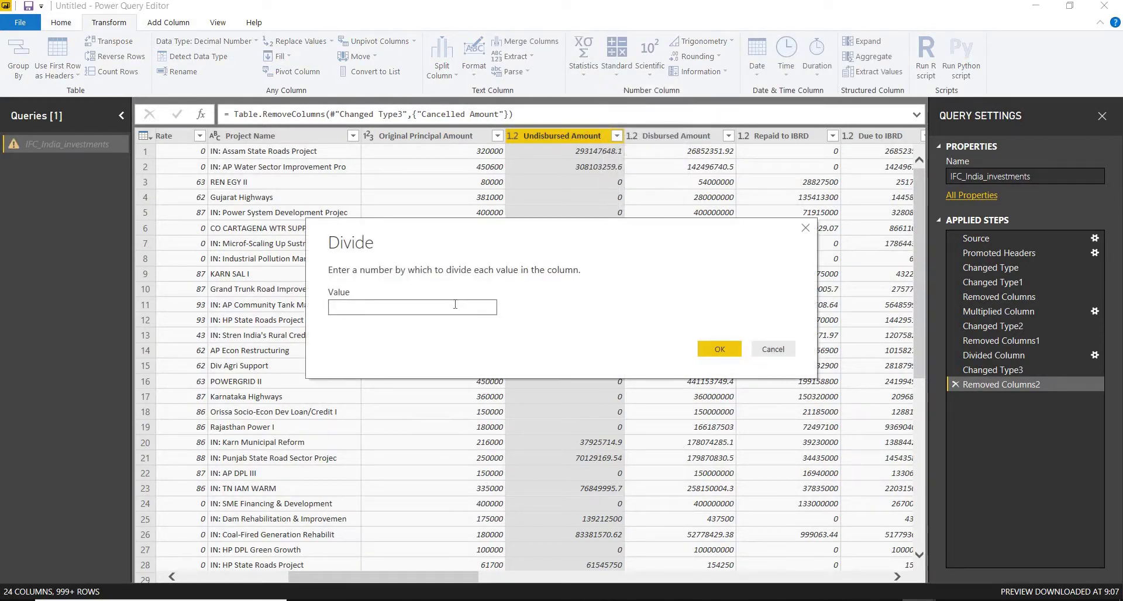
{"action": "type", "text": "100"}
{"action": "left_click", "coordinate": [722, 349]}
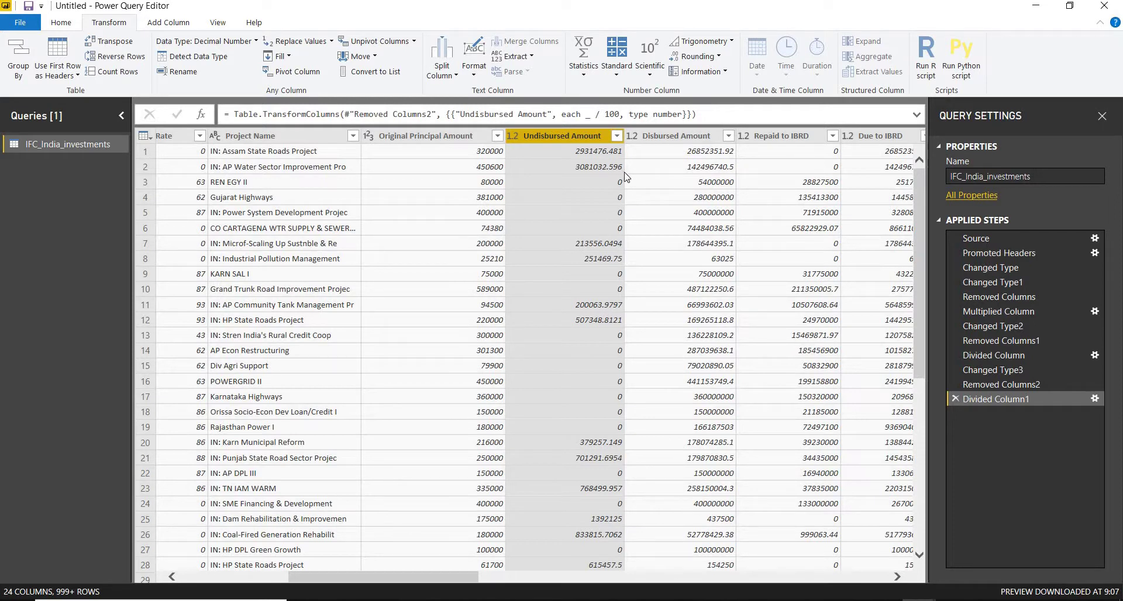
Round up the values in the Undisbursed Amount column and check its data type options.
{"action": "left_click", "coordinate": [714, 57]}
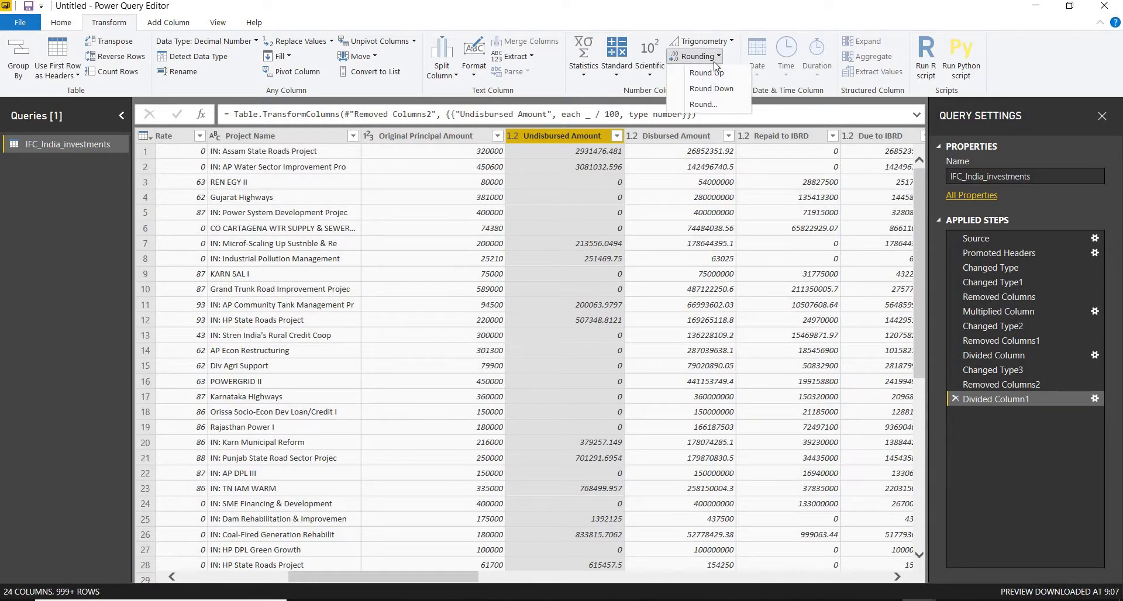
{"action": "left_click", "coordinate": [714, 74]}
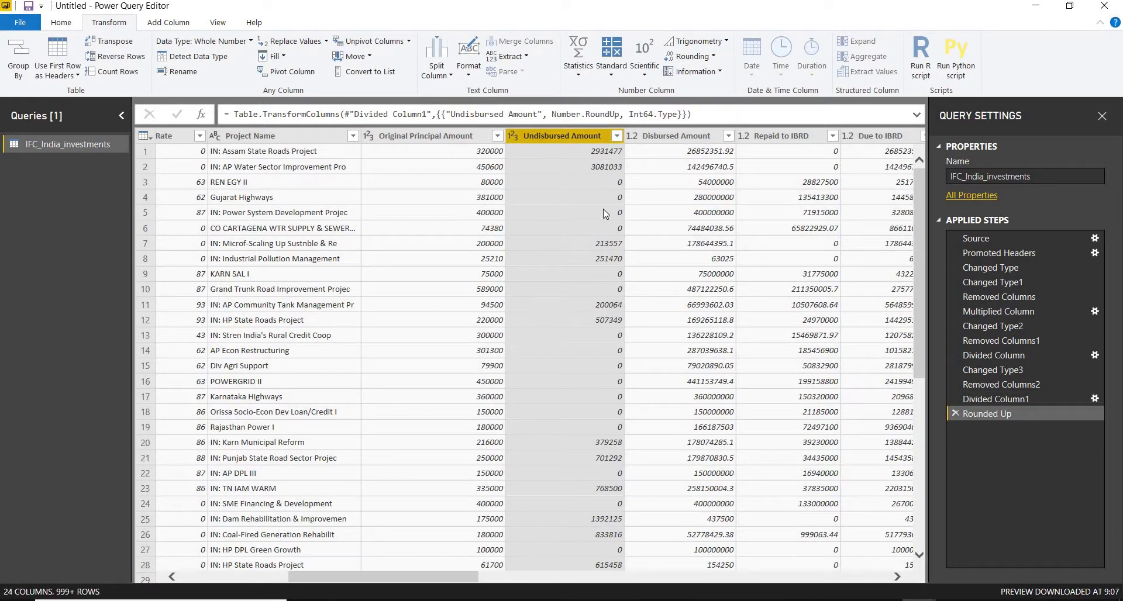
{"action": "right_click", "coordinate": [576, 139]}
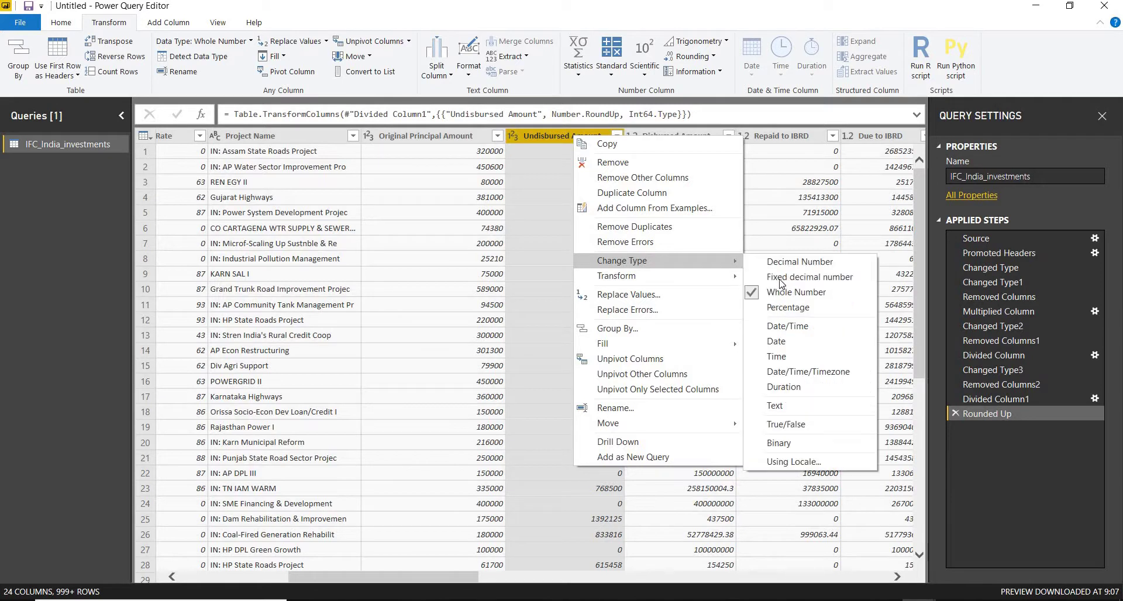
{"action": "left_click", "coordinate": [535, 140]}
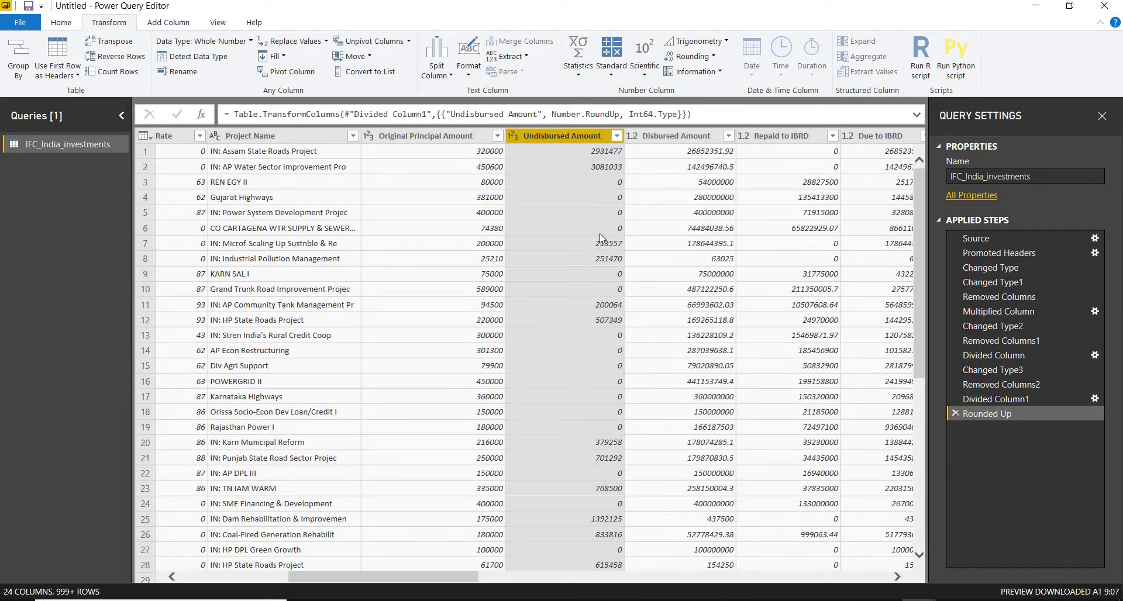
Round down the values in the Disbursed Amount column.
{"action": "left_click", "coordinate": [677, 136]}
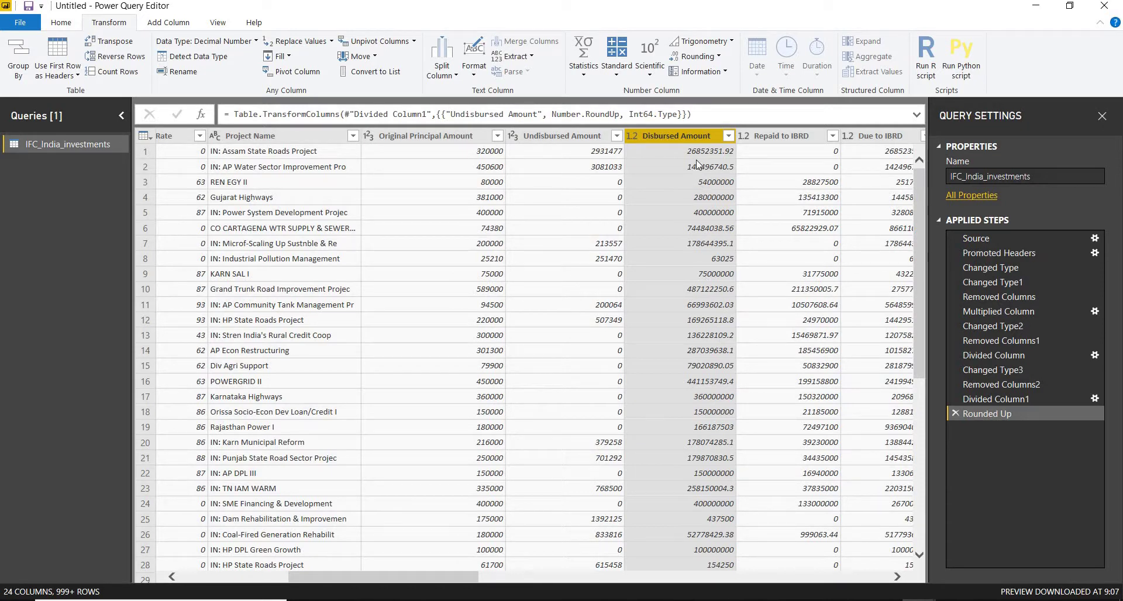
{"action": "left_click", "coordinate": [705, 57]}
{"action": "left_click", "coordinate": [722, 91]}
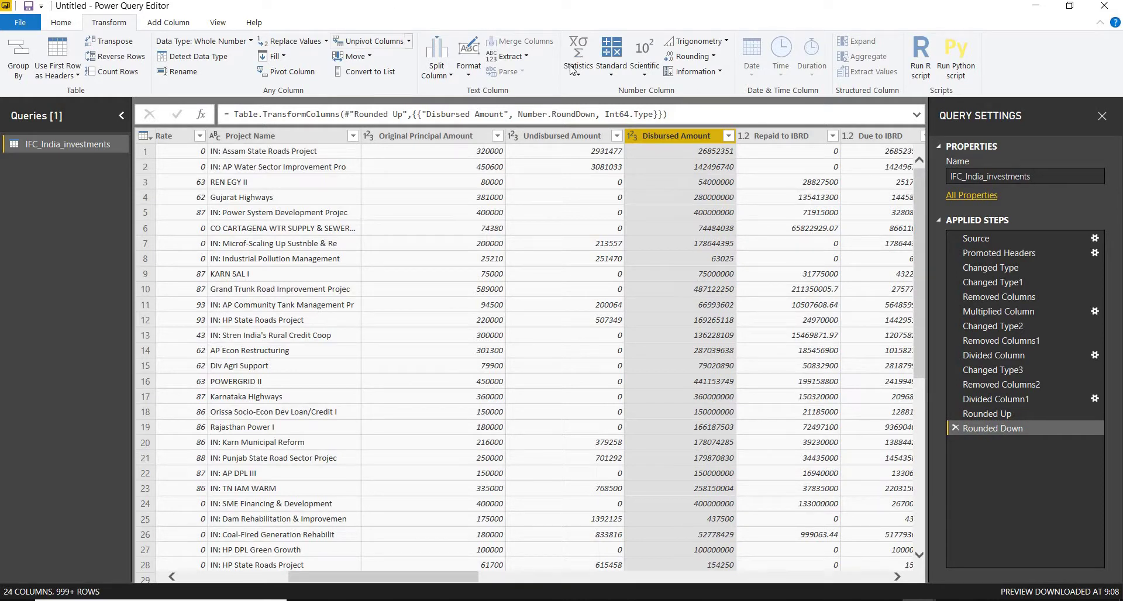
Divide the values in the Disbursed Amount column by 100.
{"action": "left_click", "coordinate": [611, 66]}
{"action": "left_click", "coordinate": [630, 138]}
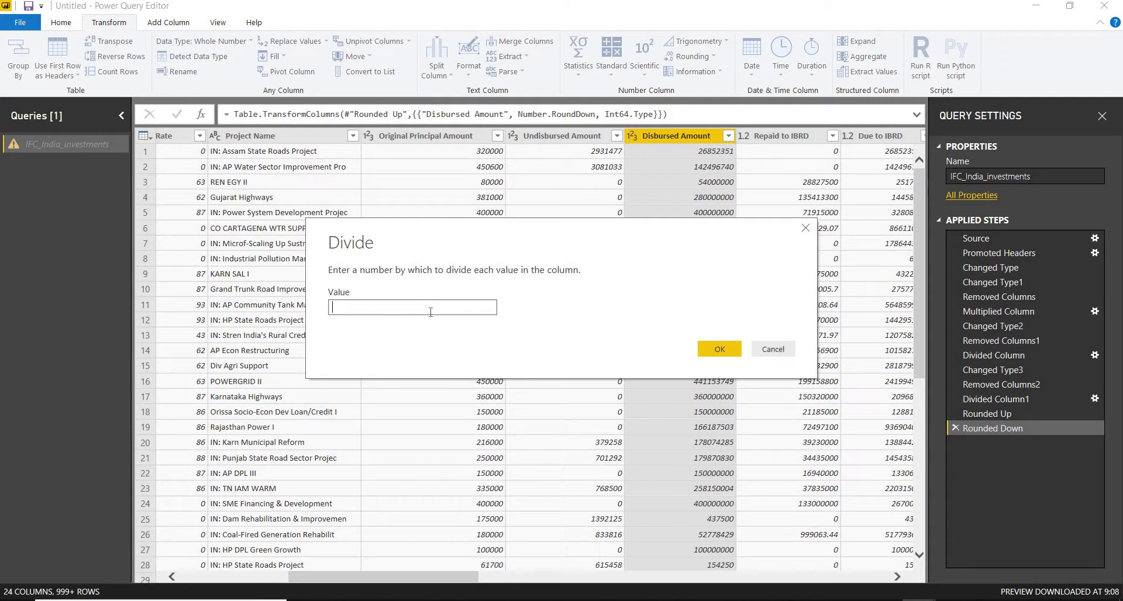
{"action": "type", "text": "100"}
{"action": "left_click", "coordinate": [720, 350]}
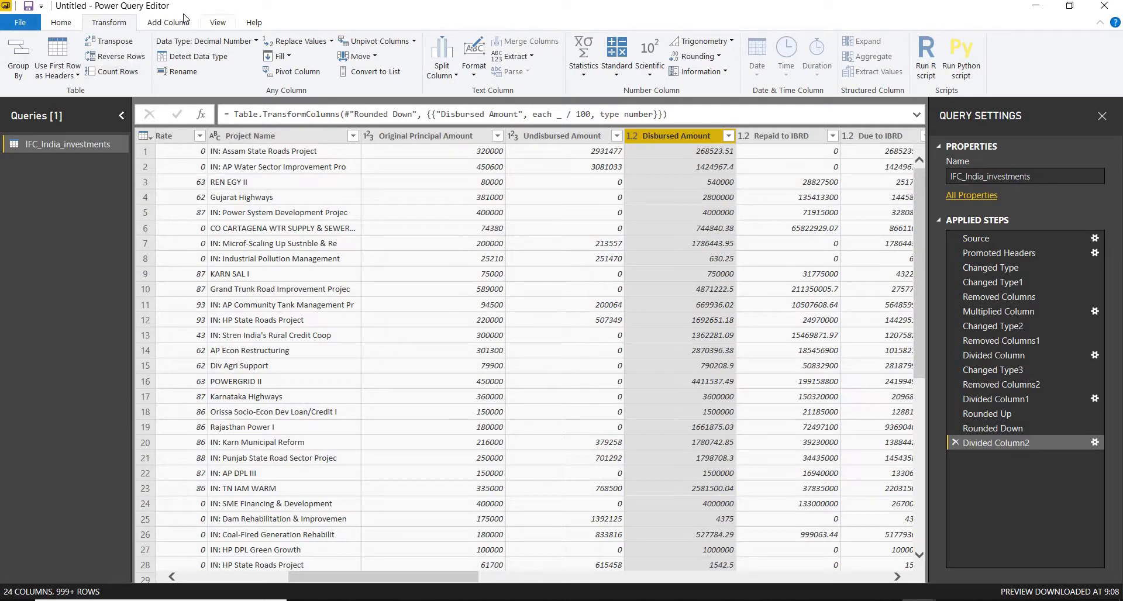
Round down the divided Disbursed Amount values to whole numbers.
{"action": "left_click", "coordinate": [718, 59]}
{"action": "left_click", "coordinate": [731, 89]}
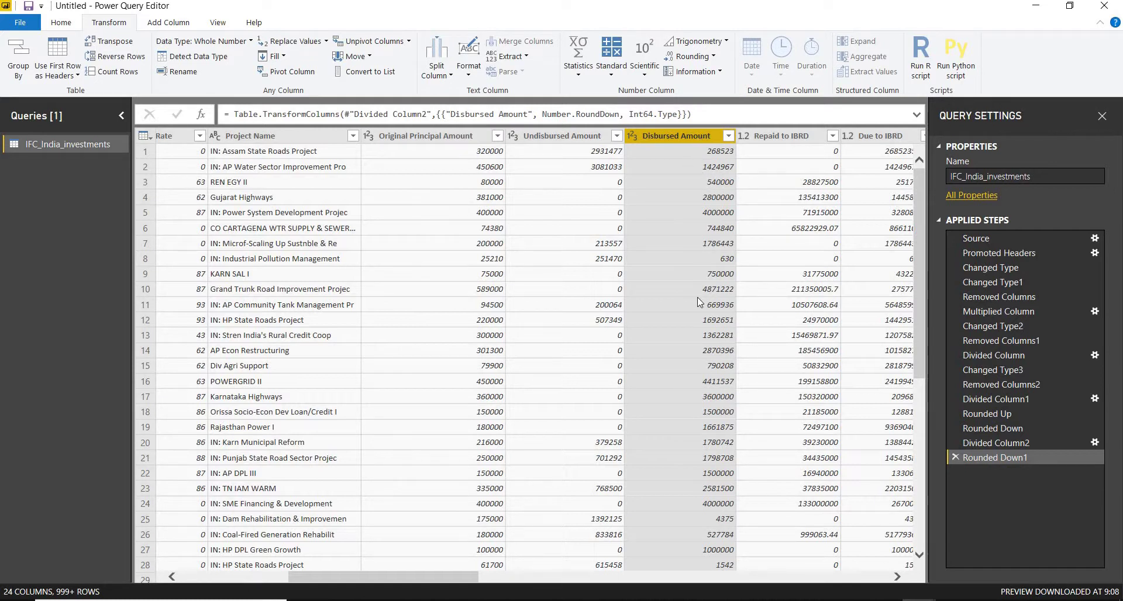
{"action": "right_click", "coordinate": [691, 132]}
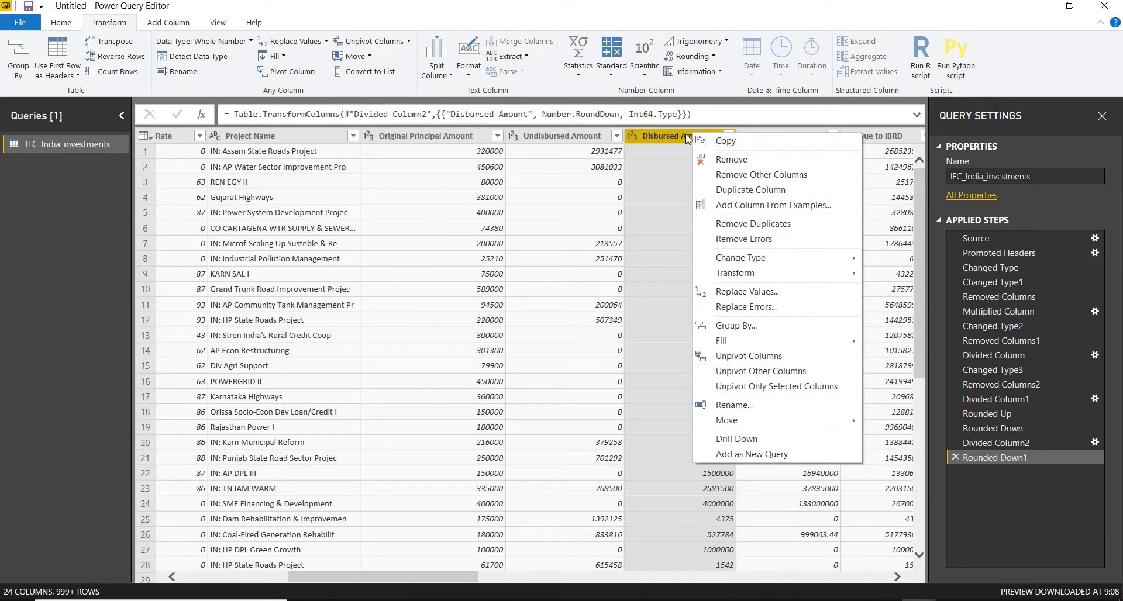
{"action": "key", "text": "Escape"}
Divide the values in the Repaid to IBRD column by 100.
{"action": "left_click", "coordinate": [743, 135]}
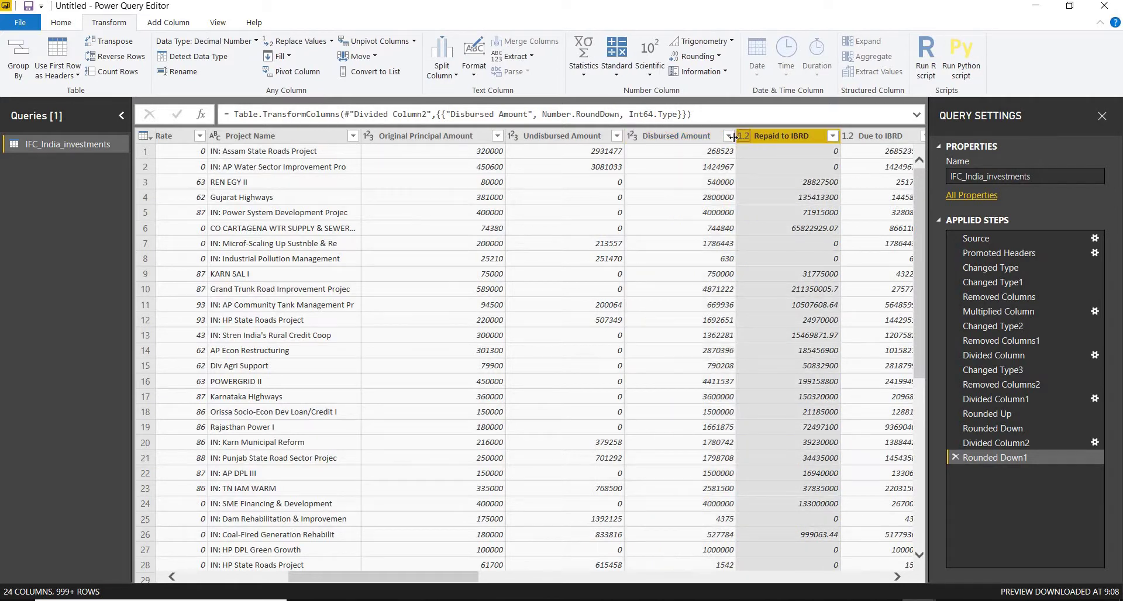
{"action": "left_click", "coordinate": [620, 79]}
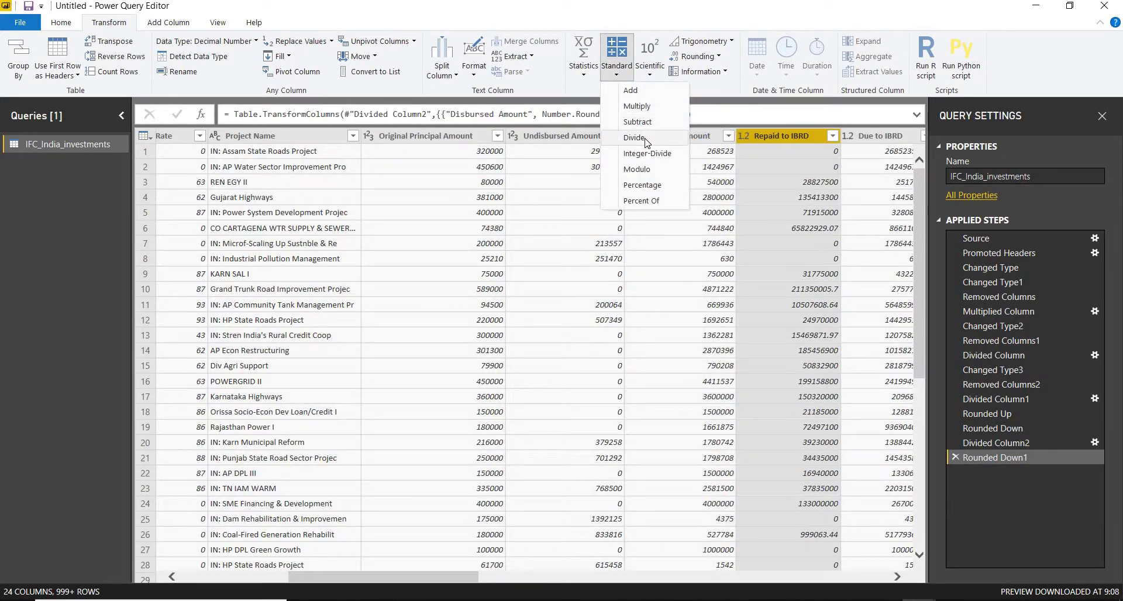
{"action": "left_click", "coordinate": [638, 138]}
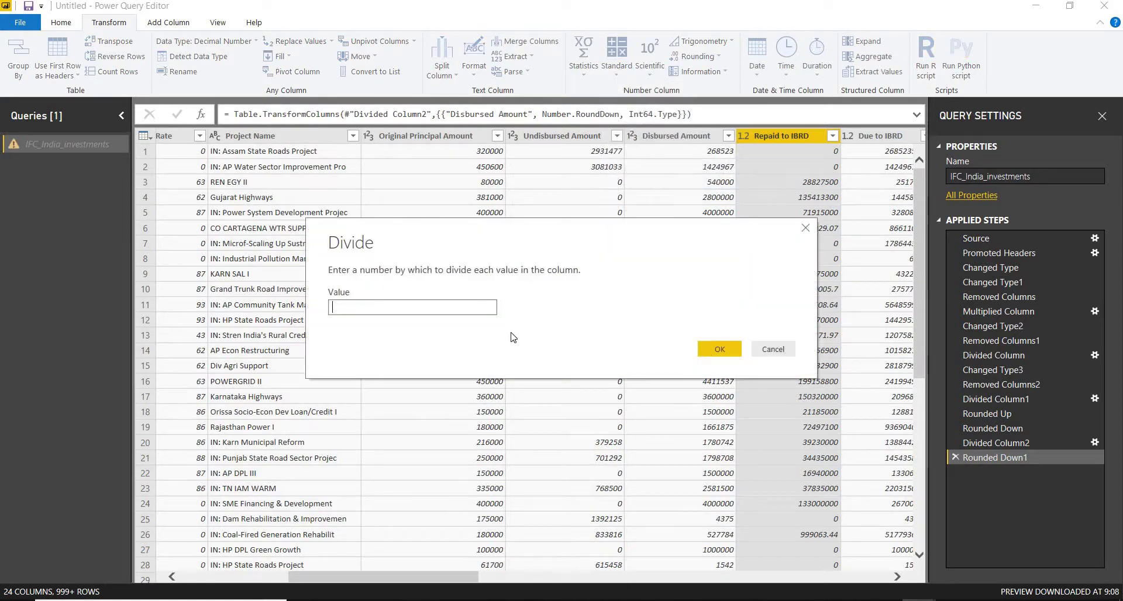
{"action": "left_click", "coordinate": [483, 309]}
{"action": "type", "text": "100"}
{"action": "left_click", "coordinate": [720, 351]}
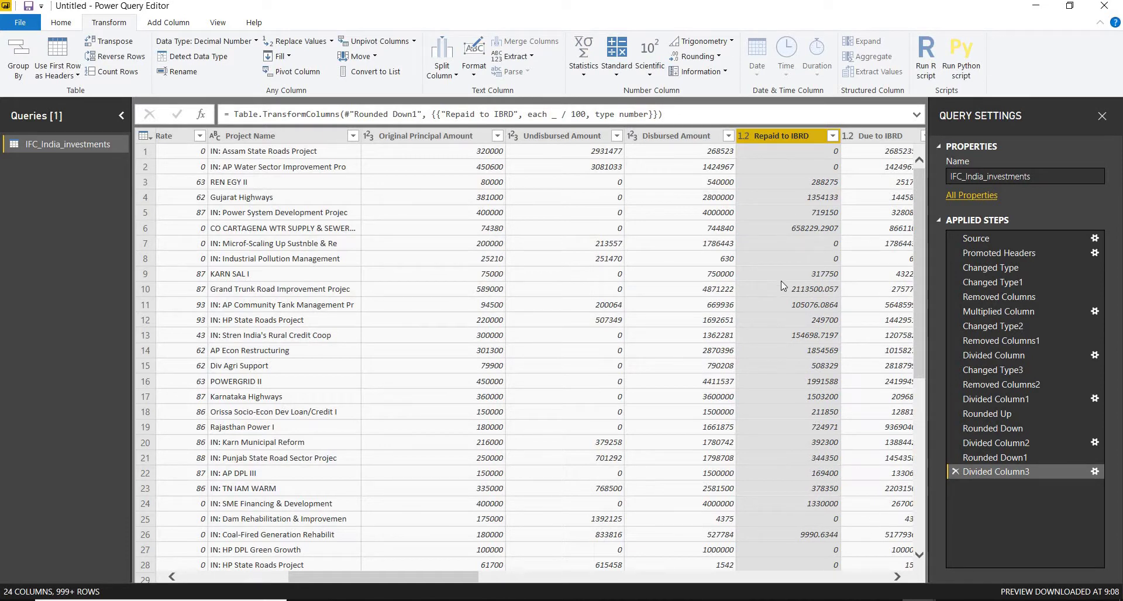
{"action": "right_click", "coordinate": [802, 136]}
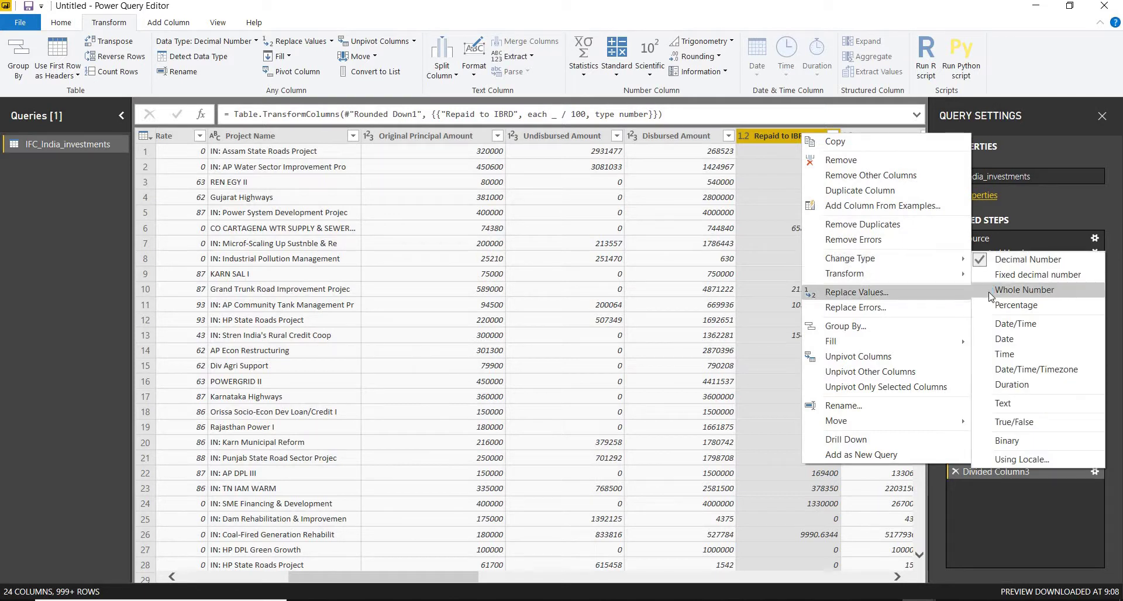
{"action": "left_click", "coordinate": [990, 296]}
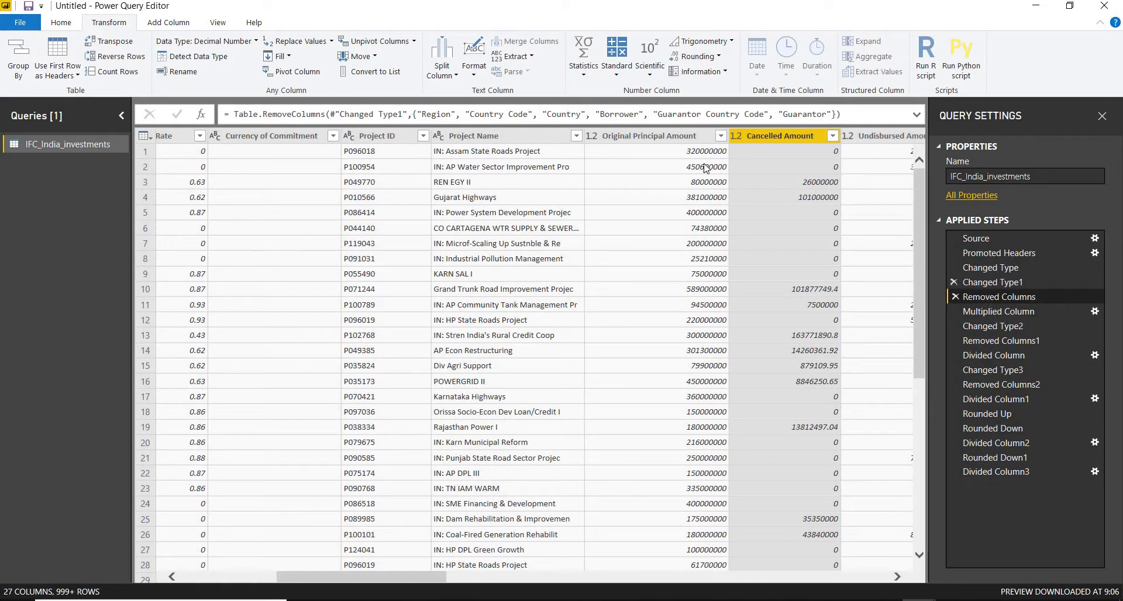
{"action": "left_click_drag", "start_coordinate": [393, 583], "coordinate": [569, 331]}
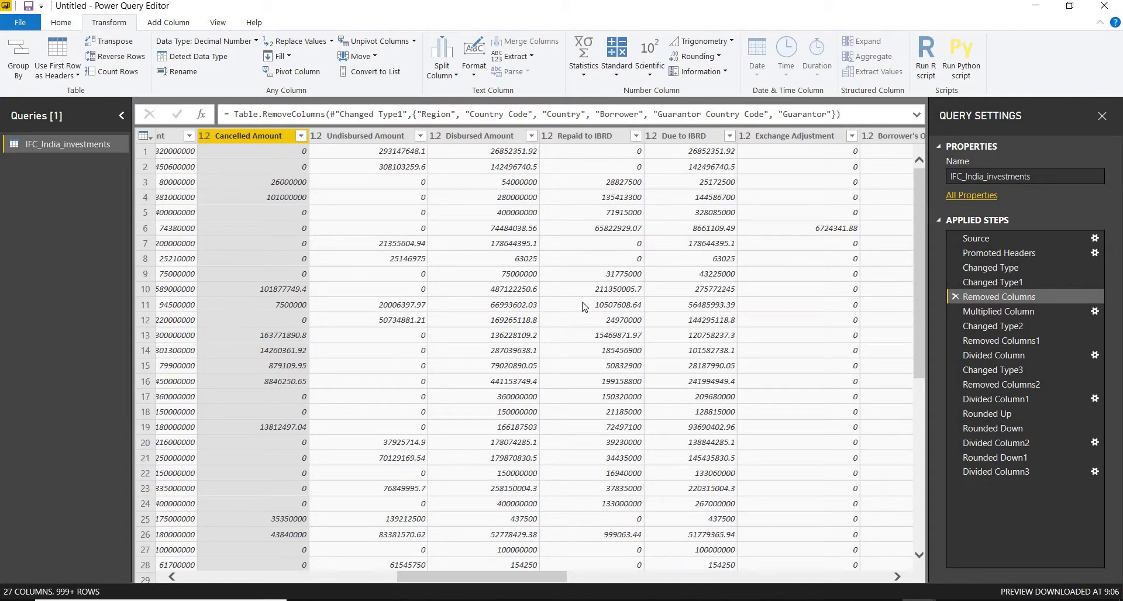
{"action": "left_click", "coordinate": [968, 475]}
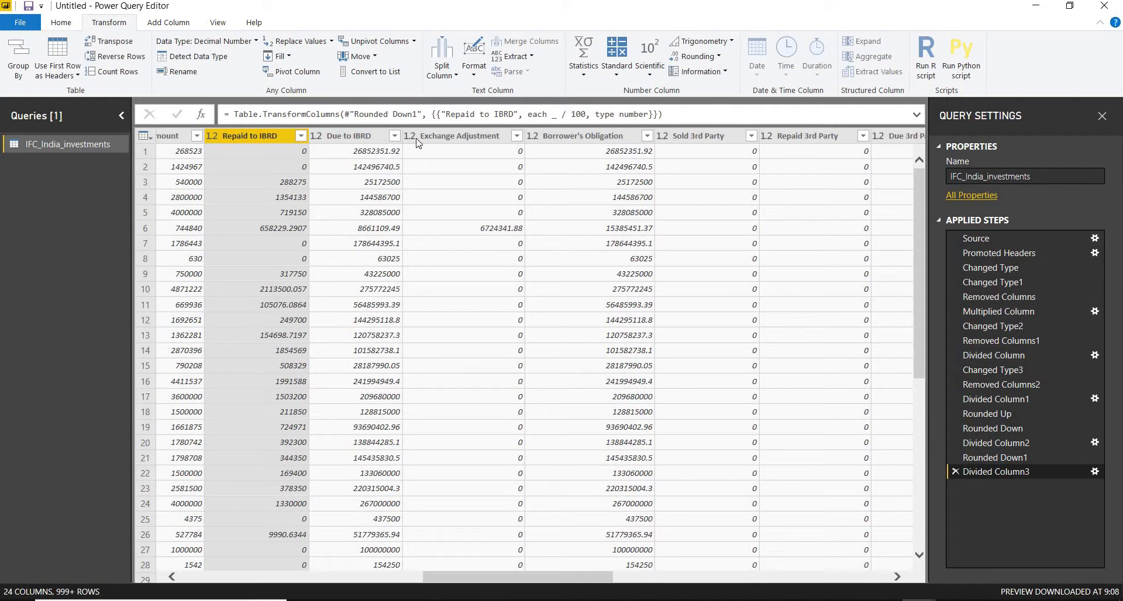
Change the Repaid to IBRD column's data type to Whole Number.
{"action": "right_click", "coordinate": [270, 138]}
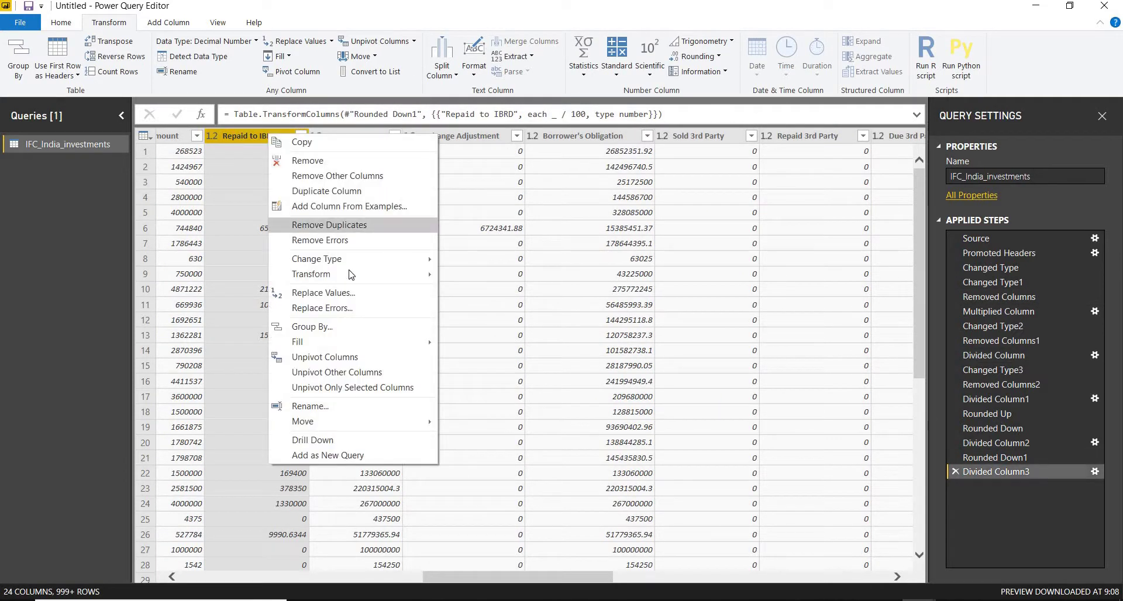
{"action": "mouse_move", "coordinate": [421, 258]}
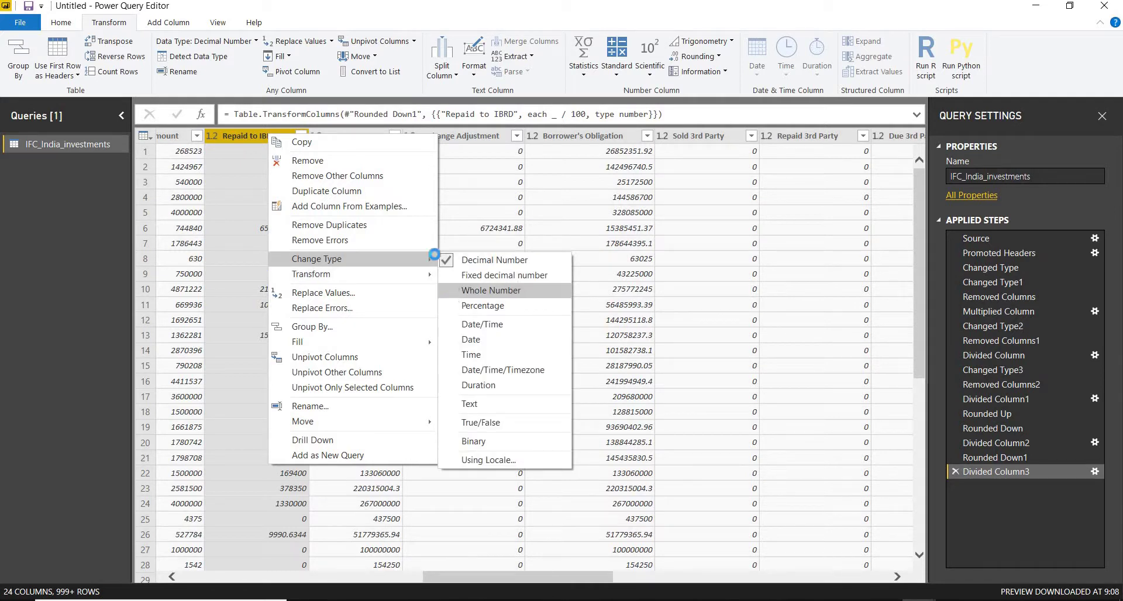
{"action": "left_click", "coordinate": [454, 292]}
Divide the values in the Due to IBRD column by 100.
{"action": "left_click", "coordinate": [349, 135]}
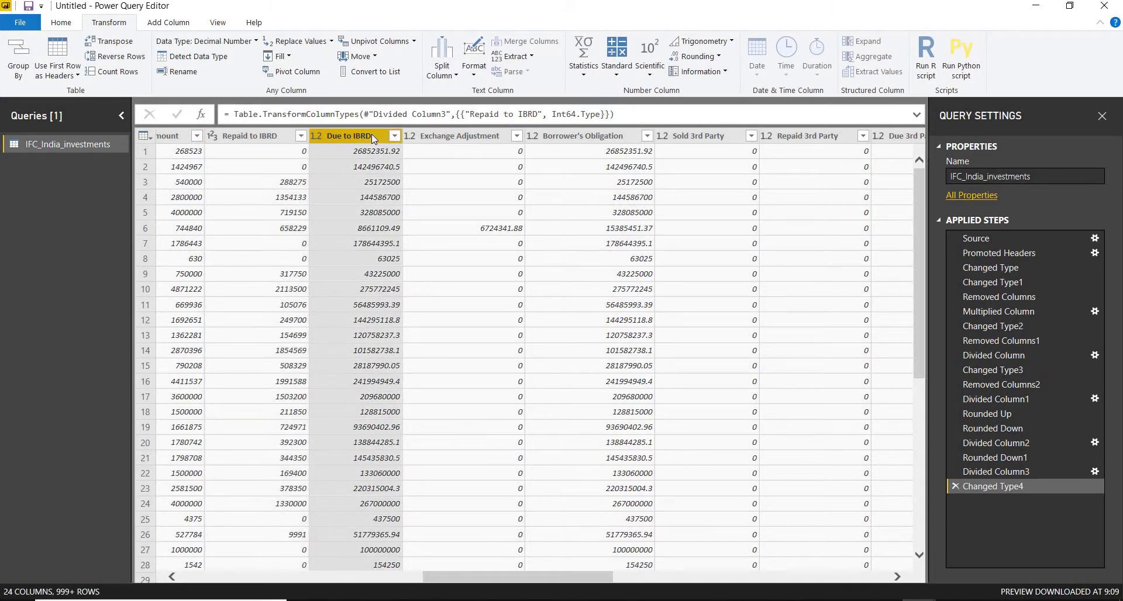
{"action": "left_click", "coordinate": [617, 59]}
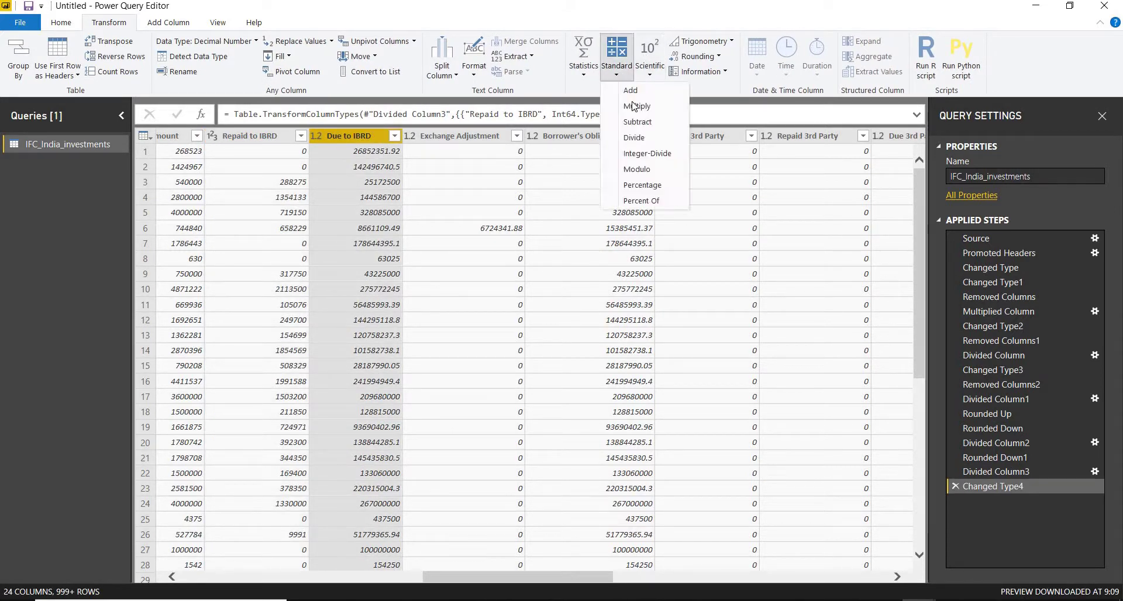
{"action": "left_click", "coordinate": [634, 144]}
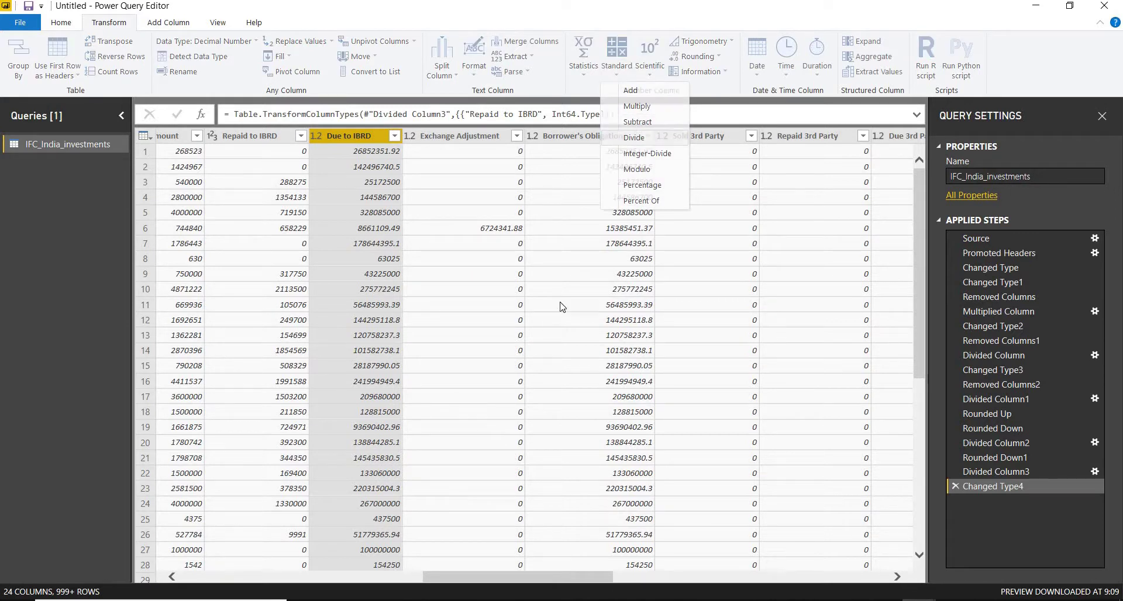
{"action": "type", "text": "100"}
{"action": "left_click", "coordinate": [719, 349]}
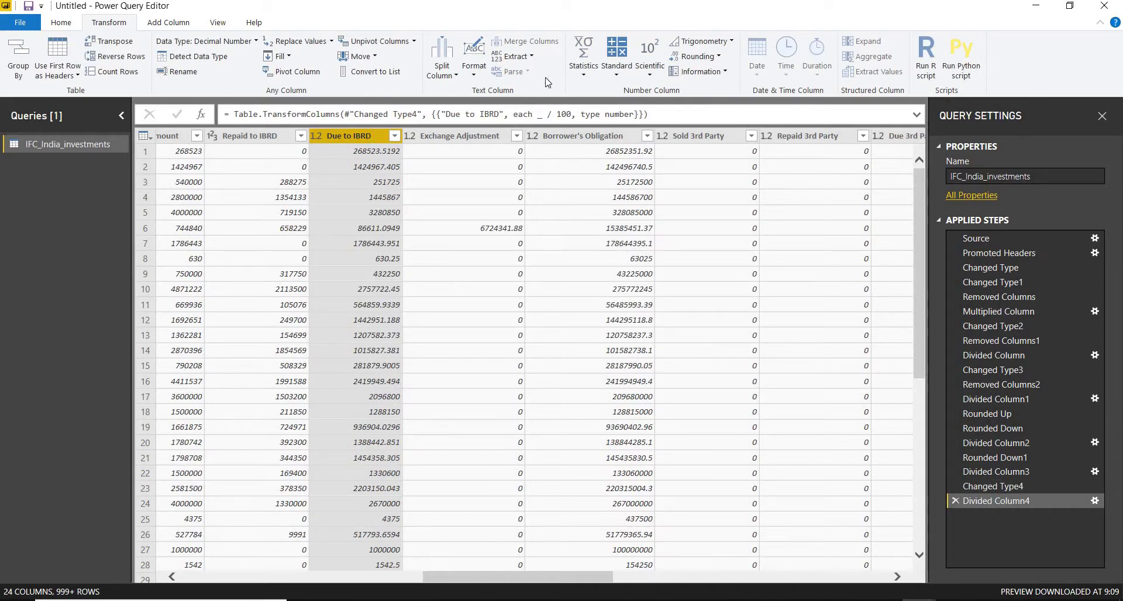
Add a new column containing the Due to IBRD values rounded down.
{"action": "left_click", "coordinate": [61, 23]}
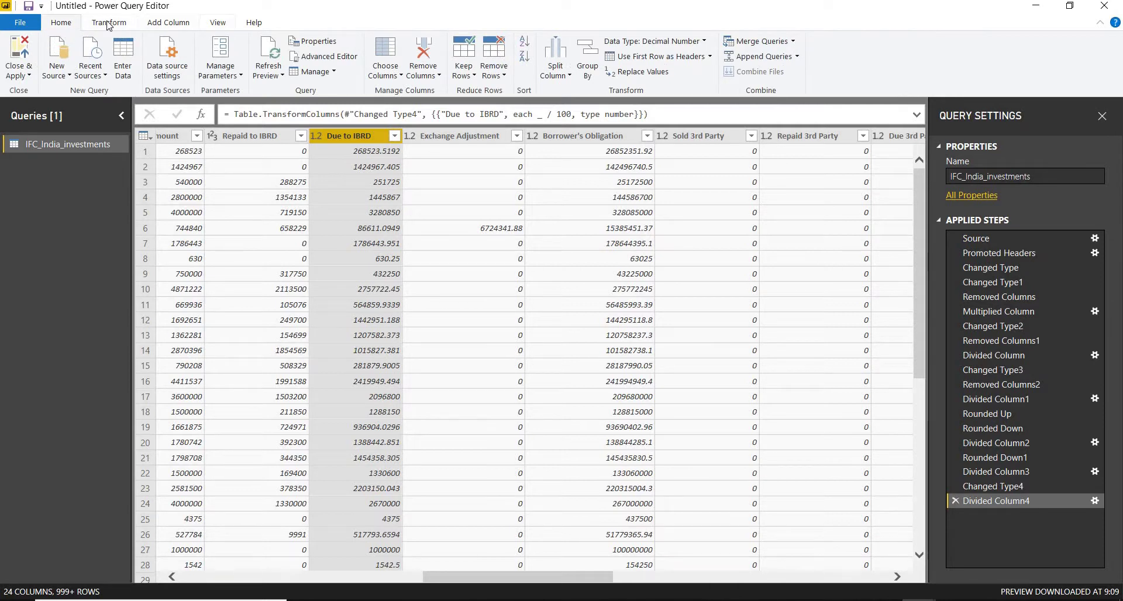
{"action": "left_click", "coordinate": [109, 23]}
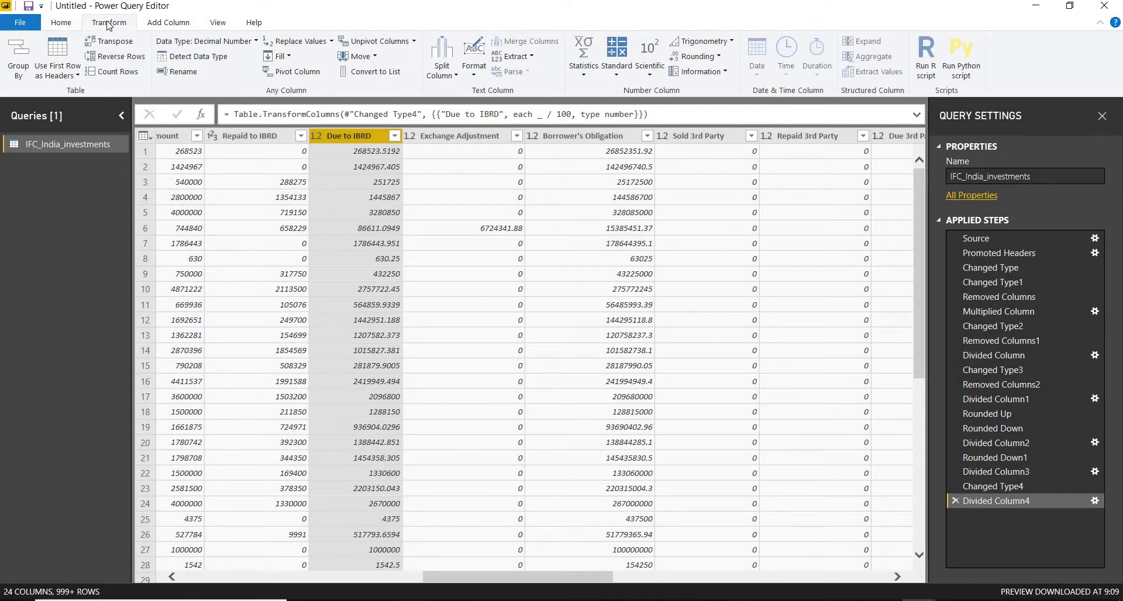
{"action": "left_click", "coordinate": [169, 25]}
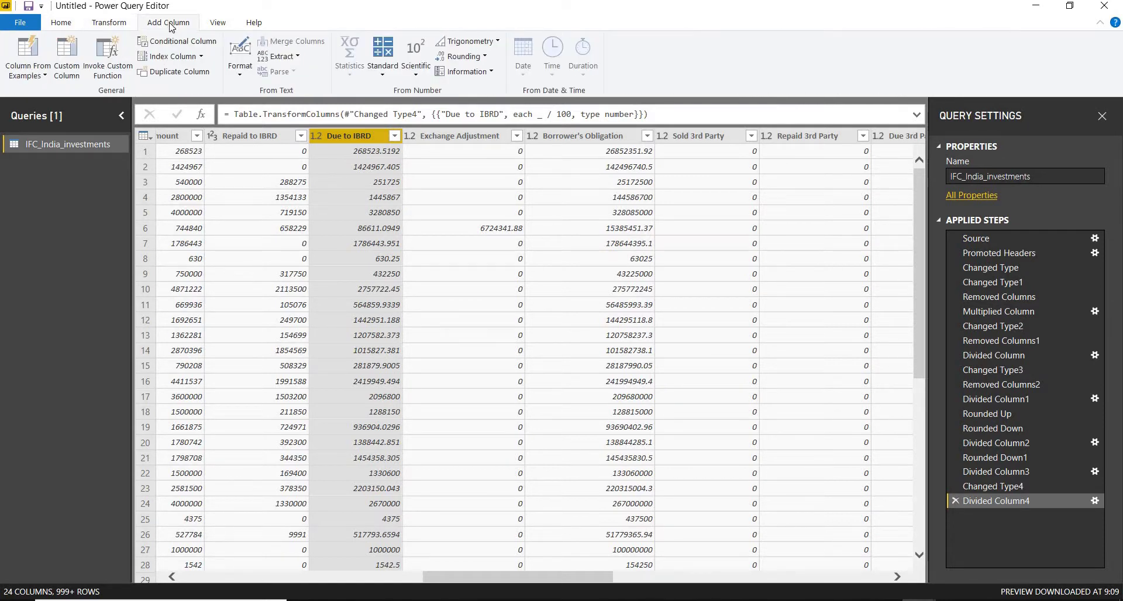
{"action": "left_click", "coordinate": [473, 57]}
{"action": "left_click", "coordinate": [490, 93]}
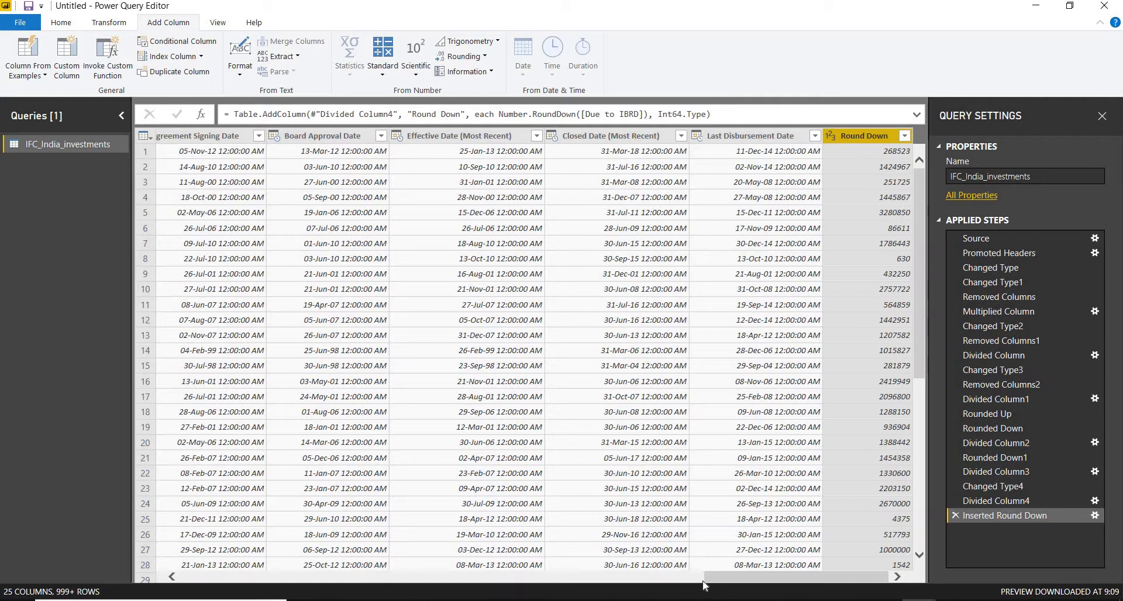
Remove the original decimal Due to IBRD column from the investments query, keeping its rounded-down copy.
{"action": "right_click", "coordinate": [850, 133]}
{"action": "mouse_move", "coordinate": [898, 256]}
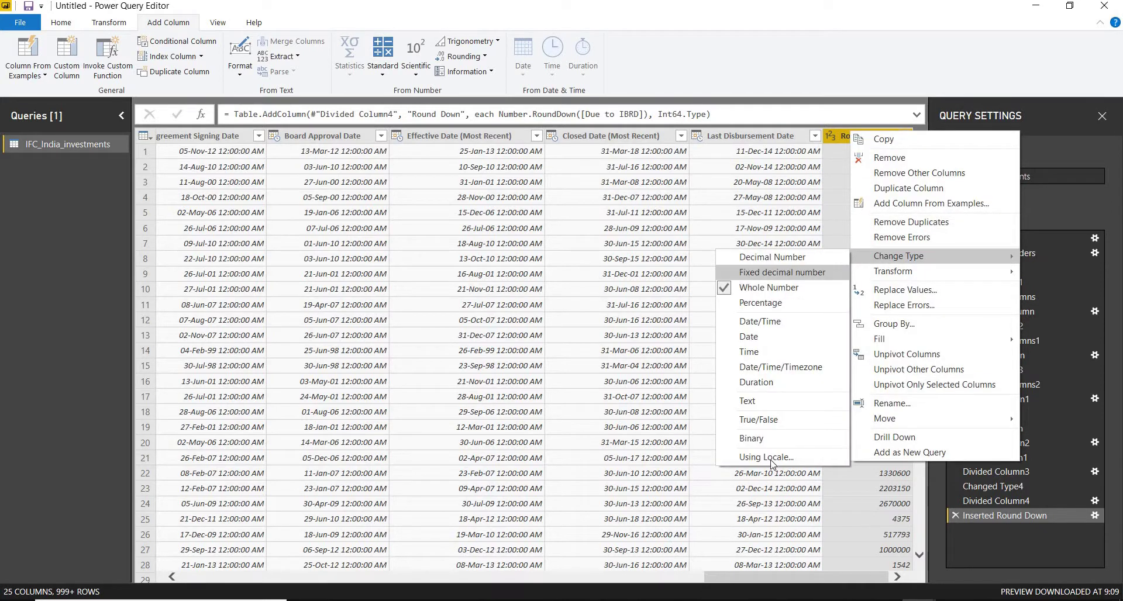
{"action": "left_click_drag", "start_coordinate": [728, 579], "coordinate": [217, 579]}
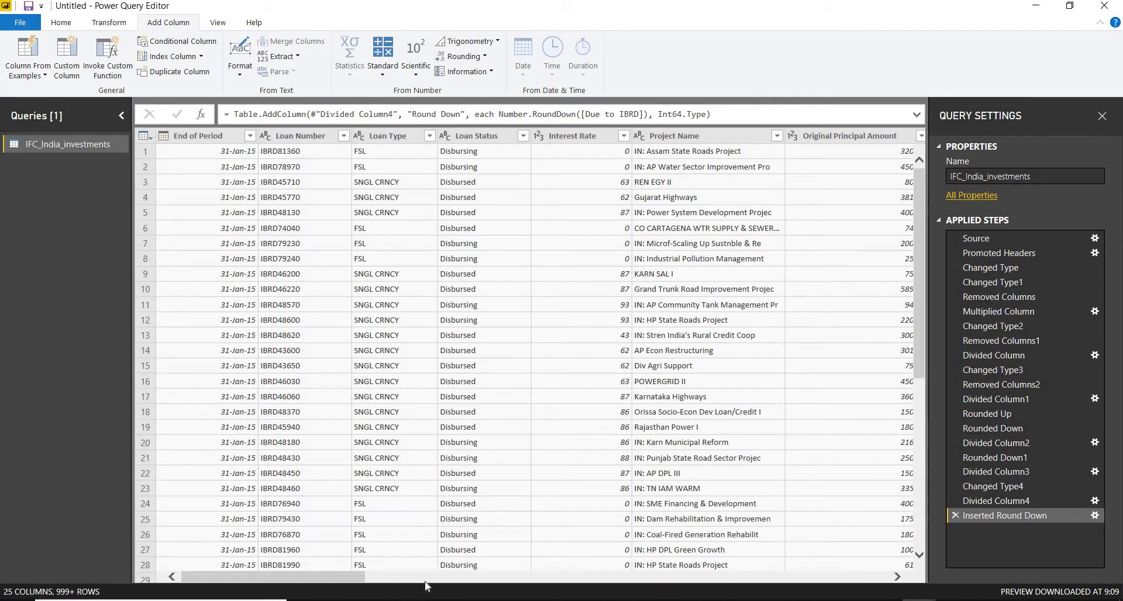
{"action": "left_click_drag", "start_coordinate": [319, 578], "coordinate": [476, 578]}
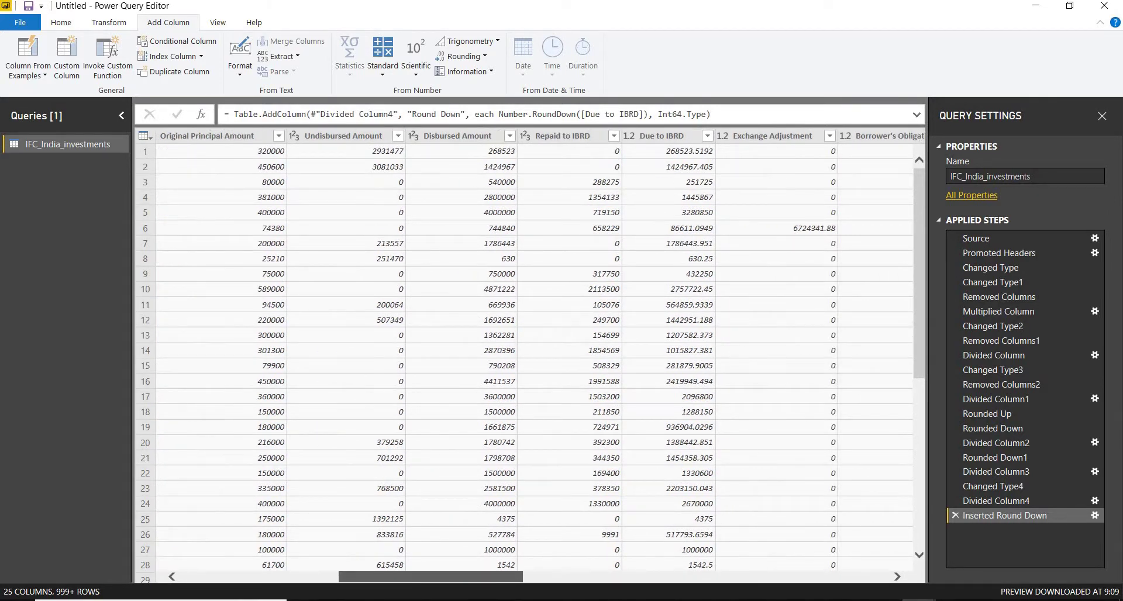
{"action": "left_click", "coordinate": [687, 142]}
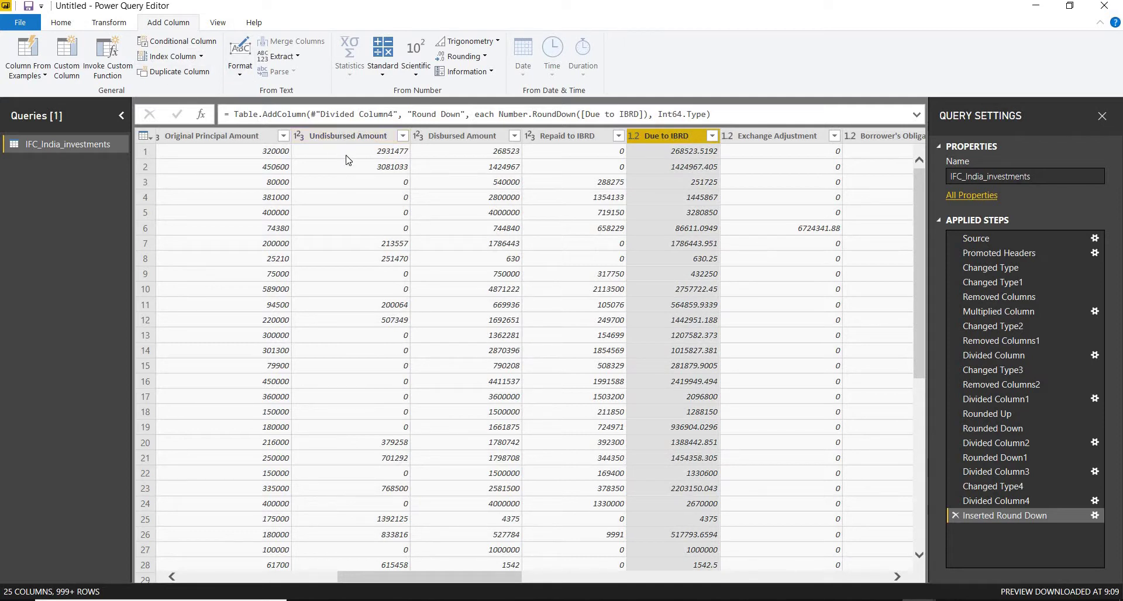
{"action": "left_click", "coordinate": [65, 25]}
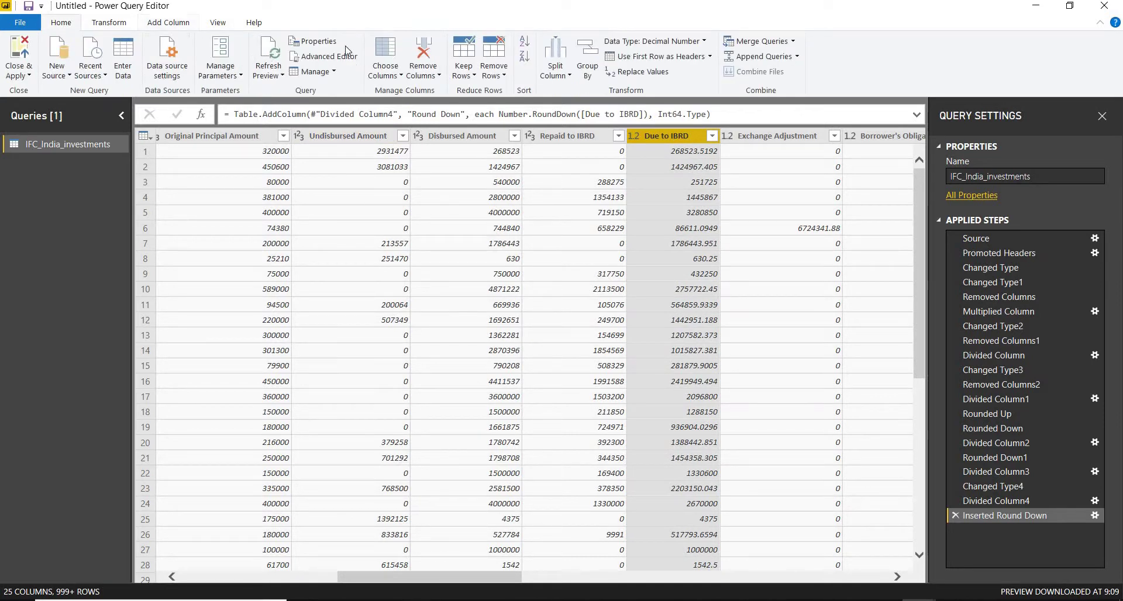
{"action": "left_click", "coordinate": [426, 55]}
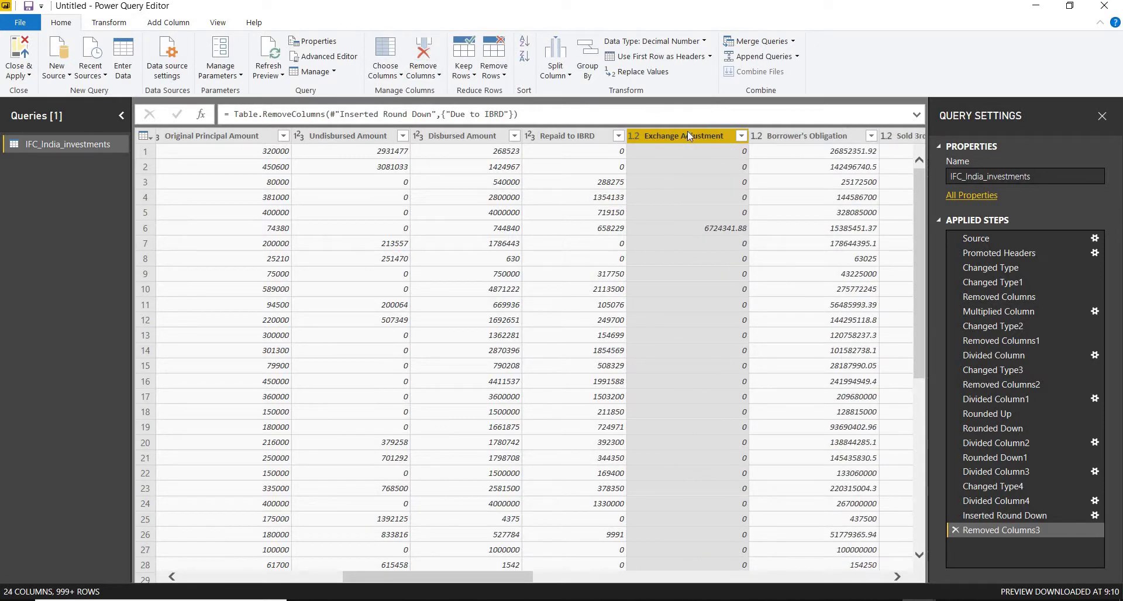
Remove all columns from Exchange Adjustment through Last Disbursement Date, keeping the Round Down column.
{"action": "key", "text": "shift+Right"}
{"action": "key", "text": "shift+Right"}
{"action": "key", "text": "shift+Right"}
{"action": "key", "text": "shift+Right"}
{"action": "key", "text": "shift+Right"}
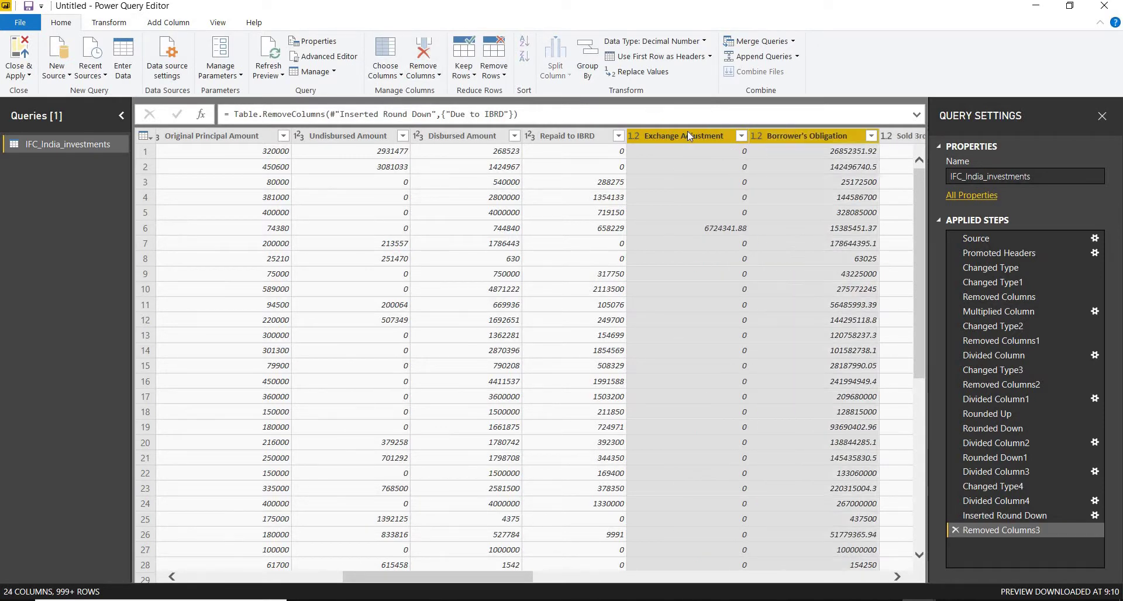
{"action": "key", "text": "shift+Right"}
{"action": "key", "text": "shift+Right"}
{"action": "key", "text": "shift+Right"}
{"action": "key", "text": "shift+Right"}
{"action": "key", "text": "shift+Right"}
{"action": "key", "text": "shift+Right"}
{"action": "key", "text": "shift+Right"}
{"action": "key", "text": "shift+Right"}
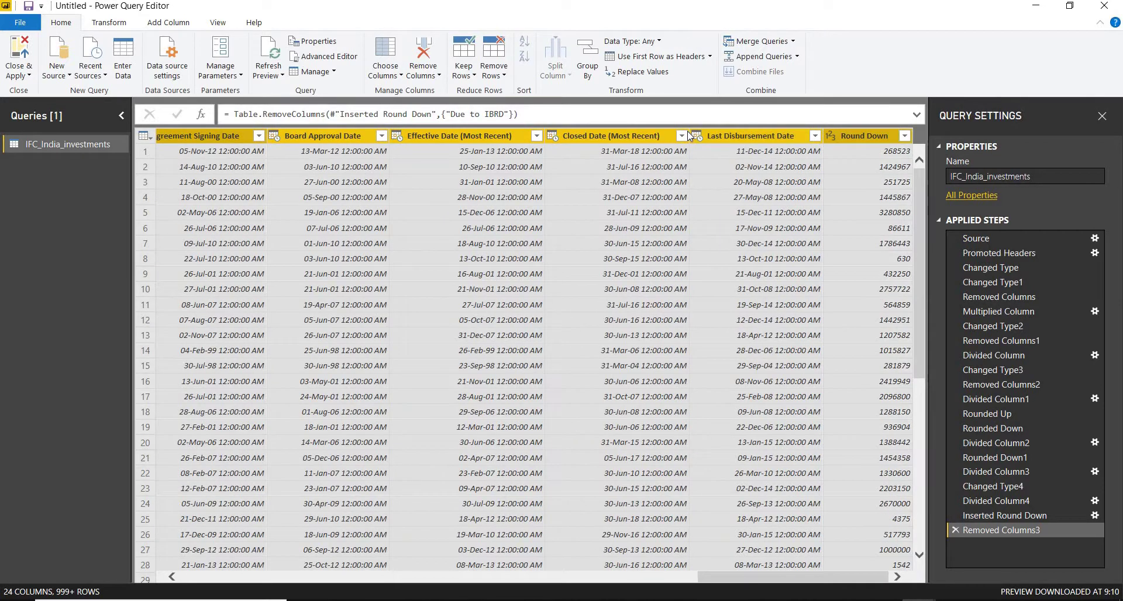
{"action": "key", "text": "shift+Left"}
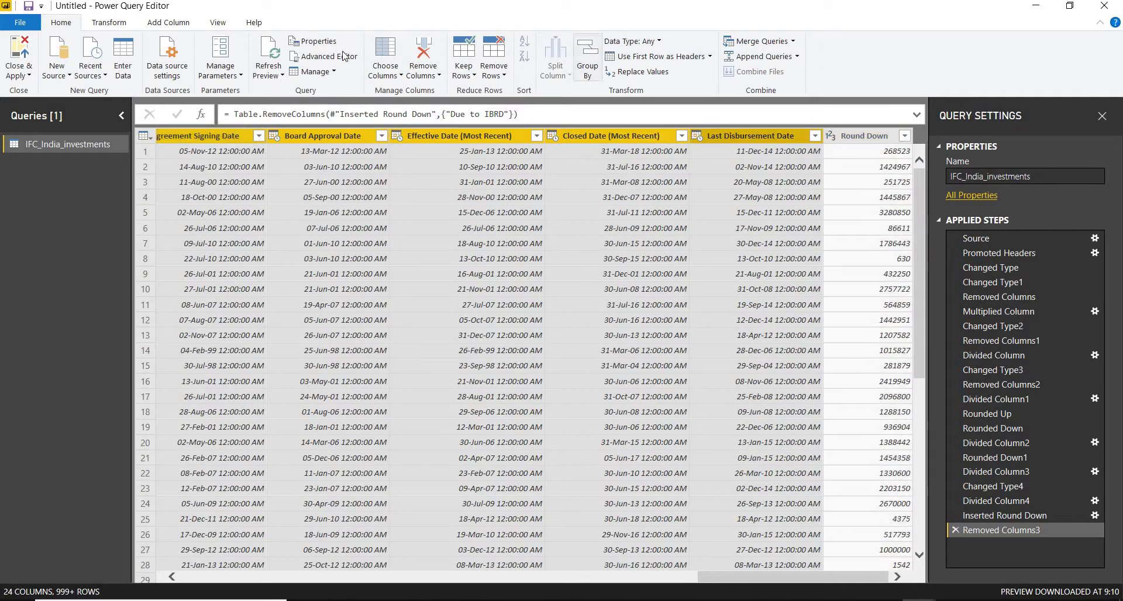
{"action": "left_click", "coordinate": [425, 46]}
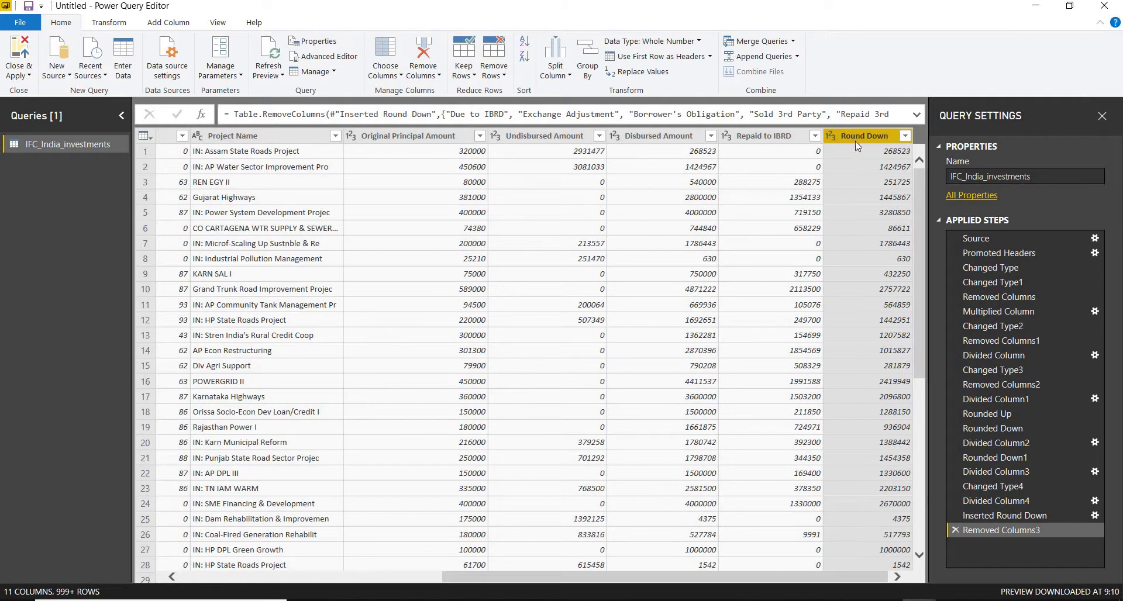
Rename the Round Down column as Due to IBRD.
{"action": "double_click", "coordinate": [861, 138]}
{"action": "type", "text": "Due to IBRD"}
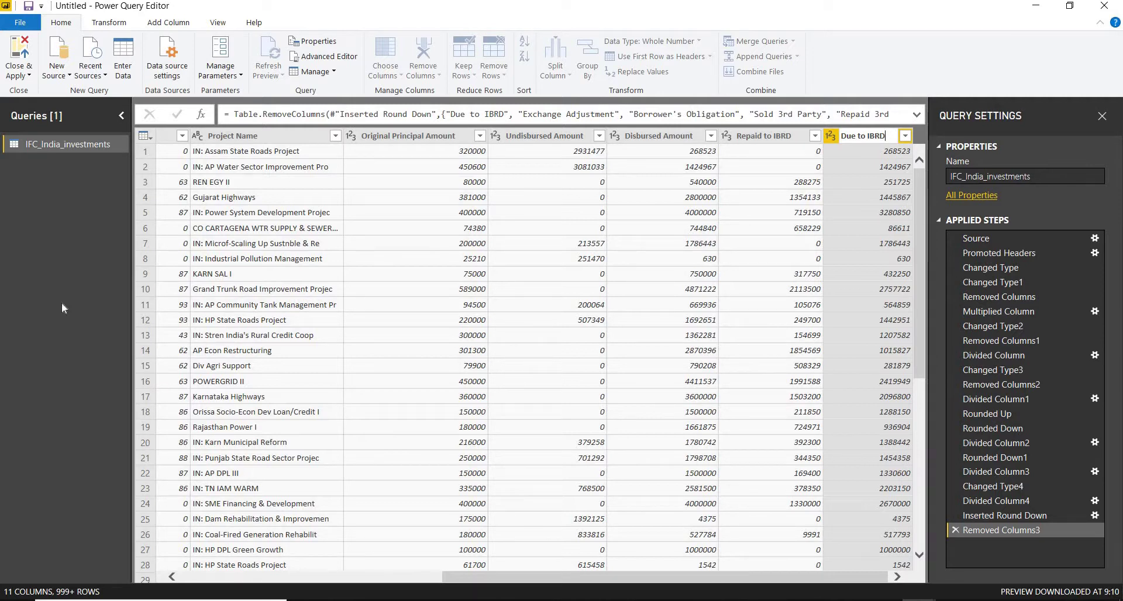
{"action": "key", "text": "Return"}
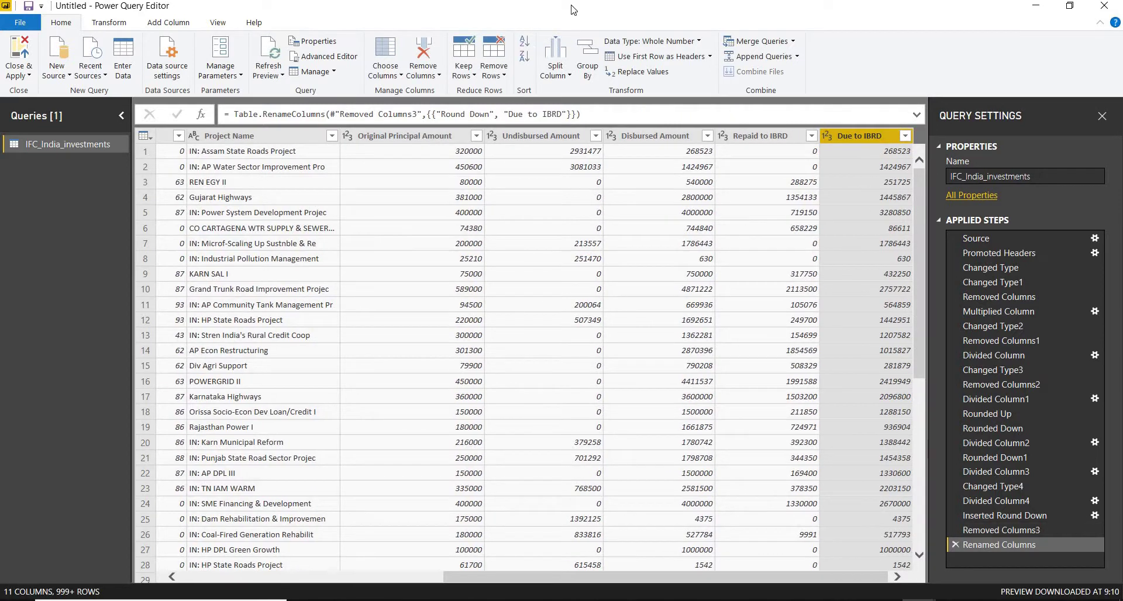
Examine the M code of the IFC_India_investments query in the Advanced Editor, leaving it unedited.
{"action": "left_click", "coordinate": [348, 56]}
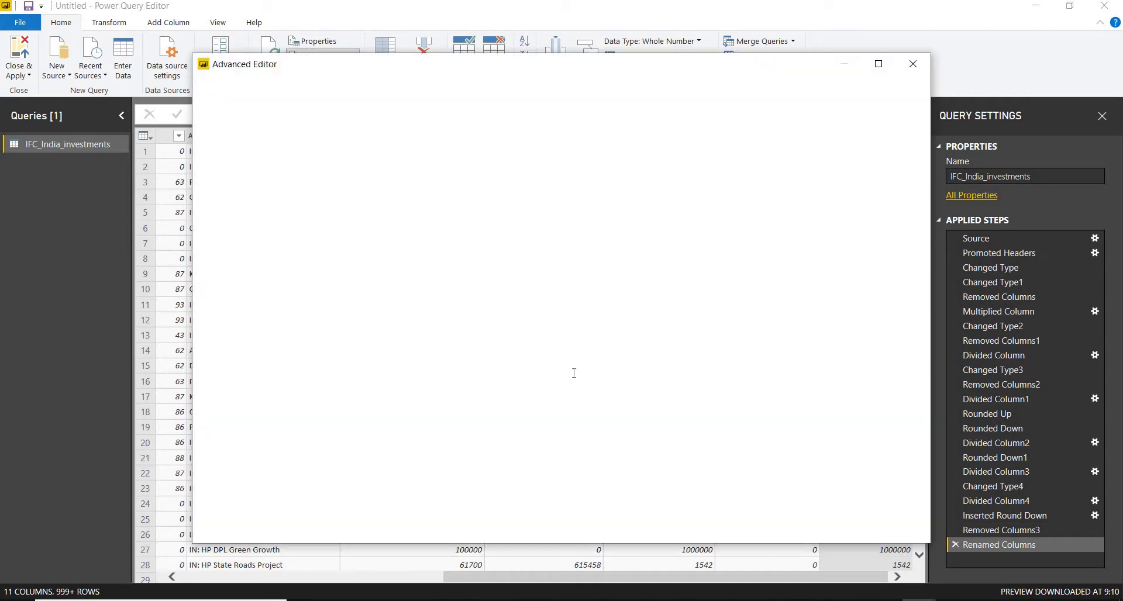
{"action": "scroll", "coordinate": [552, 311], "scroll_direction": "down", "scroll_amount": 4}
{"action": "scroll", "coordinate": [690, 334], "scroll_direction": "up", "scroll_amount": 2}
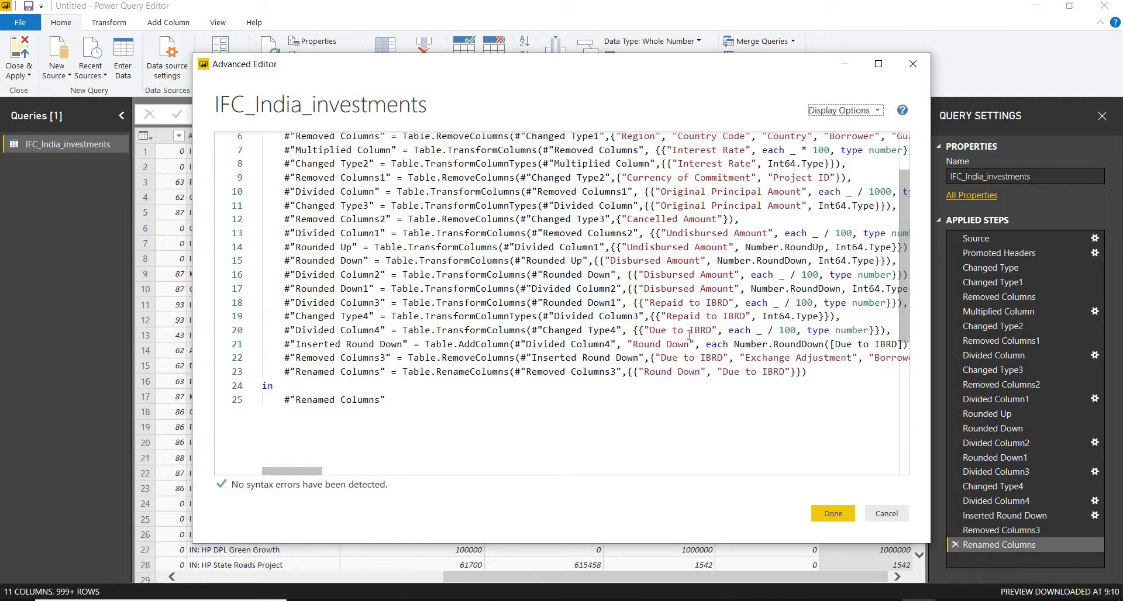
{"action": "left_click", "coordinate": [879, 515]}
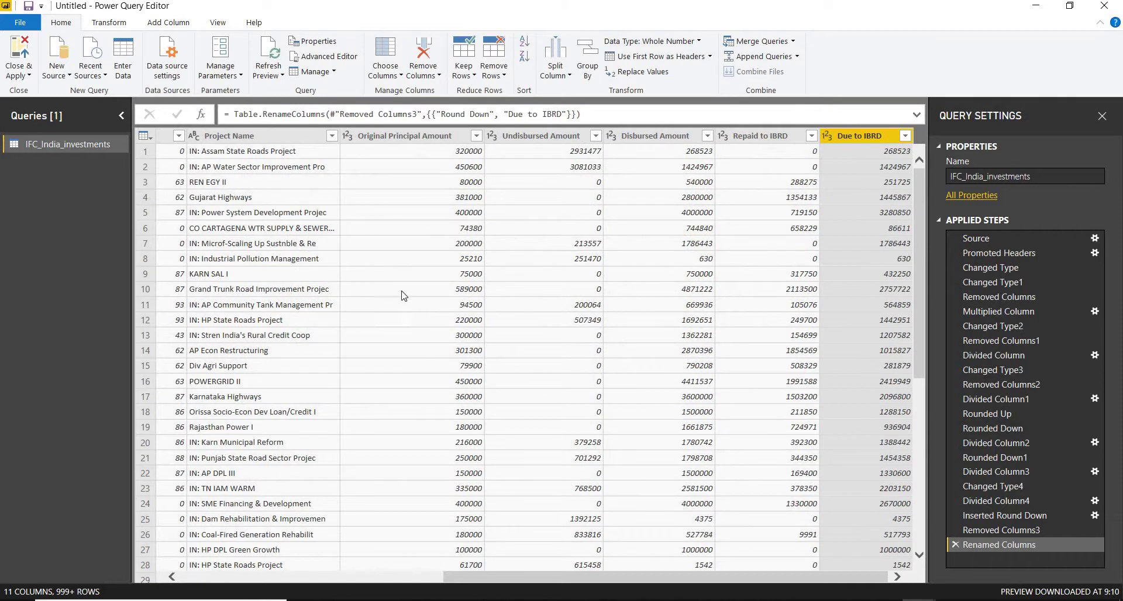
Rename the IFC_India_investments query as Investments.
{"action": "double_click", "coordinate": [54, 145]}
{"action": "key", "text": "BackSpace"}
{"action": "type", "text": "Investments"}
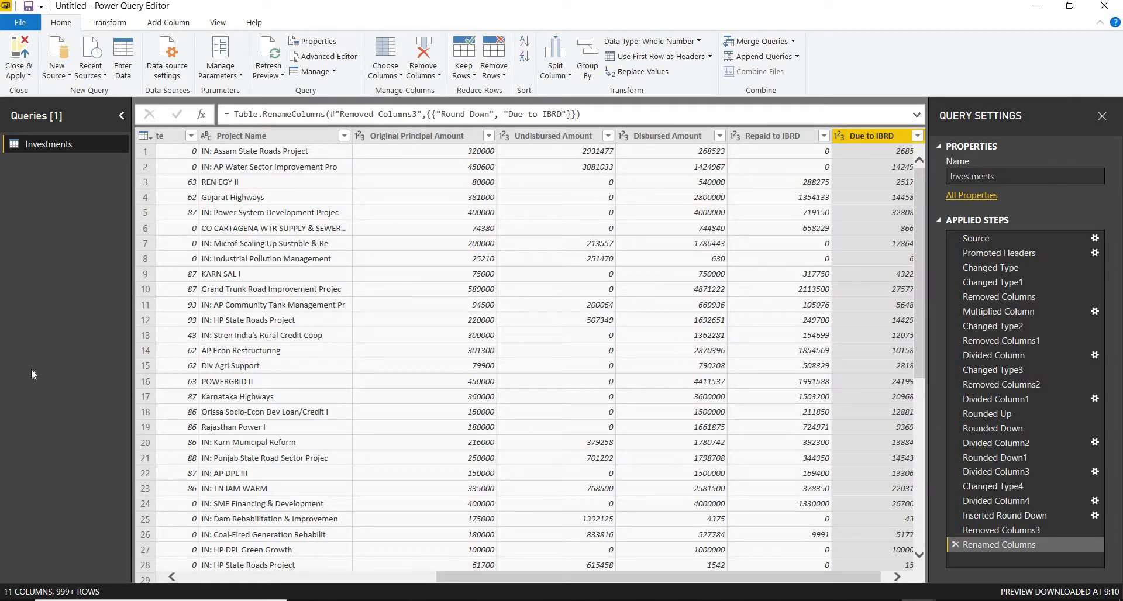
Import Indias_current_payment.csv from the India Data folder as a new query, showing all file types to find it.
{"action": "left_click", "coordinate": [73, 75]}
{"action": "left_click", "coordinate": [58, 114]}
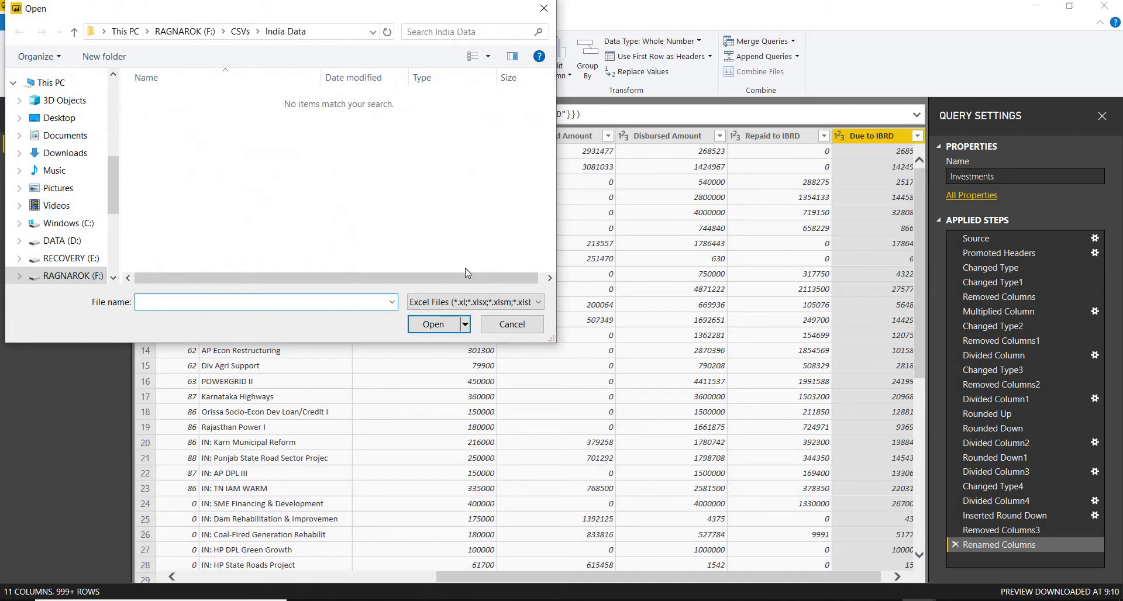
{"action": "left_click", "coordinate": [471, 302]}
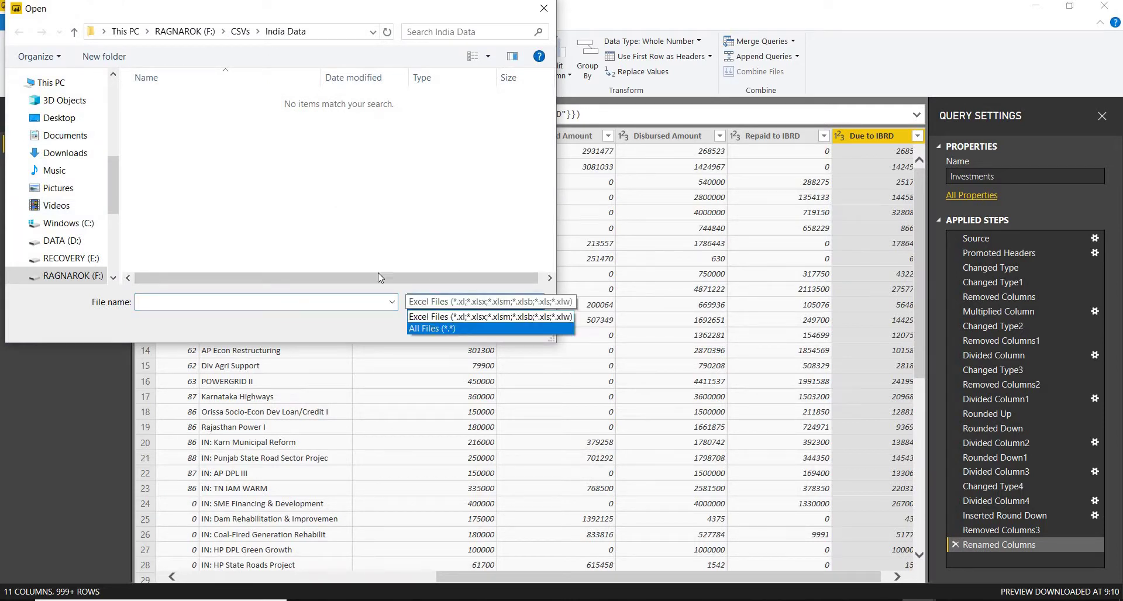
{"action": "left_click", "coordinate": [470, 329]}
{"action": "left_click", "coordinate": [234, 115]}
{"action": "left_click", "coordinate": [431, 324]}
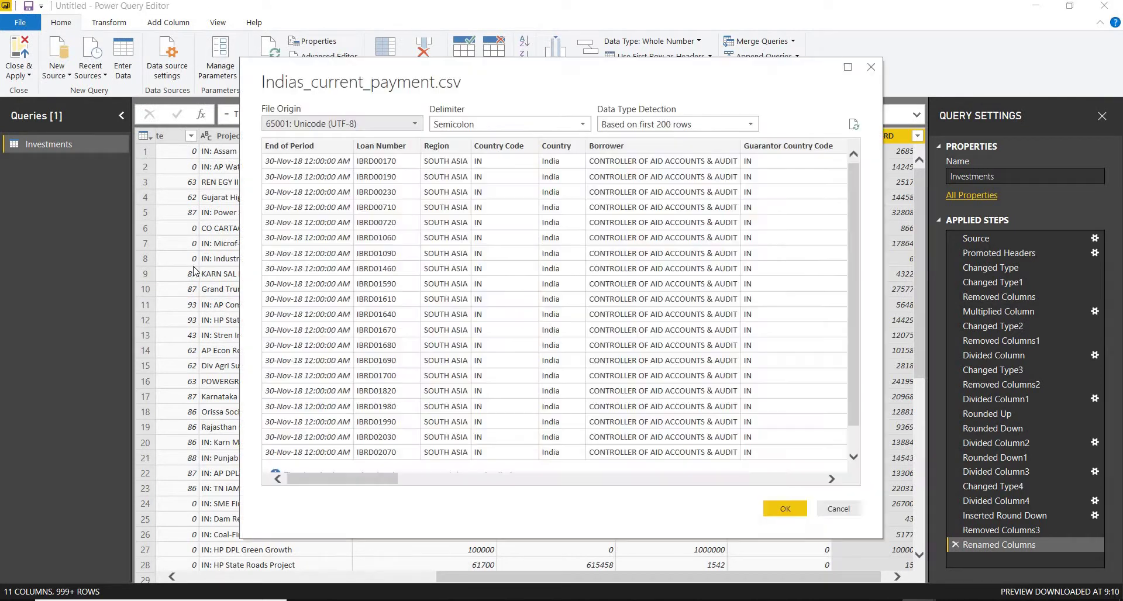
{"action": "left_click", "coordinate": [784, 509]}
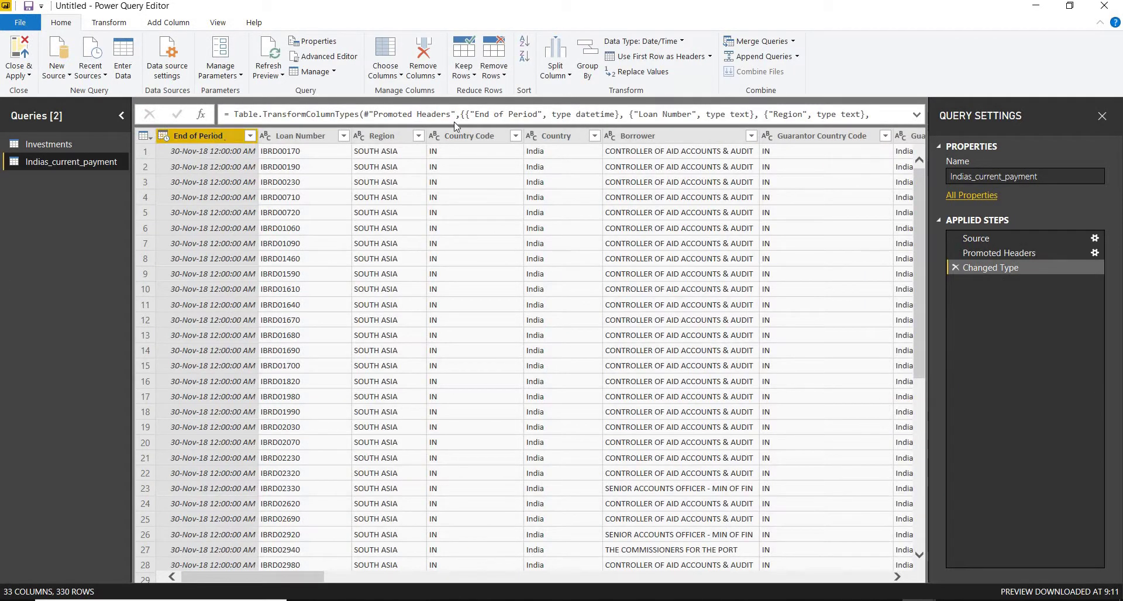
Change the End of Period column's data type to Date, adding the conversion as a new step.
{"action": "left_click", "coordinate": [671, 43]}
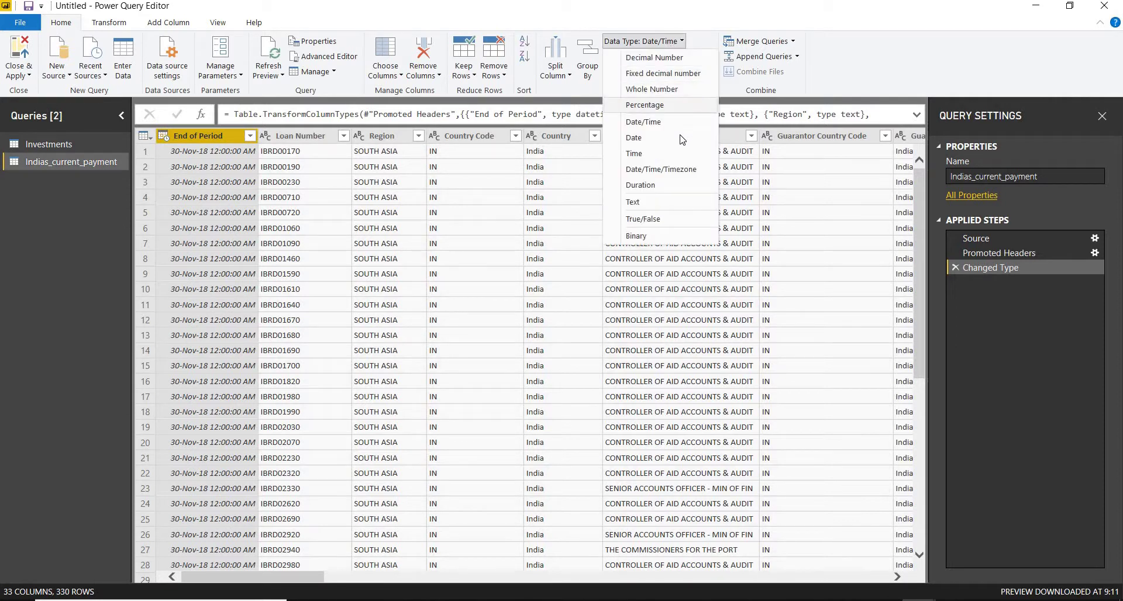
{"action": "key", "text": "Escape"}
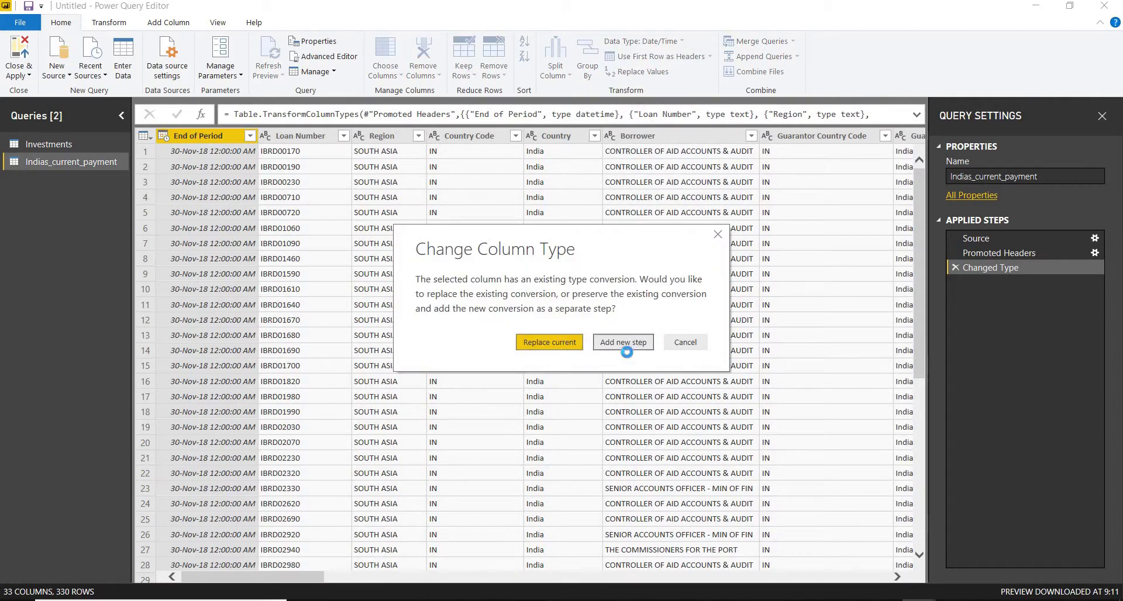
{"action": "left_click", "coordinate": [624, 346]}
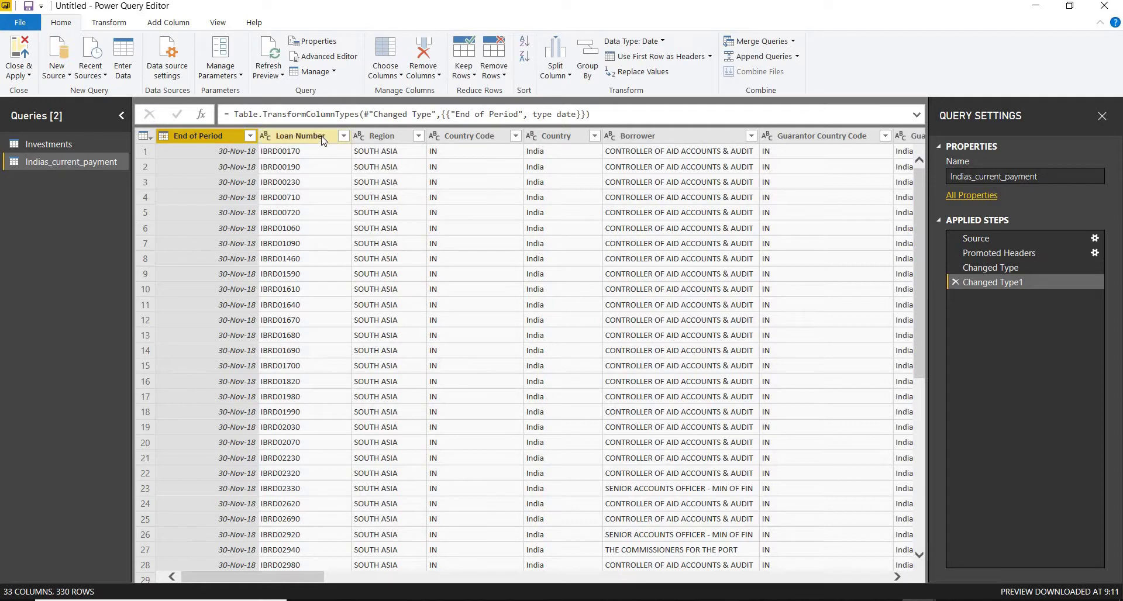
Remove the Region, Country Code, Country, Borrower, Guarantor Country Code, Guarantor and Loan Type columns from Indias_current_payment.
{"action": "left_click", "coordinate": [325, 139]}
{"action": "left_click", "coordinate": [389, 140]}
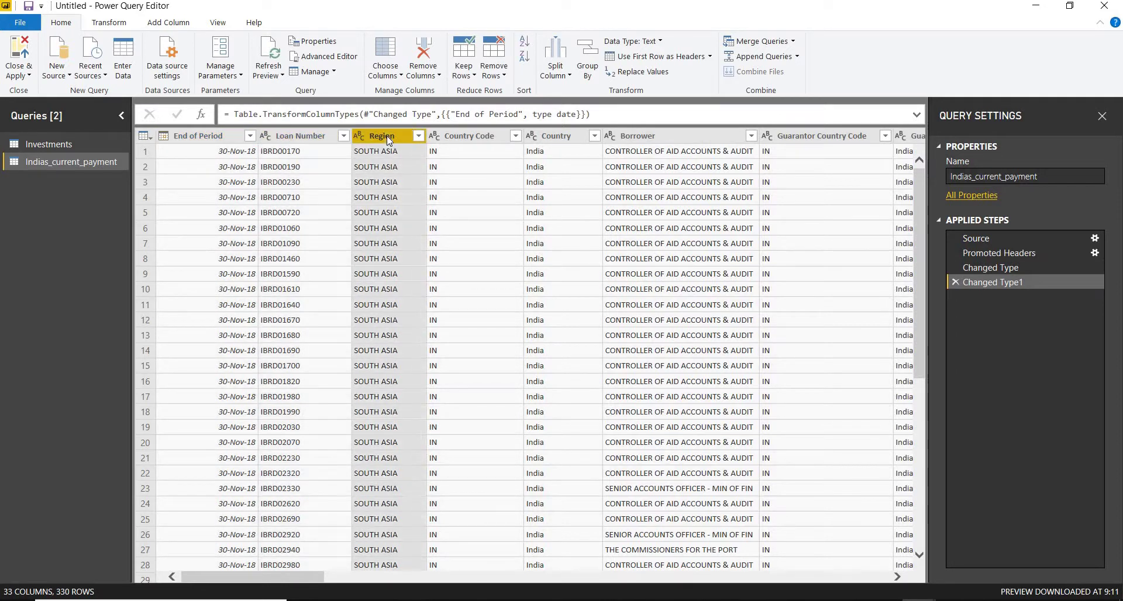
{"action": "left_click", "coordinate": [448, 136], "text": "ctrl"}
{"action": "left_click", "coordinate": [553, 135], "text": "ctrl"}
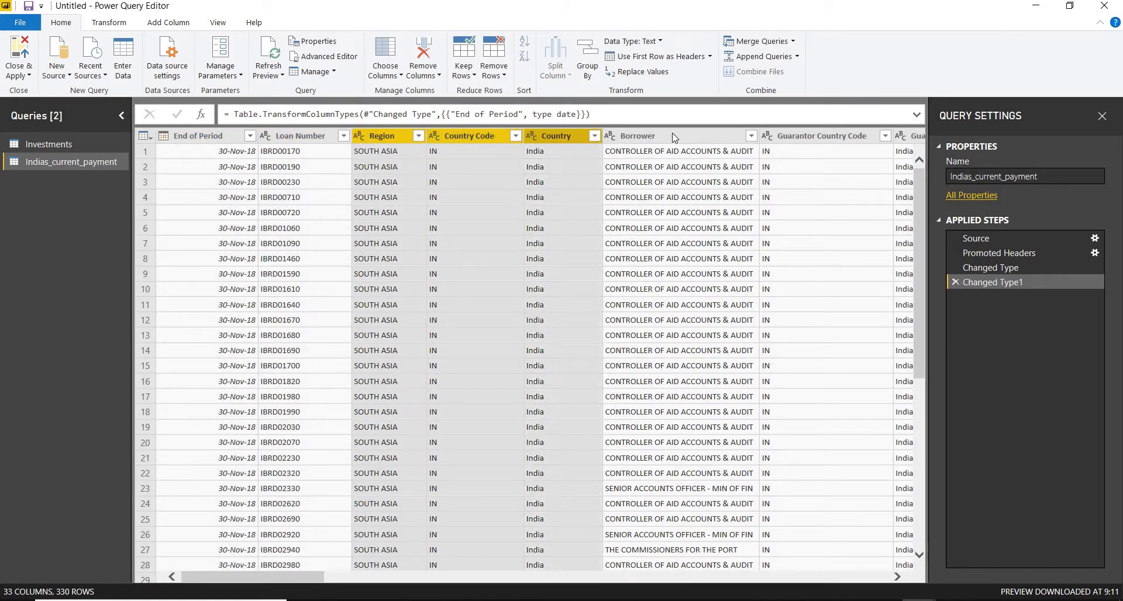
{"action": "left_click", "coordinate": [674, 138], "text": "ctrl"}
{"action": "left_click", "coordinate": [831, 138], "text": "ctrl"}
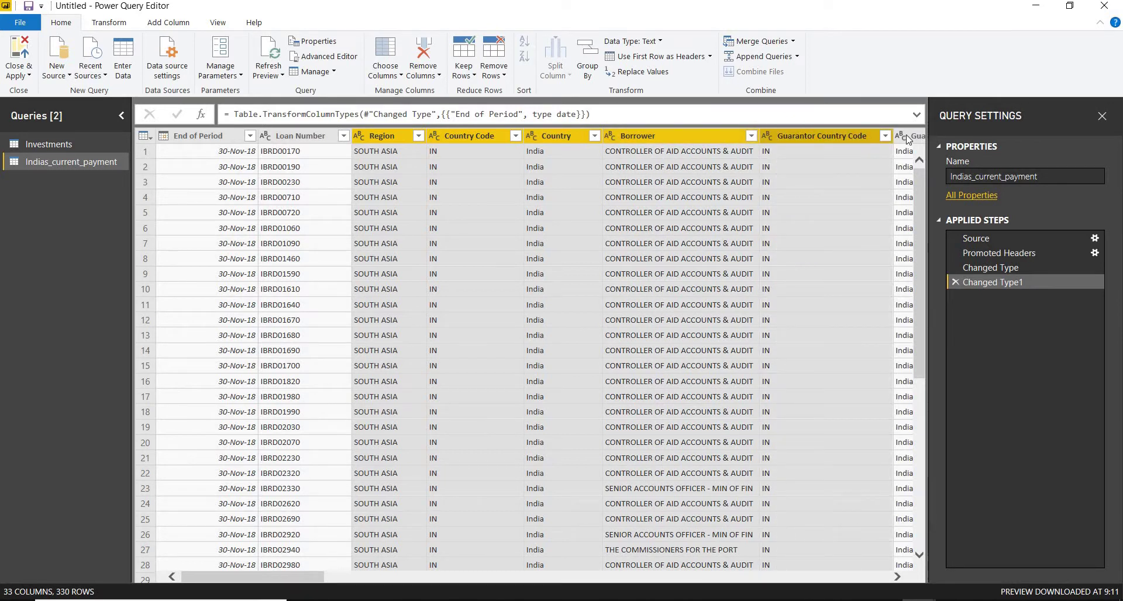
{"action": "left_click", "coordinate": [907, 138], "text": "ctrl"}
{"action": "left_click", "coordinate": [424, 50]}
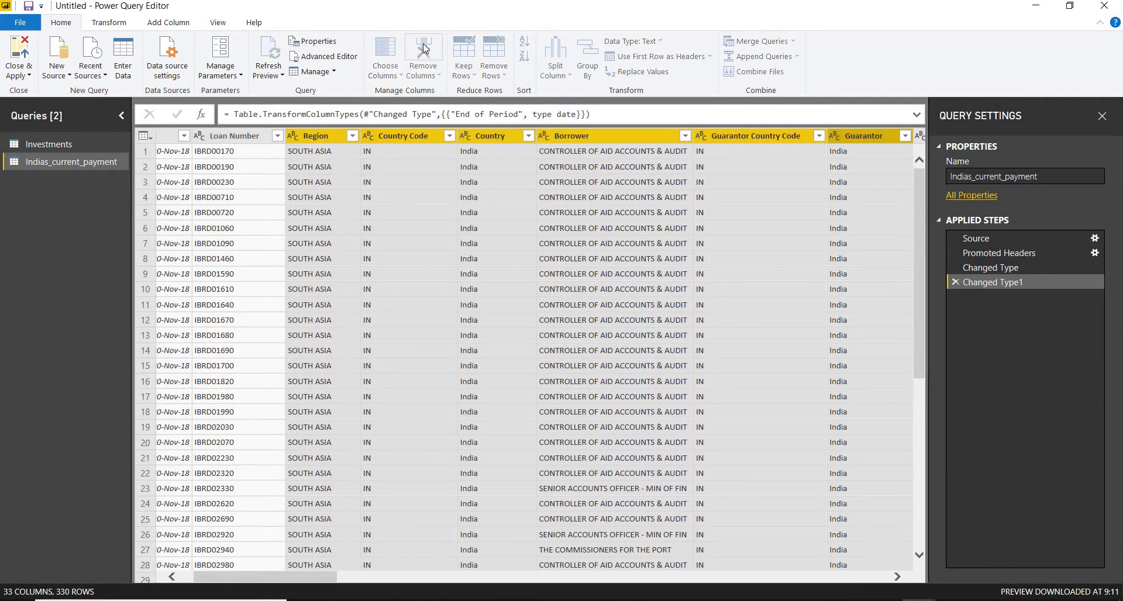
{"action": "left_click", "coordinate": [424, 50]}
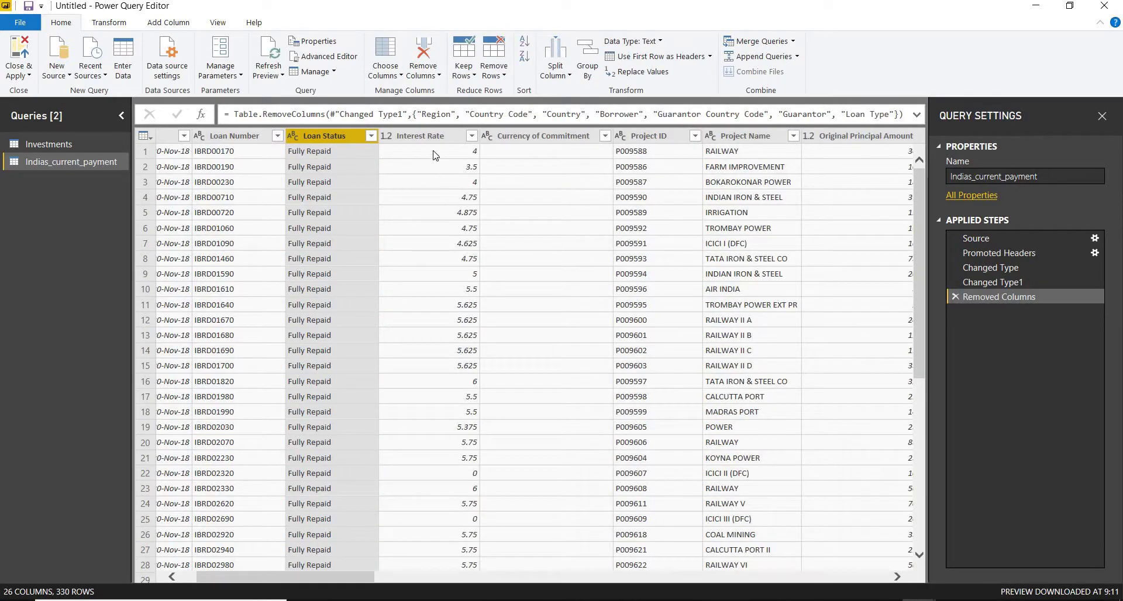
Change the Interest Rate column's data type to Whole Number in the Indias_current_payment query.
{"action": "left_click", "coordinate": [429, 136]}
{"action": "right_click", "coordinate": [434, 137]}
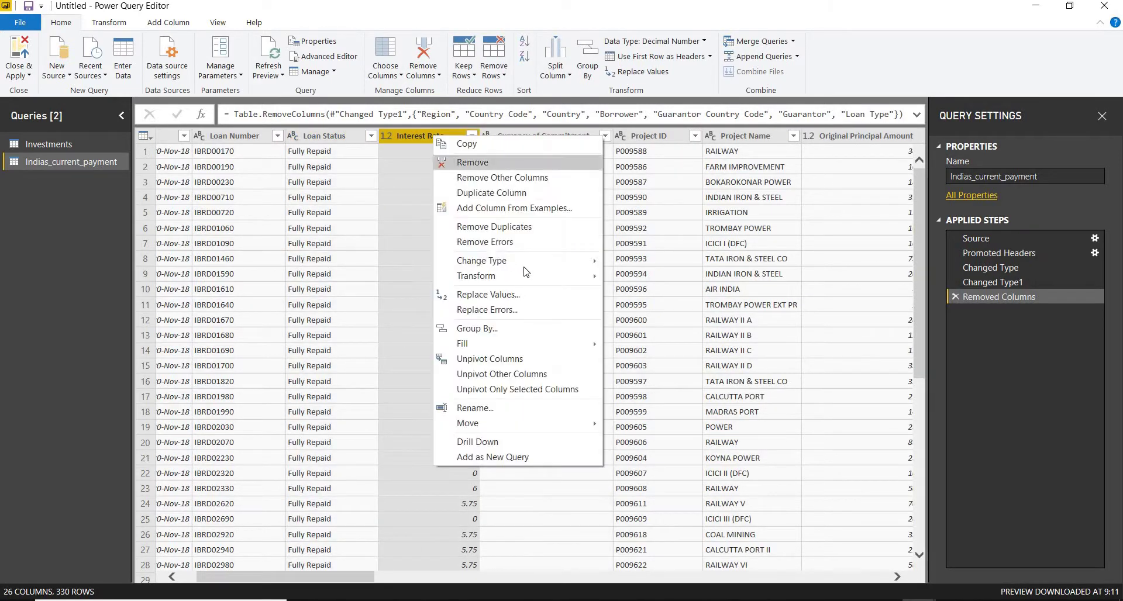
{"action": "mouse_move", "coordinate": [529, 267]}
{"action": "left_click", "coordinate": [625, 294]}
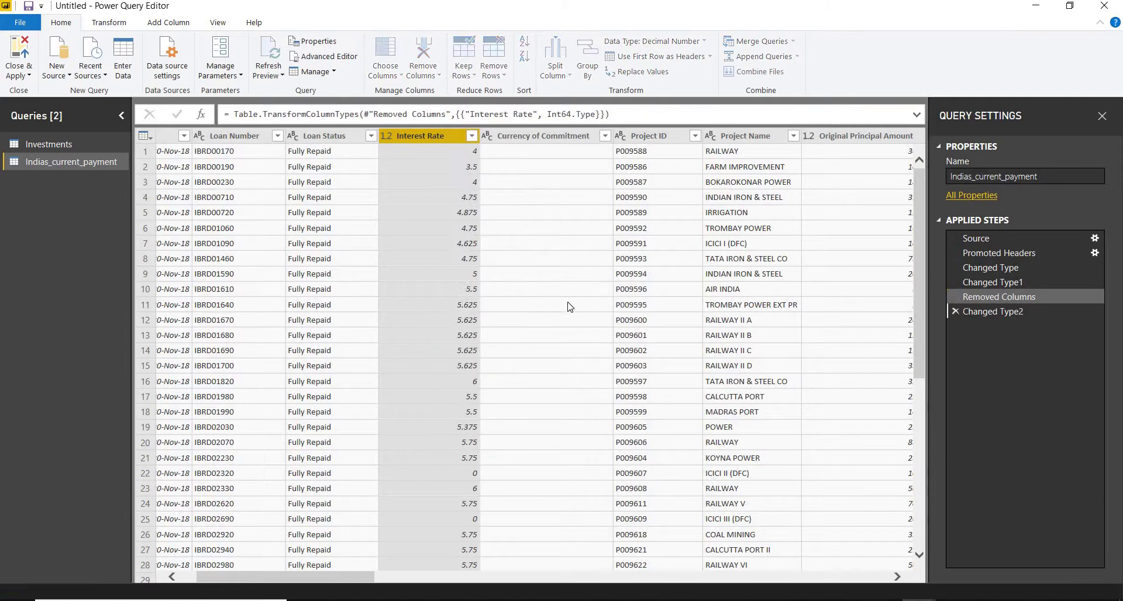
Remove the Currency of Commitment and Project ID columns from the Indias_current_payment query.
{"action": "left_click", "coordinate": [550, 136]}
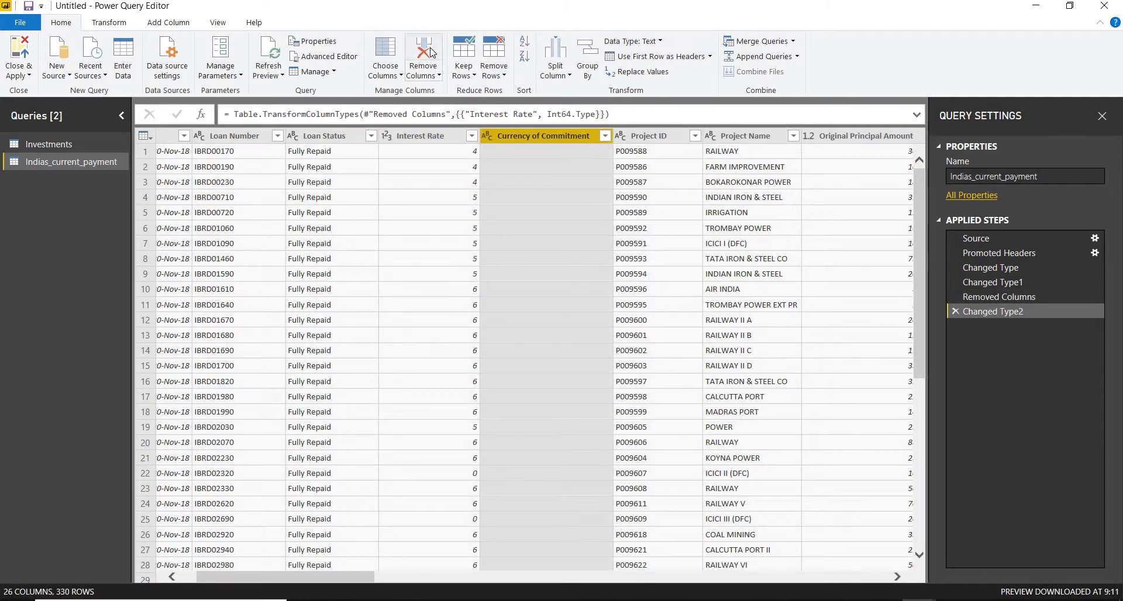
{"action": "left_click", "coordinate": [431, 52]}
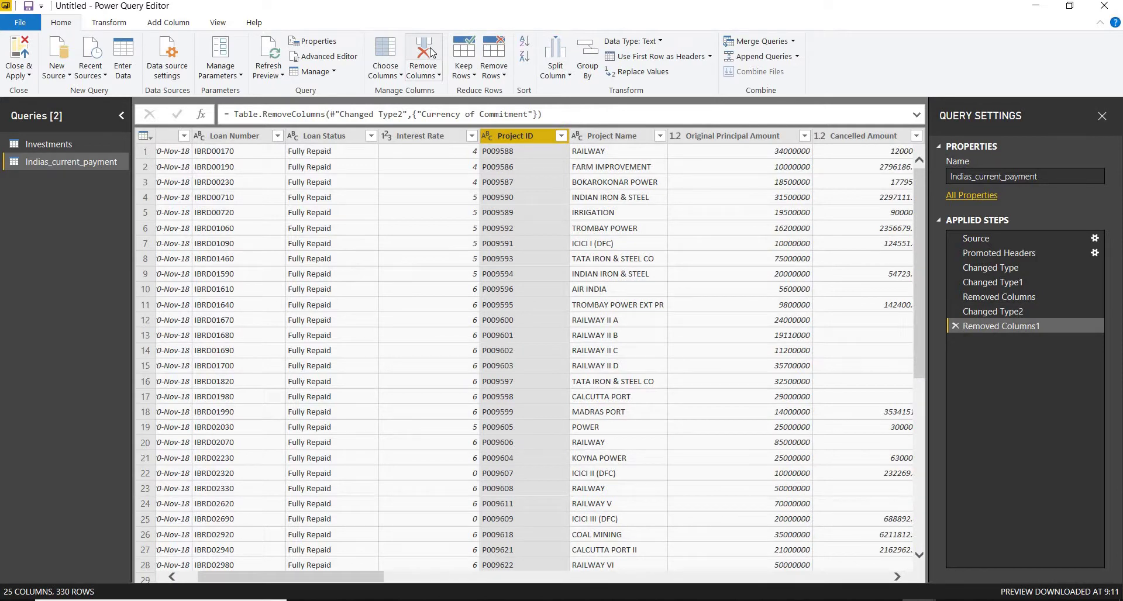
{"action": "left_click", "coordinate": [431, 53]}
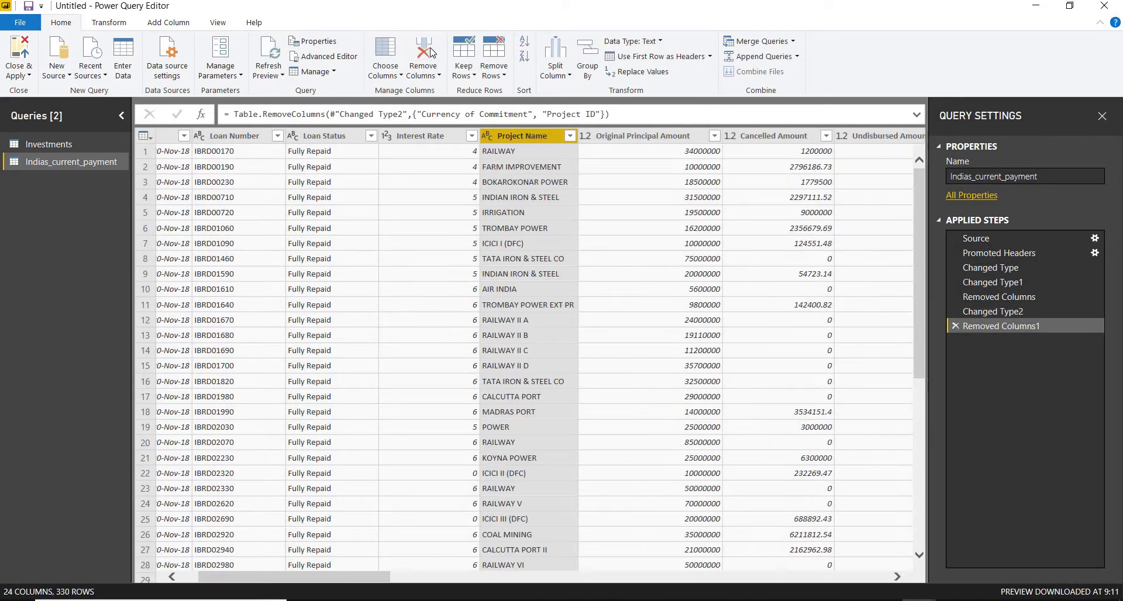
Divide the values in the Original Principal Amount column by 100.
{"action": "left_click", "coordinate": [672, 137]}
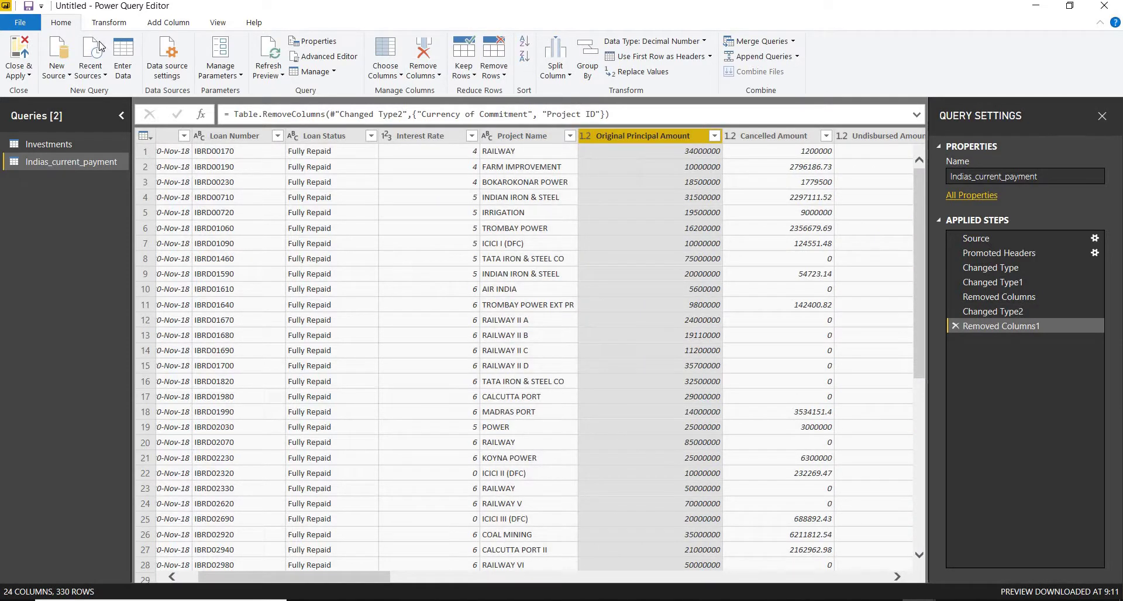
{"action": "left_click", "coordinate": [109, 22]}
{"action": "left_click", "coordinate": [617, 59]}
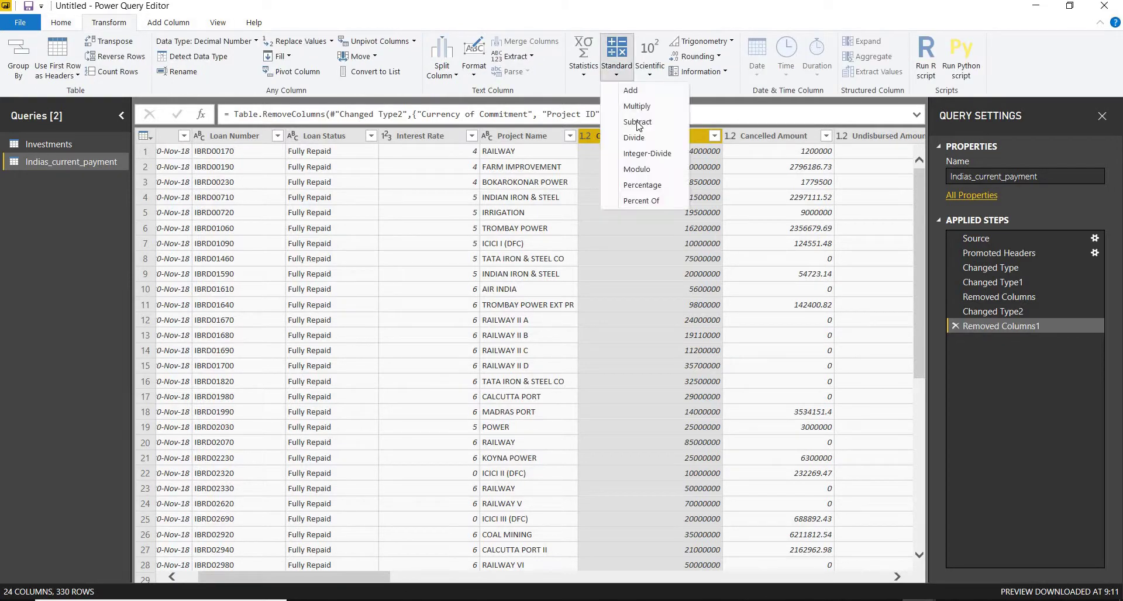
{"action": "left_click", "coordinate": [638, 138]}
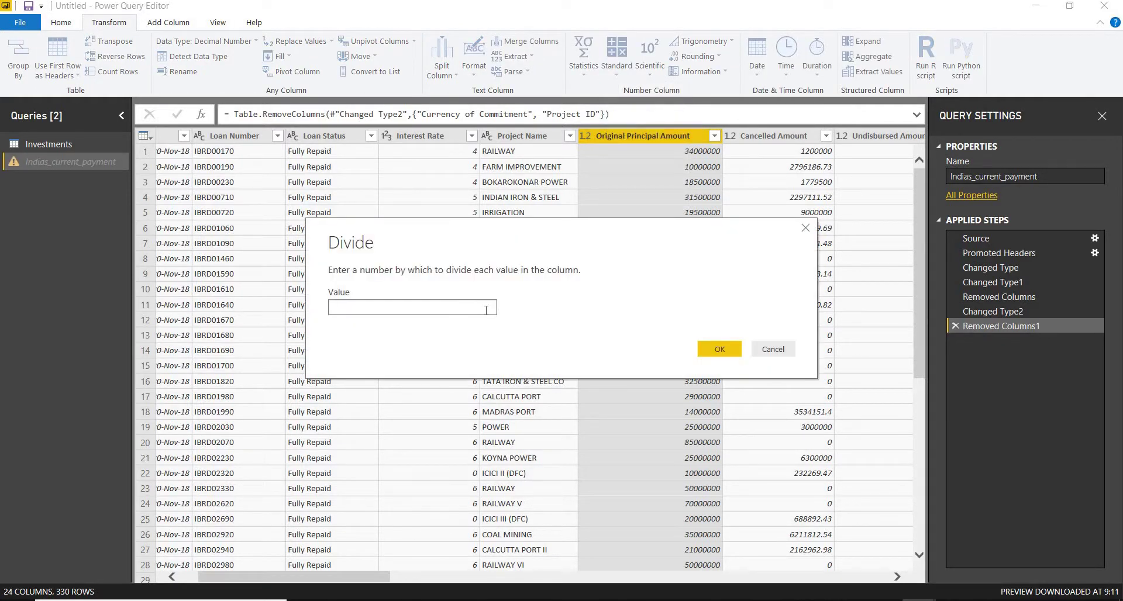
{"action": "type", "text": "100"}
{"action": "left_click", "coordinate": [715, 353]}
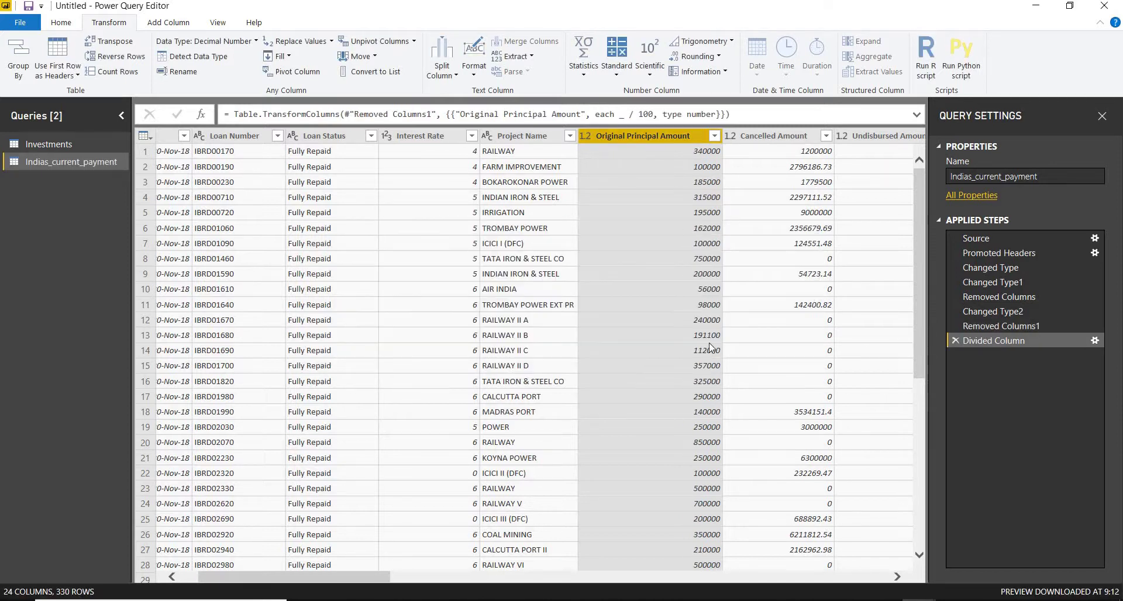
Remove the Cancelled Amount and Undisbursed Amount columns from the Indias_current_payment query.
{"action": "left_click", "coordinate": [780, 138]}
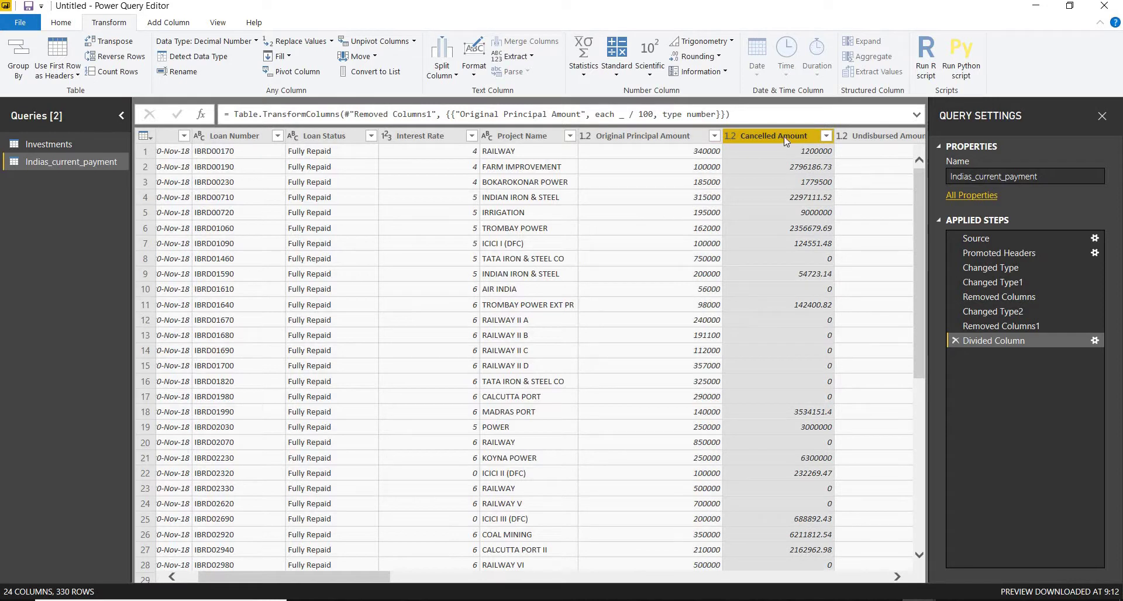
{"action": "left_click", "coordinate": [66, 24]}
{"action": "left_click", "coordinate": [432, 60]}
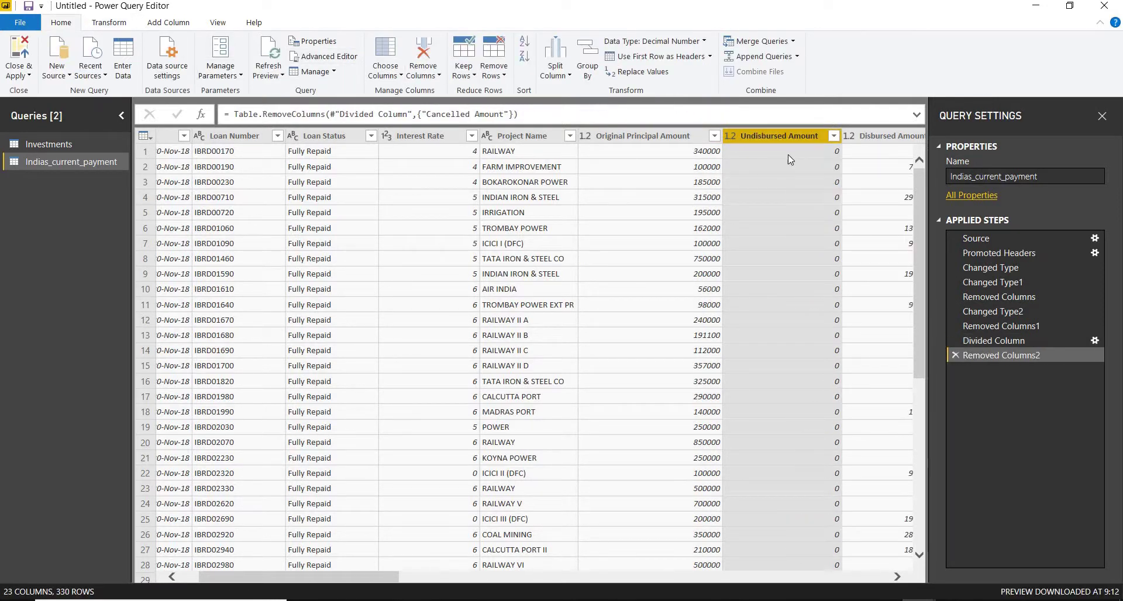
{"action": "left_click", "coordinate": [424, 51]}
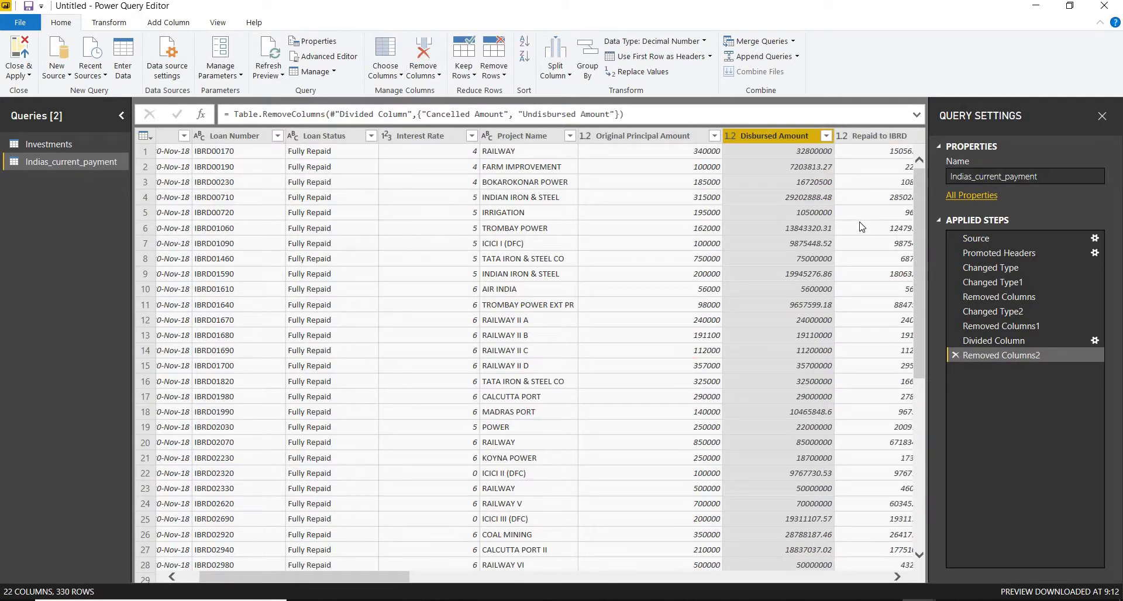
Return to the Removed Columns1 applied step and insert a step multiplying the Cancelled Amount column by 100.
{"action": "left_click", "coordinate": [1001, 325]}
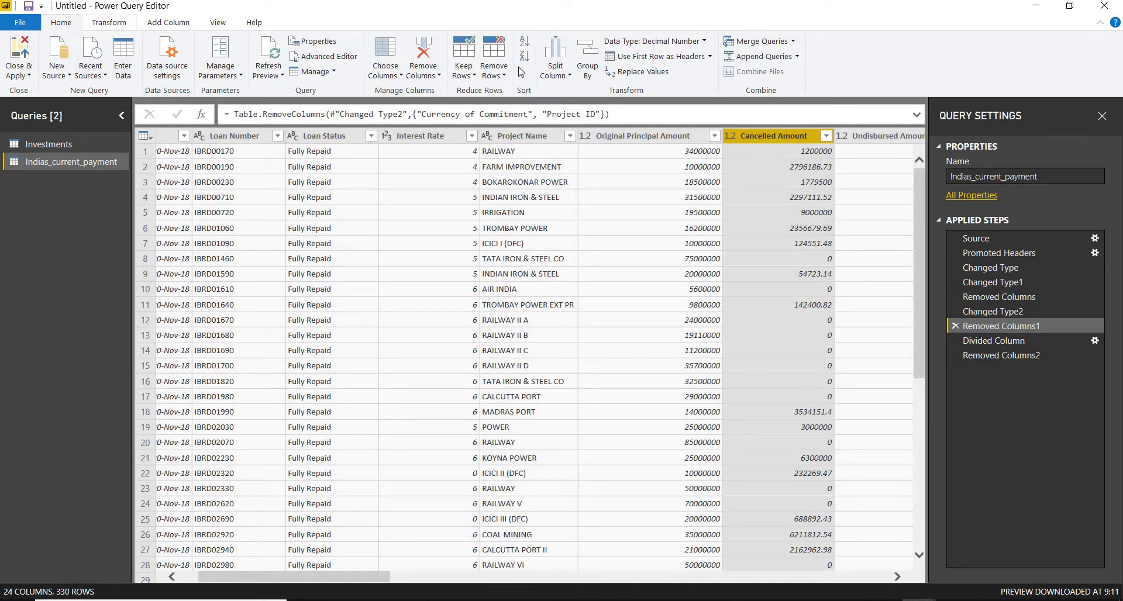
{"action": "left_click", "coordinate": [109, 22]}
{"action": "left_click", "coordinate": [617, 55]}
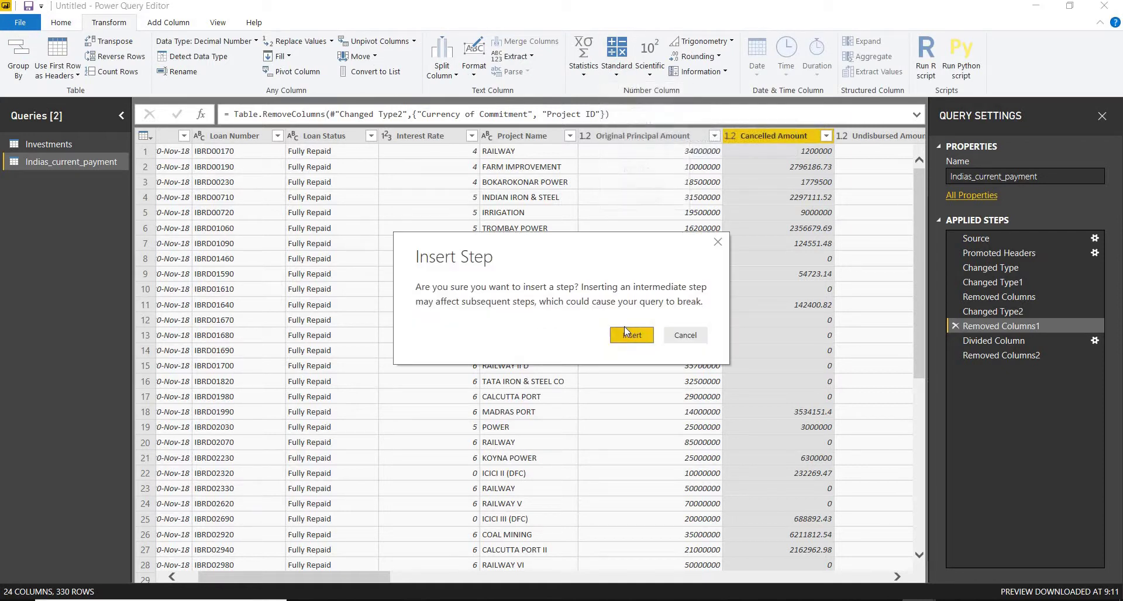
{"action": "left_click", "coordinate": [644, 334]}
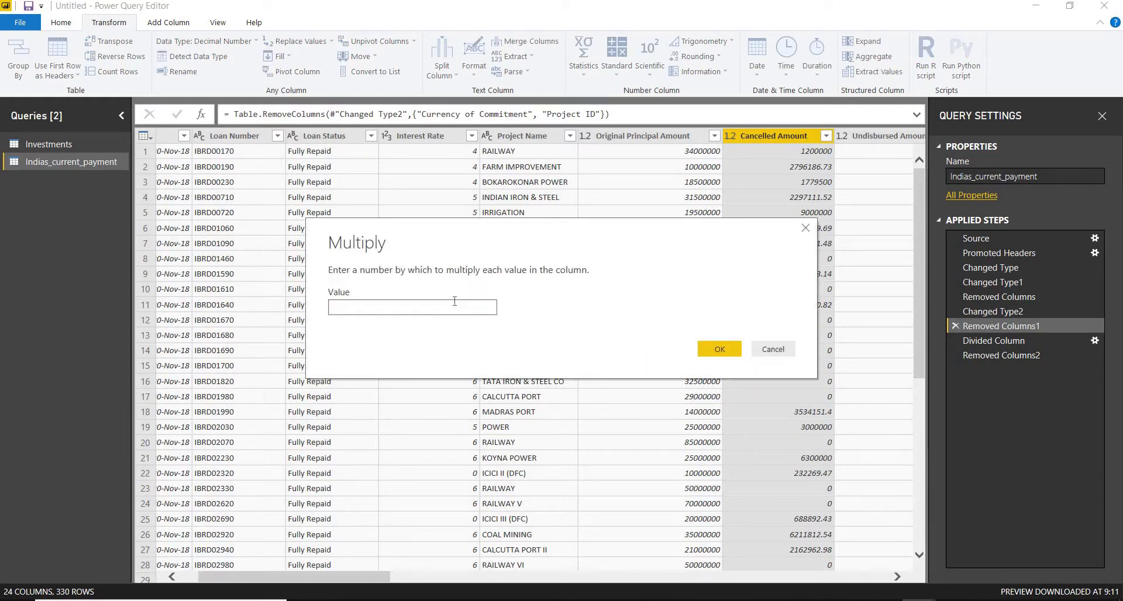
{"action": "type", "text": "100"}
{"action": "left_click", "coordinate": [716, 349]}
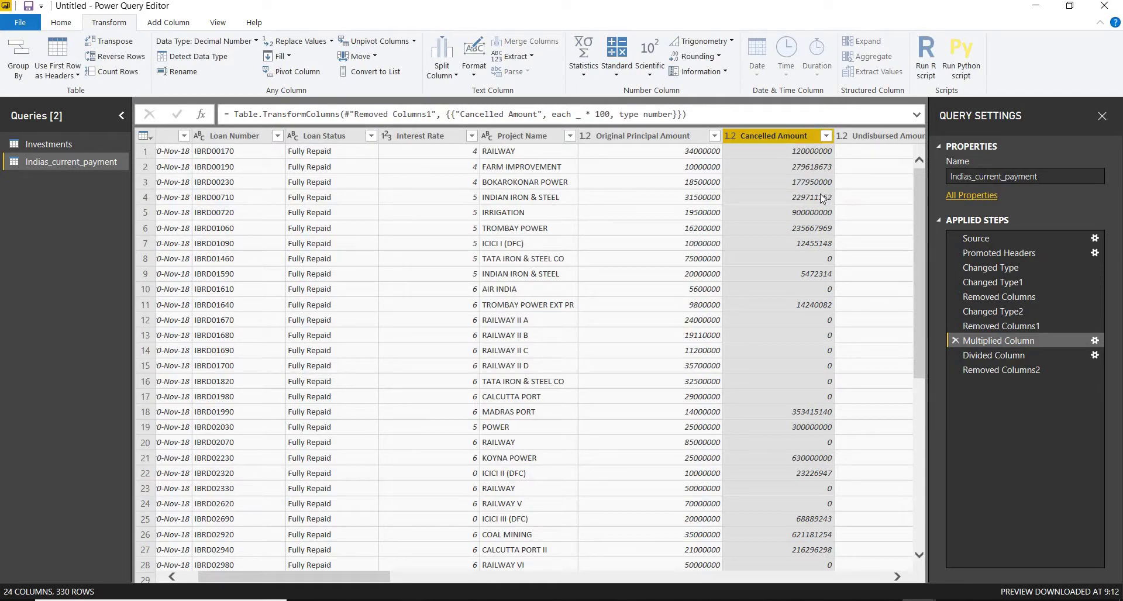
Divide the Cancelled Amount column by 1000 and round its values down, inserting both as intermediate steps.
{"action": "left_click", "coordinate": [616, 61]}
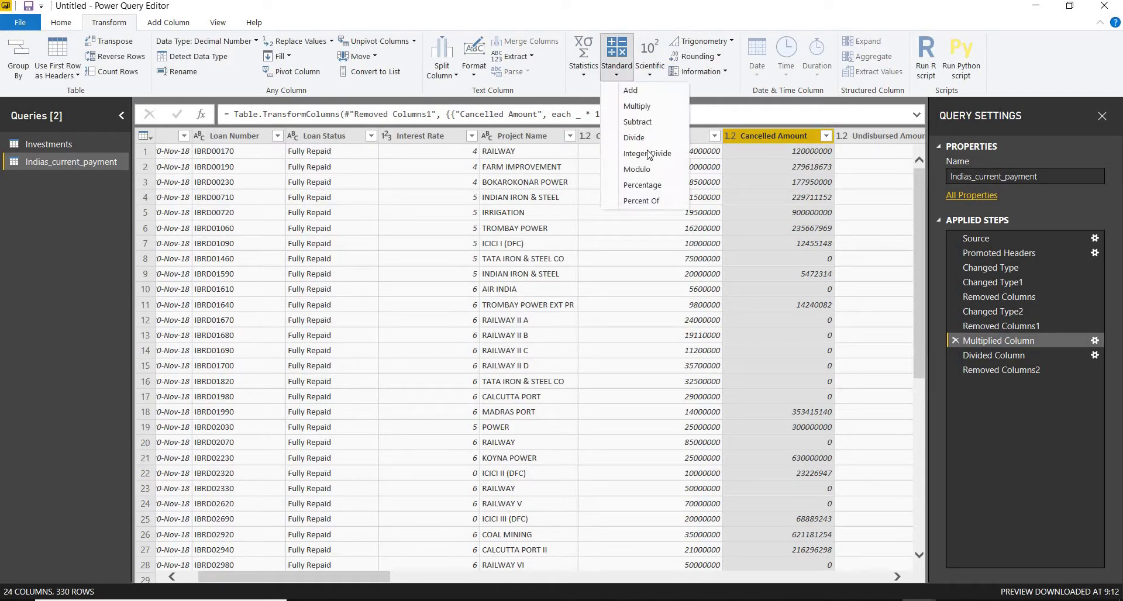
{"action": "left_click", "coordinate": [634, 138]}
{"action": "left_click", "coordinate": [635, 333]}
{"action": "type", "text": "1000"}
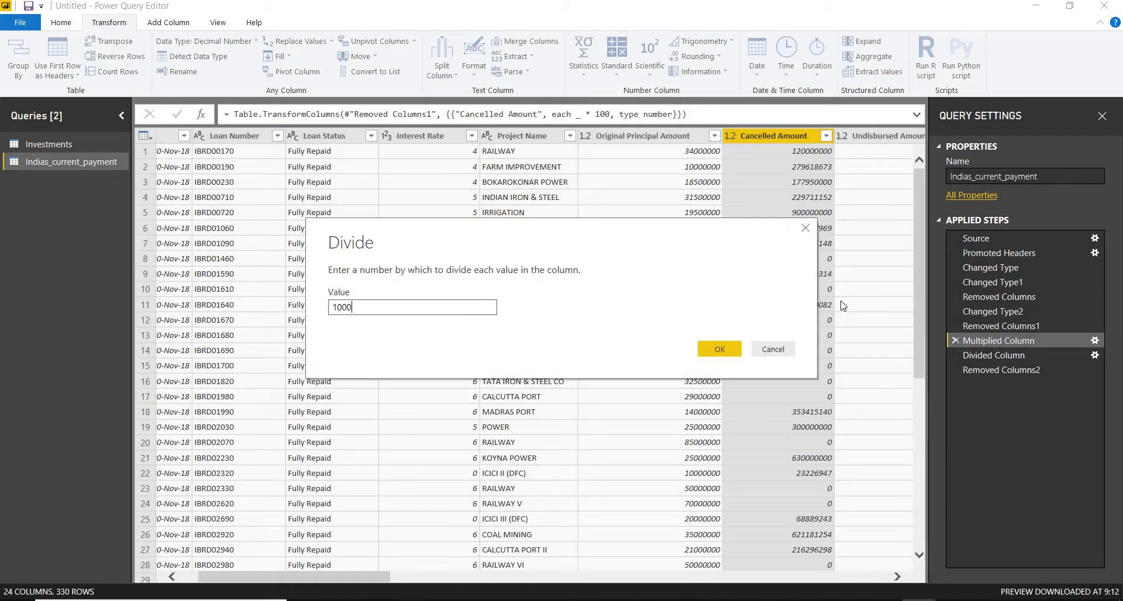
{"action": "left_click", "coordinate": [734, 350]}
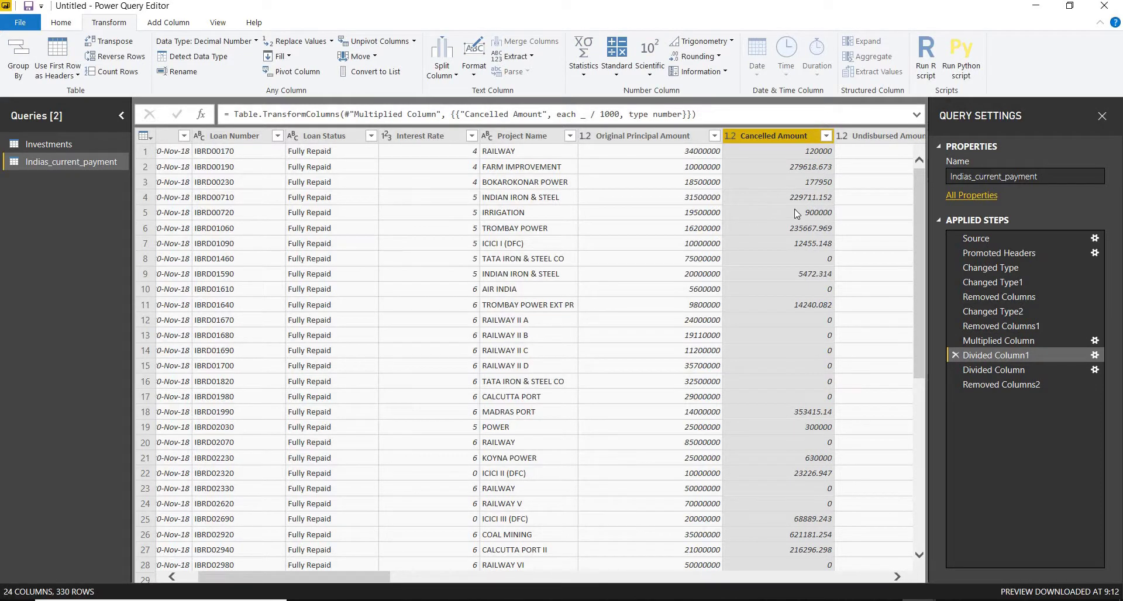
{"action": "left_click", "coordinate": [697, 56]}
{"action": "left_click", "coordinate": [703, 104]}
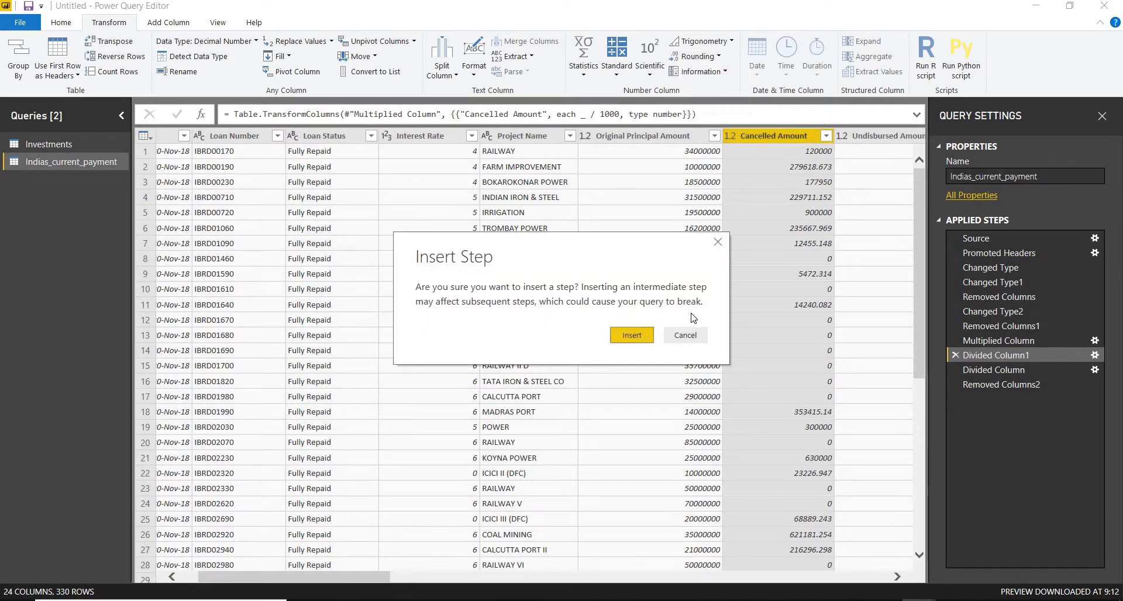
{"action": "left_click", "coordinate": [630, 334]}
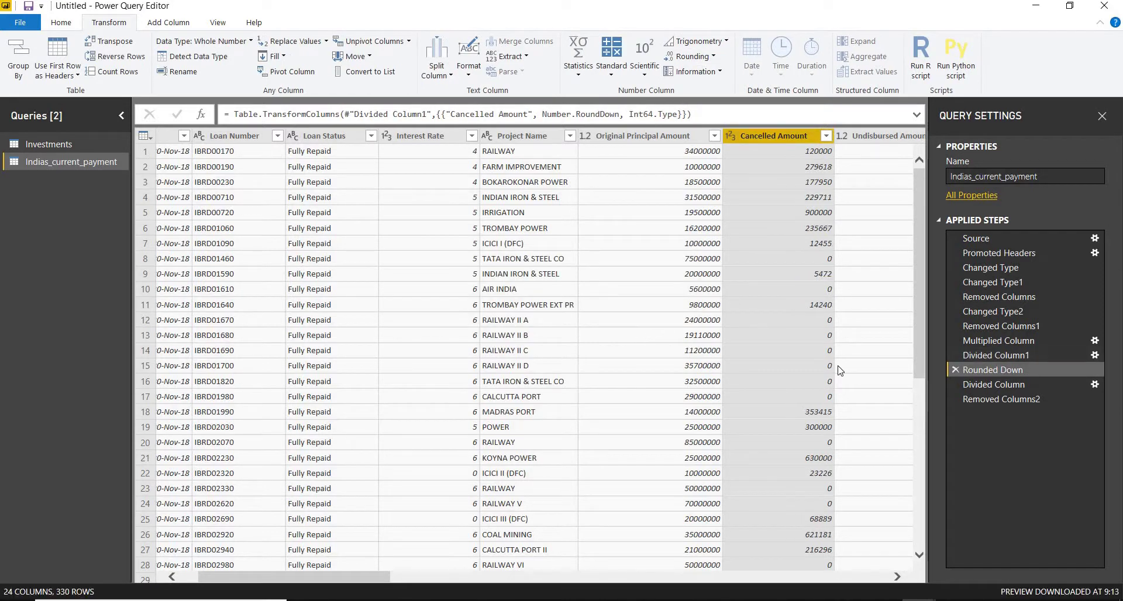
{"action": "right_click", "coordinate": [800, 136]}
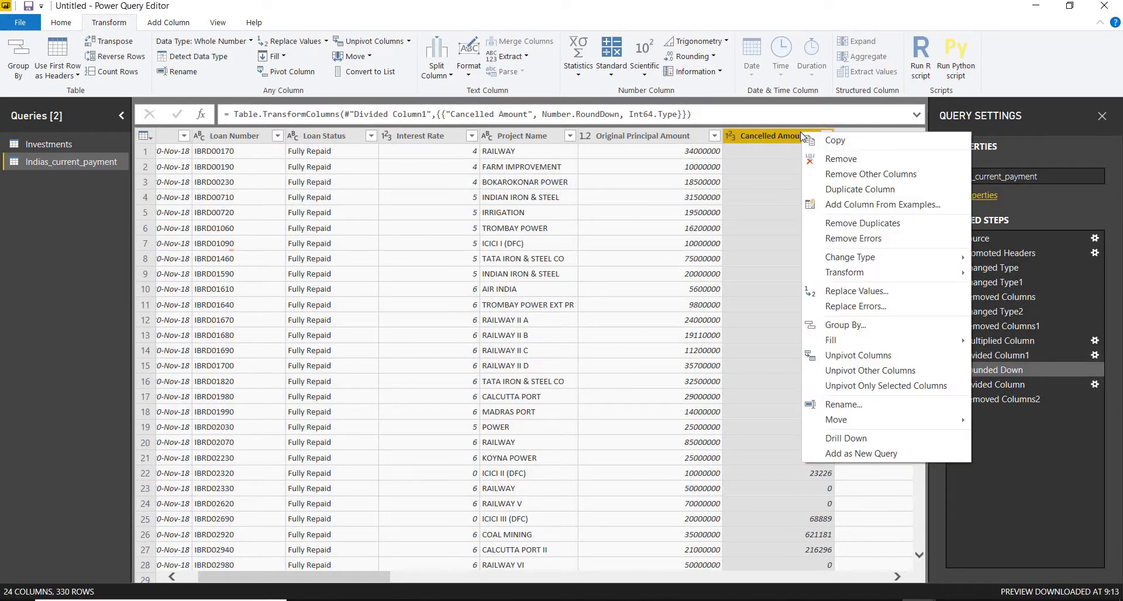
{"action": "mouse_move", "coordinate": [839, 259]}
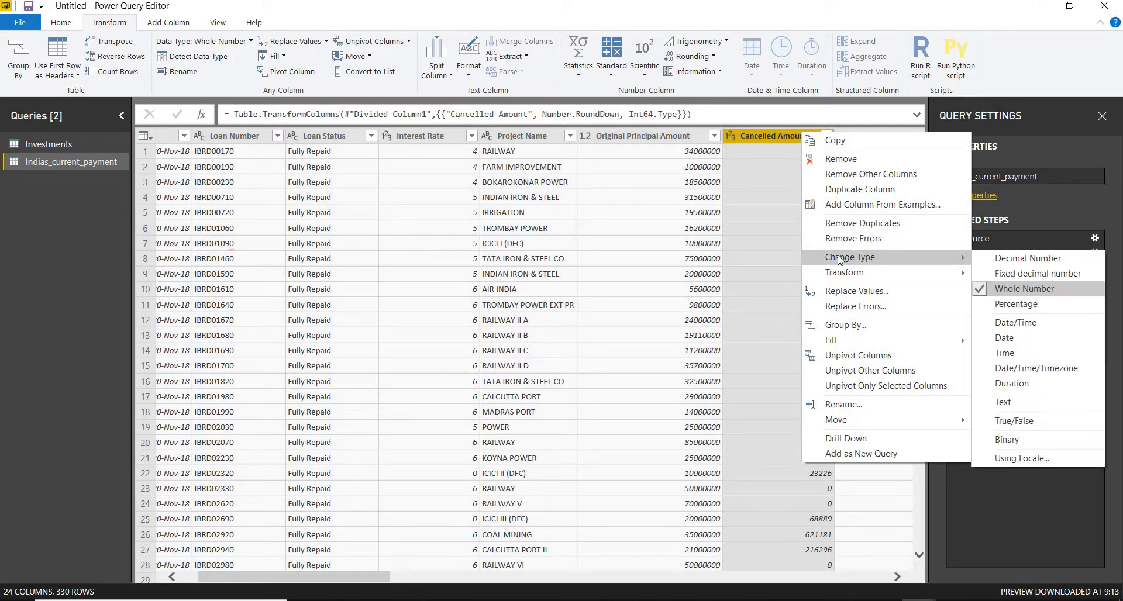
{"action": "left_click", "coordinate": [747, 135]}
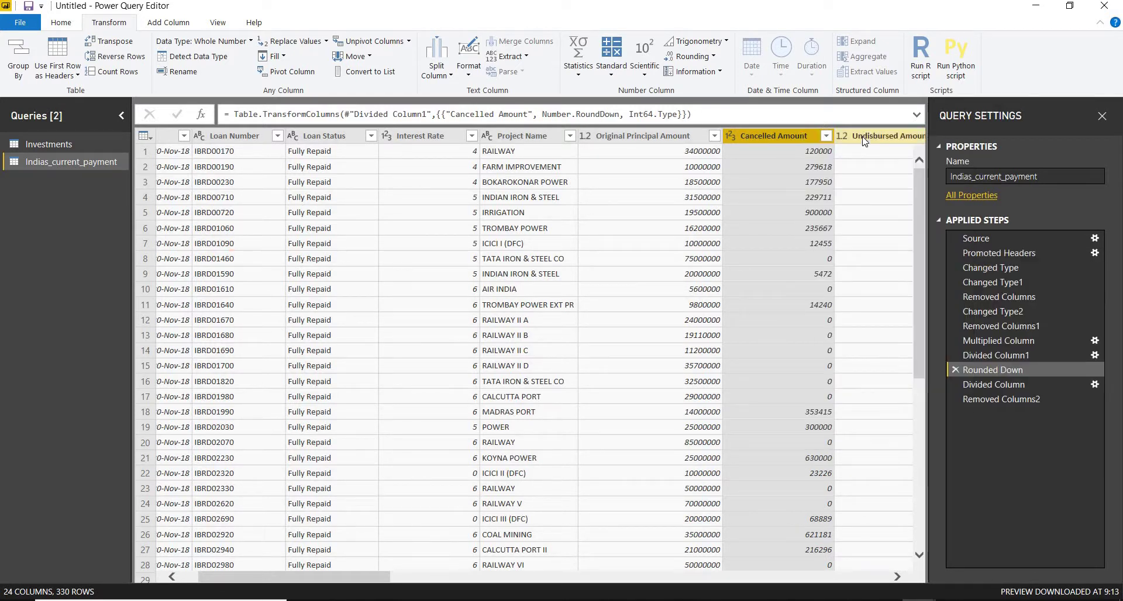
Remove the Undisbursed Amount column as an inserted step following the Cancelled Amount rounding.
{"action": "left_click", "coordinate": [860, 136]}
{"action": "right_click", "coordinate": [861, 136]}
{"action": "left_click", "coordinate": [880, 165]}
{"action": "left_click", "coordinate": [632, 335]}
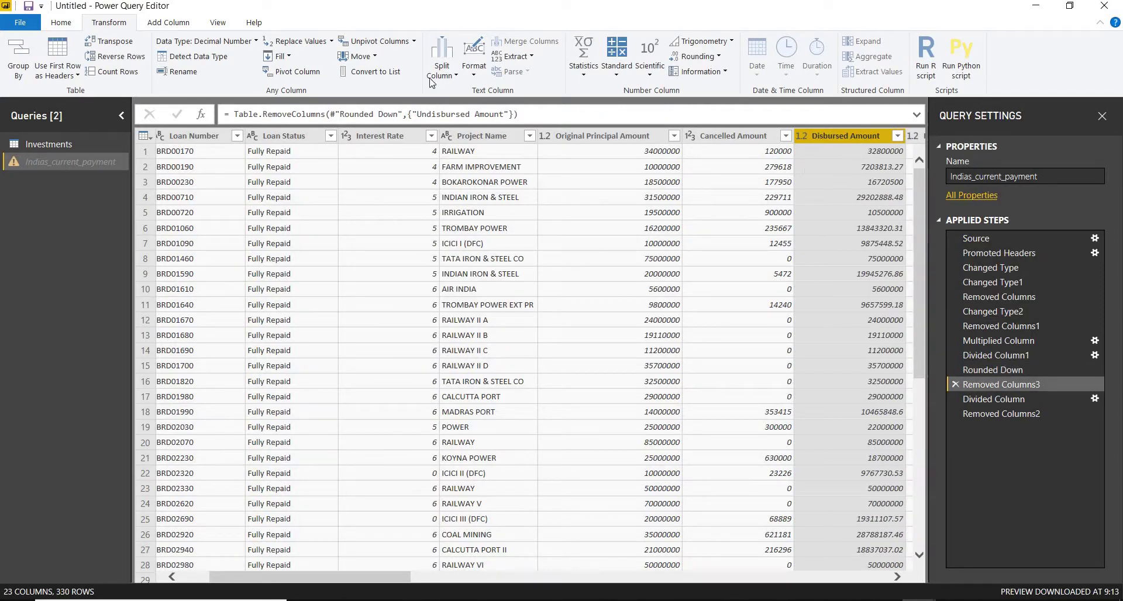
Divide the Disbursed Amount column by 1000 and round its values down, inserting both as intermediate steps.
{"action": "left_click", "coordinate": [616, 58]}
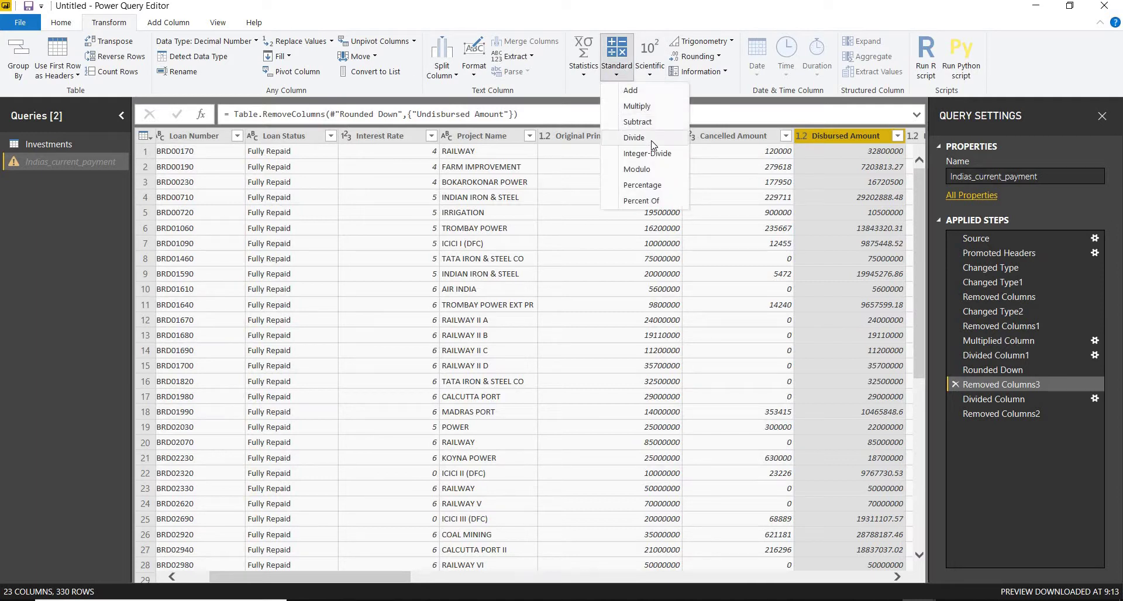
{"action": "left_click", "coordinate": [653, 143]}
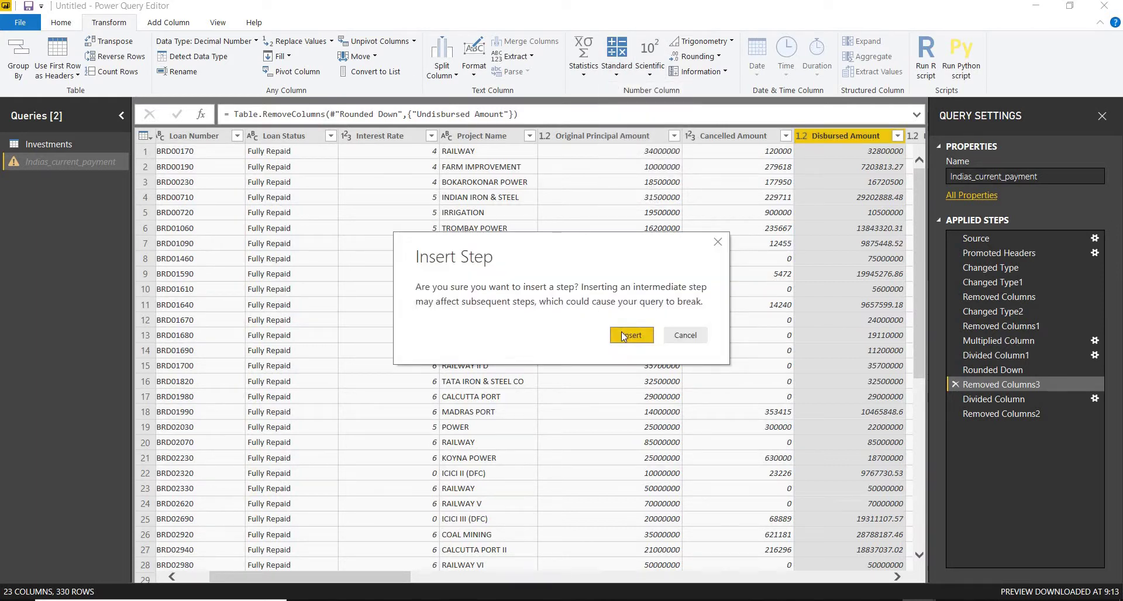
{"action": "left_click", "coordinate": [624, 336]}
{"action": "type", "text": "1000"}
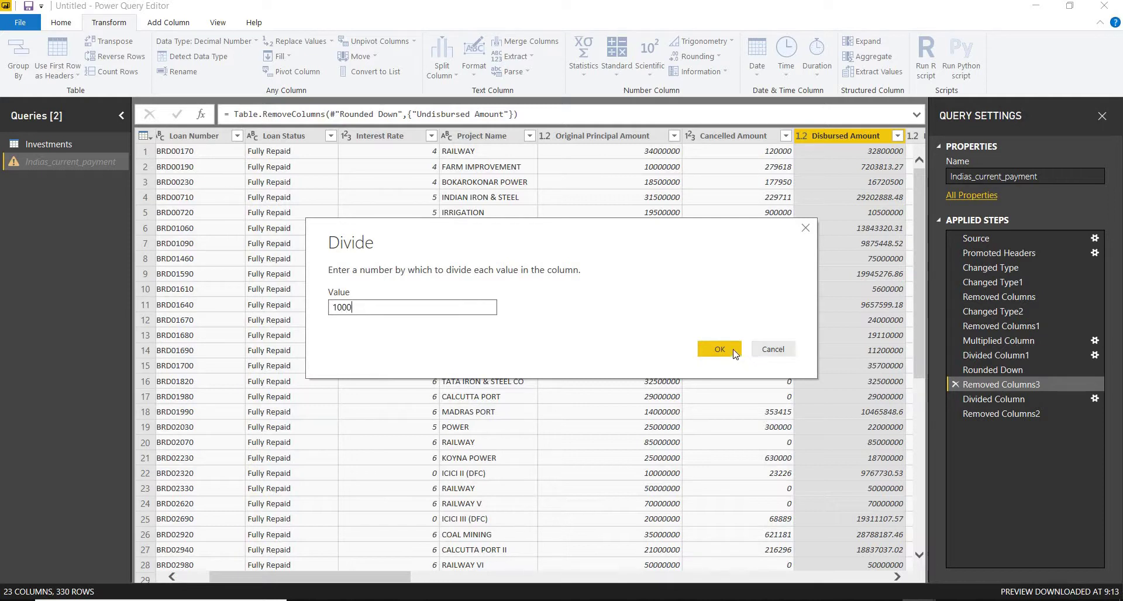
{"action": "left_click", "coordinate": [733, 352]}
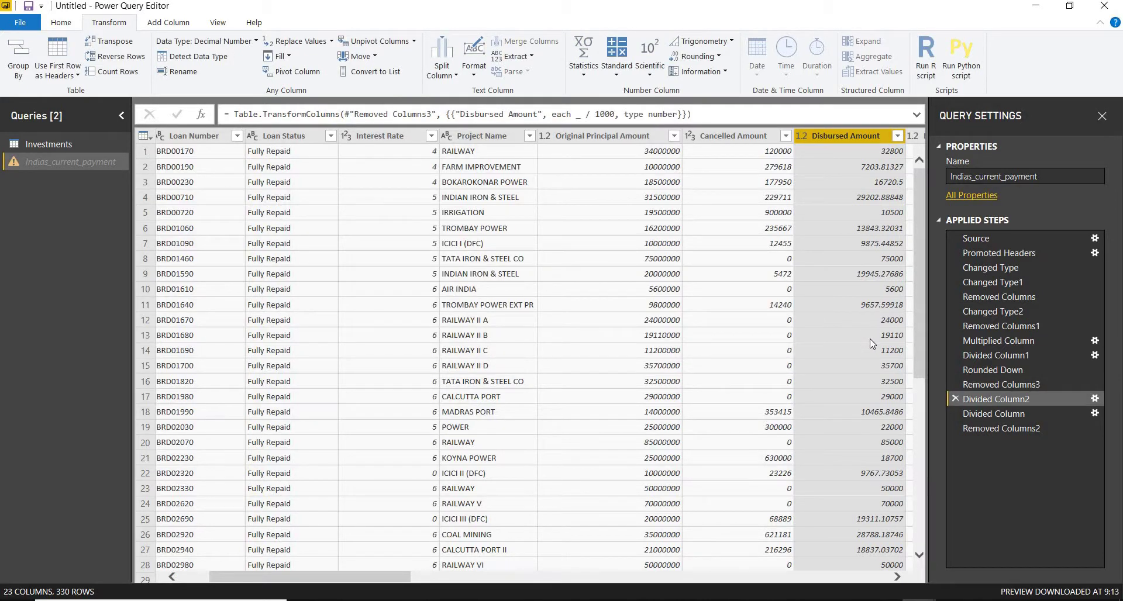
{"action": "left_click", "coordinate": [700, 57]}
{"action": "left_click", "coordinate": [702, 87]}
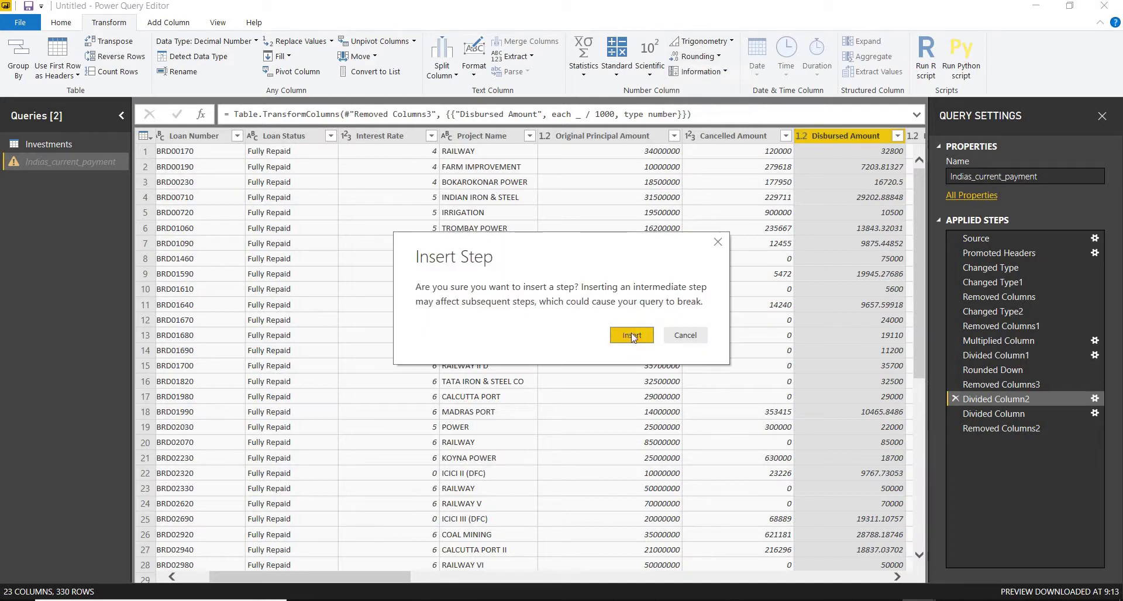
{"action": "left_click", "coordinate": [632, 335]}
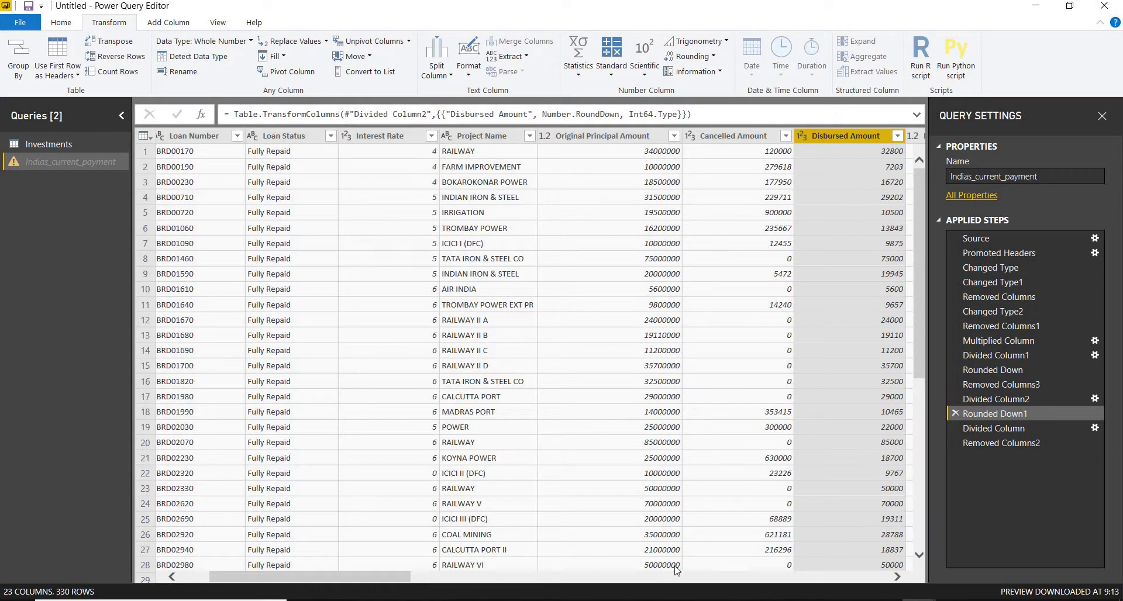
Divide the Repaid to IBRD column by 1000 and round its values down, inserting both as intermediate steps.
{"action": "left_click_drag", "start_coordinate": [395, 584], "coordinate": [502, 584]}
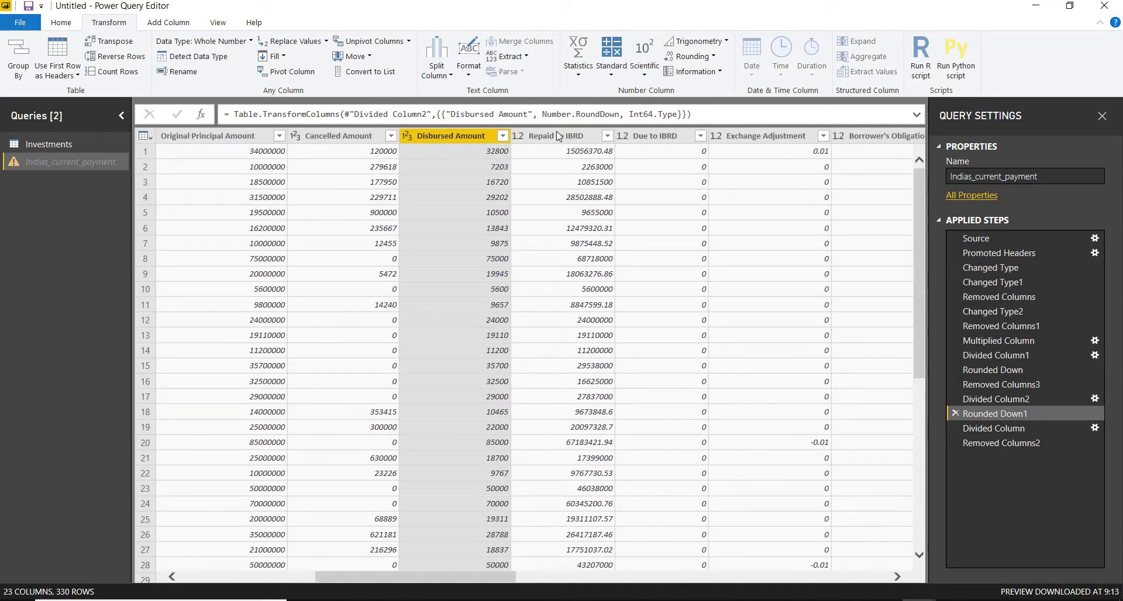
{"action": "left_click", "coordinate": [558, 137]}
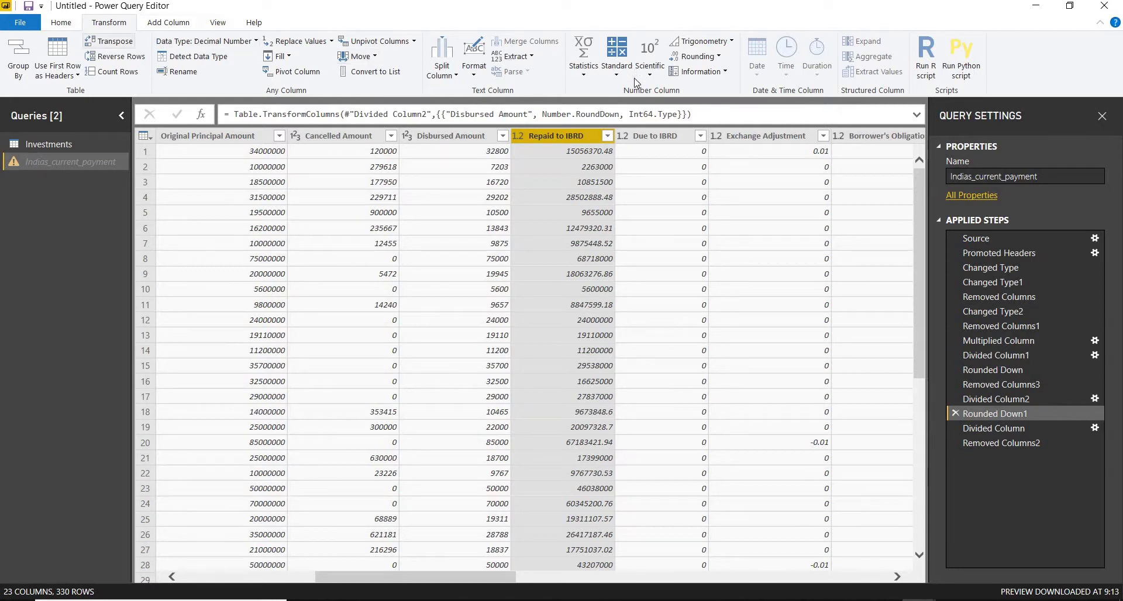
{"action": "left_click", "coordinate": [619, 63]}
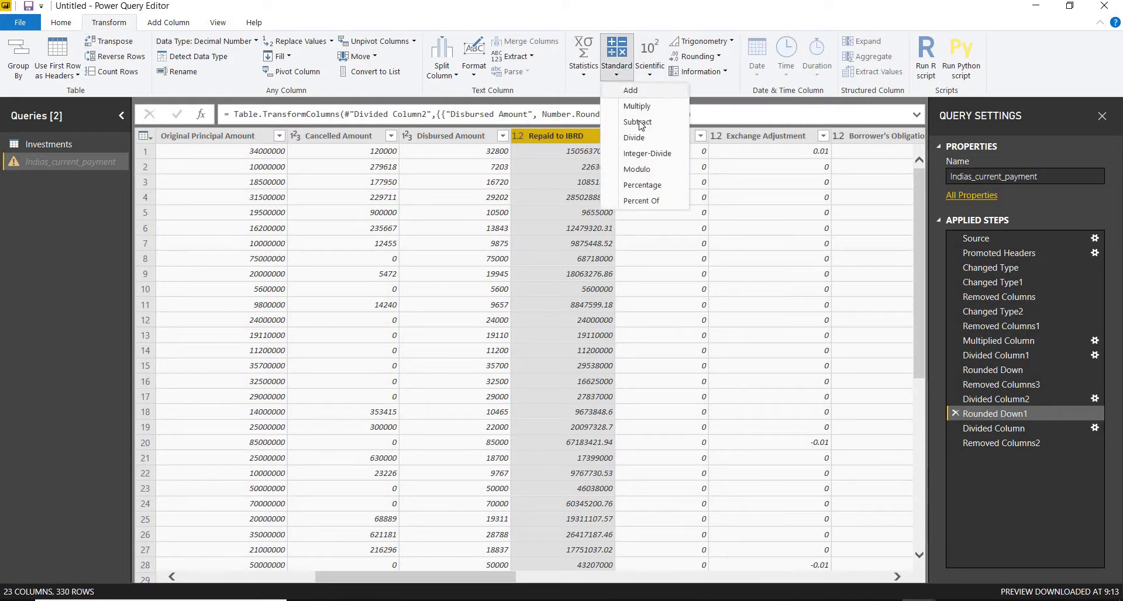
{"action": "left_click", "coordinate": [667, 185]}
{"action": "left_click", "coordinate": [614, 333]}
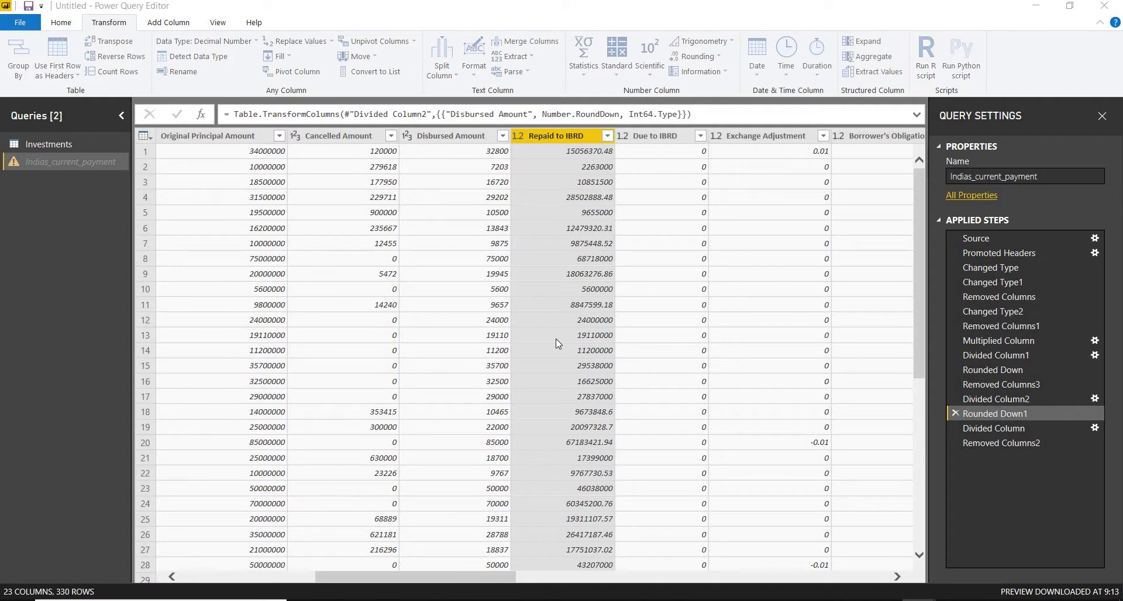
{"action": "type", "text": "1000"}
{"action": "left_click", "coordinate": [718, 350]}
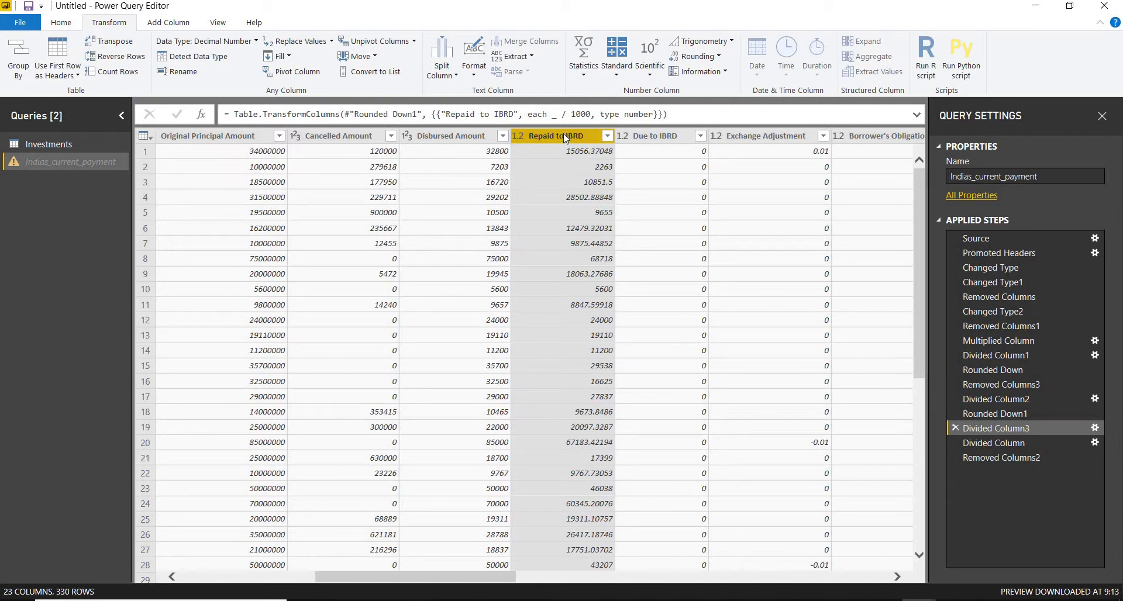
{"action": "left_click", "coordinate": [695, 56]}
{"action": "left_click", "coordinate": [698, 90]}
{"action": "left_click", "coordinate": [631, 335]}
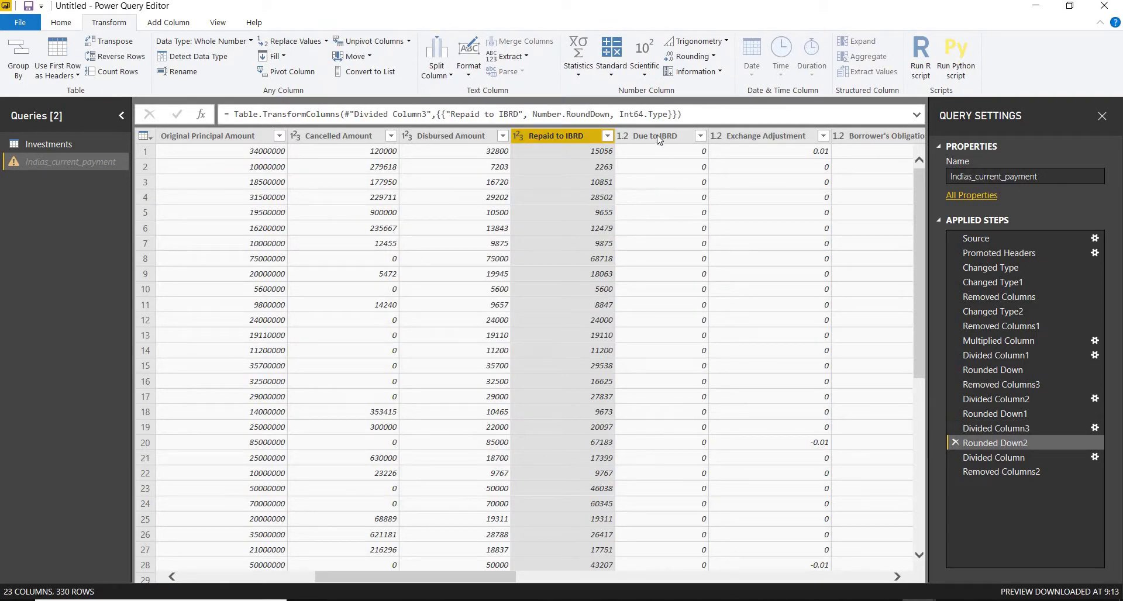
Remove all columns from Due to IBRD through Last Disbursement Date, inserting the removal directly after the Repaid to IBRD rounding.
{"action": "left_click", "coordinate": [659, 137]}
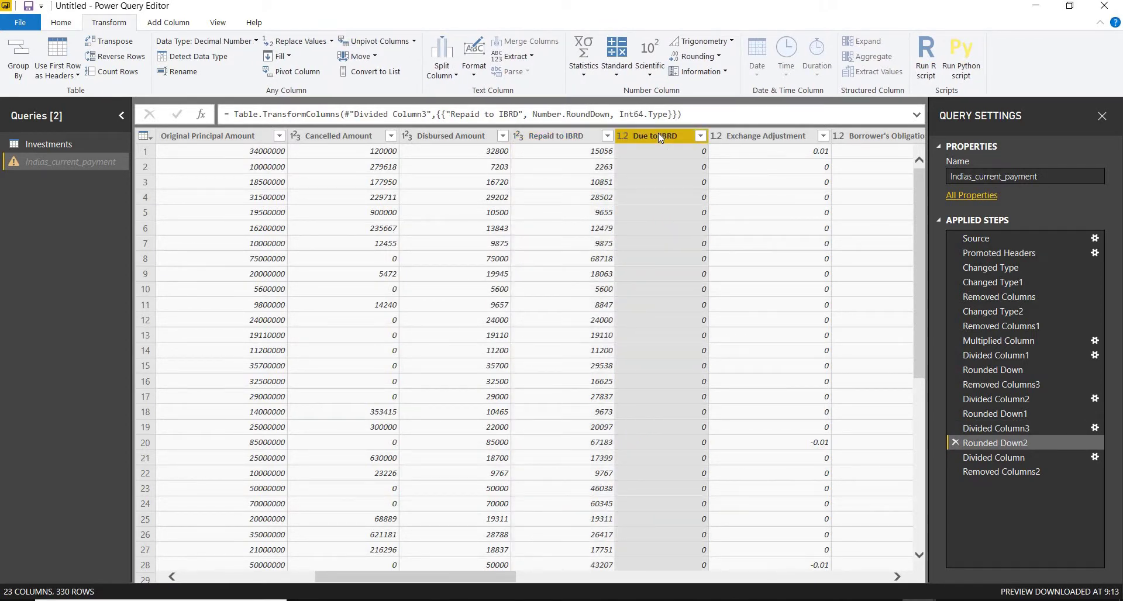
{"action": "key", "text": "shift+Right"}
{"action": "key", "text": "shift+Right"}
{"action": "key", "text": "shift+Right"}
{"action": "key", "text": "shift+Right"}
{"action": "key", "text": "shift+Right"}
{"action": "key", "text": "shift+Right"}
{"action": "key", "text": "shift+Right"}
{"action": "key", "text": "shift+Right"}
{"action": "key", "text": "shift+Right"}
{"action": "key", "text": "shift+Right"}
{"action": "key", "text": "shift+Right"}
{"action": "key", "text": "shift+Right"}
{"action": "key", "text": "shift+Right"}
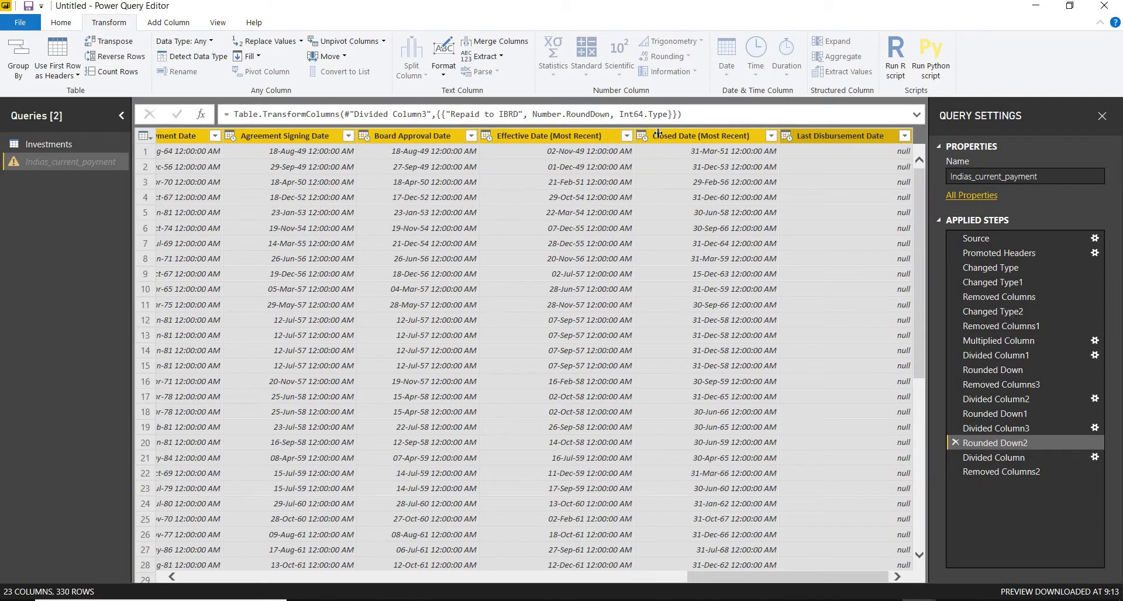
{"action": "left_click", "coordinate": [49, 22]}
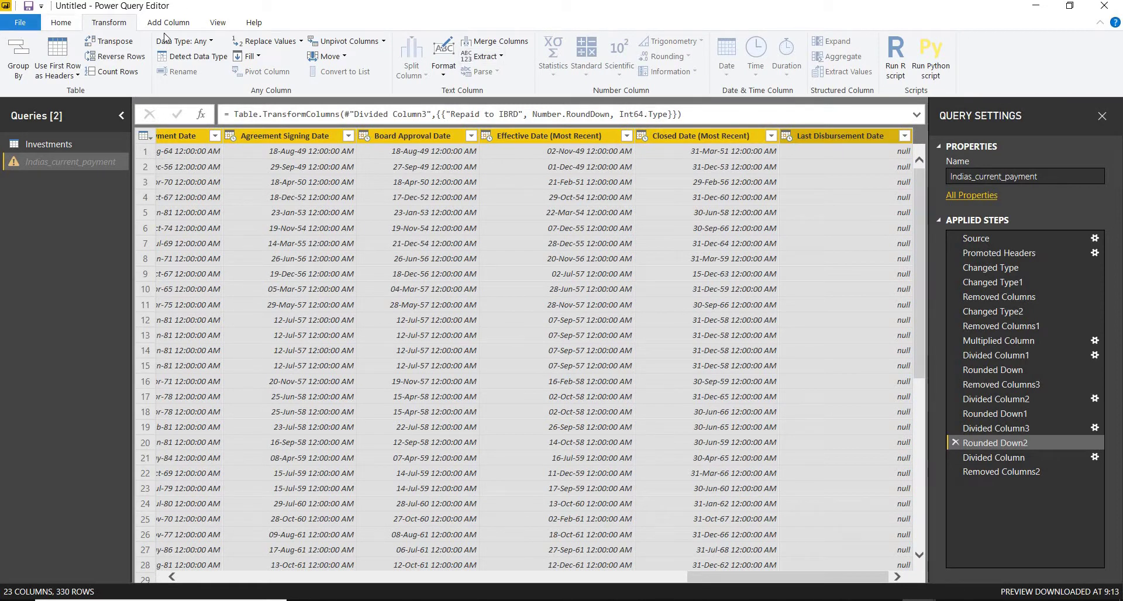
{"action": "left_click", "coordinate": [423, 51]}
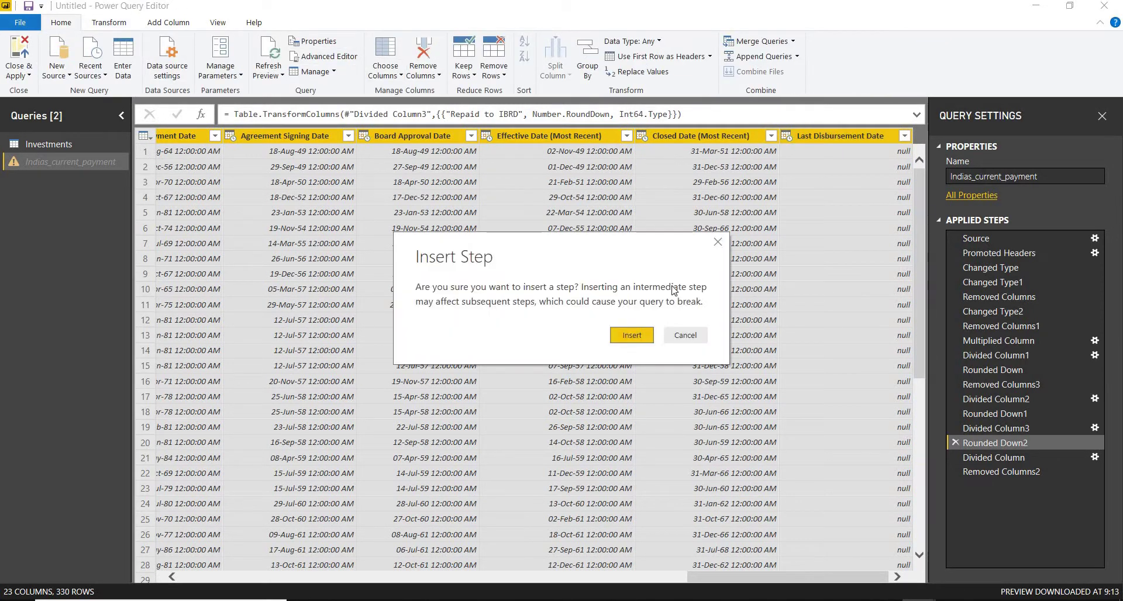
{"action": "left_click", "coordinate": [632, 337]}
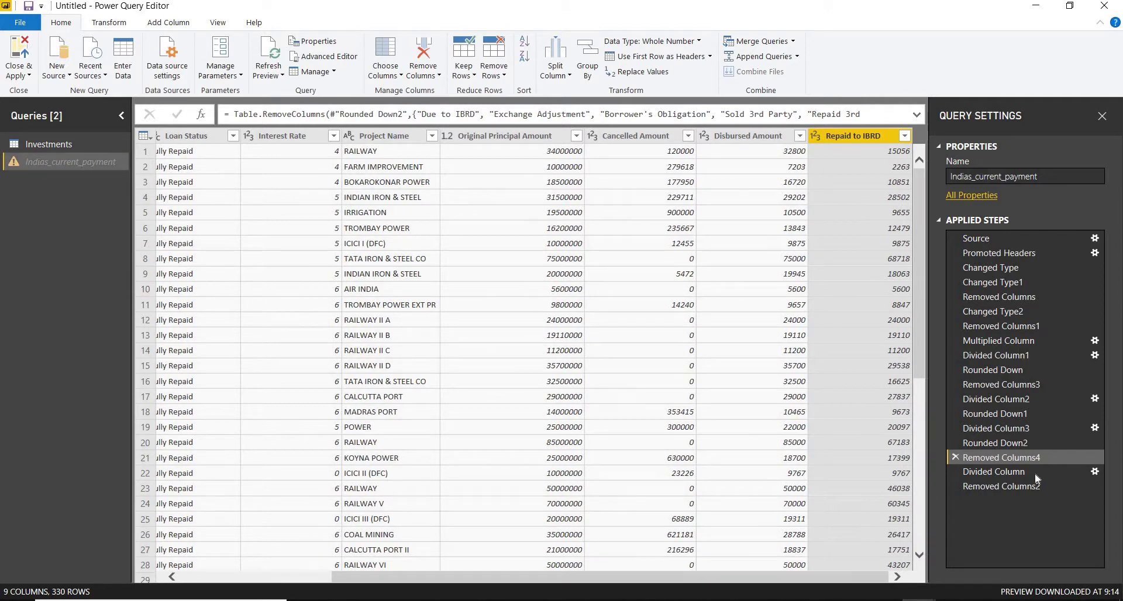
Review the final applied steps and delete the broken Removed Columns2 step and the leftover Divided Column step before it.
{"action": "left_click", "coordinate": [1015, 490]}
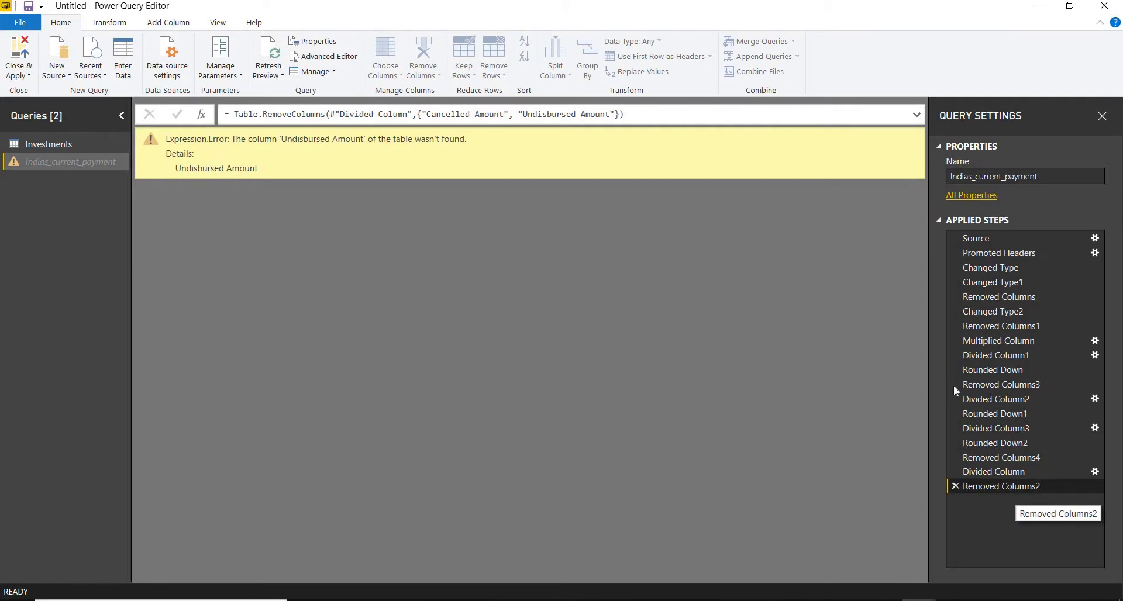
{"action": "left_click", "coordinate": [996, 474]}
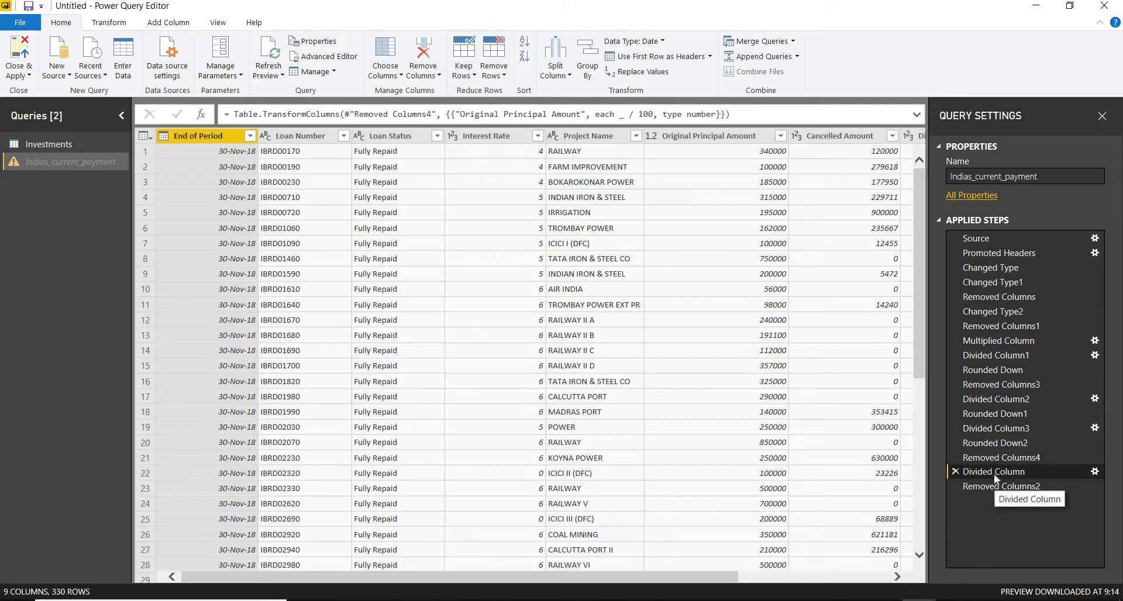
{"action": "left_click", "coordinate": [996, 458]}
{"action": "left_click", "coordinate": [979, 429]}
{"action": "left_click", "coordinate": [994, 486]}
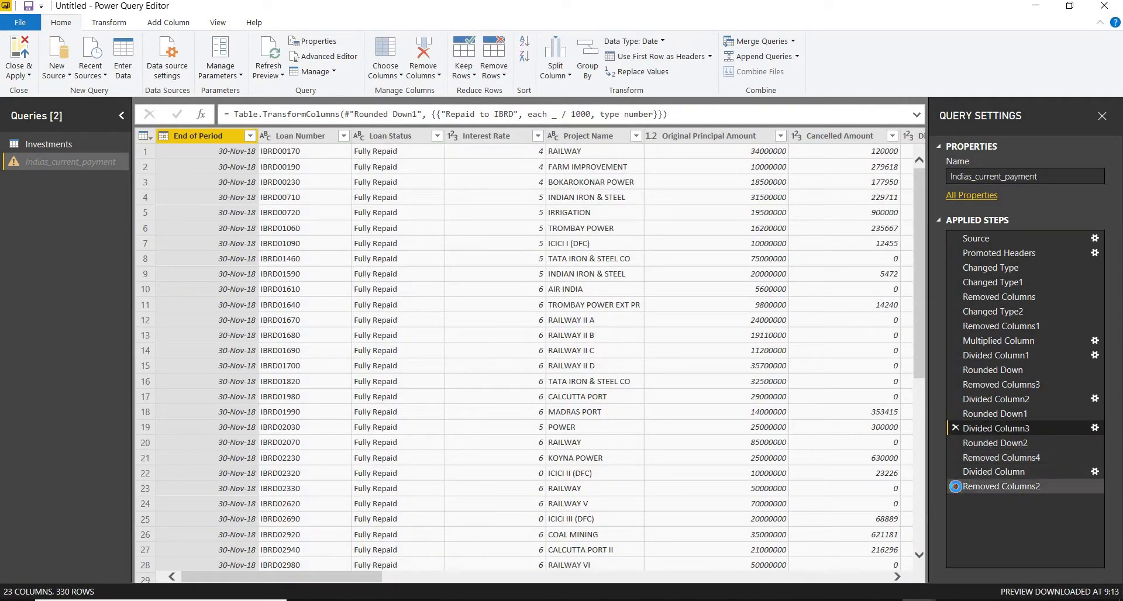
{"action": "left_click", "coordinate": [955, 486]}
{"action": "left_click", "coordinate": [955, 472]}
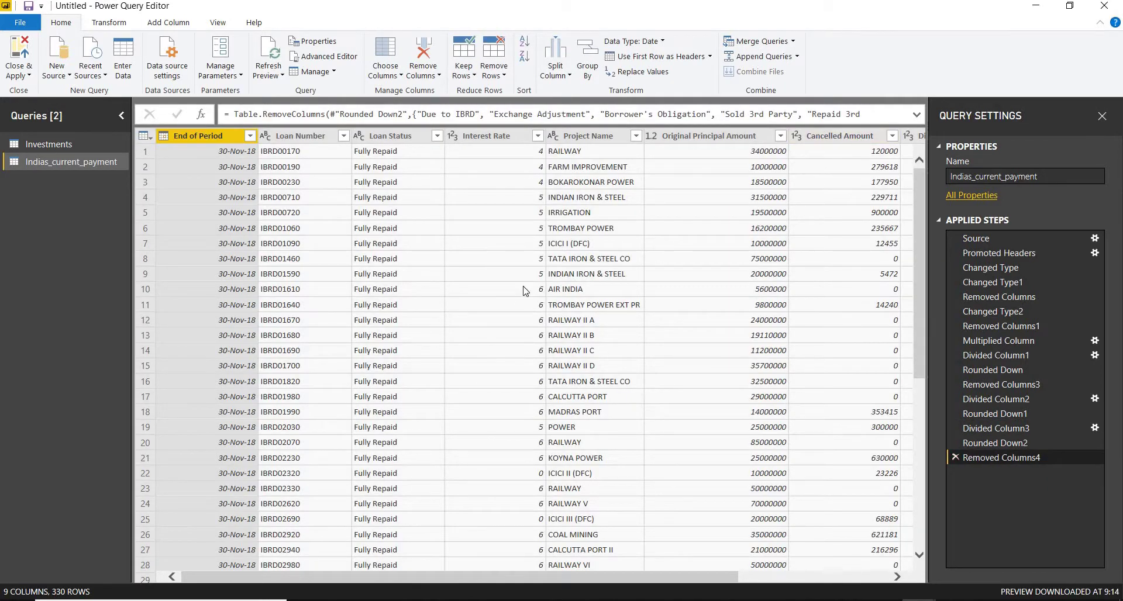
Rename the Indias_current_payment query as Payment.
{"action": "left_click_drag", "start_coordinate": [694, 576], "coordinate": [847, 585]}
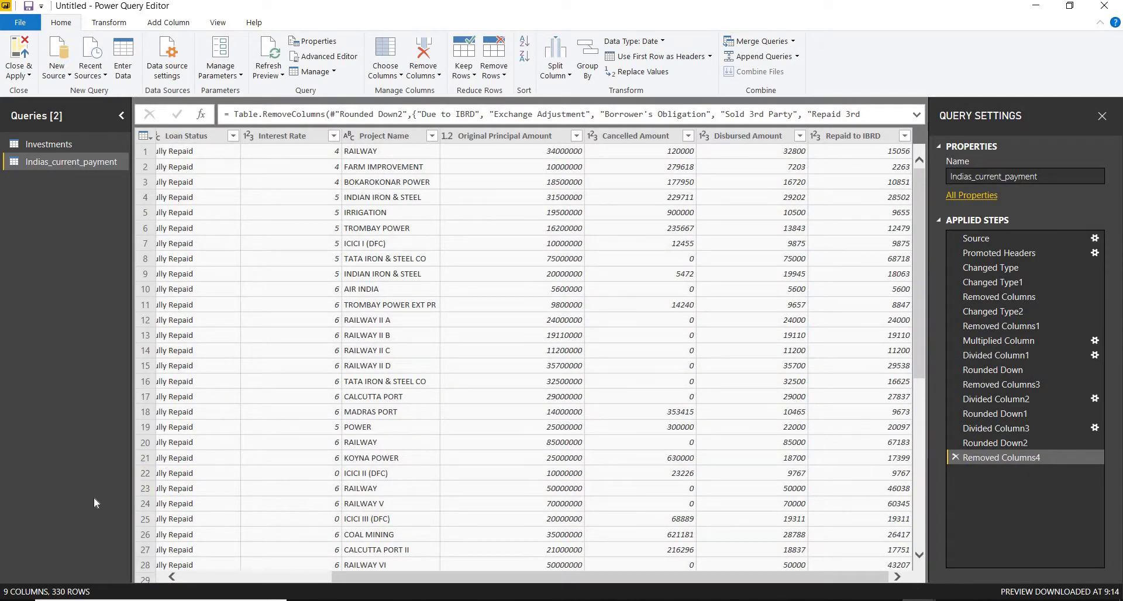
{"action": "double_click", "coordinate": [41, 164]}
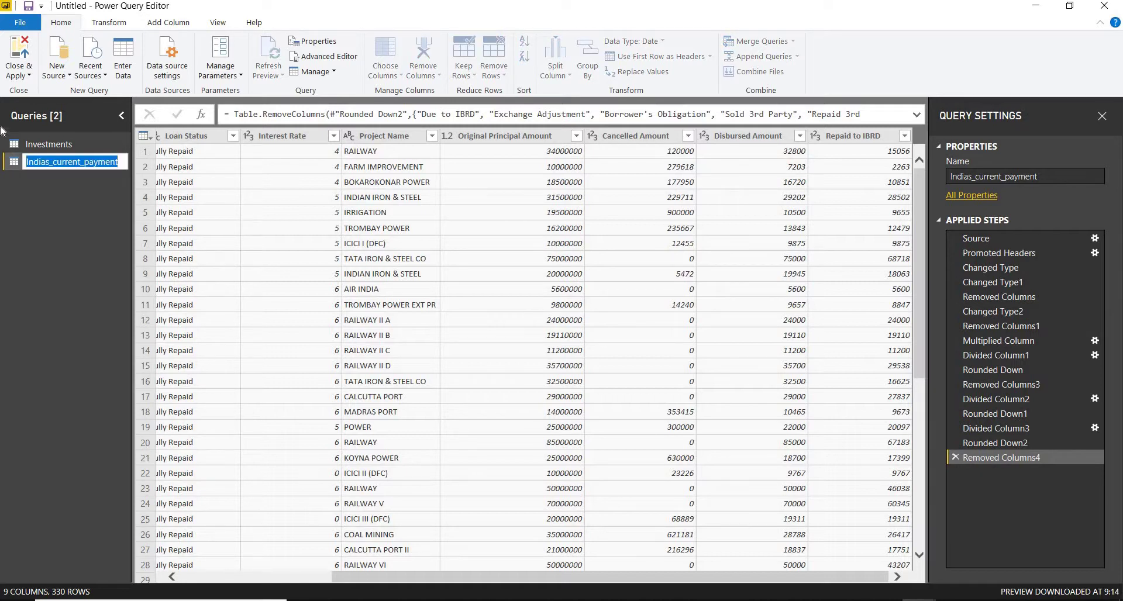
{"action": "type", "text": "ay"}
{"action": "type", "text": "ym"}
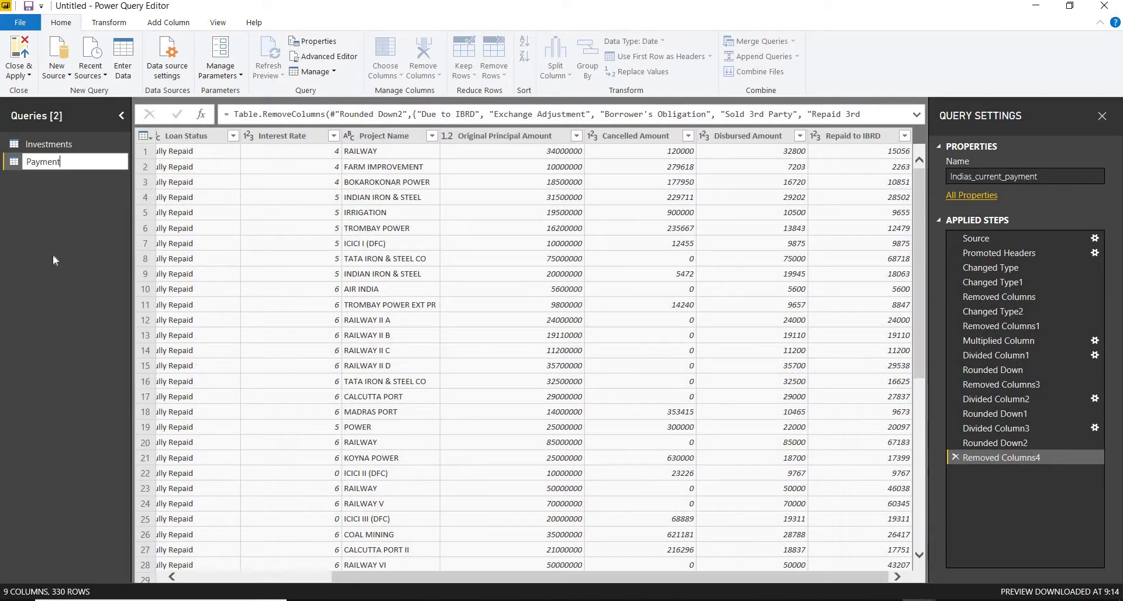
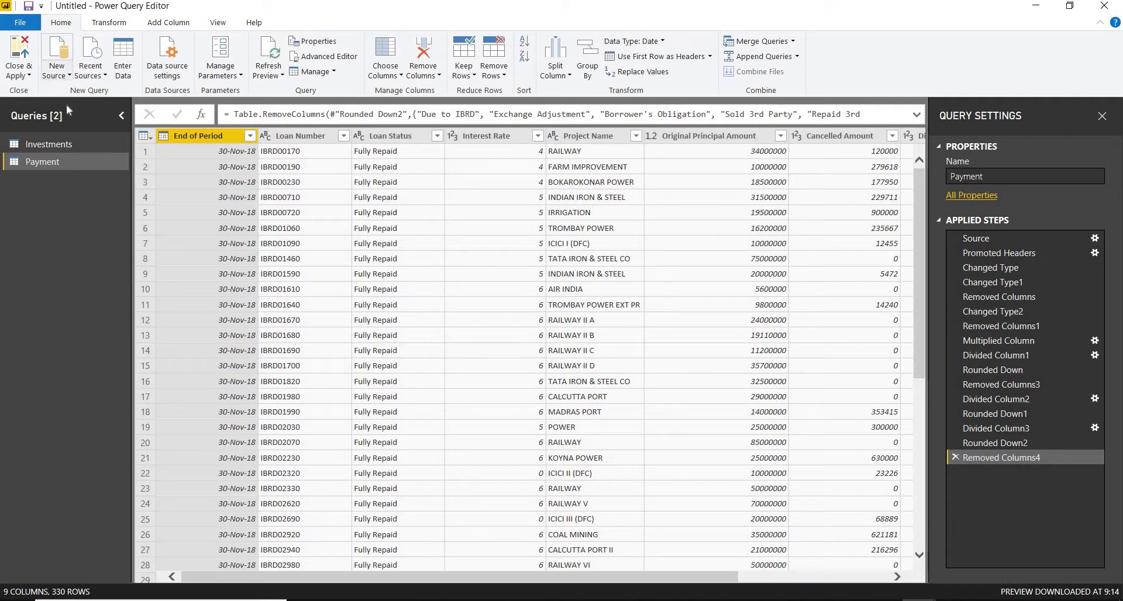
Import the indias_loan file from the India Data folder as a new query, showing all file types to find it.
{"action": "left_click", "coordinate": [76, 110]}
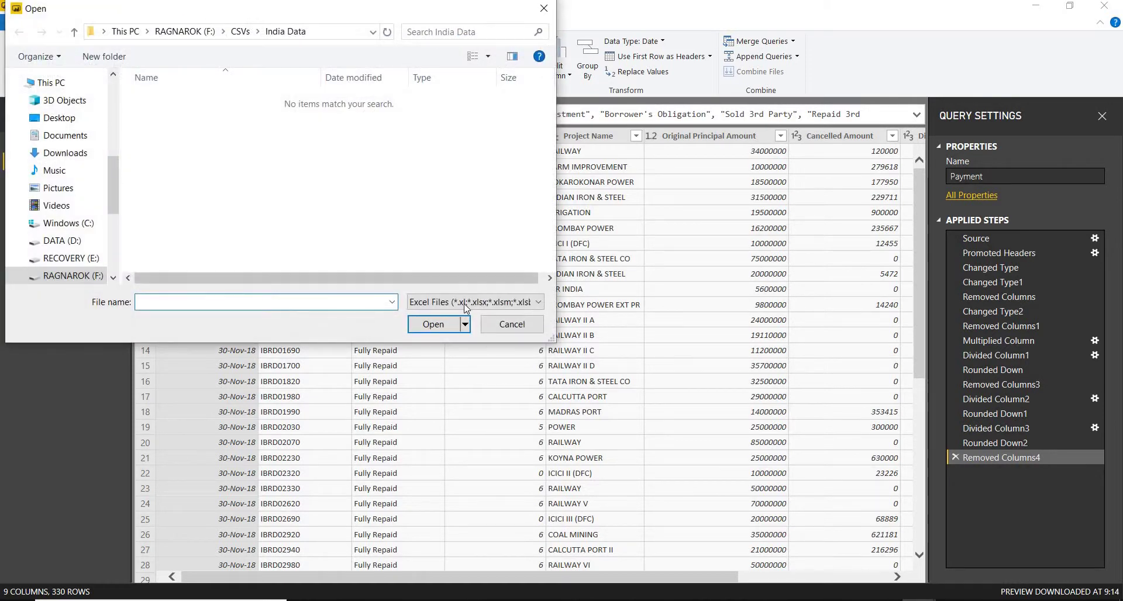
{"action": "left_click", "coordinate": [467, 303]}
{"action": "left_click", "coordinate": [435, 327]}
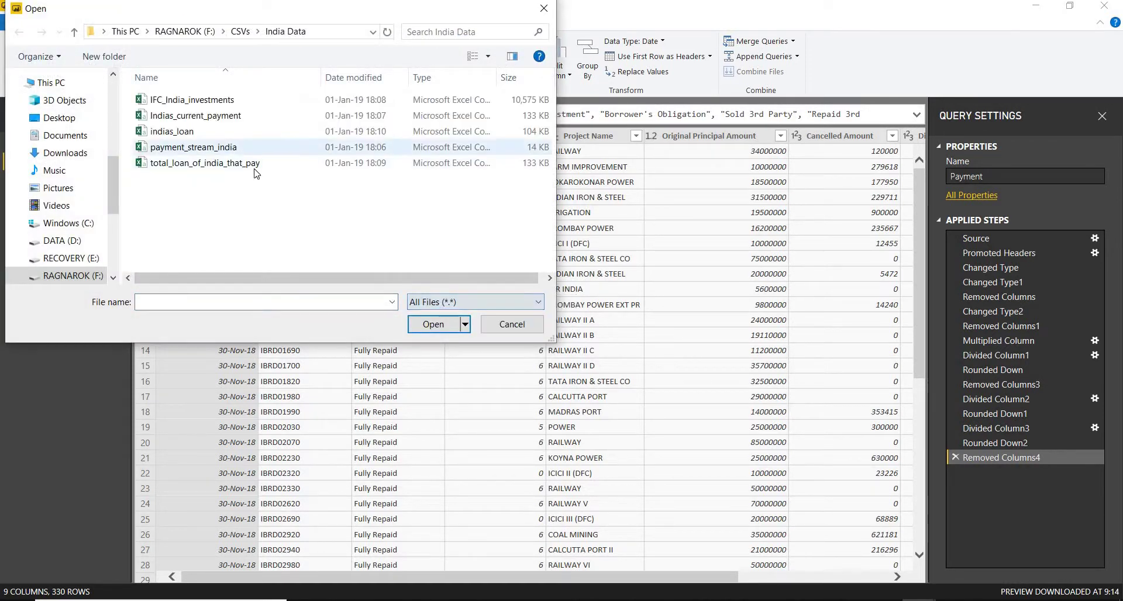
{"action": "left_click", "coordinate": [175, 131]}
{"action": "left_click", "coordinate": [436, 323]}
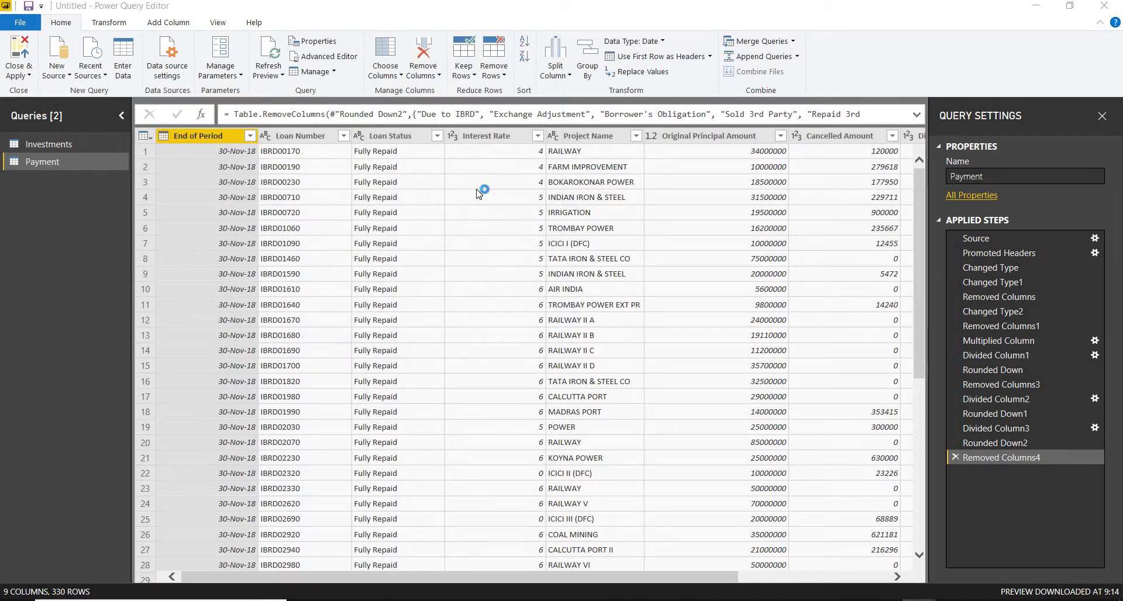
{"action": "left_click", "coordinate": [785, 509]}
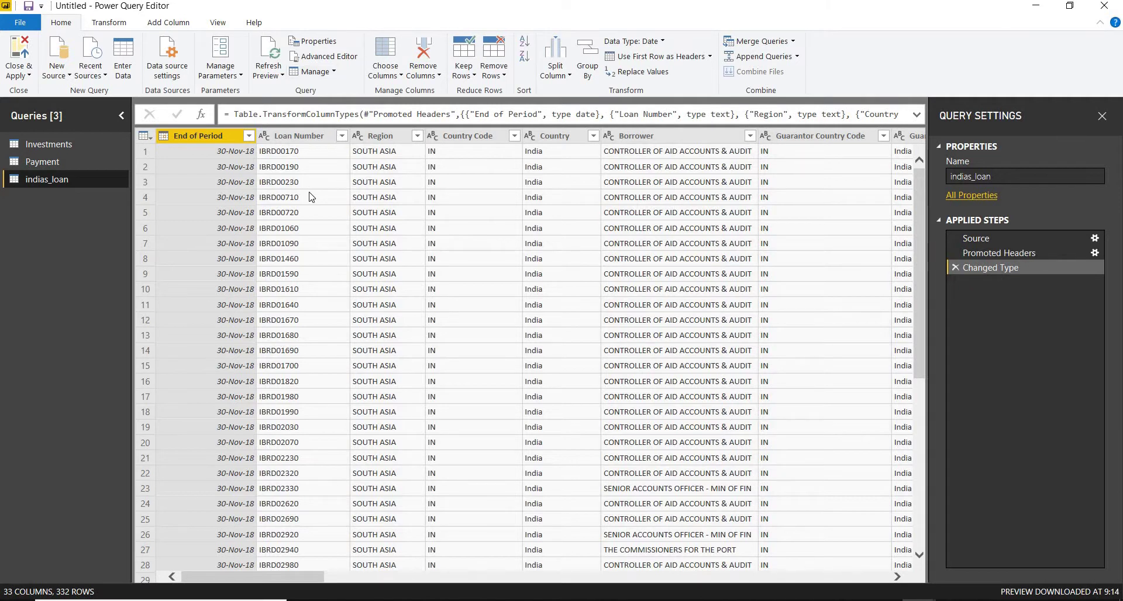
Remove the Region, Country Code, Country, Borrower, Guarantor Country Code, Guarantor and Loan Type columns from the indias_loan query.
{"action": "left_click", "coordinate": [307, 136]}
{"action": "left_click", "coordinate": [391, 141]}
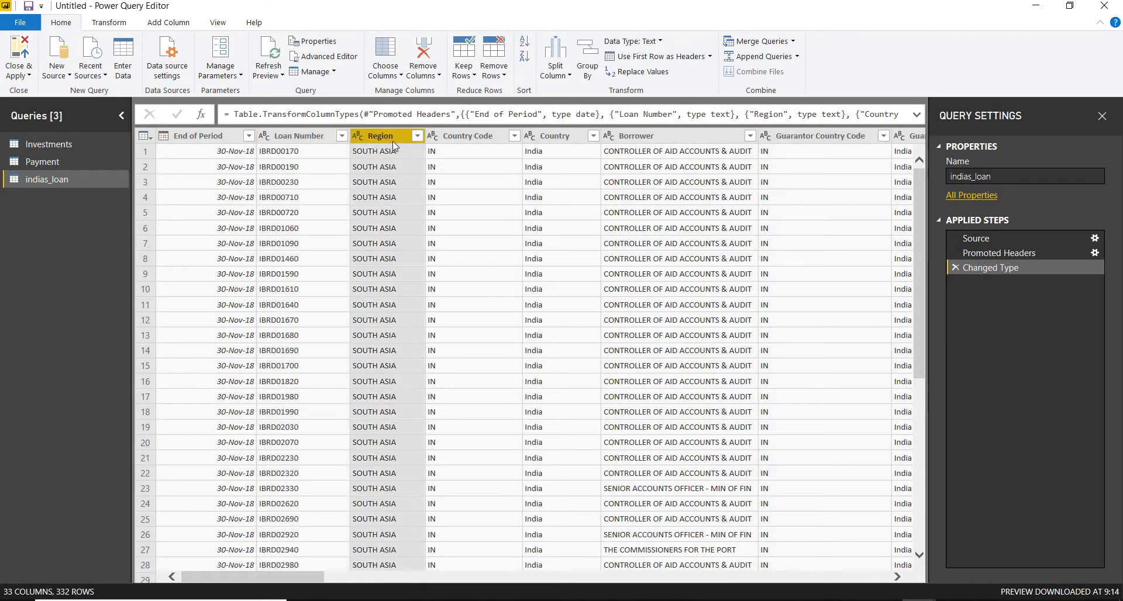
{"action": "left_click", "coordinate": [485, 139], "text": "ctrl"}
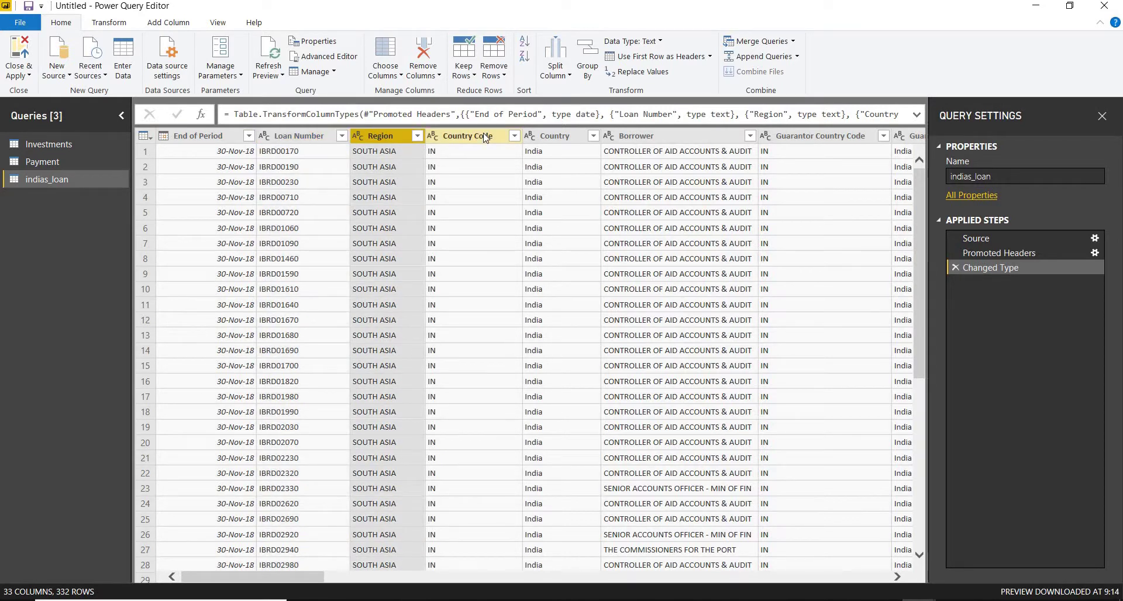
{"action": "left_click", "coordinate": [563, 139], "text": "ctrl"}
{"action": "left_click", "coordinate": [649, 138], "text": "ctrl"}
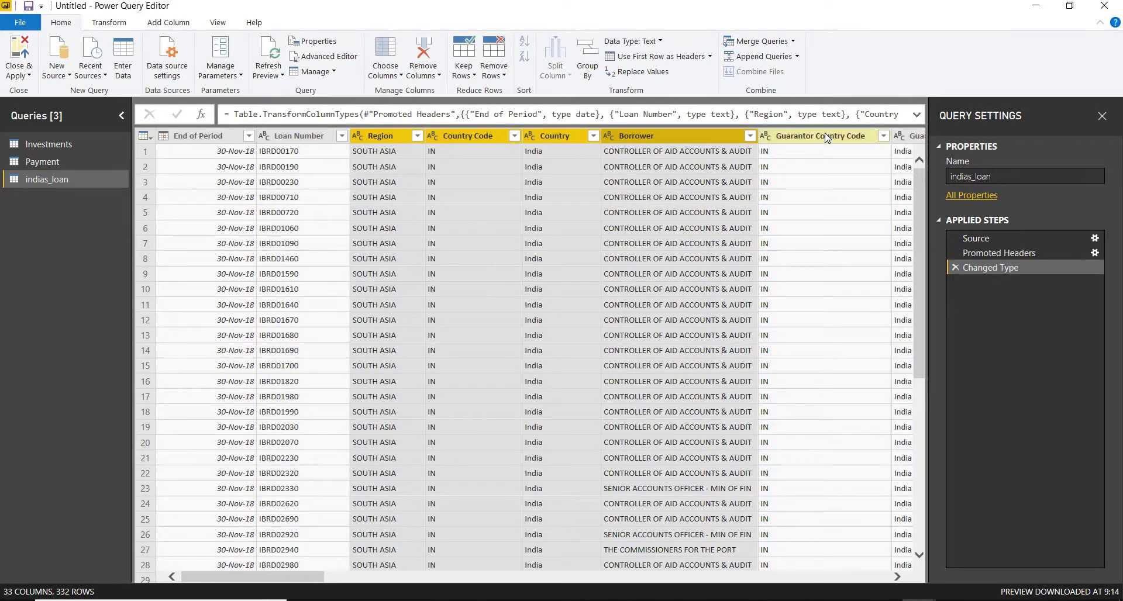
{"action": "left_click", "coordinate": [824, 136], "text": "ctrl"}
{"action": "left_click", "coordinate": [905, 136], "text": "ctrl"}
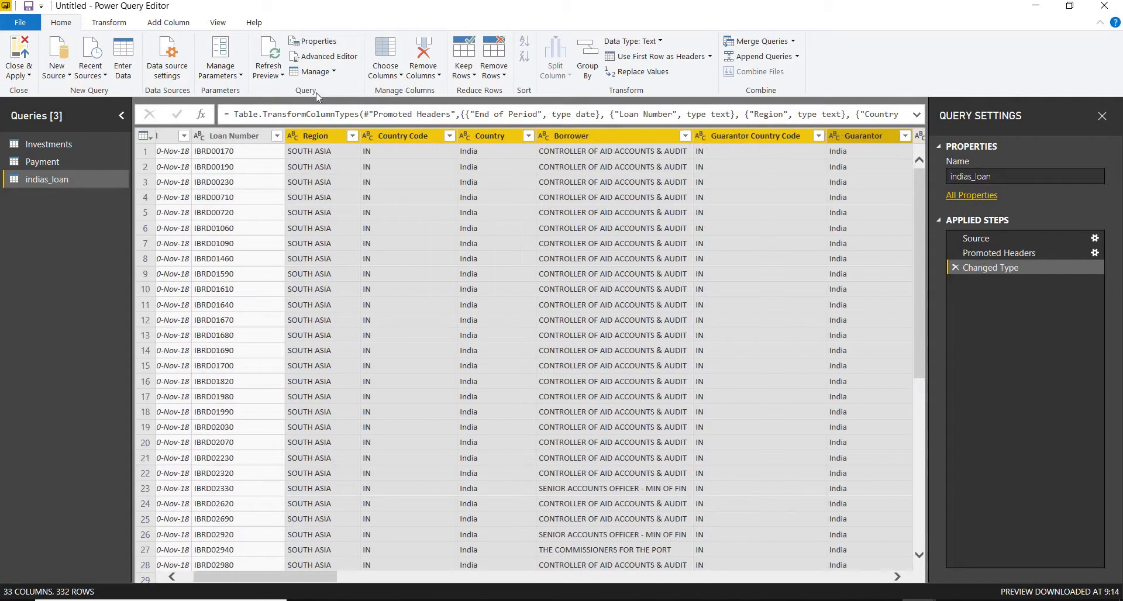
{"action": "left_click", "coordinate": [419, 51]}
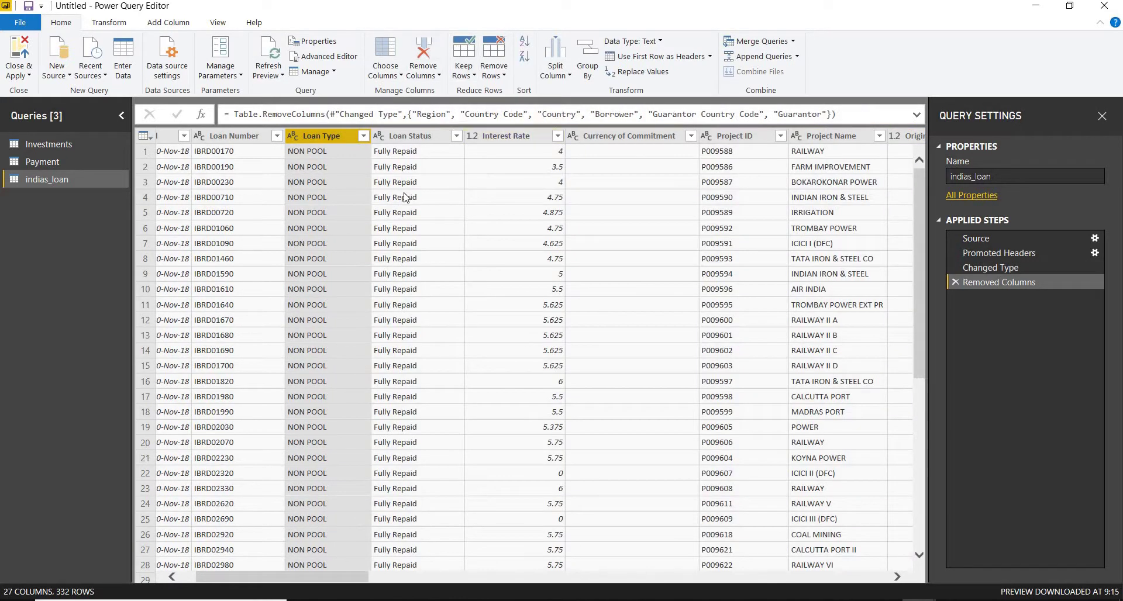
{"action": "left_click", "coordinate": [431, 49]}
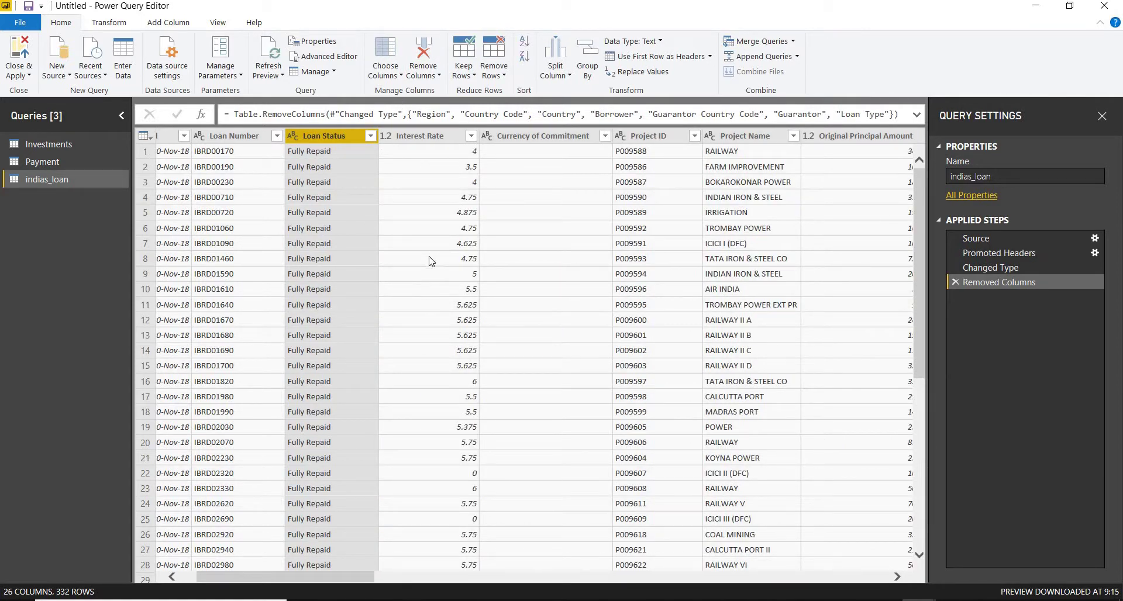
Change the Interest Rate column to Whole Number and remove the Currency of Commitment and Project ID columns.
{"action": "right_click", "coordinate": [438, 138]}
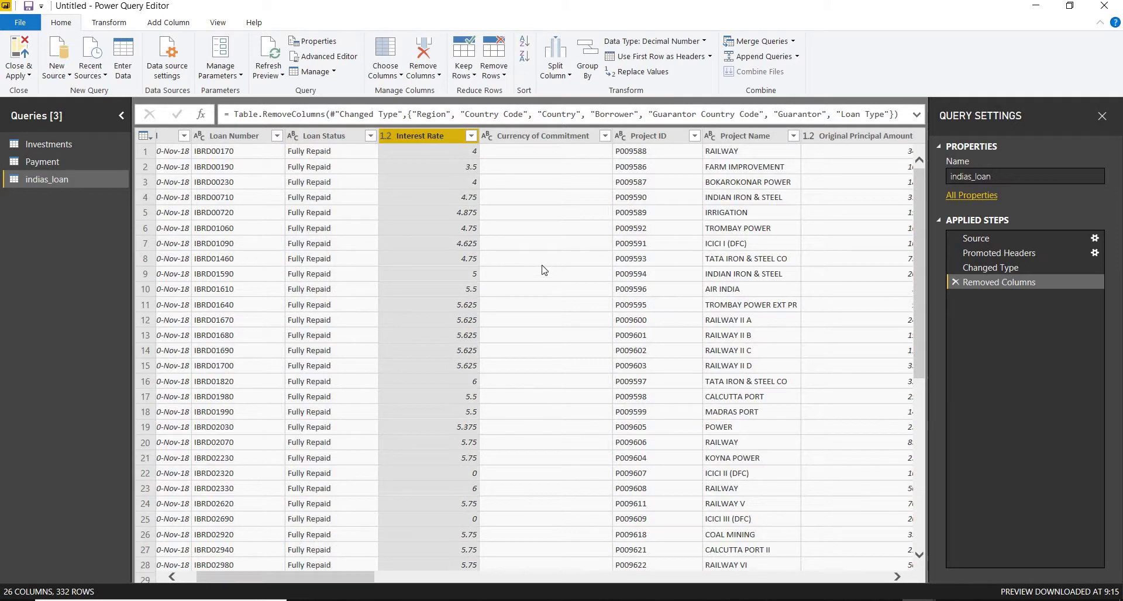
{"action": "left_click", "coordinate": [637, 290]}
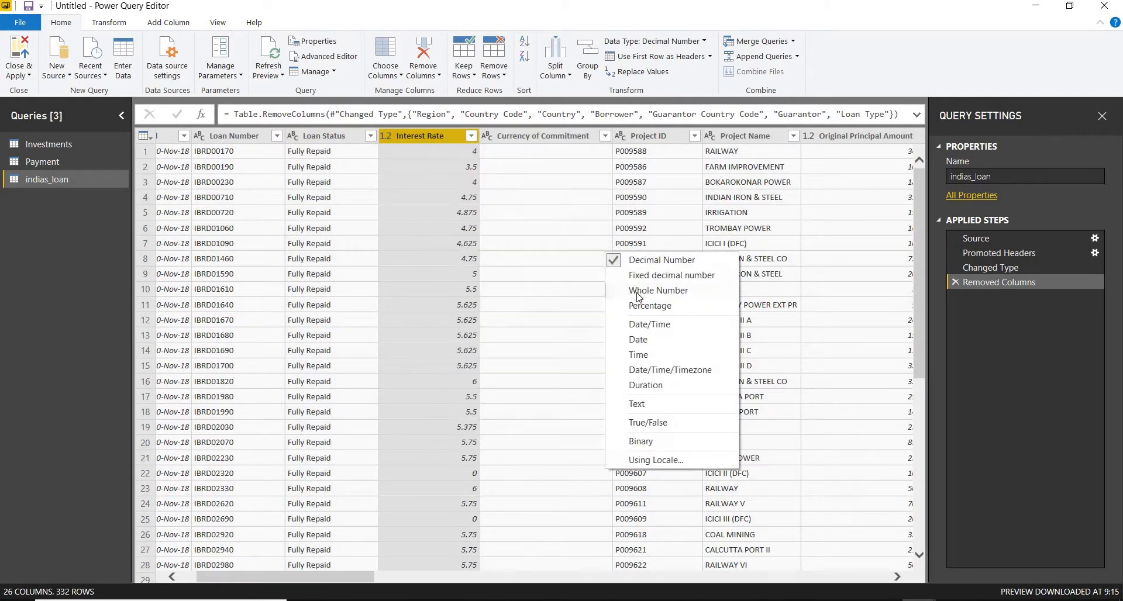
{"action": "left_click", "coordinate": [576, 137]}
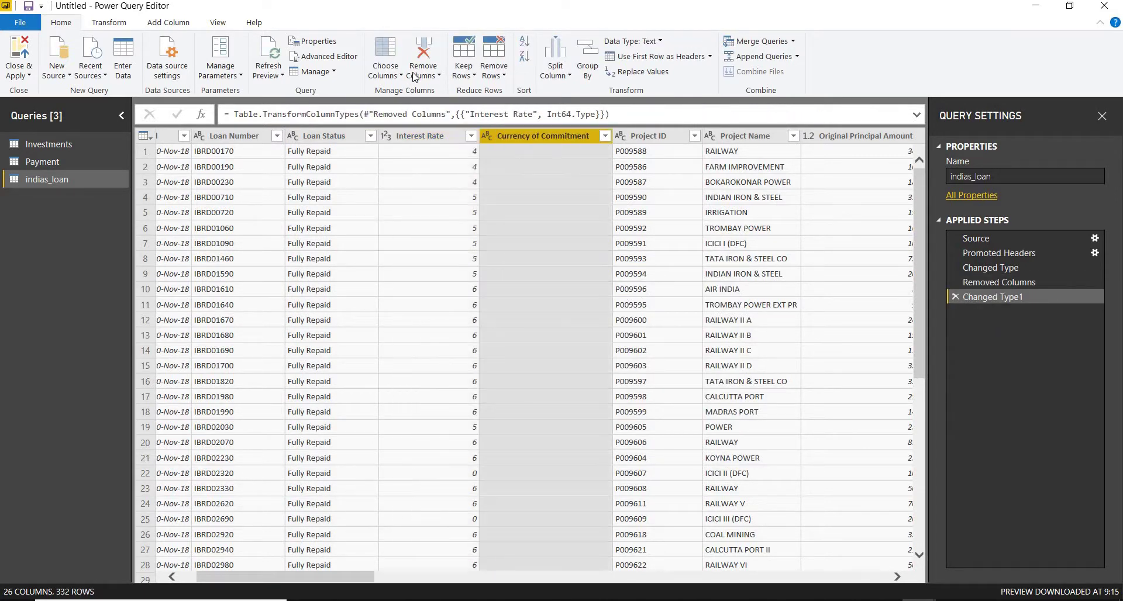
{"action": "left_click", "coordinate": [423, 44]}
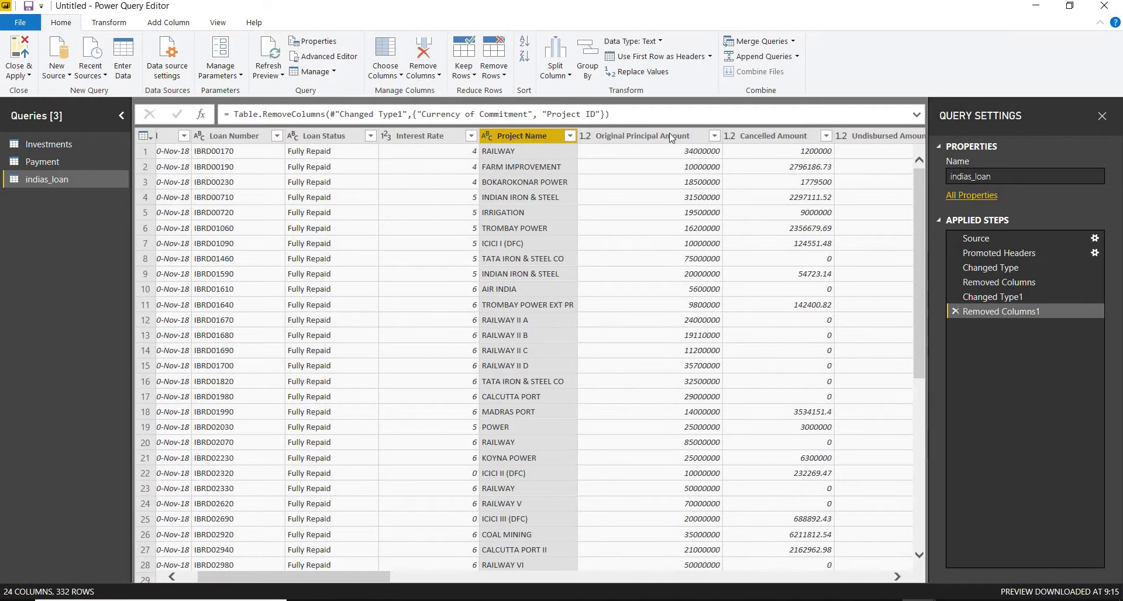
Divide the Original Principal Amount column of the indias_loan query by 1000.
{"action": "left_click", "coordinate": [643, 135]}
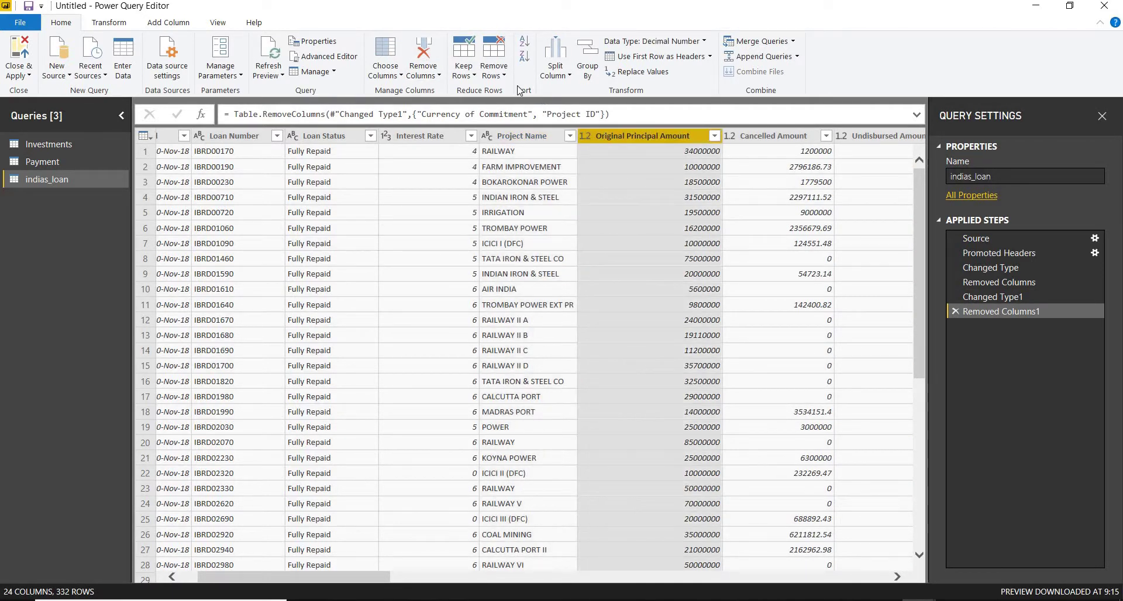
{"action": "left_click", "coordinate": [109, 22]}
{"action": "left_click", "coordinate": [617, 58]}
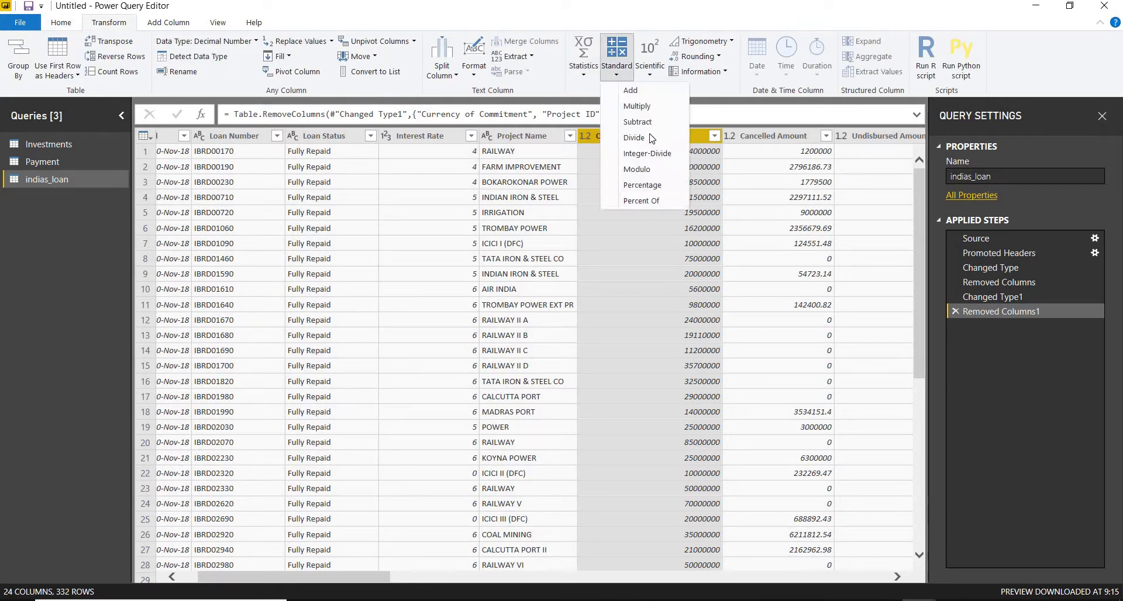
{"action": "left_click", "coordinate": [652, 139]}
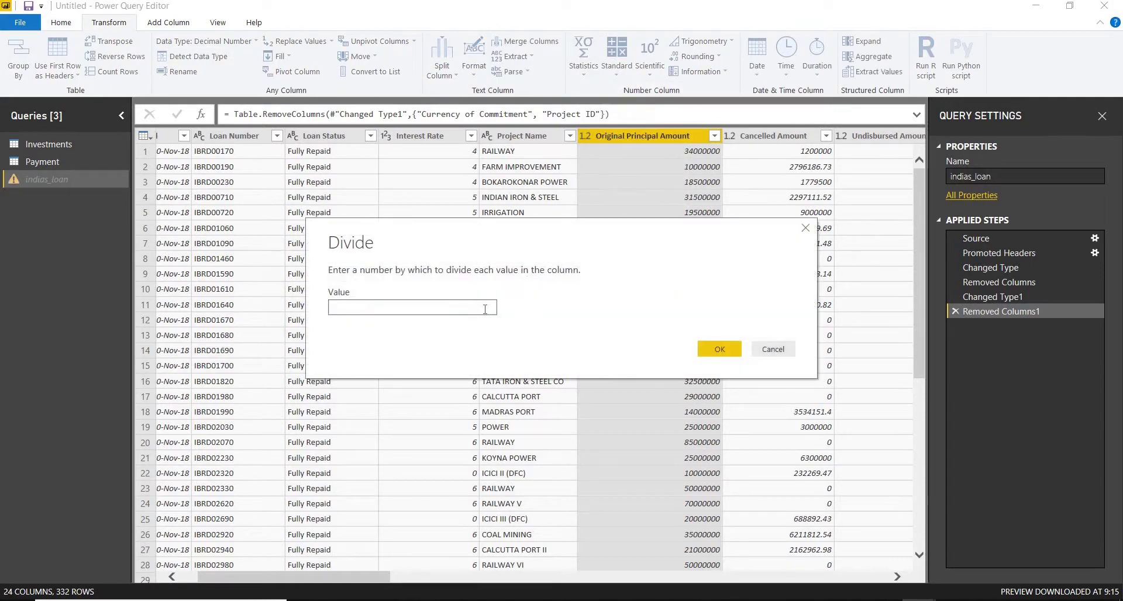
{"action": "type", "text": "1000"}
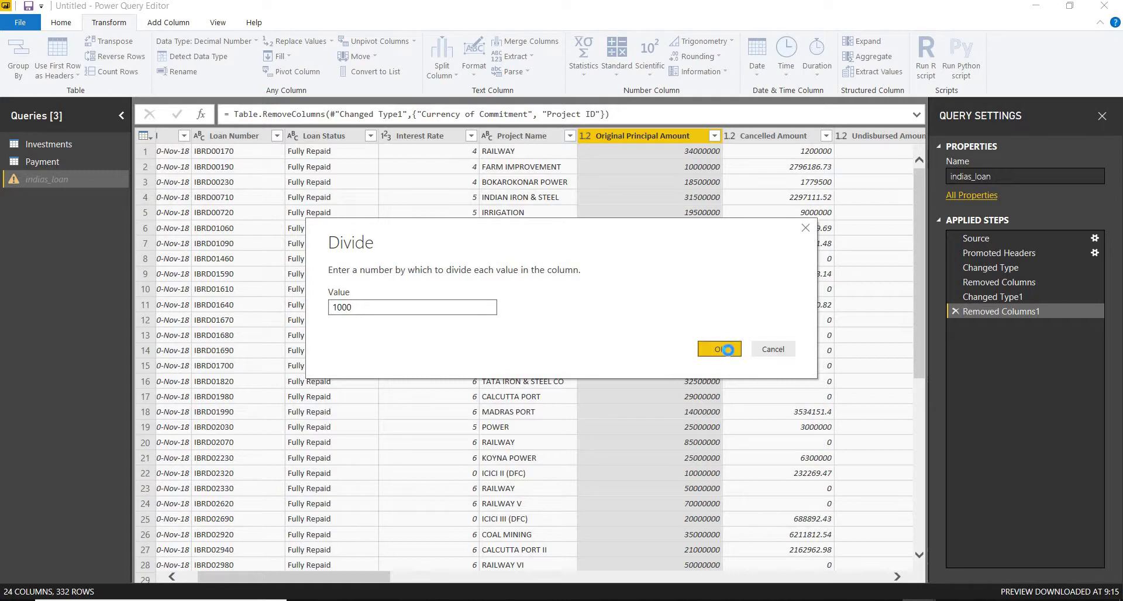
{"action": "left_click", "coordinate": [720, 349]}
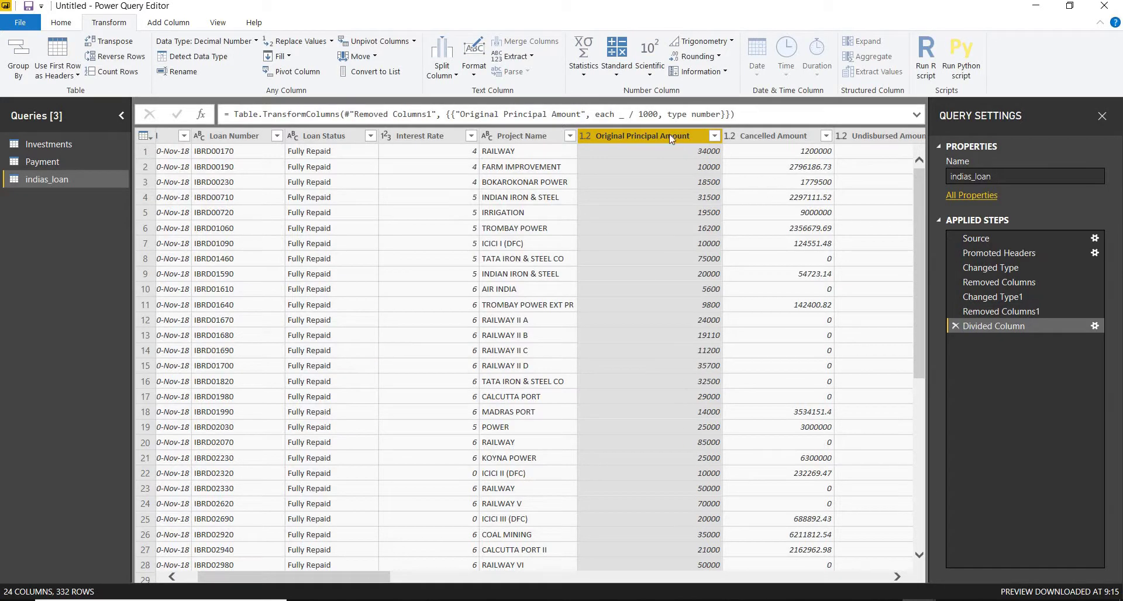
Divide the Cancelled Amount column of the indias_loan query by 1000 and round it down.
{"action": "left_click", "coordinate": [781, 137]}
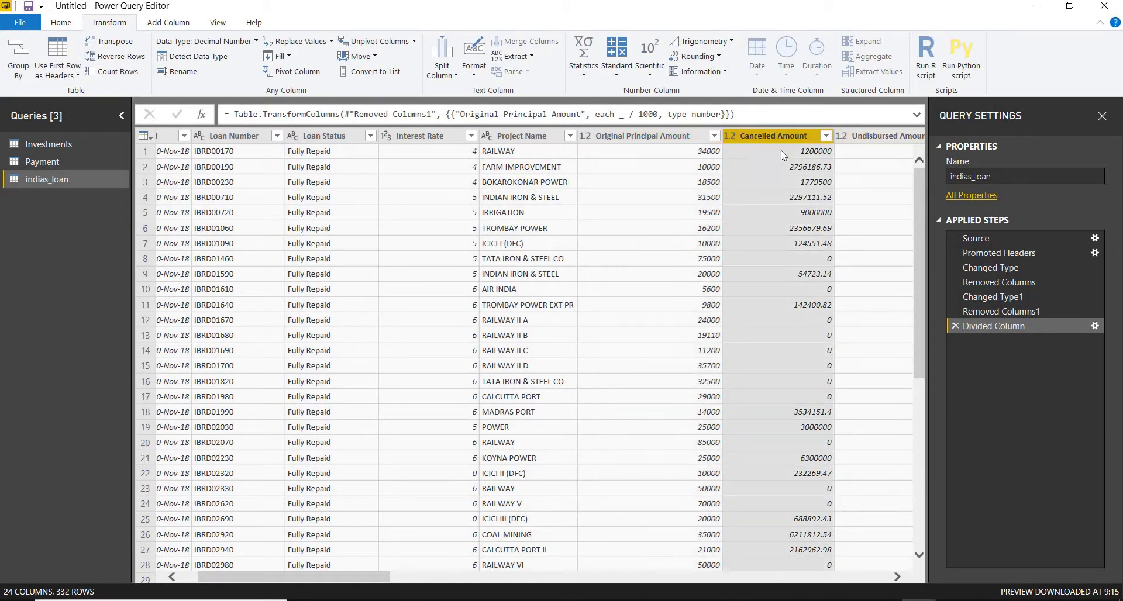
{"action": "left_click", "coordinate": [621, 75]}
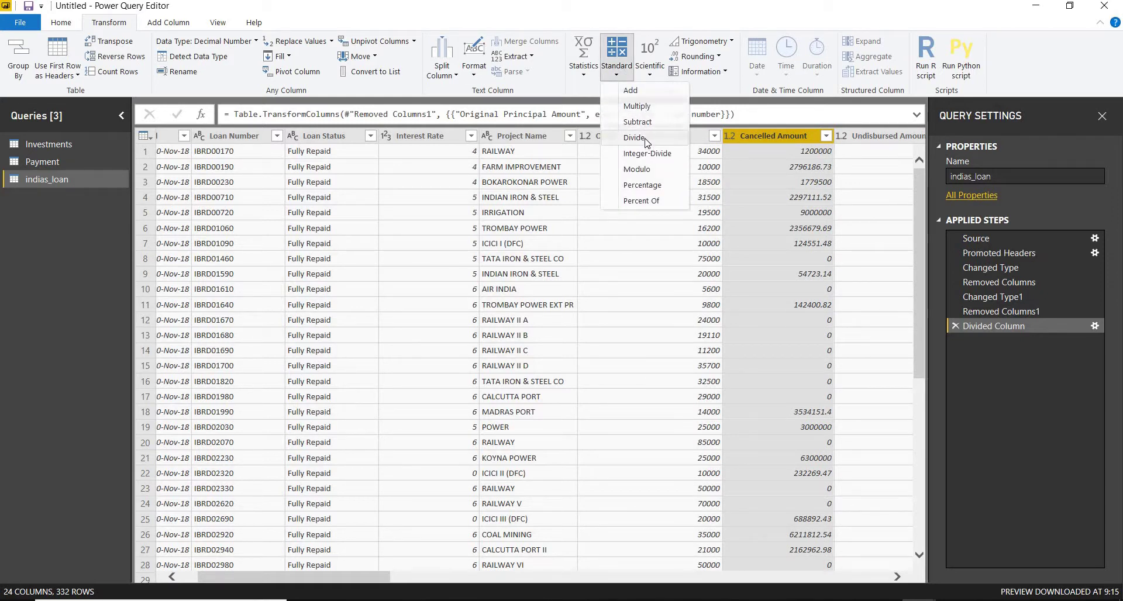
{"action": "left_click", "coordinate": [646, 141]}
{"action": "type", "text": "1"}
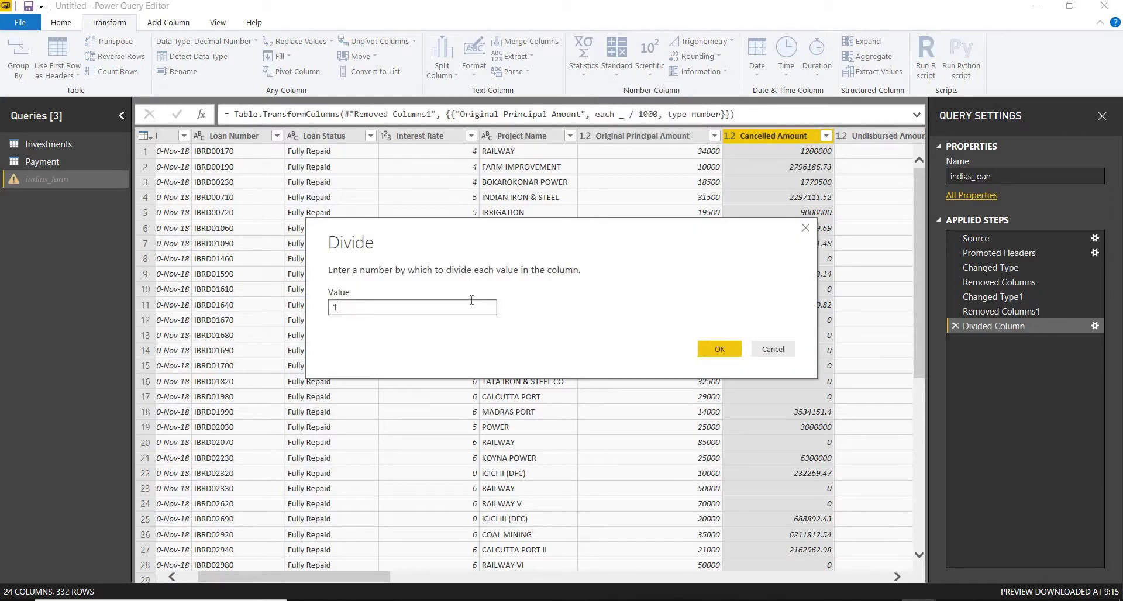
{"action": "type", "text": "000"}
{"action": "left_click", "coordinate": [725, 351]}
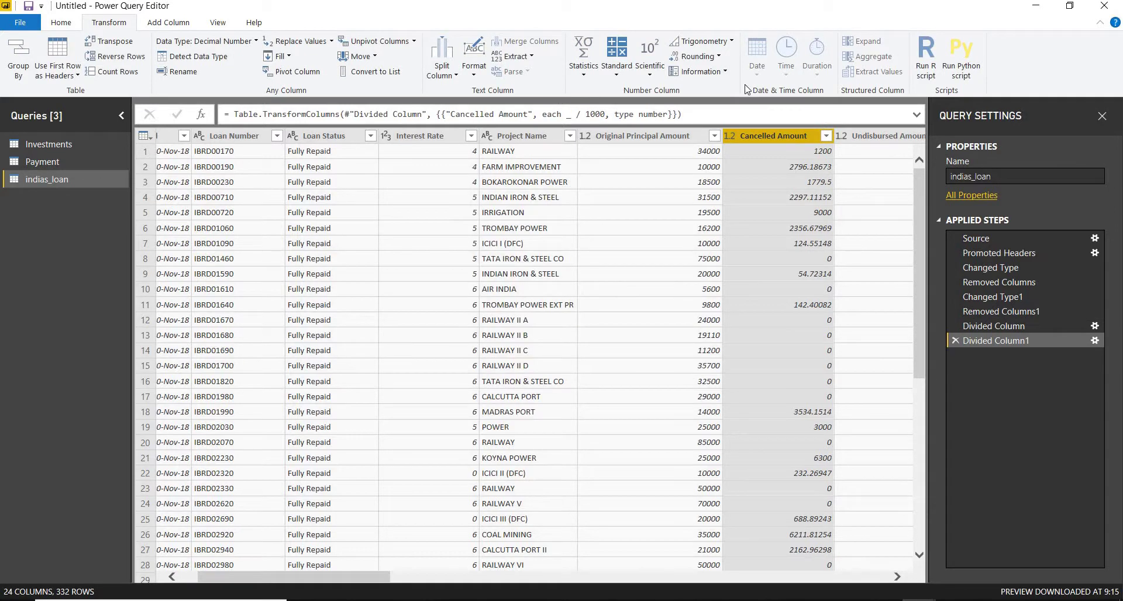
{"action": "left_click", "coordinate": [698, 57]}
{"action": "left_click", "coordinate": [724, 89]}
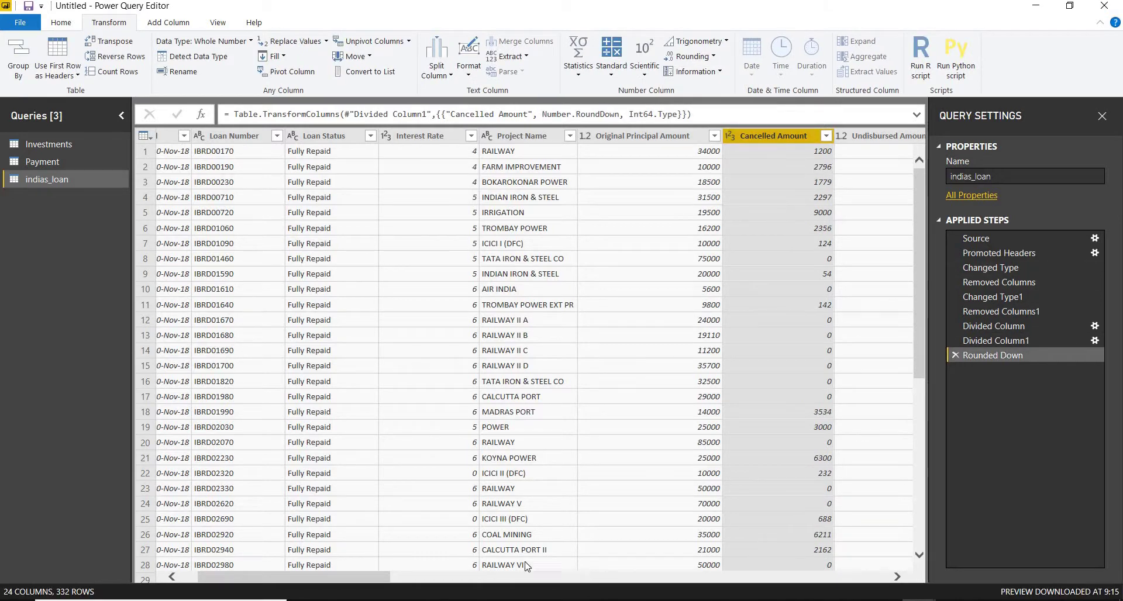
Remove the Undisbursed Amount column from the indias_loan query.
{"action": "left_click_drag", "start_coordinate": [374, 577], "coordinate": [447, 577]}
{"action": "left_click", "coordinate": [605, 138]}
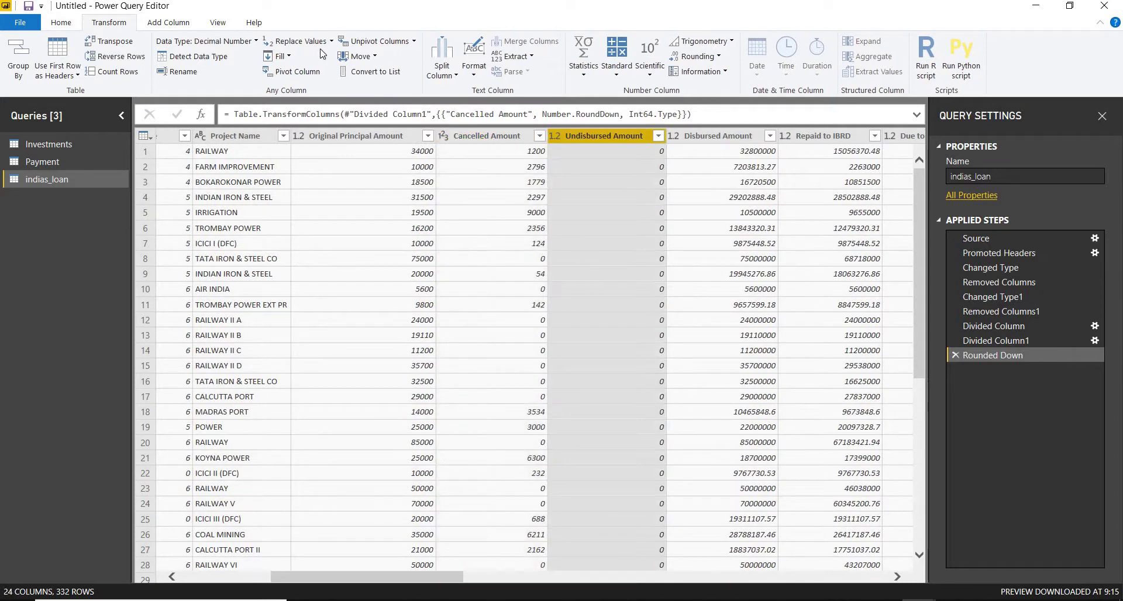
{"action": "left_click", "coordinate": [61, 23]}
{"action": "left_click", "coordinate": [424, 52]}
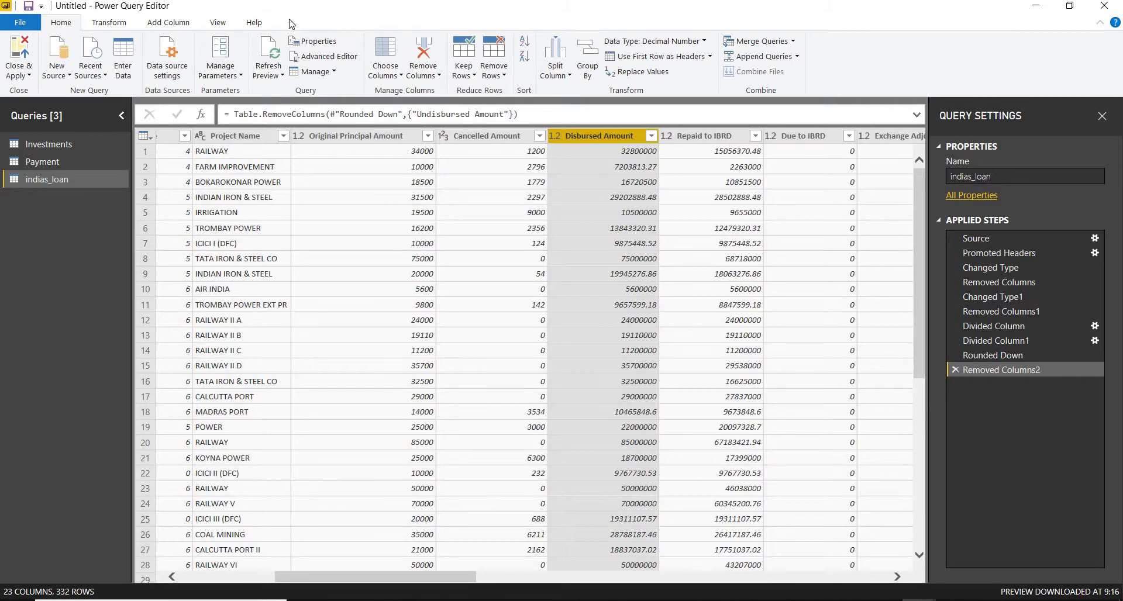
Divide the Disbursed Amount column by 1000 and round it down.
{"action": "left_click", "coordinate": [112, 25]}
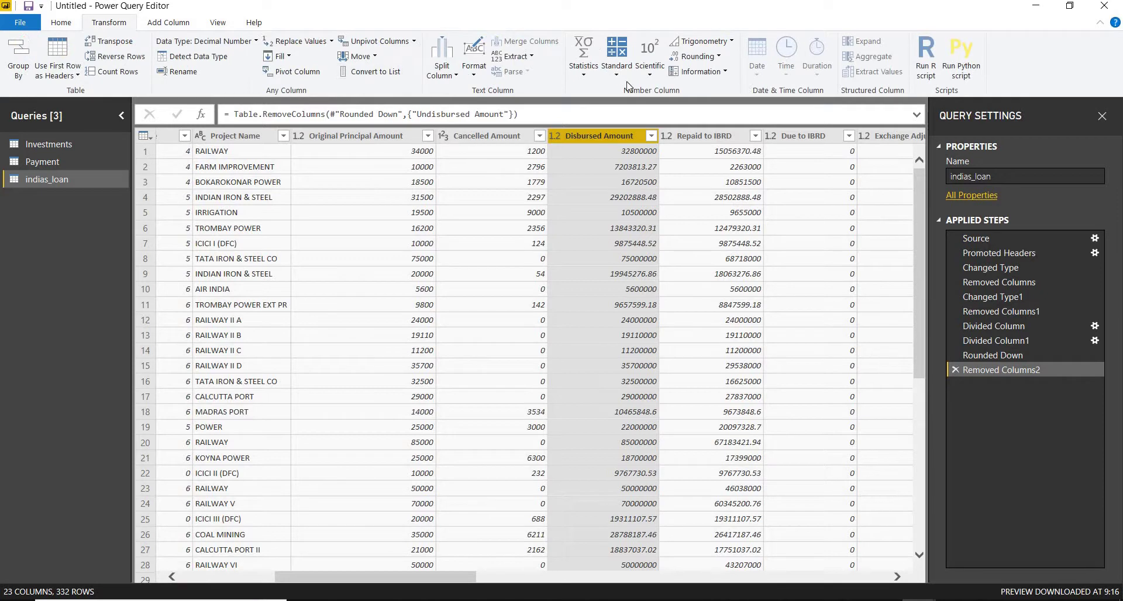
{"action": "left_click", "coordinate": [616, 58]}
{"action": "left_click", "coordinate": [656, 139]}
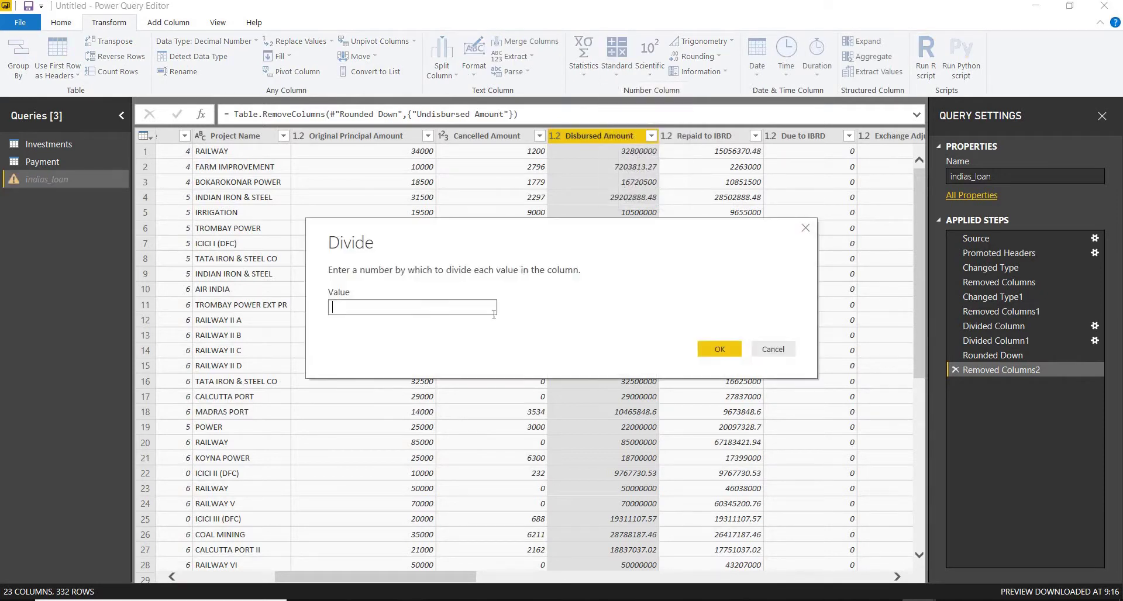
{"action": "type", "text": "1000"}
{"action": "left_click", "coordinate": [710, 349]}
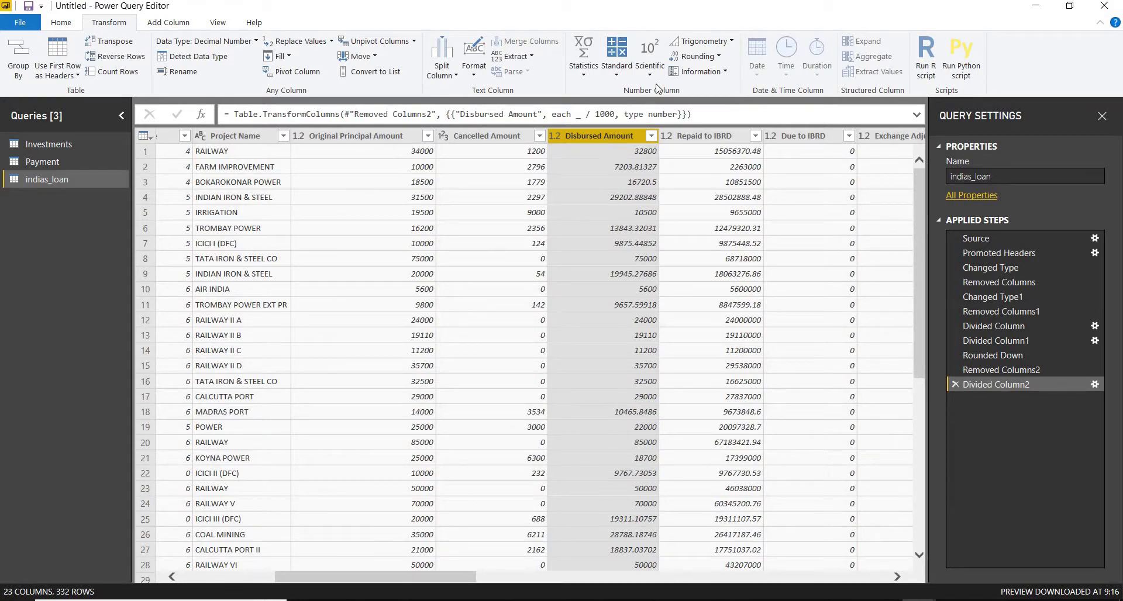
{"action": "left_click", "coordinate": [694, 56]}
{"action": "left_click", "coordinate": [697, 90]}
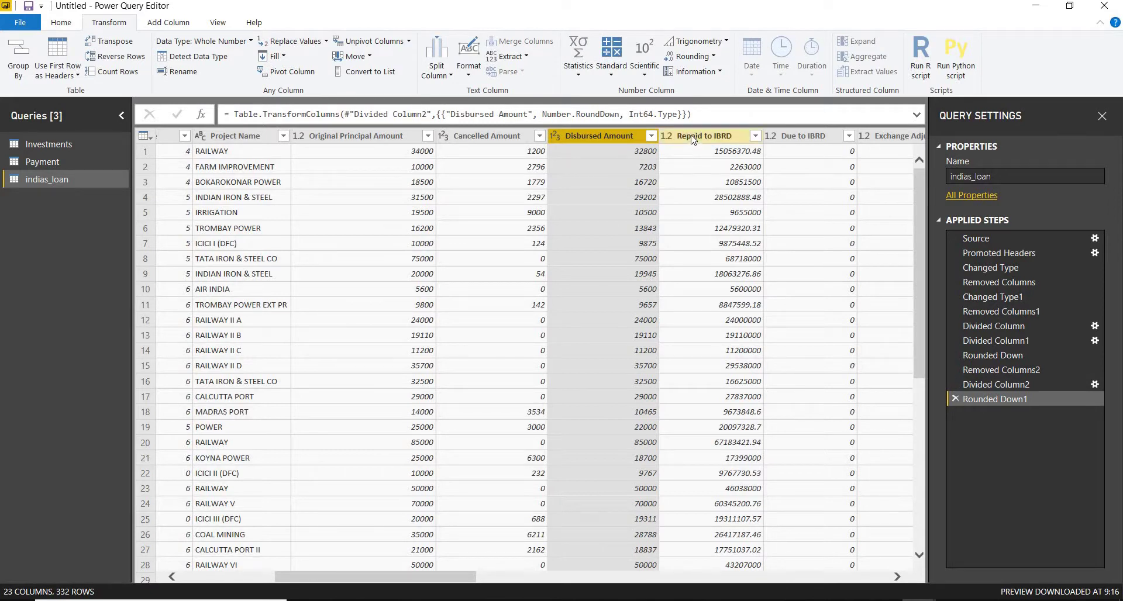
Divide the Repaid to IBRD column by 1000 and round it down.
{"action": "left_click", "coordinate": [690, 135]}
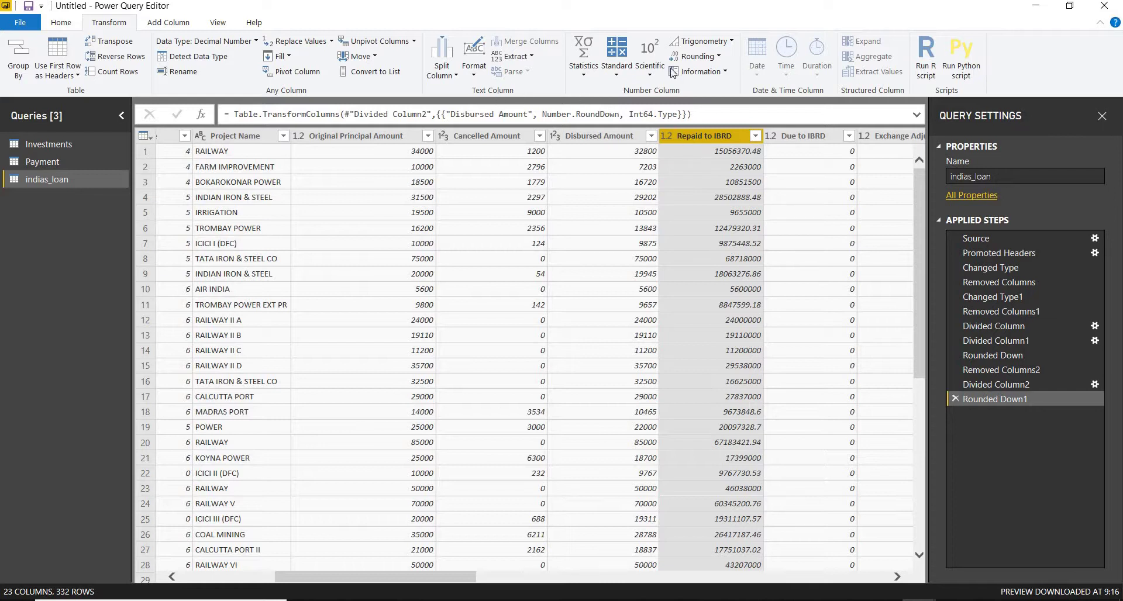
{"action": "left_click", "coordinate": [616, 58]}
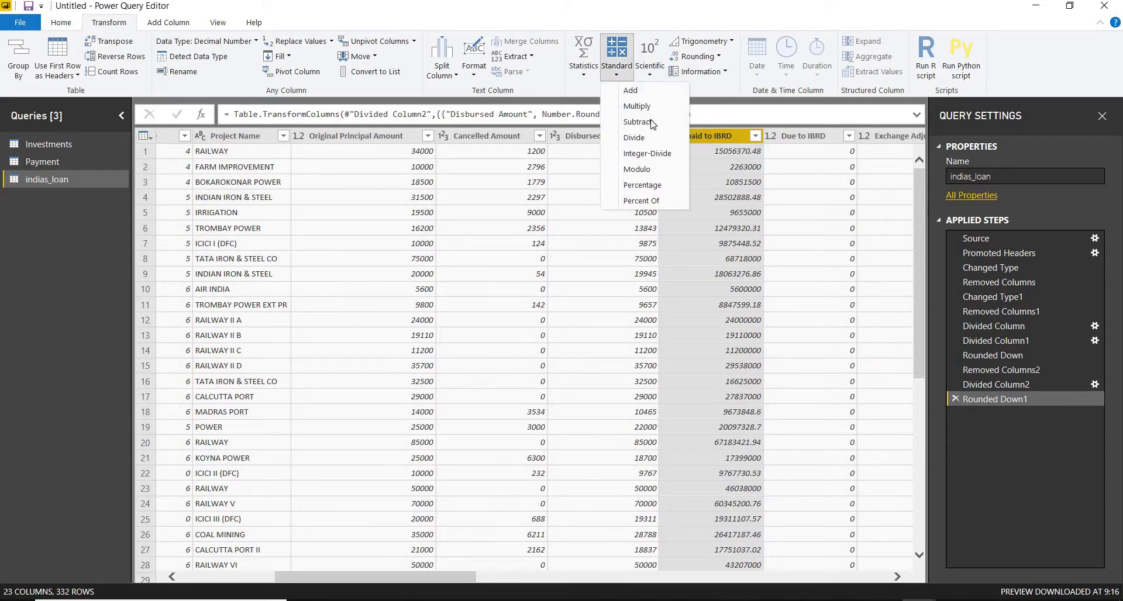
{"action": "left_click", "coordinate": [678, 142]}
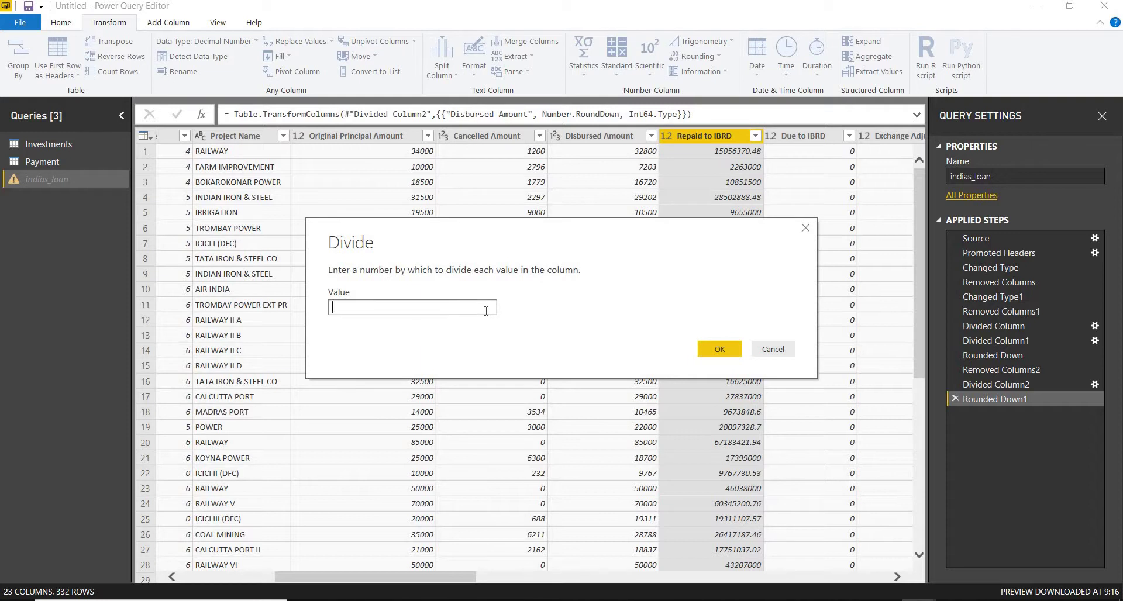
{"action": "type", "text": "1000"}
{"action": "left_click", "coordinate": [723, 353]}
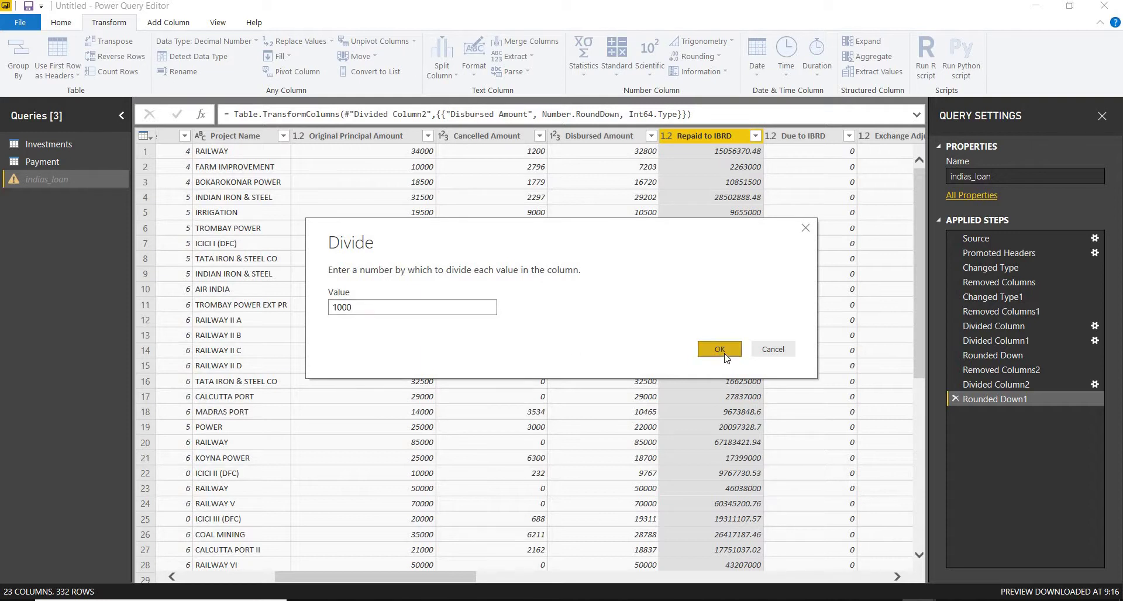
{"action": "left_click", "coordinate": [695, 56]}
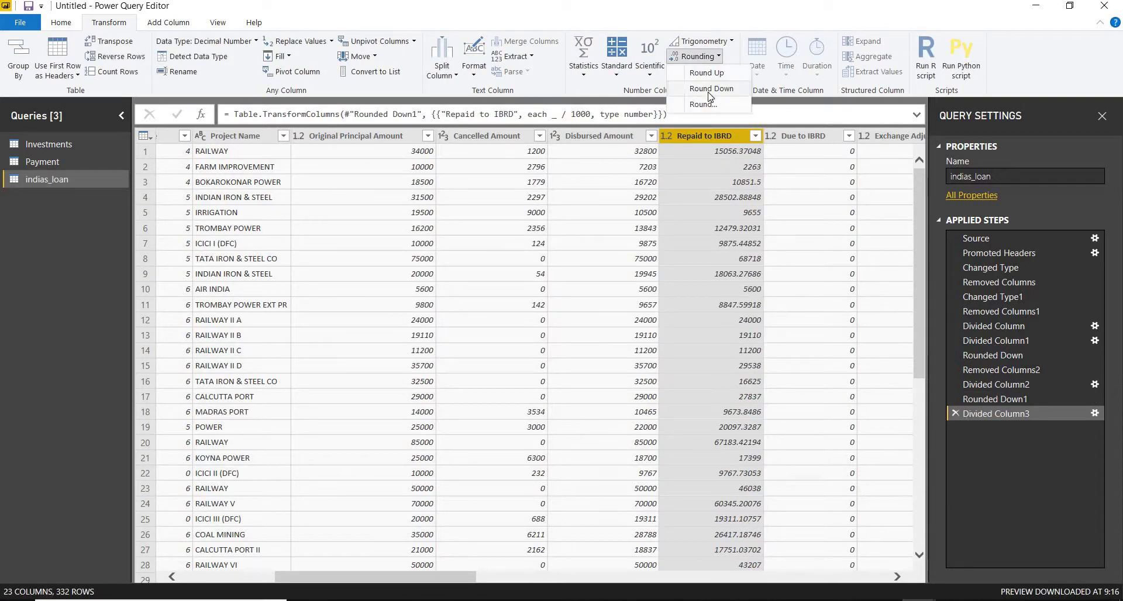
{"action": "left_click", "coordinate": [698, 87]}
{"action": "right_click", "coordinate": [713, 136]}
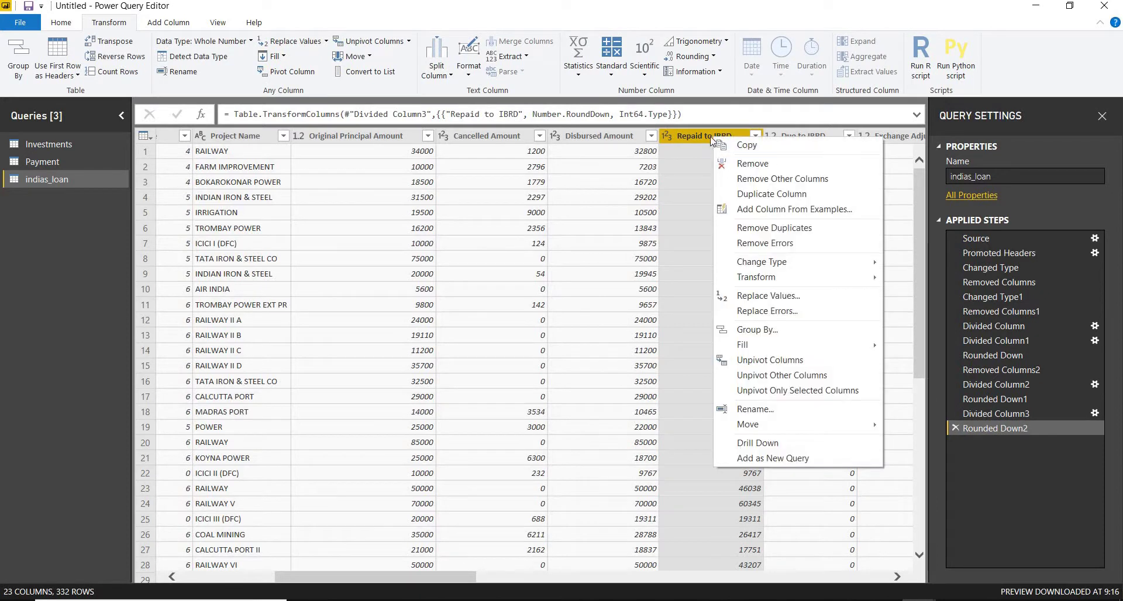
{"action": "mouse_move", "coordinate": [753, 264]}
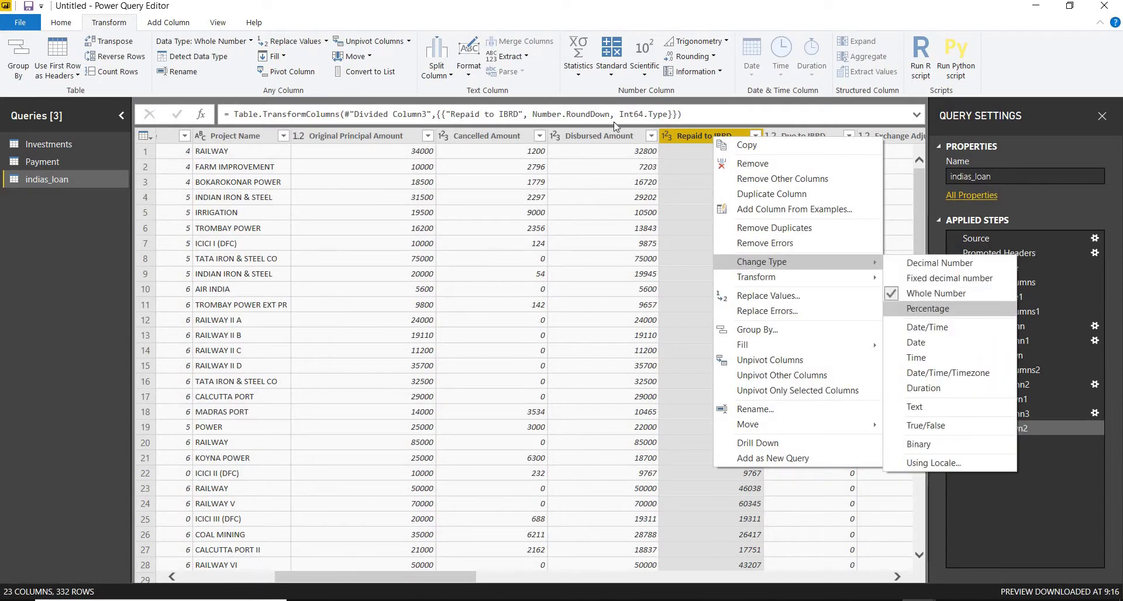
{"action": "left_click", "coordinate": [707, 133]}
Remove all columns from Due to IBRD through Last Disbursement Date from the indias_loan query.
{"action": "key", "text": "Right"}
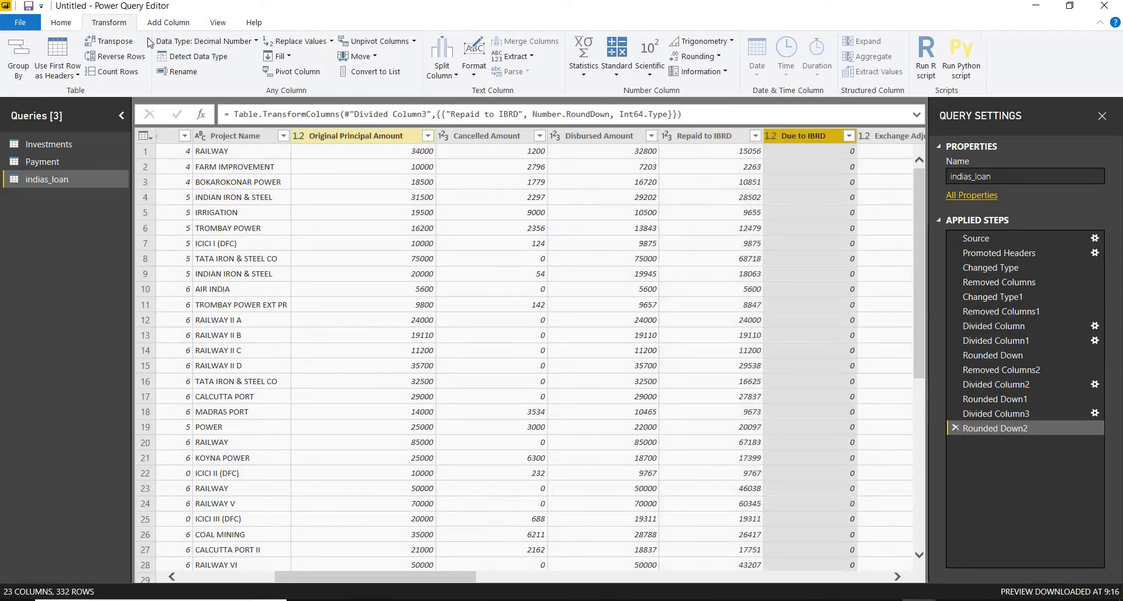
{"action": "key", "text": "shift+Right"}
{"action": "key", "text": "shift+Right"}
{"action": "key", "text": "shift+Right"}
{"action": "key", "text": "shift+Right"}
{"action": "key", "text": "shift+Right"}
{"action": "key", "text": "shift+Right"}
{"action": "key", "text": "shift+Right"}
{"action": "key", "text": "shift+Right"}
{"action": "key", "text": "shift+Right"}
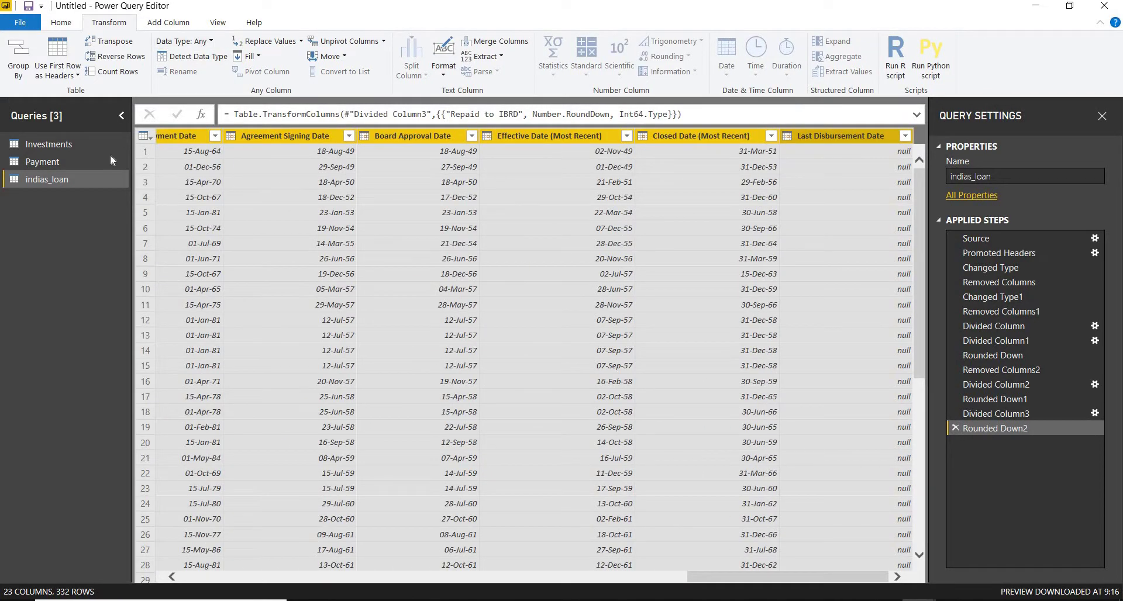
{"action": "left_click", "coordinate": [69, 19]}
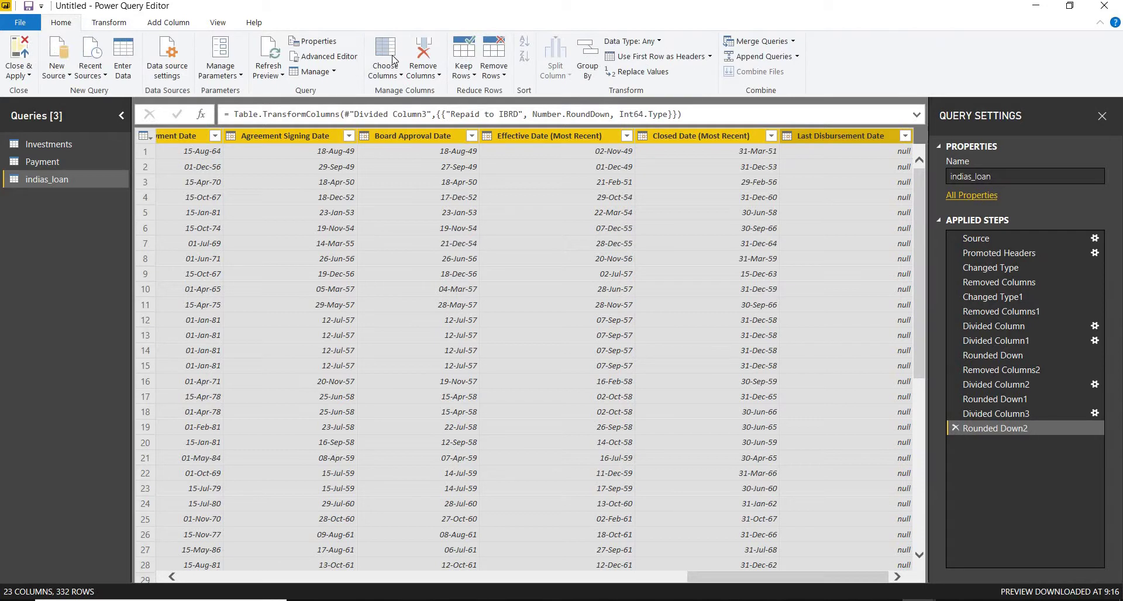
{"action": "left_click", "coordinate": [429, 46]}
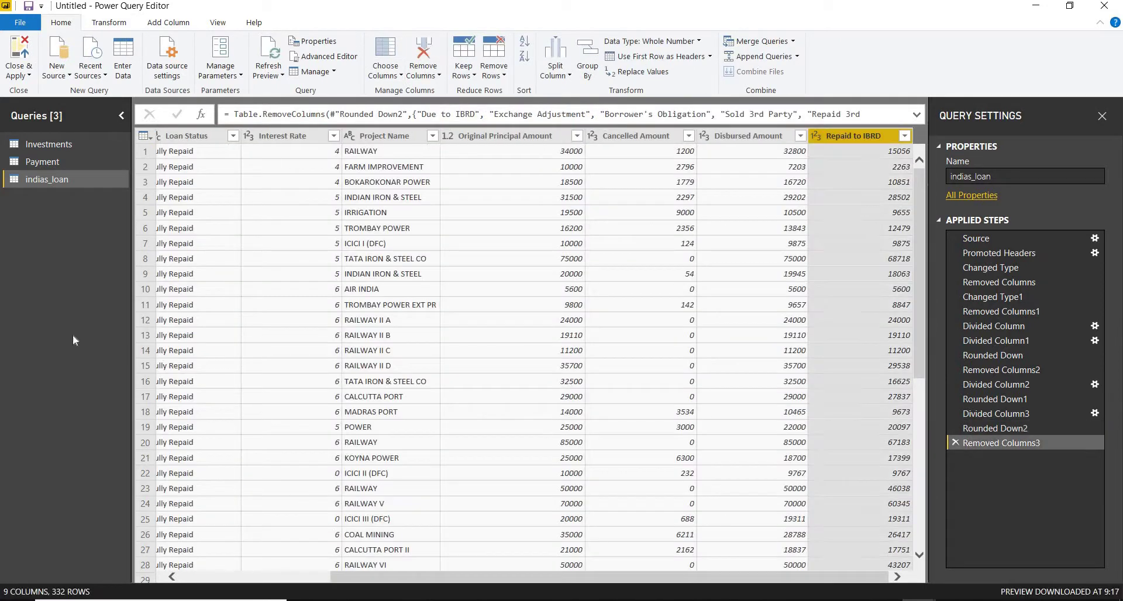
Rename the indias_loan query as Loan.
{"action": "double_click", "coordinate": [34, 183]}
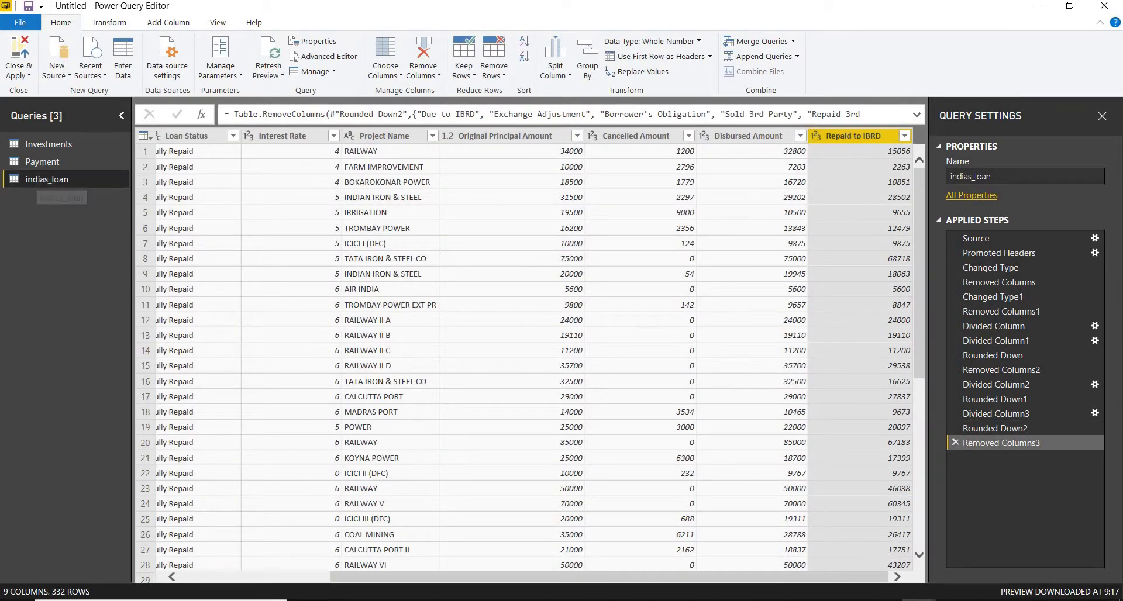
{"action": "type", "text": "Lo"}
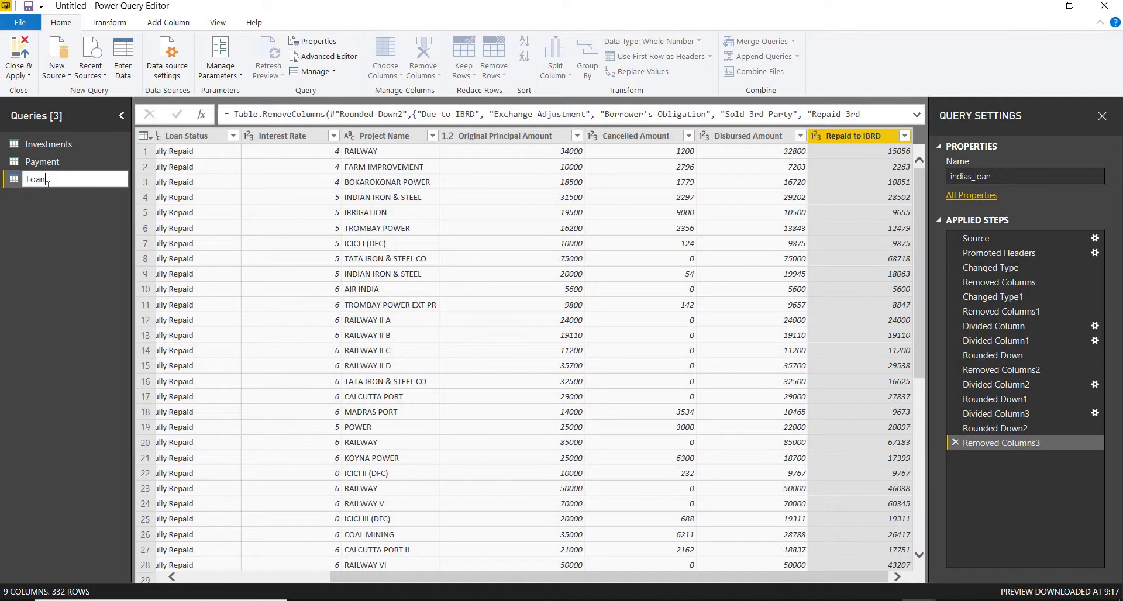
{"action": "type", "text": "an"}
{"action": "key", "text": "Return"}
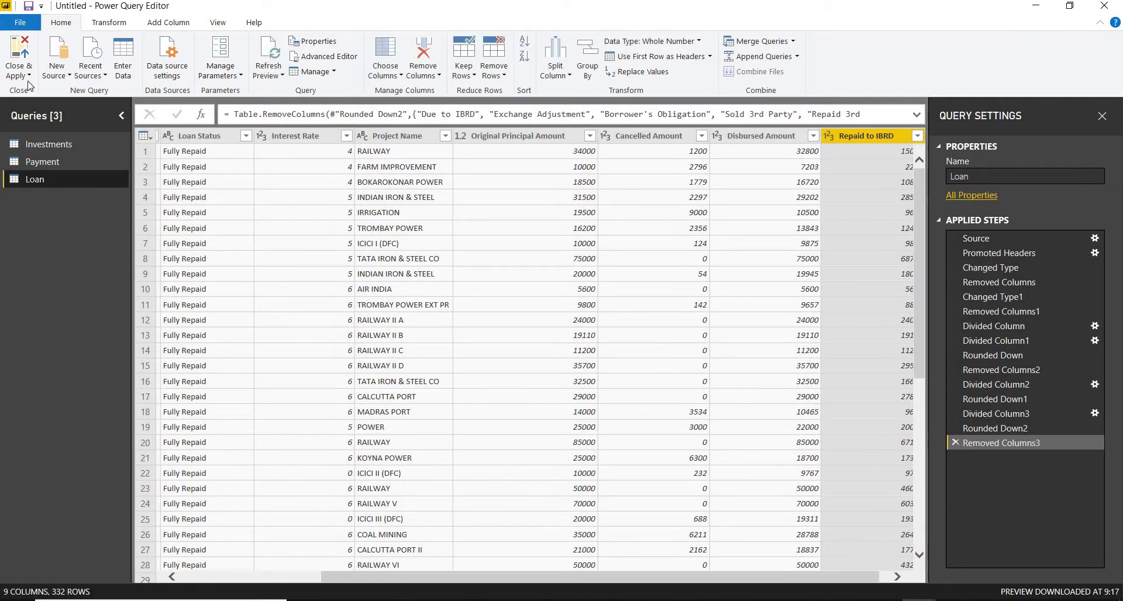
Import the payment_stream_india CSV file from the India Data folder as a new query, showing all file types to find it.
{"action": "left_click", "coordinate": [56, 81]}
{"action": "left_click", "coordinate": [66, 110]}
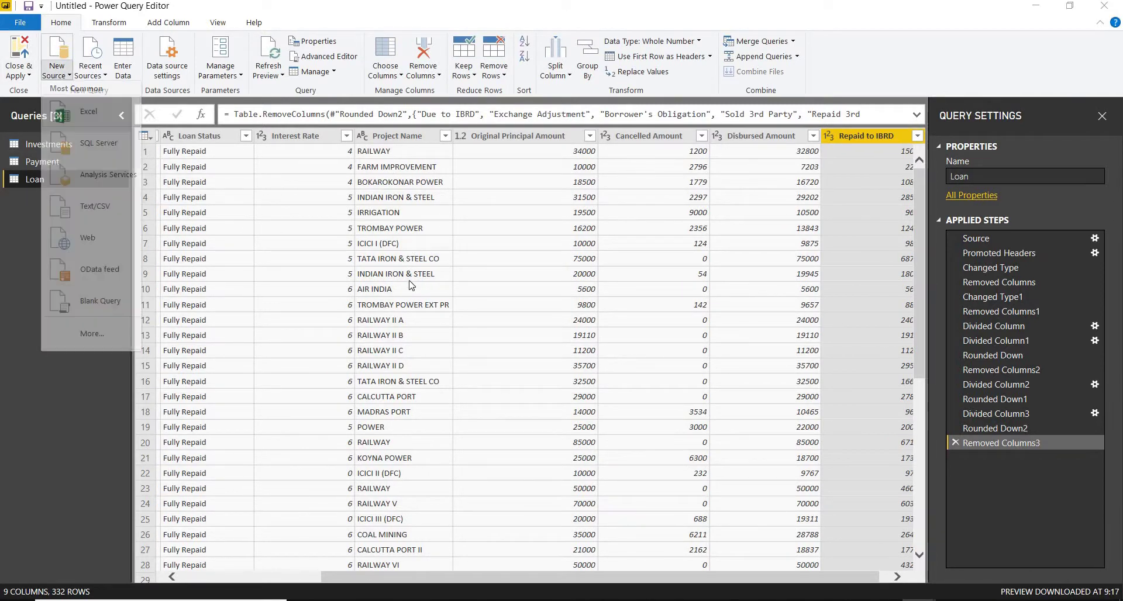
{"action": "left_click", "coordinate": [431, 301]}
{"action": "left_click", "coordinate": [432, 337]}
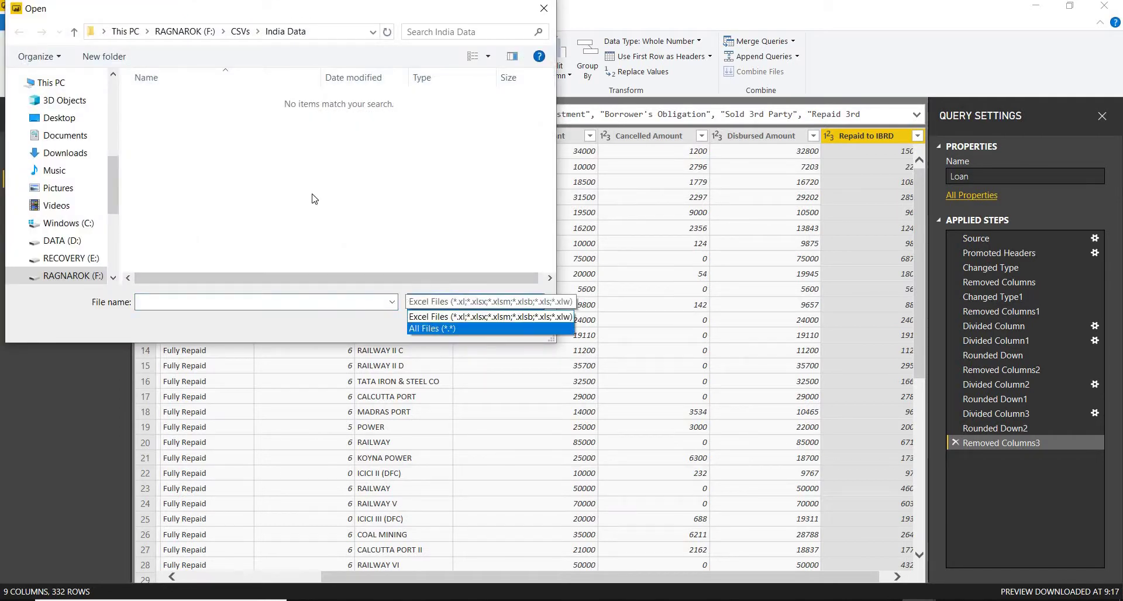
{"action": "left_click", "coordinate": [208, 151]}
{"action": "left_click", "coordinate": [433, 324]}
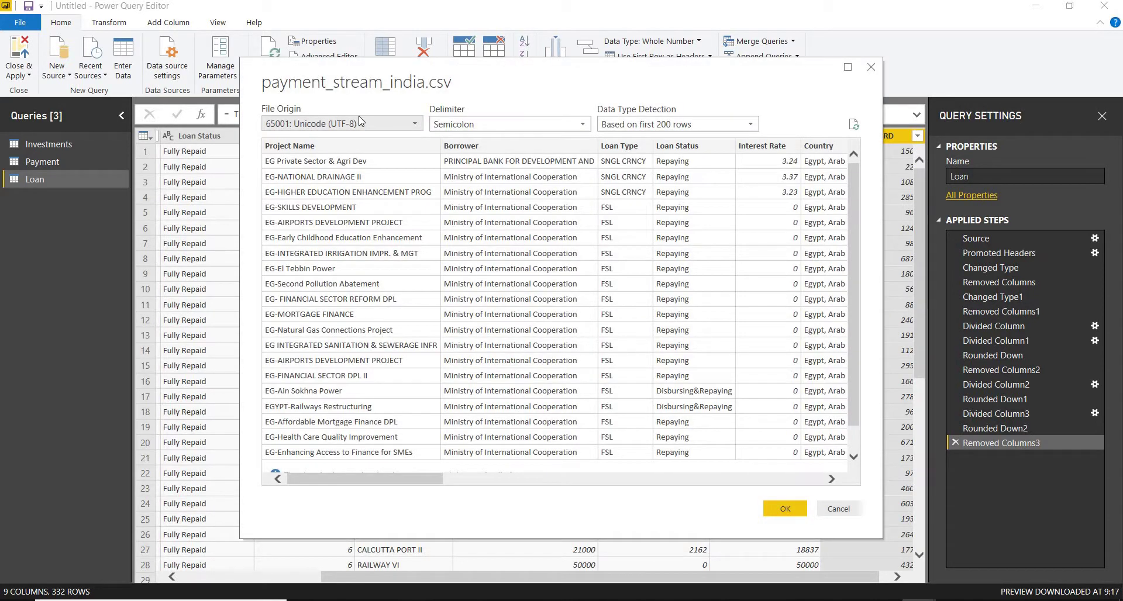
{"action": "left_click", "coordinate": [778, 510]}
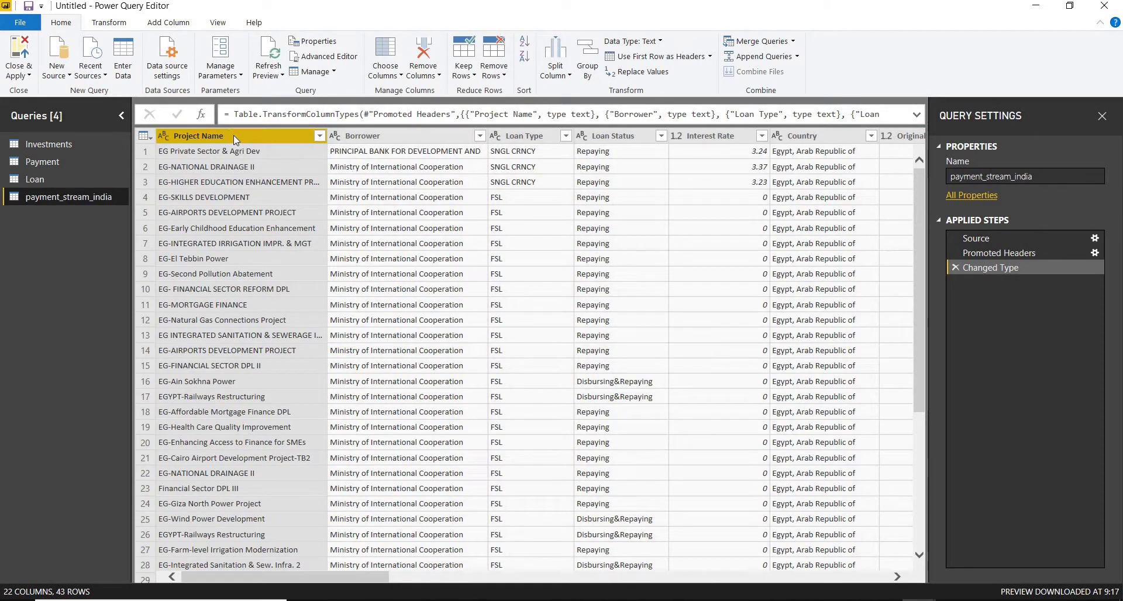
Remove the Borrower column from the payment_stream_india query and change the Interest Rate column to Whole Number.
{"action": "left_click", "coordinate": [415, 141]}
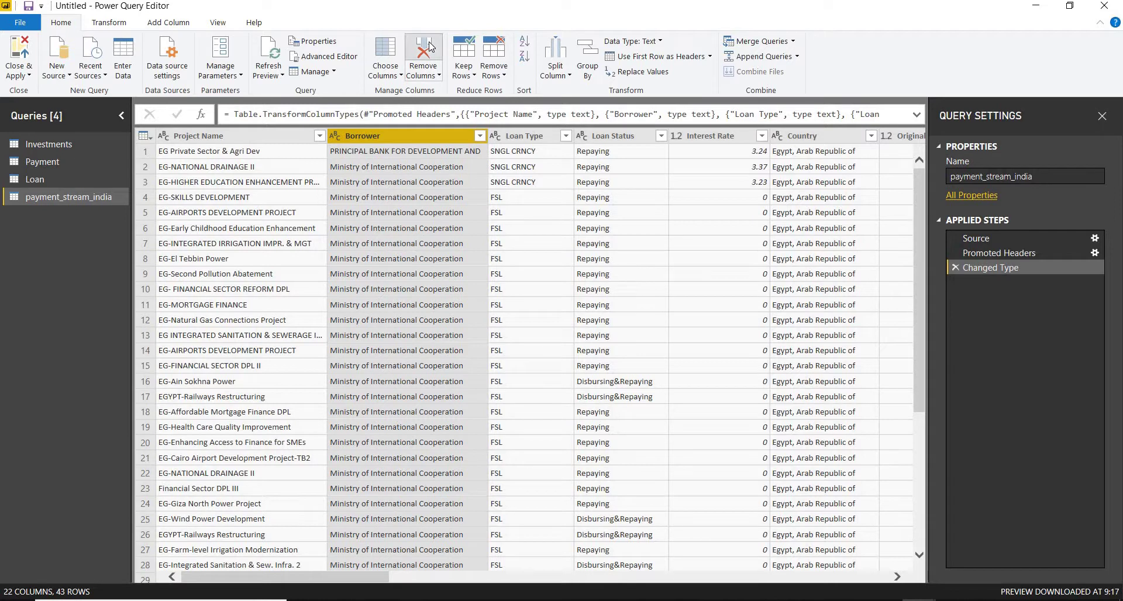
{"action": "left_click", "coordinate": [424, 53]}
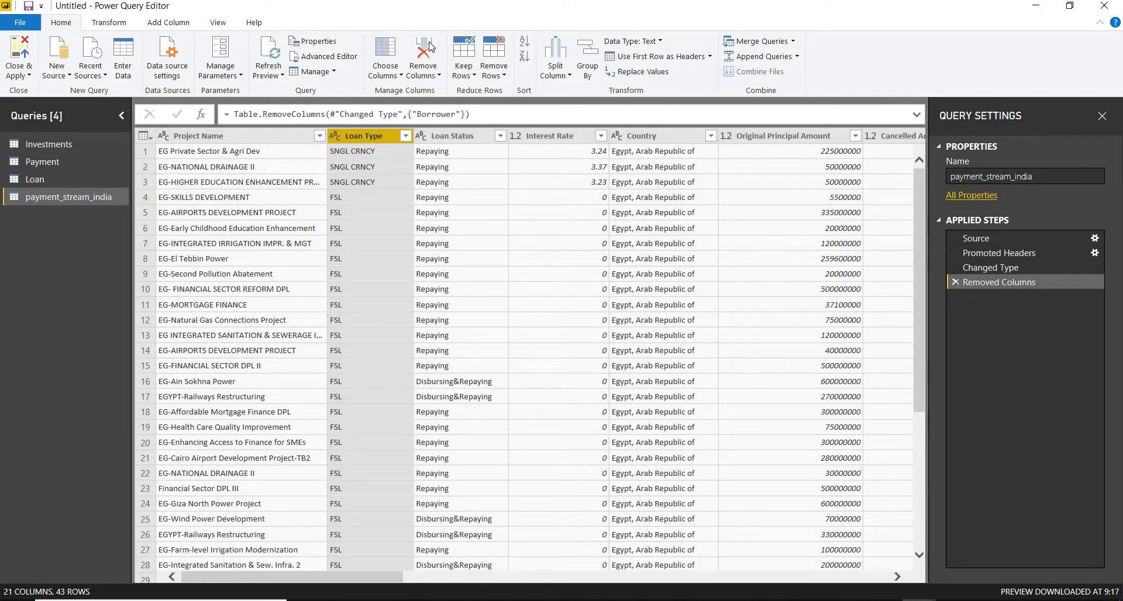
{"action": "left_click", "coordinate": [444, 138]}
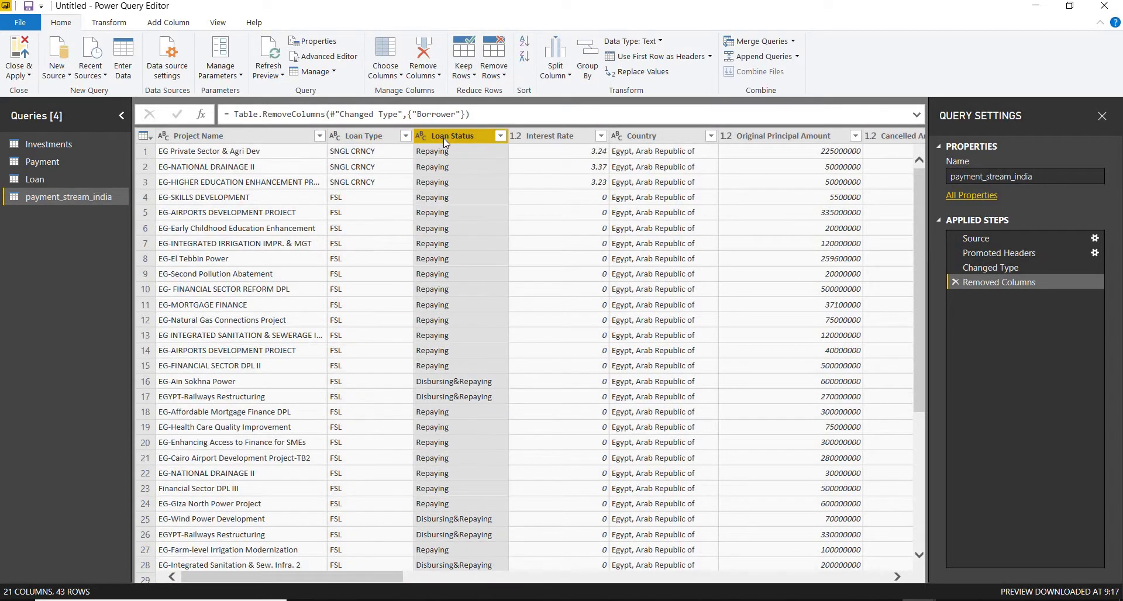
{"action": "left_click", "coordinate": [544, 138]}
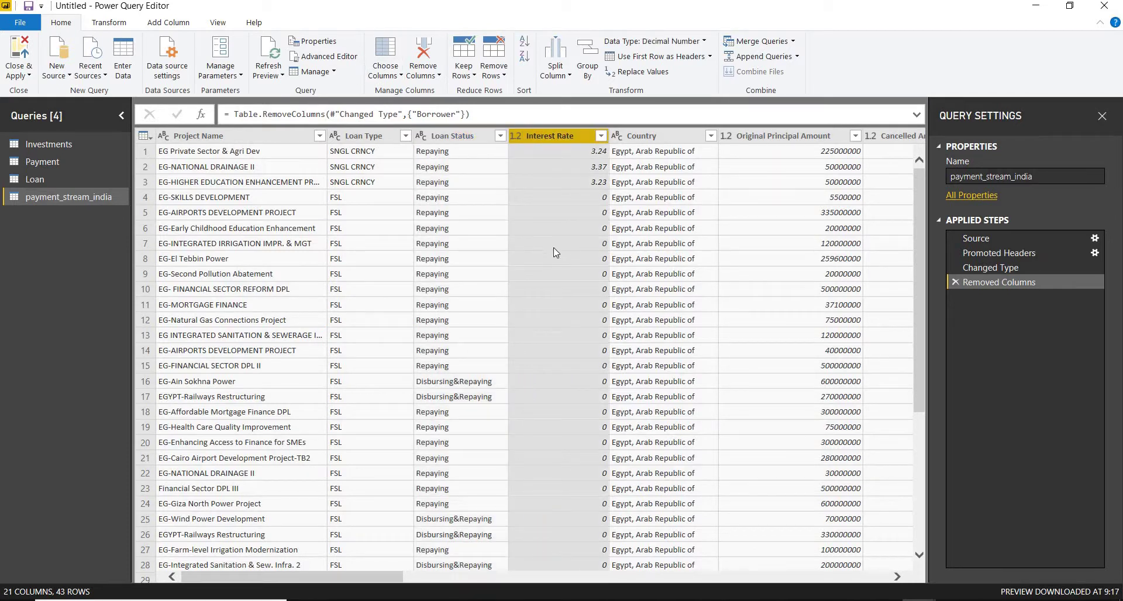
{"action": "right_click", "coordinate": [580, 133]}
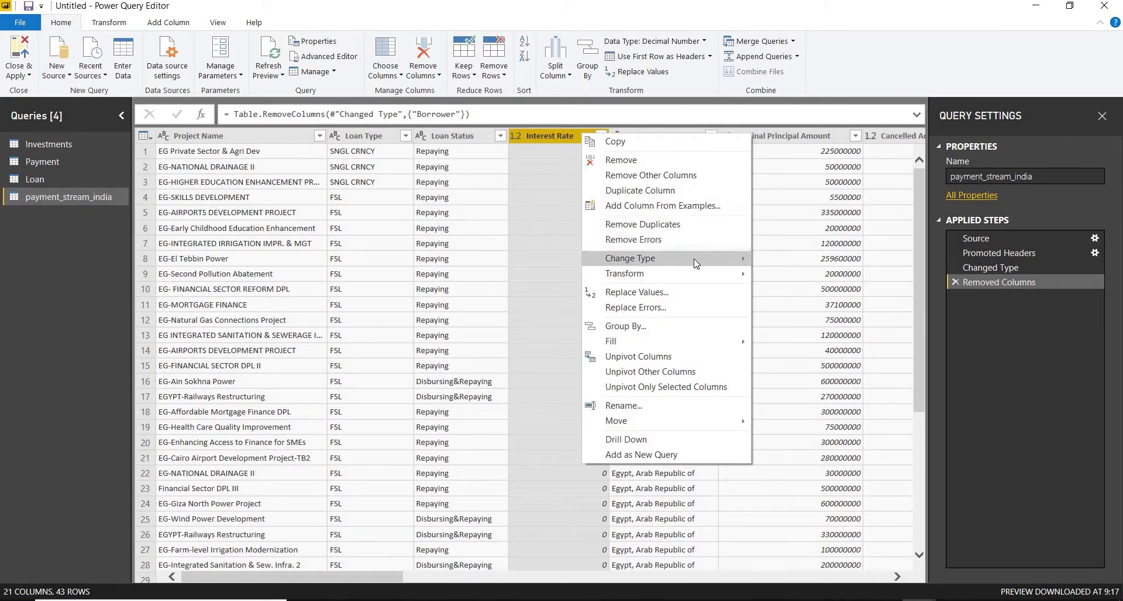
{"action": "mouse_move", "coordinate": [694, 258]}
{"action": "left_click", "coordinate": [779, 290]}
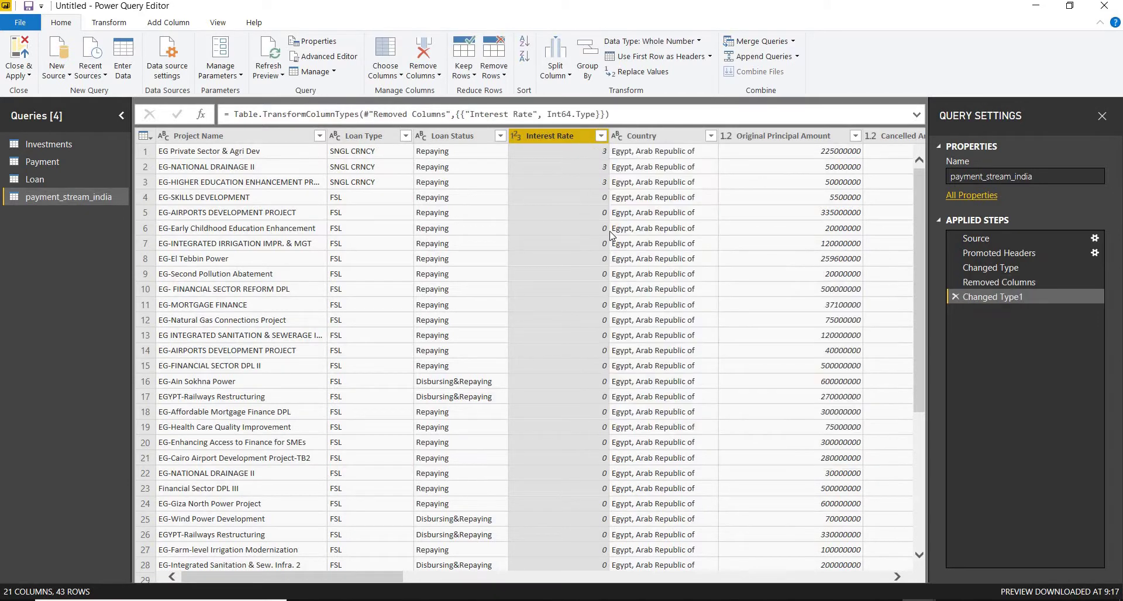
Divide the Original Principal Amount column of the payment_stream_india query by 1000.
{"action": "left_click", "coordinate": [654, 135]}
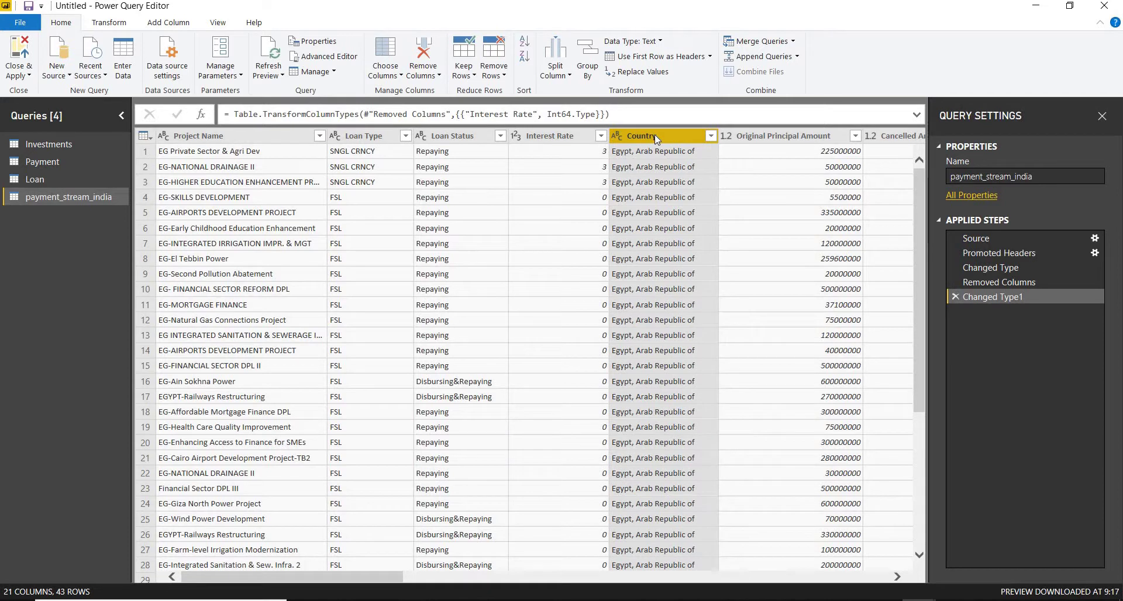
{"action": "scroll", "coordinate": [684, 319], "scroll_direction": "down", "scroll_amount": 5}
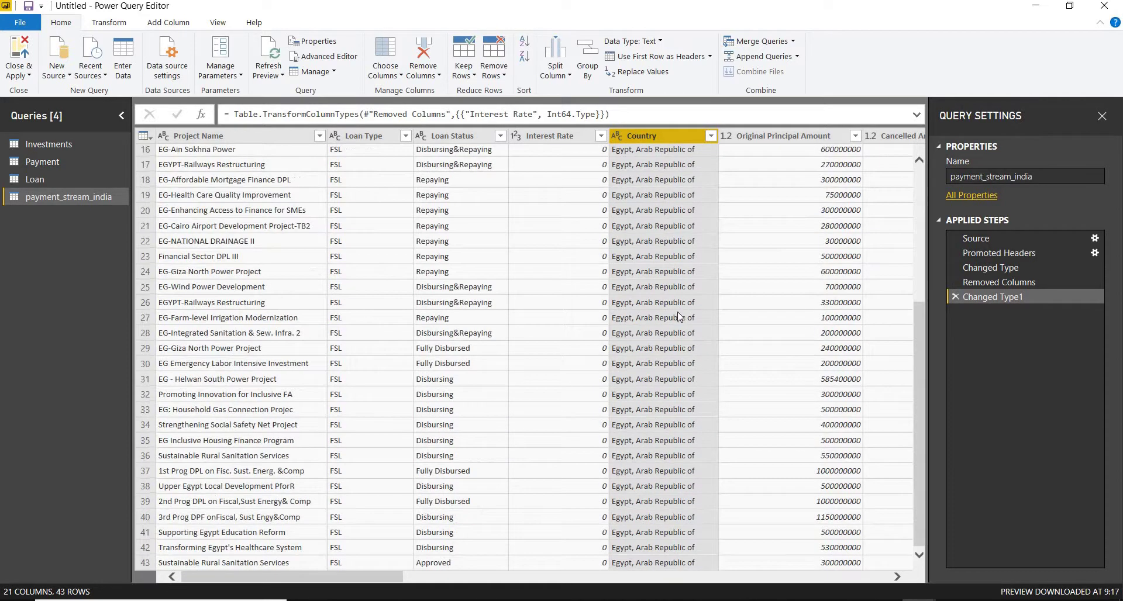
{"action": "scroll", "coordinate": [691, 245], "scroll_direction": "up", "scroll_amount": 5}
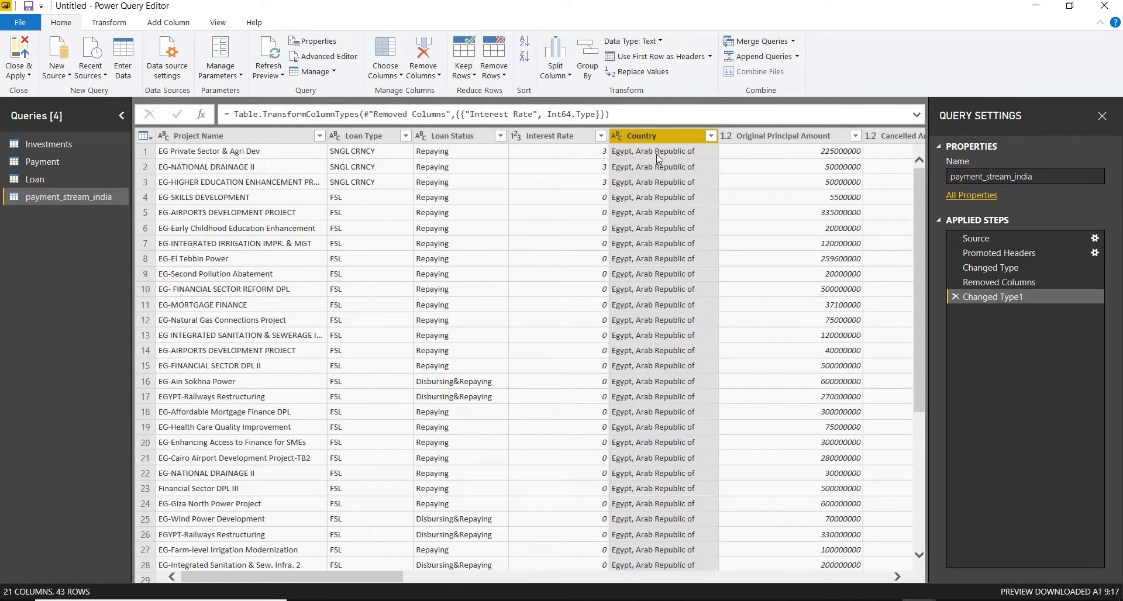
{"action": "left_click", "coordinate": [772, 137]}
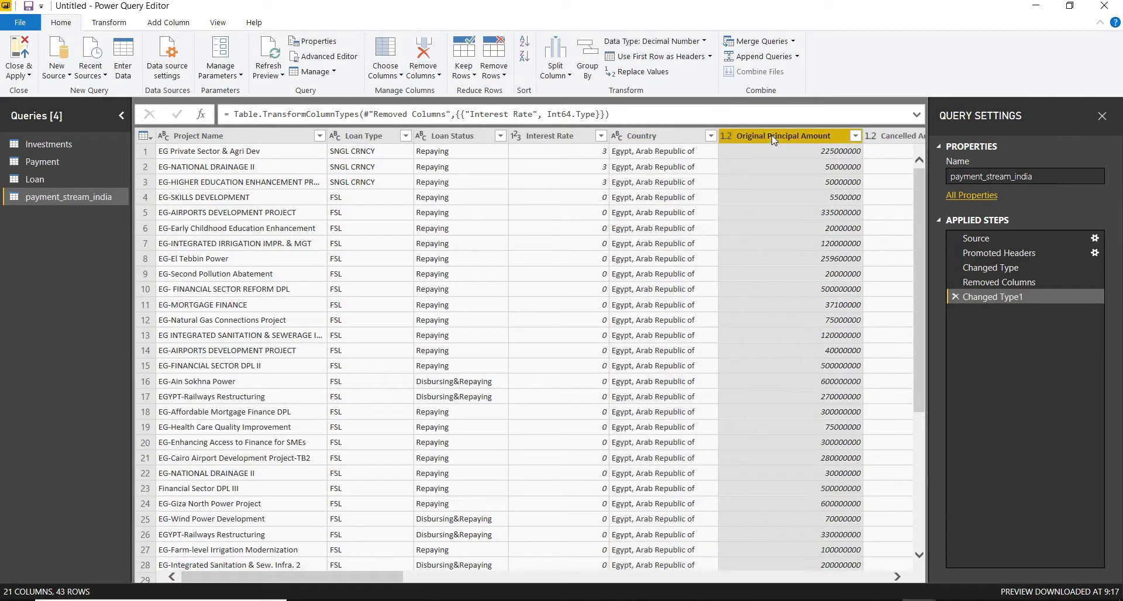
{"action": "left_click", "coordinate": [126, 26]}
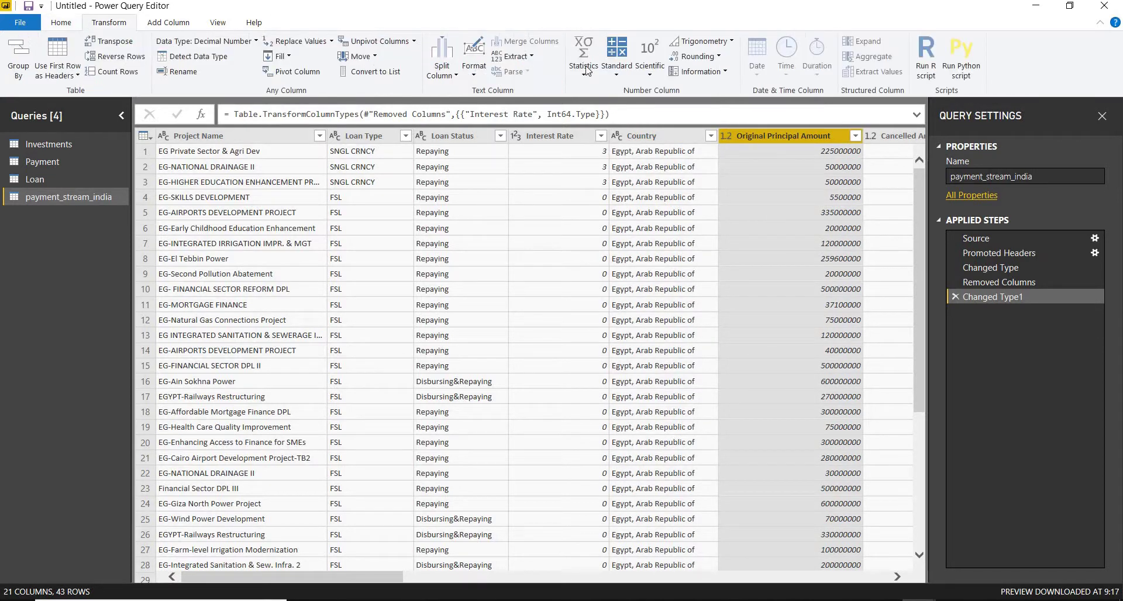
{"action": "left_click", "coordinate": [619, 74]}
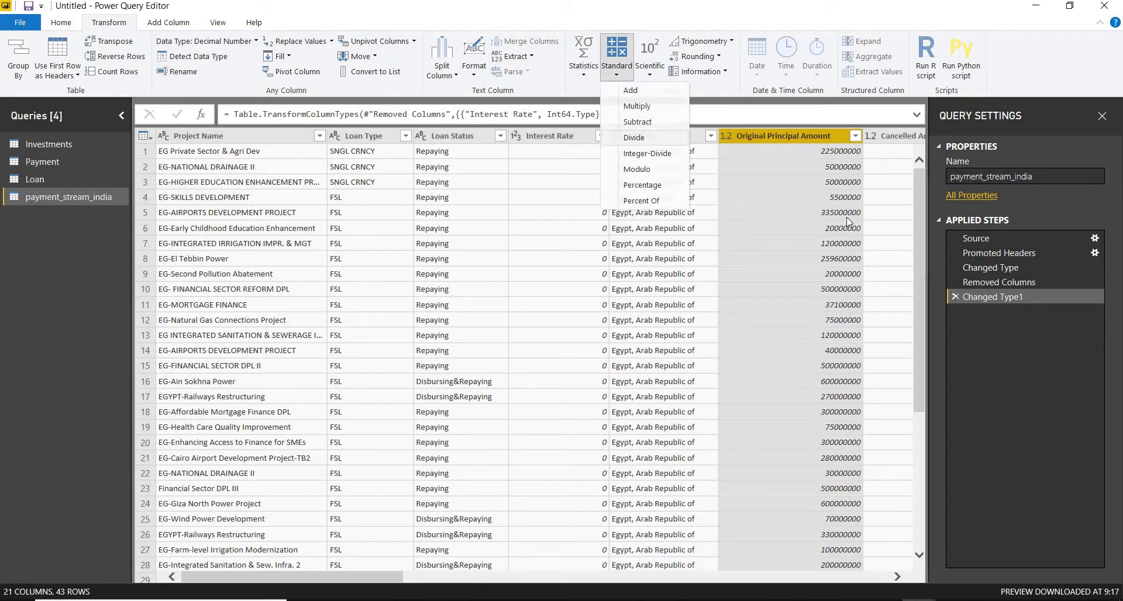
{"action": "left_click", "coordinate": [643, 139]}
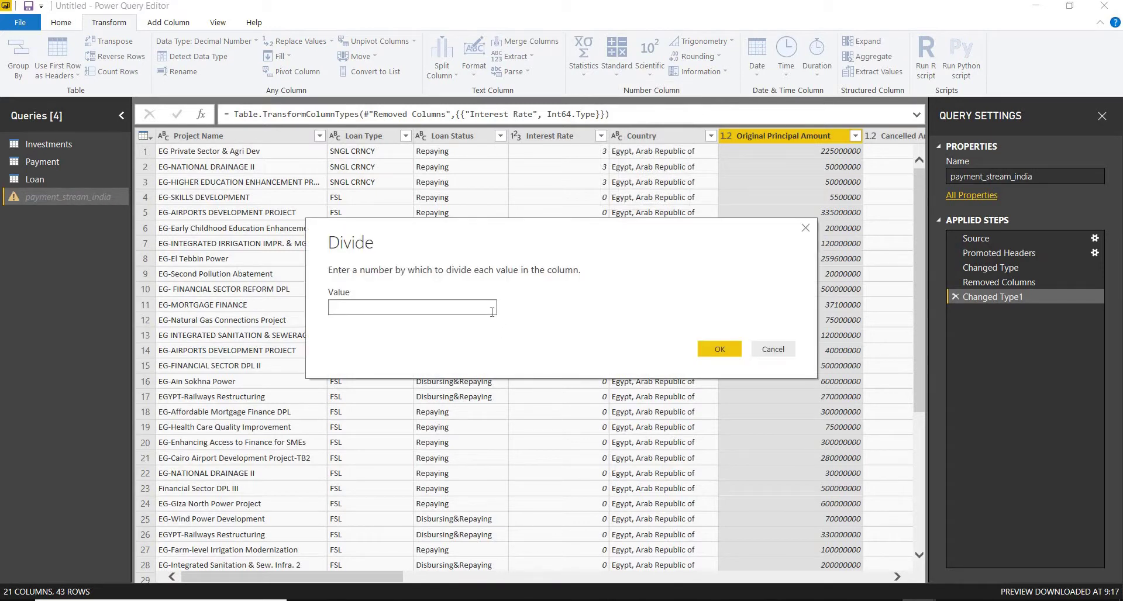
{"action": "type", "text": "1000"}
{"action": "left_click", "coordinate": [720, 350]}
{"action": "left_click", "coordinate": [719, 350]}
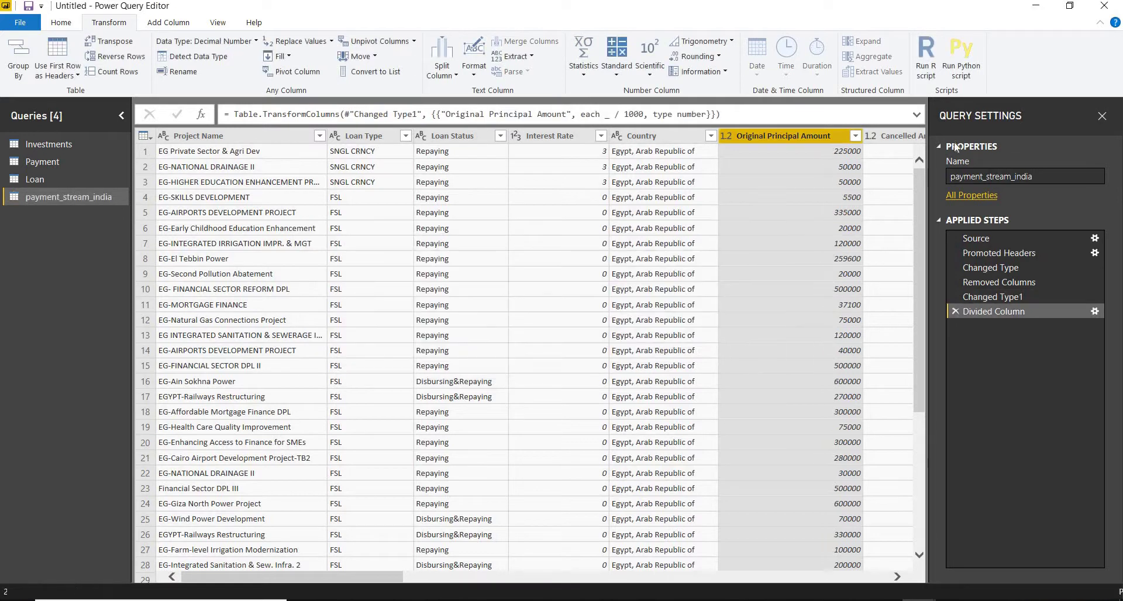
Divide the Cancelled Amount column by 1000 and round its values down.
{"action": "left_click", "coordinate": [897, 576]}
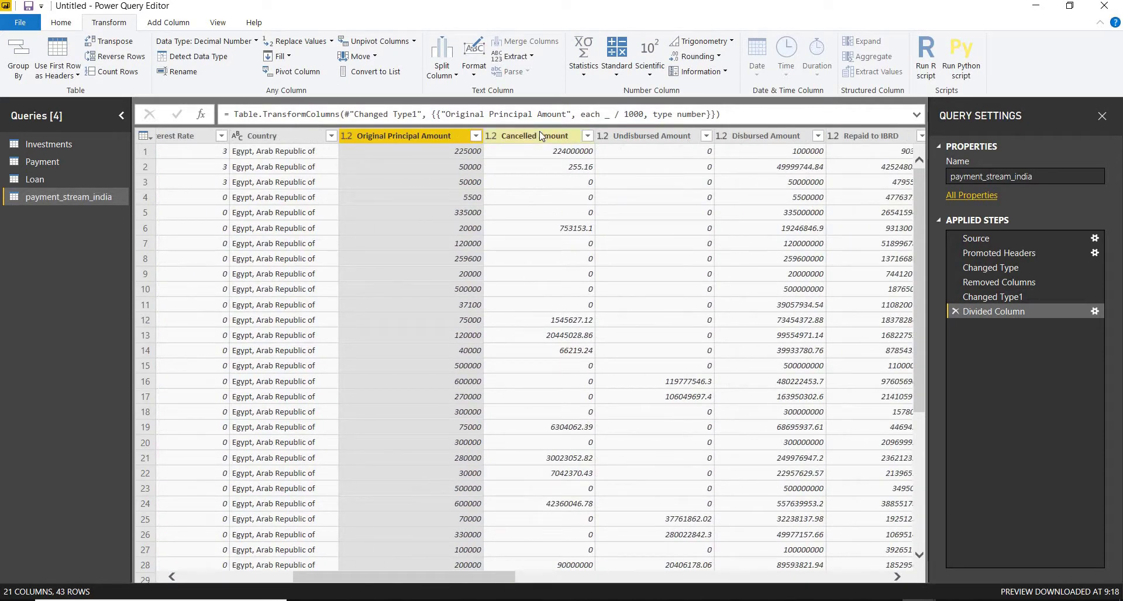
{"action": "left_click", "coordinate": [538, 136]}
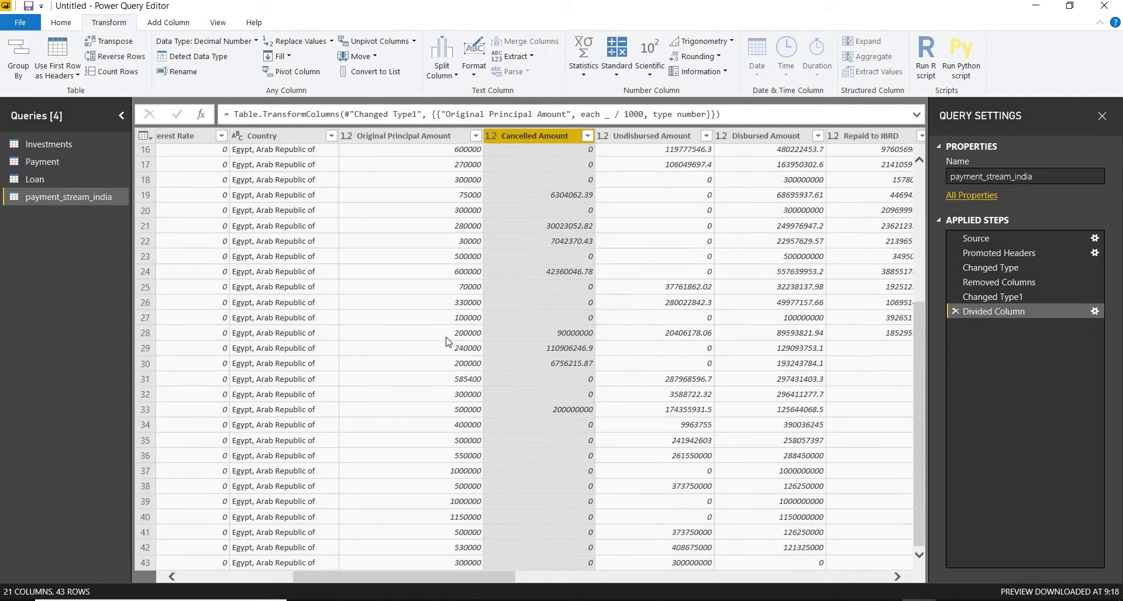
{"action": "left_click", "coordinate": [617, 65]}
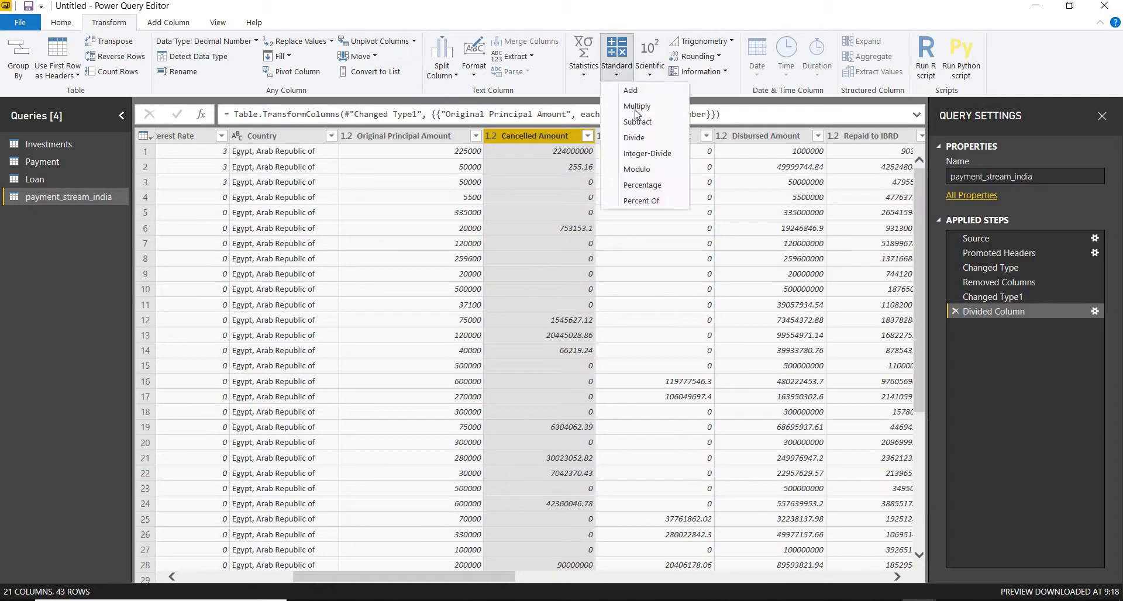
{"action": "left_click", "coordinate": [634, 137]}
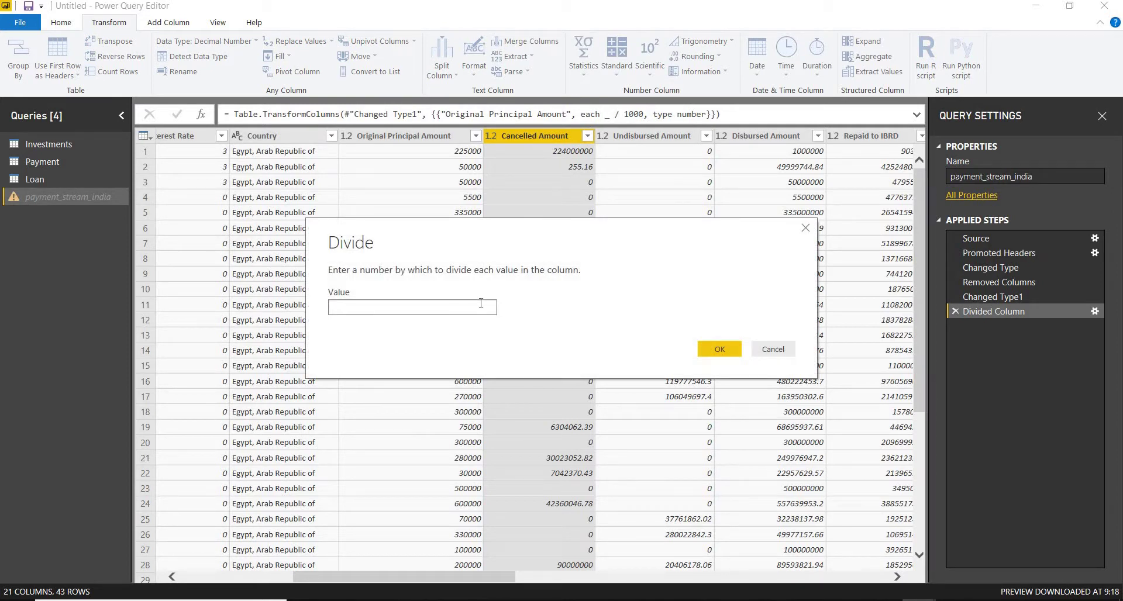
{"action": "type", "text": "1000"}
{"action": "left_click", "coordinate": [719, 350]}
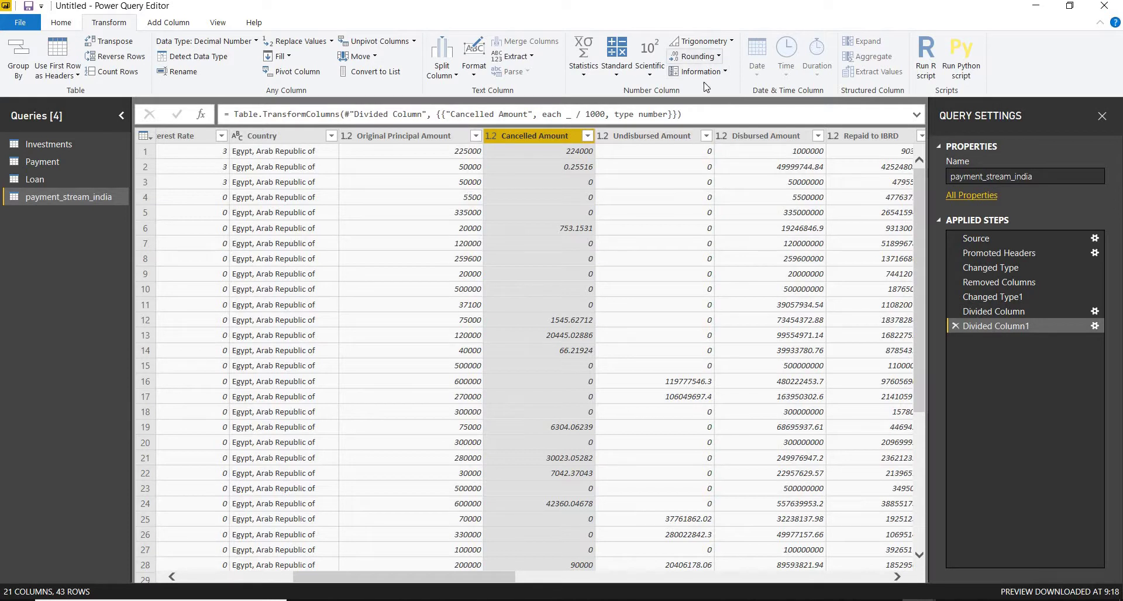
{"action": "left_click", "coordinate": [695, 57]}
{"action": "left_click", "coordinate": [706, 90]}
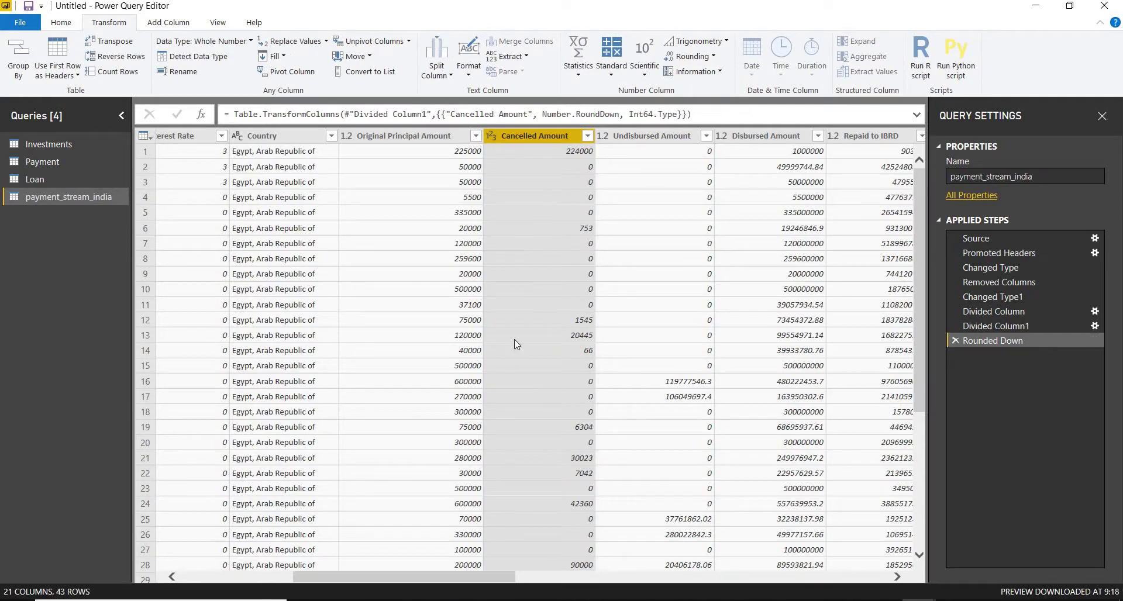
Divide the Undisbursed Amount column by 100 and round its values down.
{"action": "left_click", "coordinate": [647, 135]}
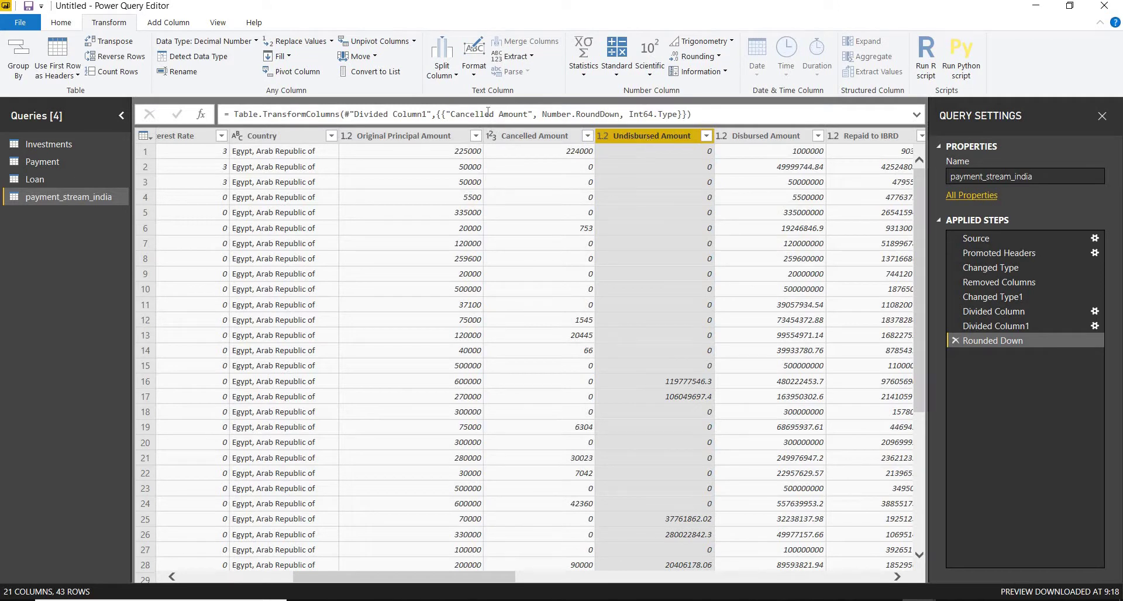
{"action": "left_click", "coordinate": [616, 62]}
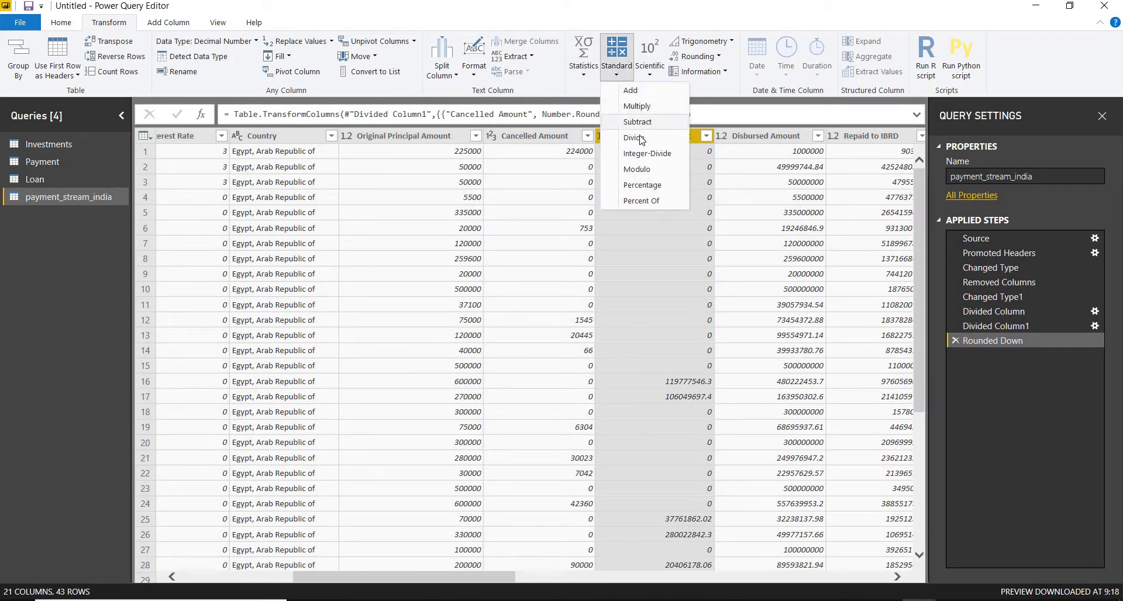
{"action": "left_click", "coordinate": [638, 138]}
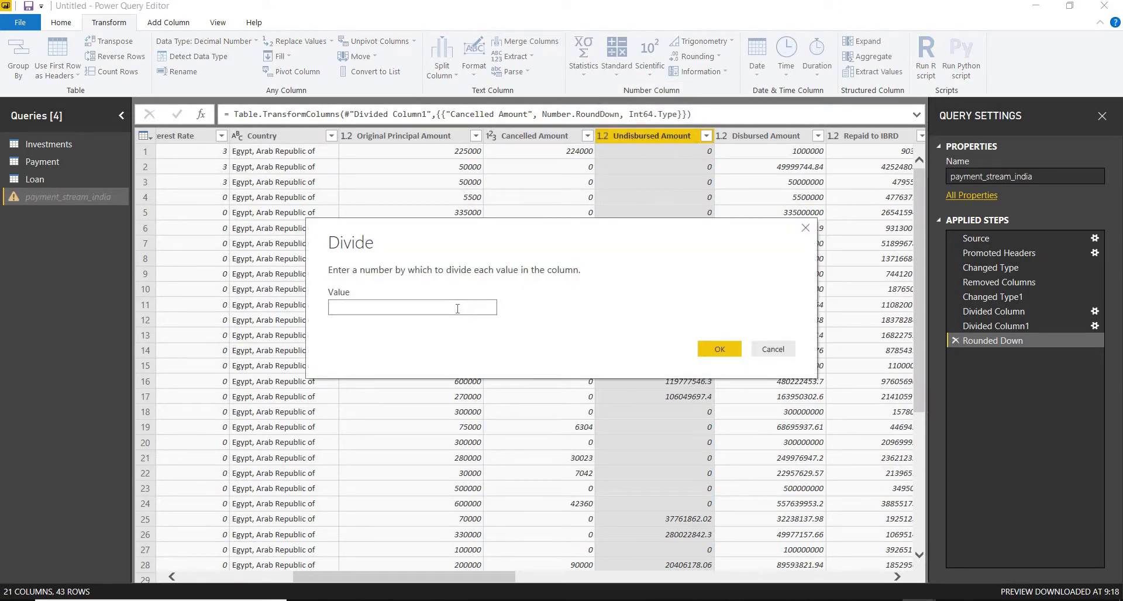
{"action": "type", "text": "100"}
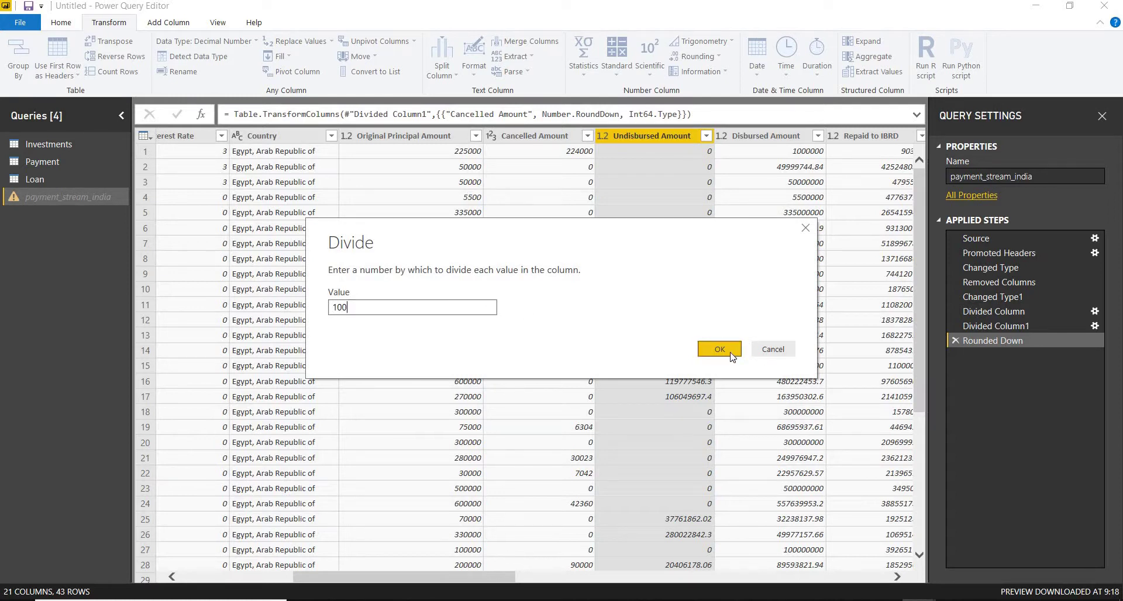
{"action": "left_click", "coordinate": [720, 350]}
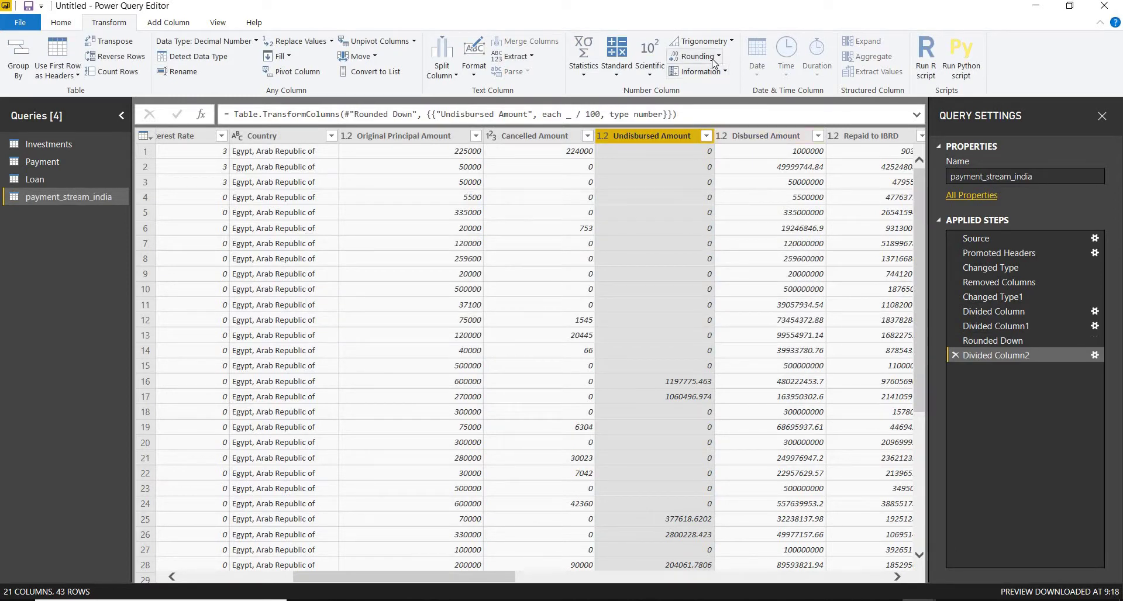
{"action": "left_click", "coordinate": [713, 63]}
{"action": "left_click", "coordinate": [702, 88]}
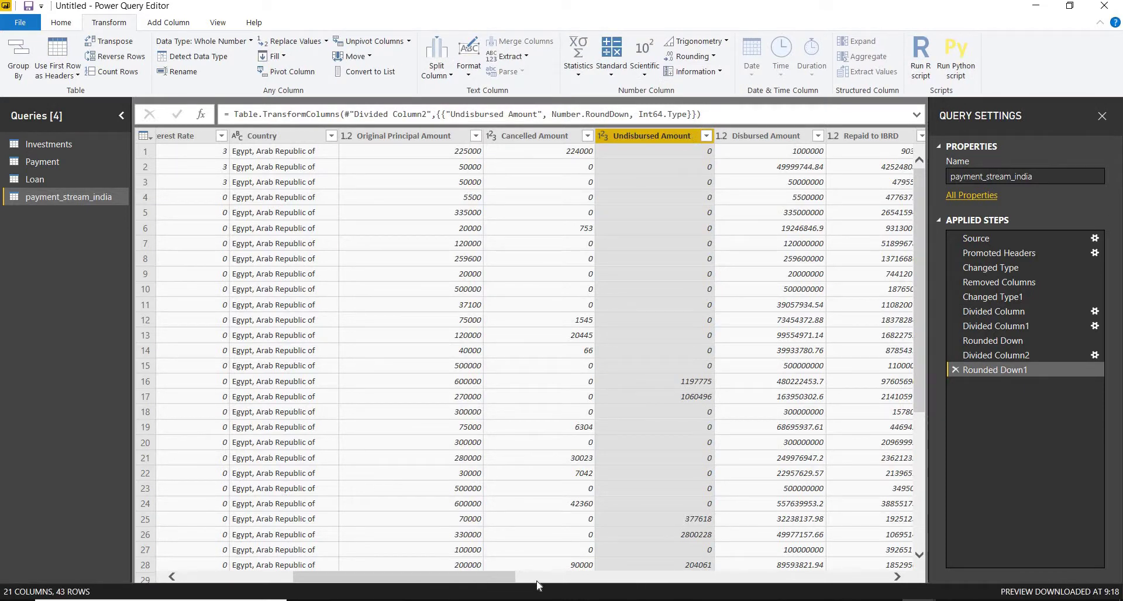
Divide the Disbursed Amount column by 1000 and round its values down.
{"action": "scroll", "coordinate": [538, 579], "scroll_direction": "right", "scroll_amount": 6}
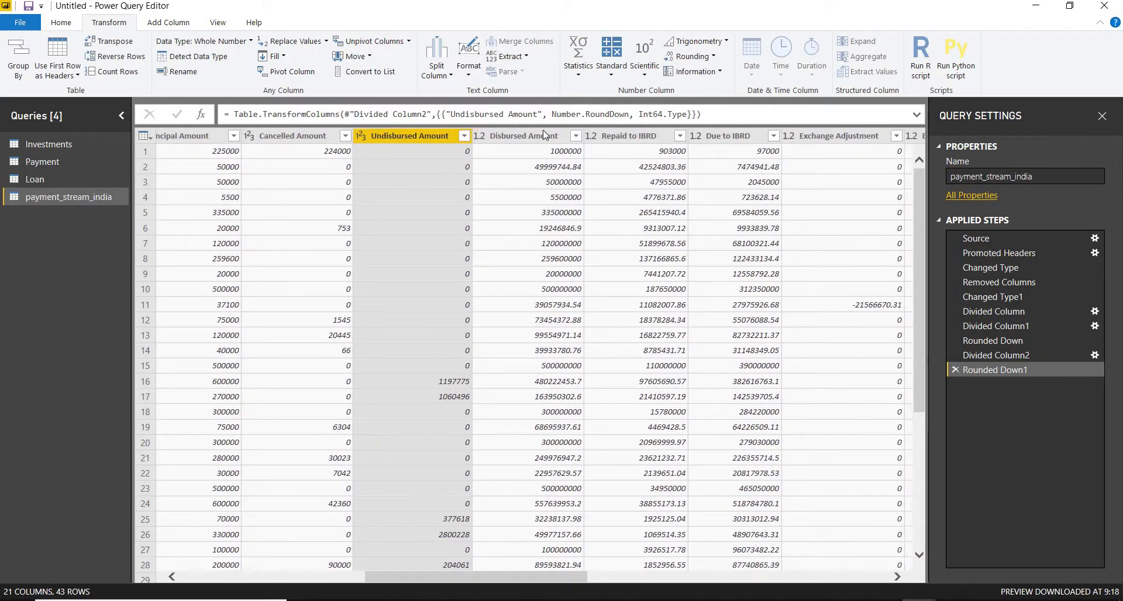
{"action": "left_click", "coordinate": [616, 62]}
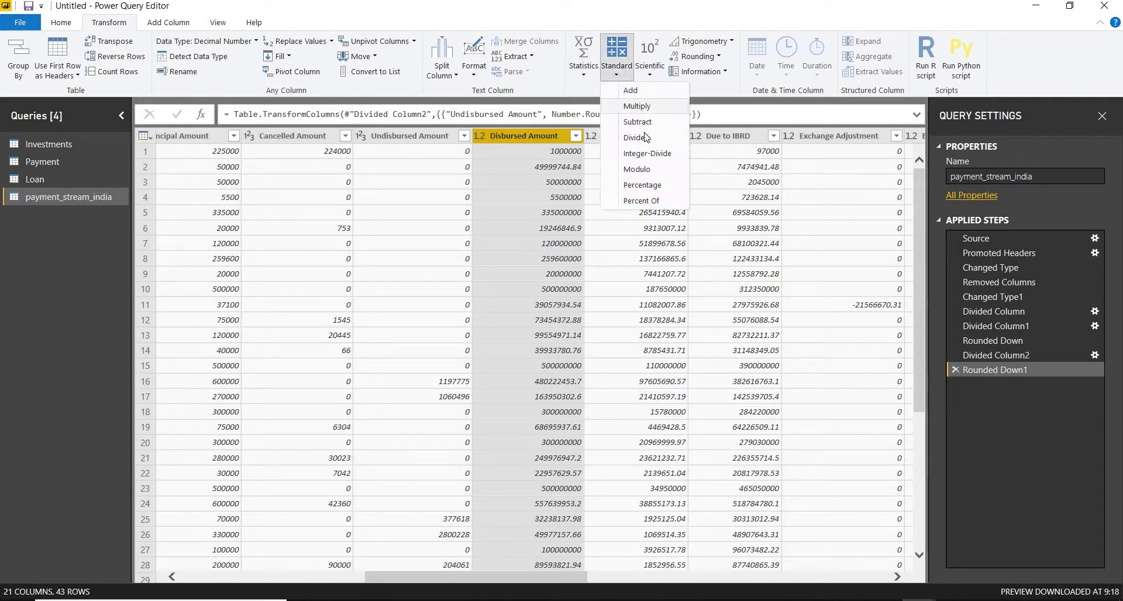
{"action": "left_click", "coordinate": [645, 140]}
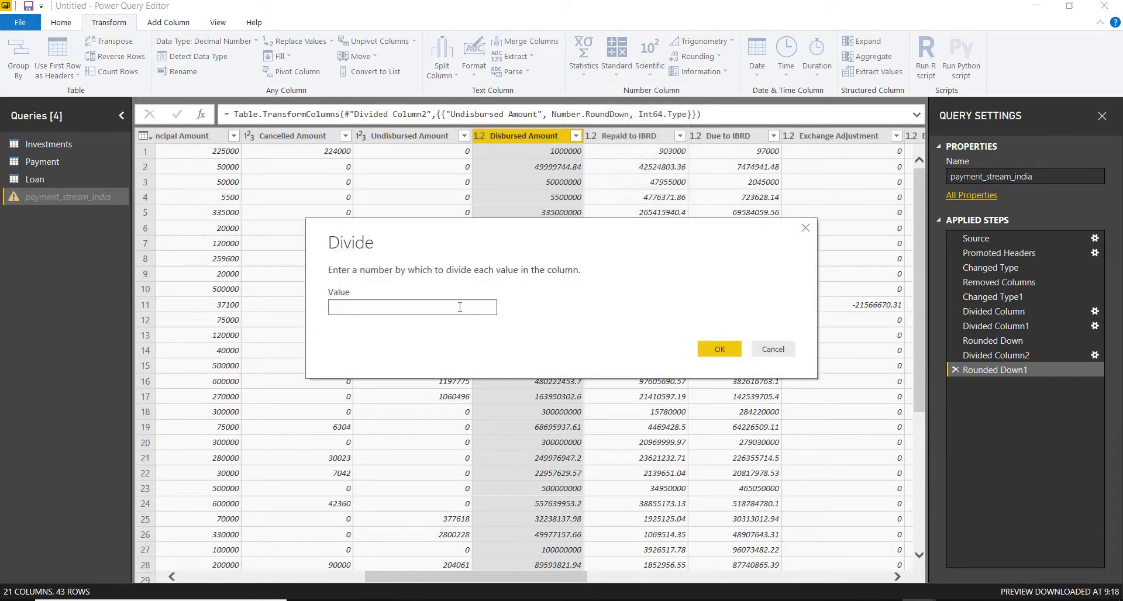
{"action": "left_click", "coordinate": [460, 307]}
{"action": "type", "text": "1000"}
{"action": "left_click", "coordinate": [710, 345]}
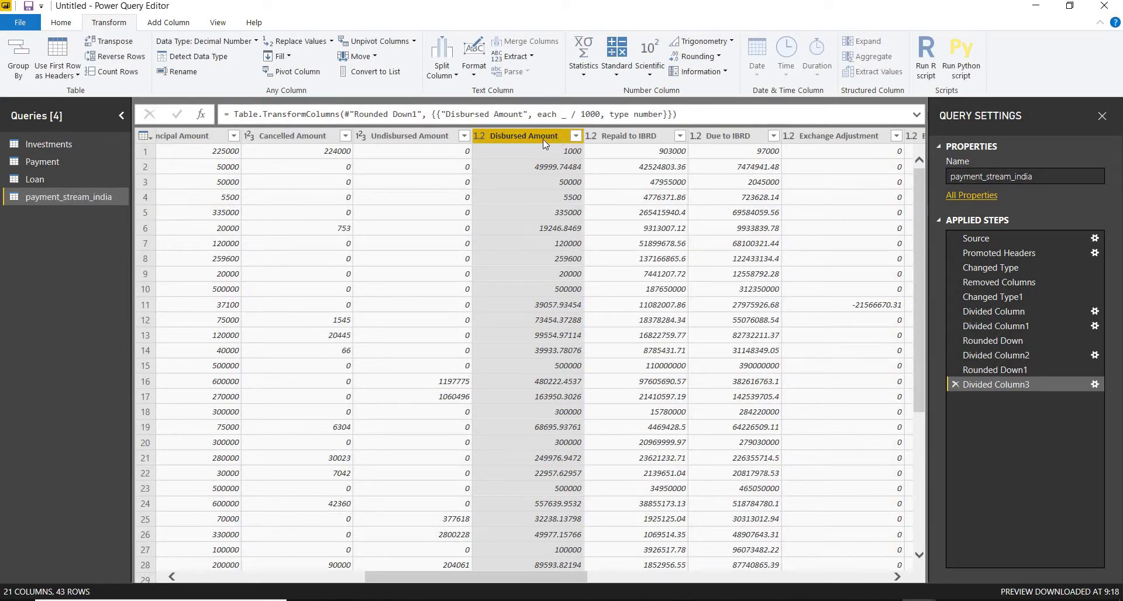
{"action": "left_click", "coordinate": [699, 57]}
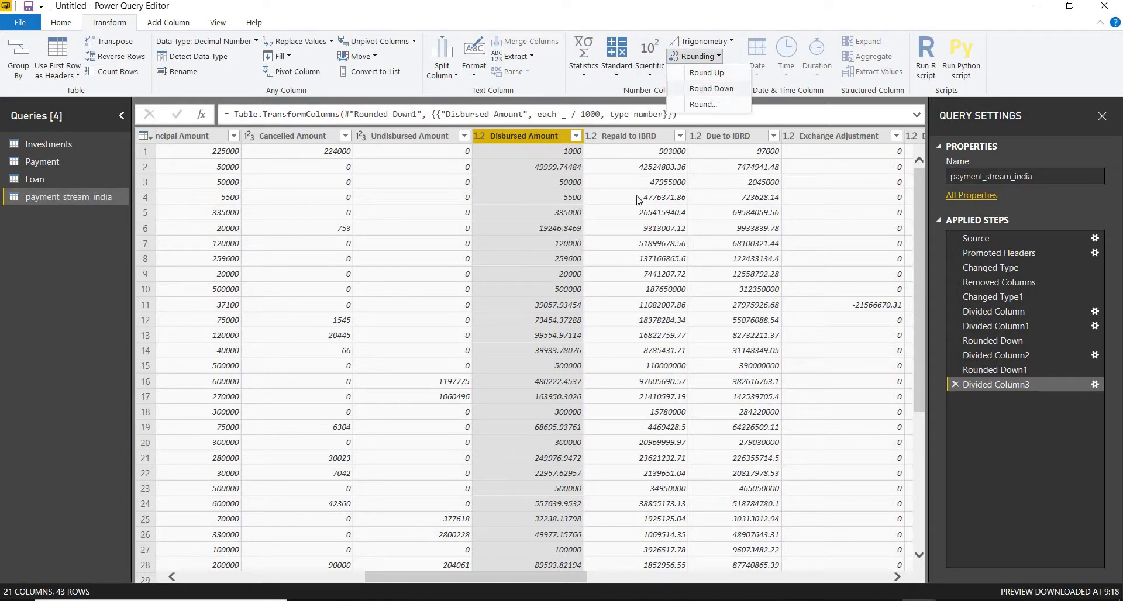
{"action": "left_click", "coordinate": [518, 202]}
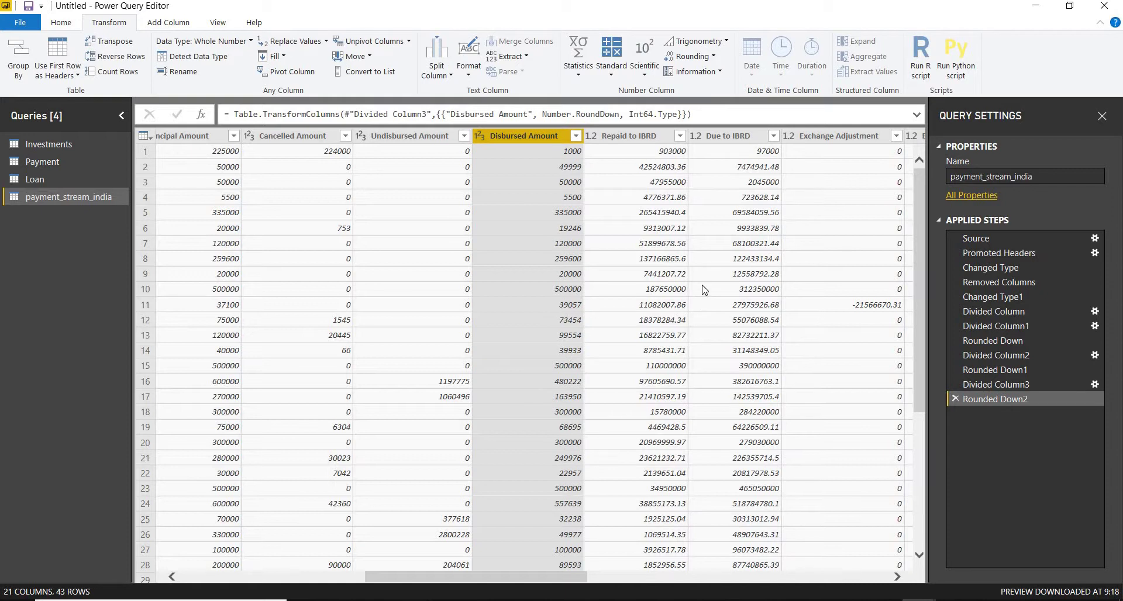
Divide the Repaid to IBRD column by 1000 and round its values down.
{"action": "left_click", "coordinate": [638, 136]}
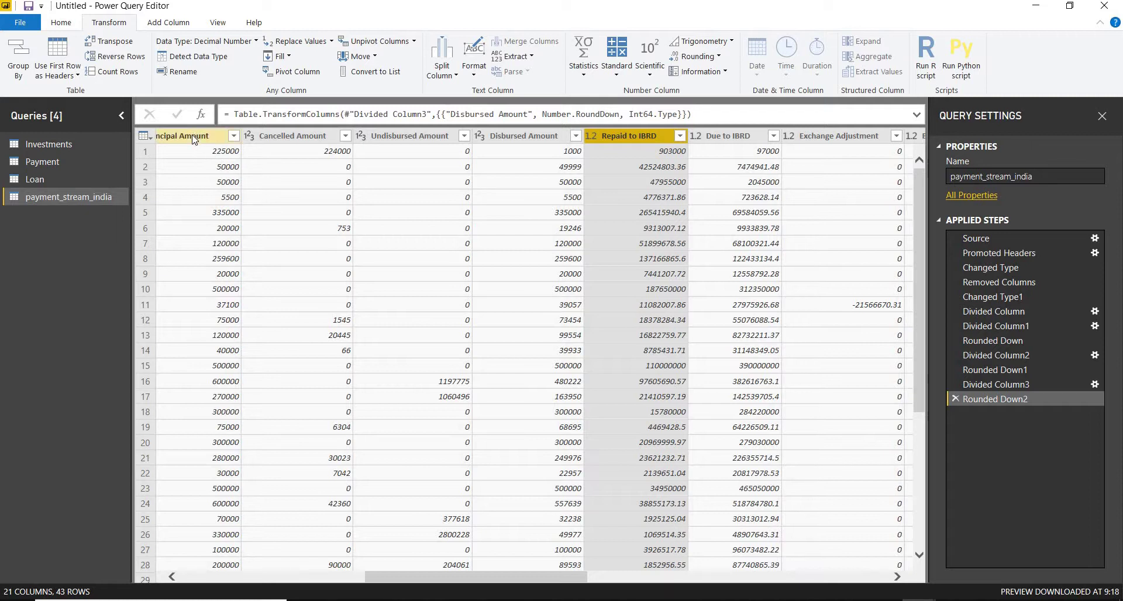
{"action": "left_click", "coordinate": [537, 138]}
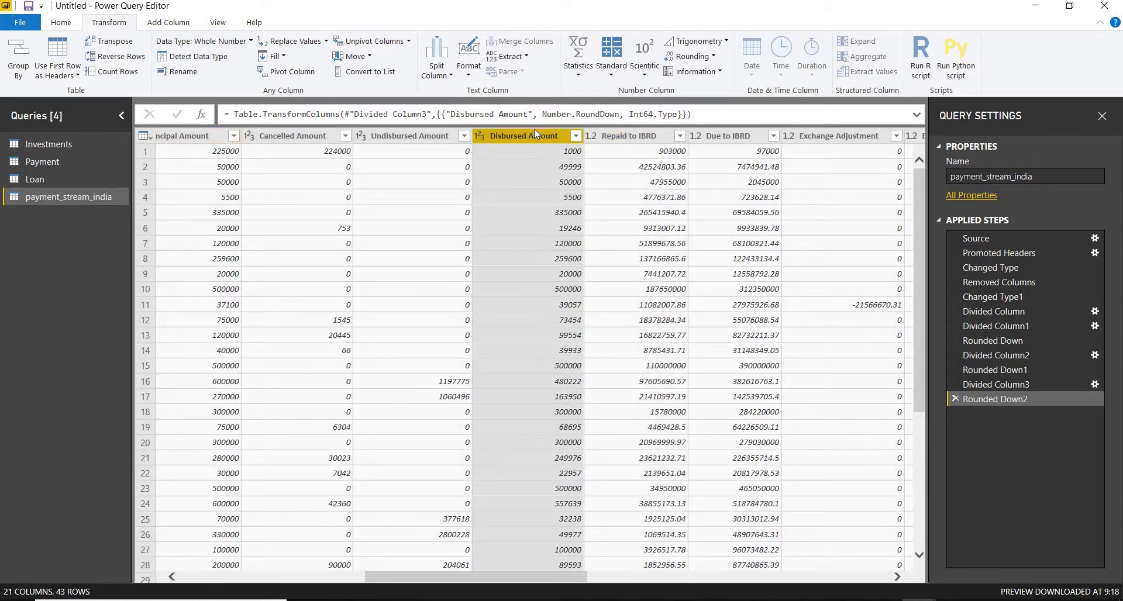
{"action": "left_click", "coordinate": [637, 136]}
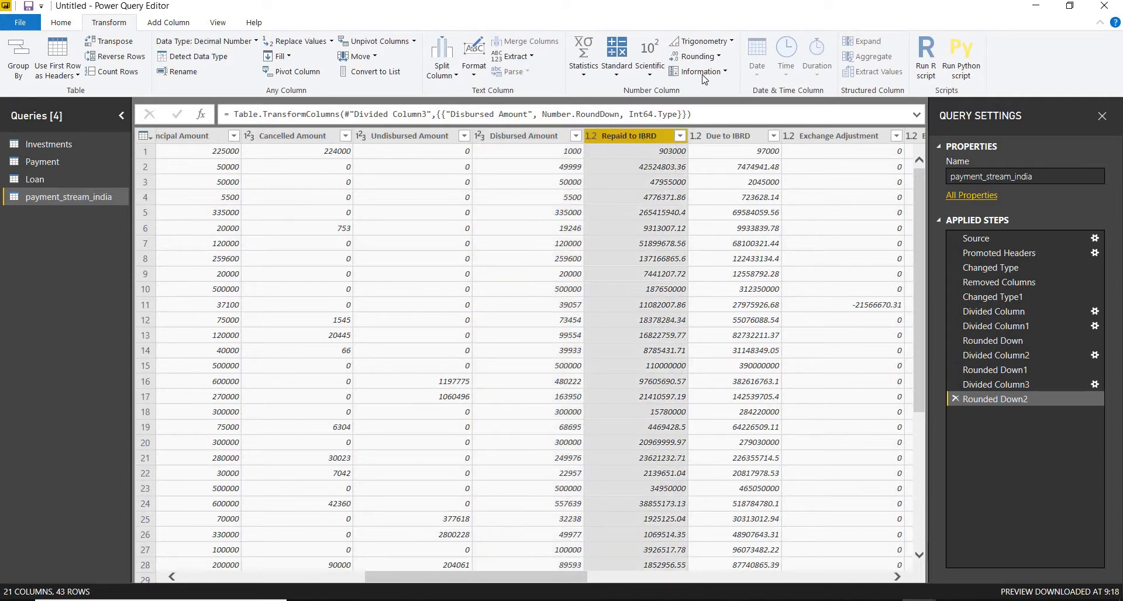
{"action": "left_click", "coordinate": [615, 83]}
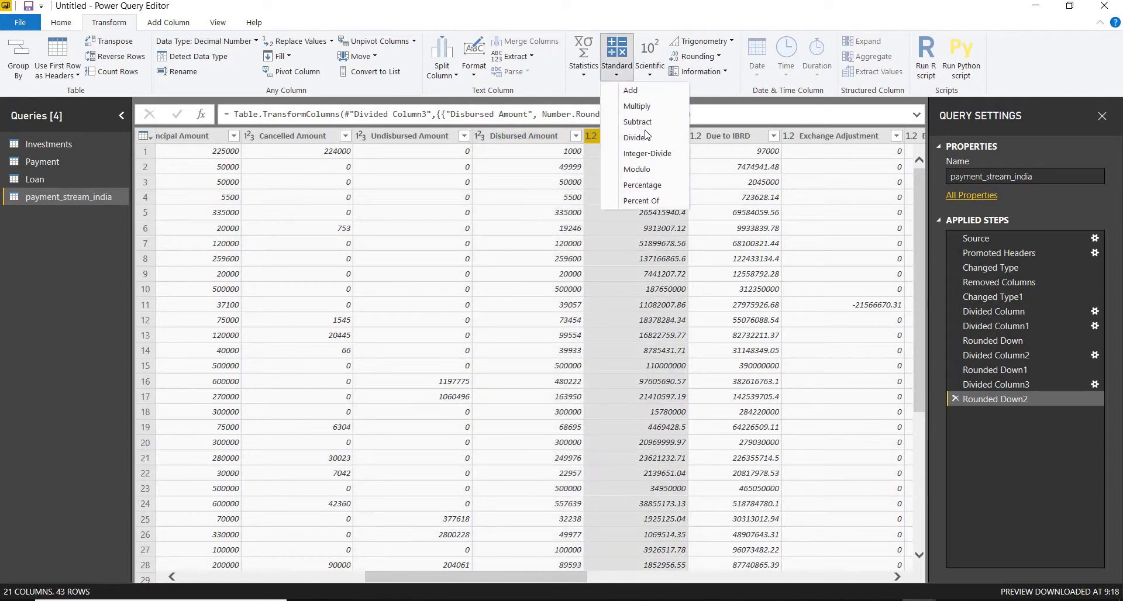
{"action": "left_click", "coordinate": [628, 137]}
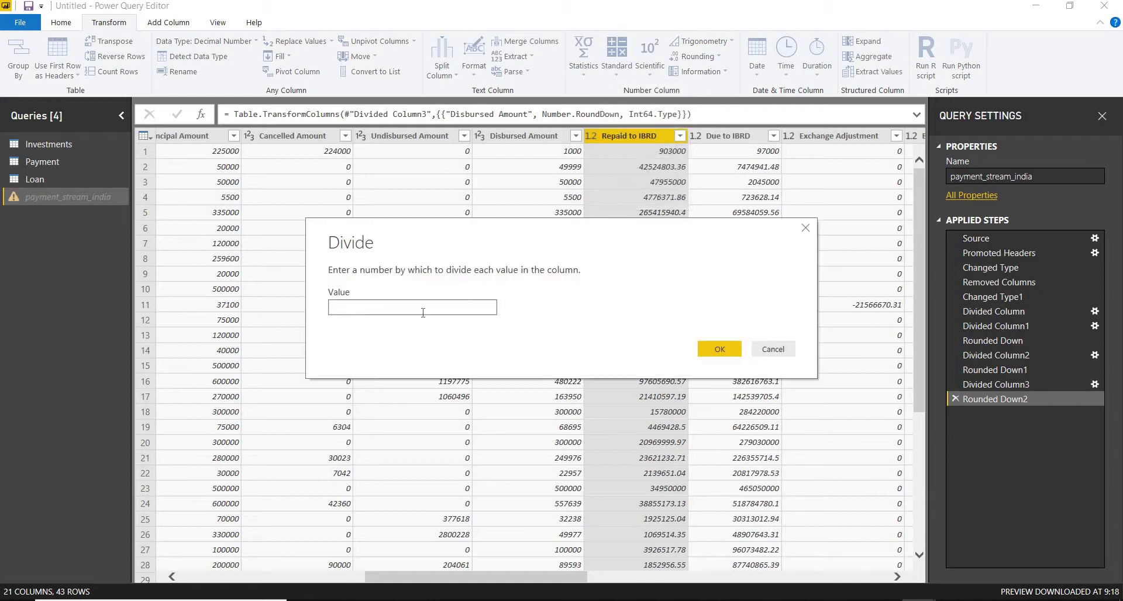
{"action": "type", "text": "1000"}
{"action": "left_click", "coordinate": [721, 351]}
{"action": "left_click", "coordinate": [696, 57]}
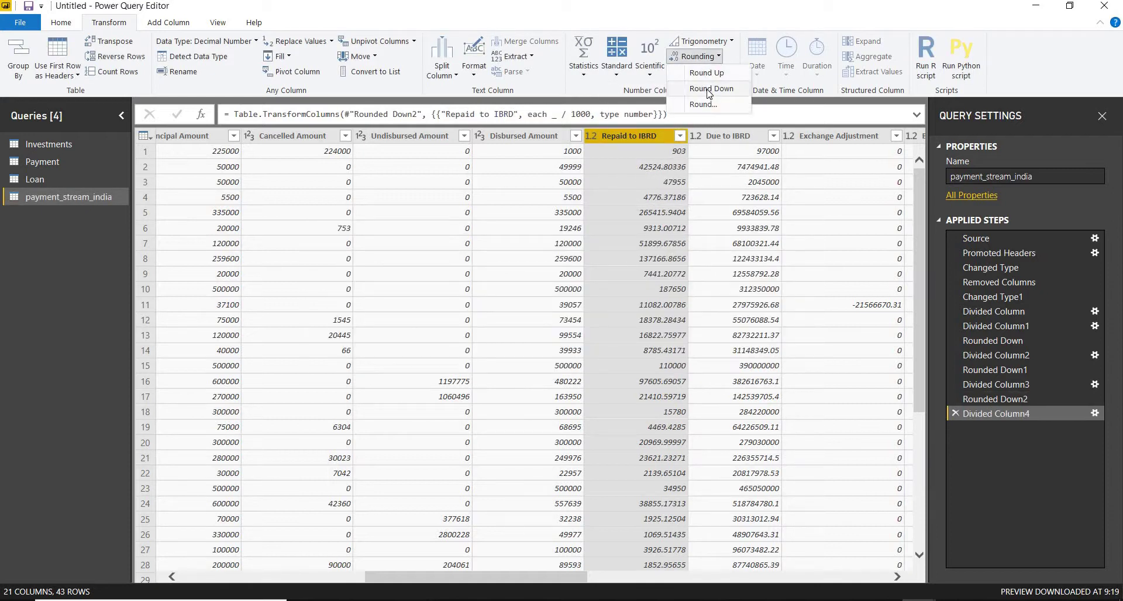
{"action": "left_click", "coordinate": [693, 86]}
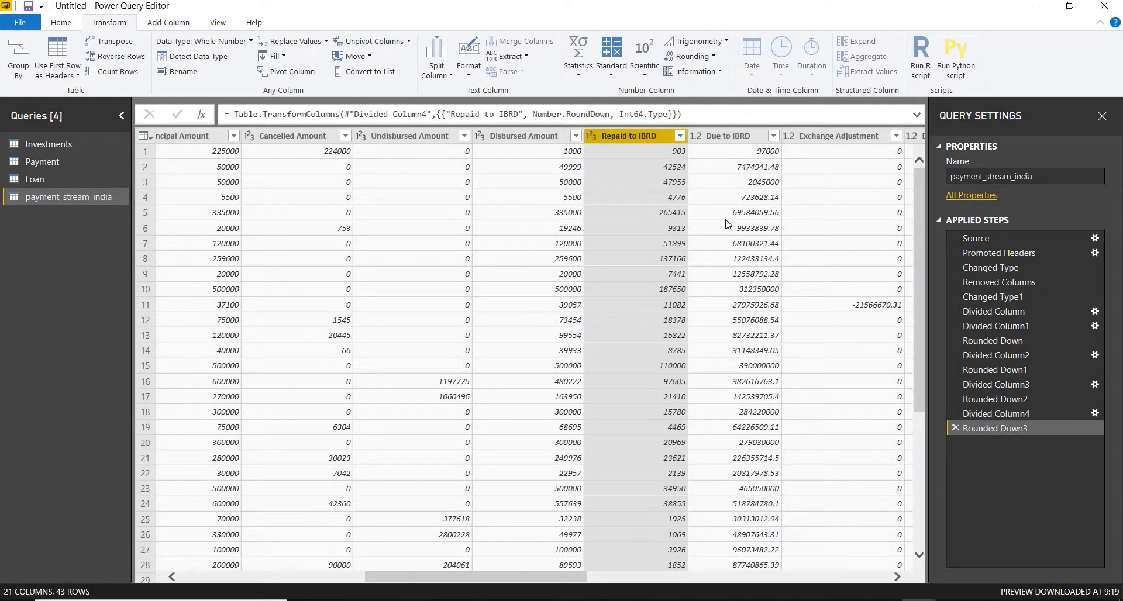
Remove all columns from Due to IBRD through Guarantor from the payment_stream_india query.
{"action": "left_click", "coordinate": [732, 138]}
{"action": "key", "text": "shift+Right"}
{"action": "key", "text": "shift+Right"}
{"action": "key", "text": "shift+Right"}
{"action": "key", "text": "shift+Right"}
{"action": "key", "text": "shift+Right"}
{"action": "key", "text": "shift+Right"}
{"action": "key", "text": "shift+Right"}
{"action": "key", "text": "shift+Right"}
{"action": "key", "text": "shift+Right"}
{"action": "key", "text": "shift+Right"}
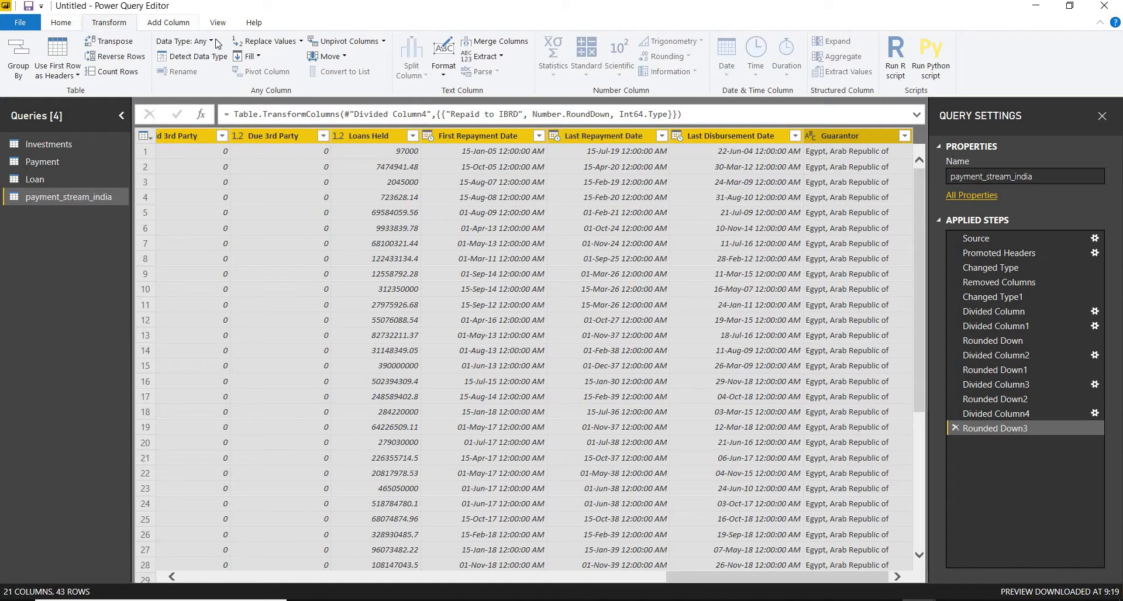
{"action": "left_click", "coordinate": [64, 22]}
{"action": "left_click", "coordinate": [418, 49]}
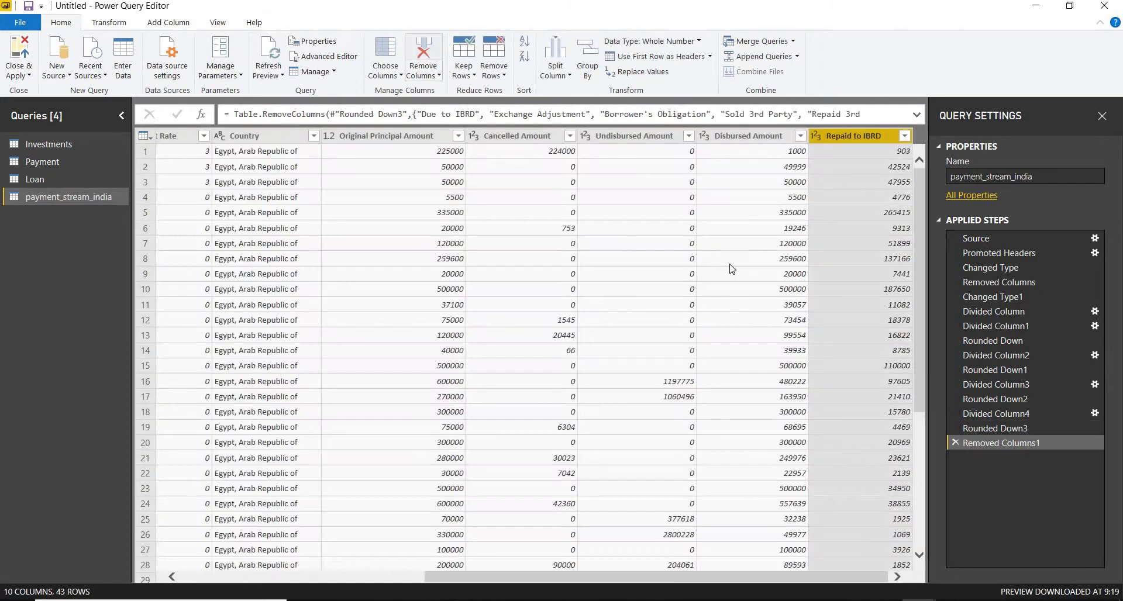
Rename the payment_stream_india query as Money.
{"action": "double_click", "coordinate": [87, 195]}
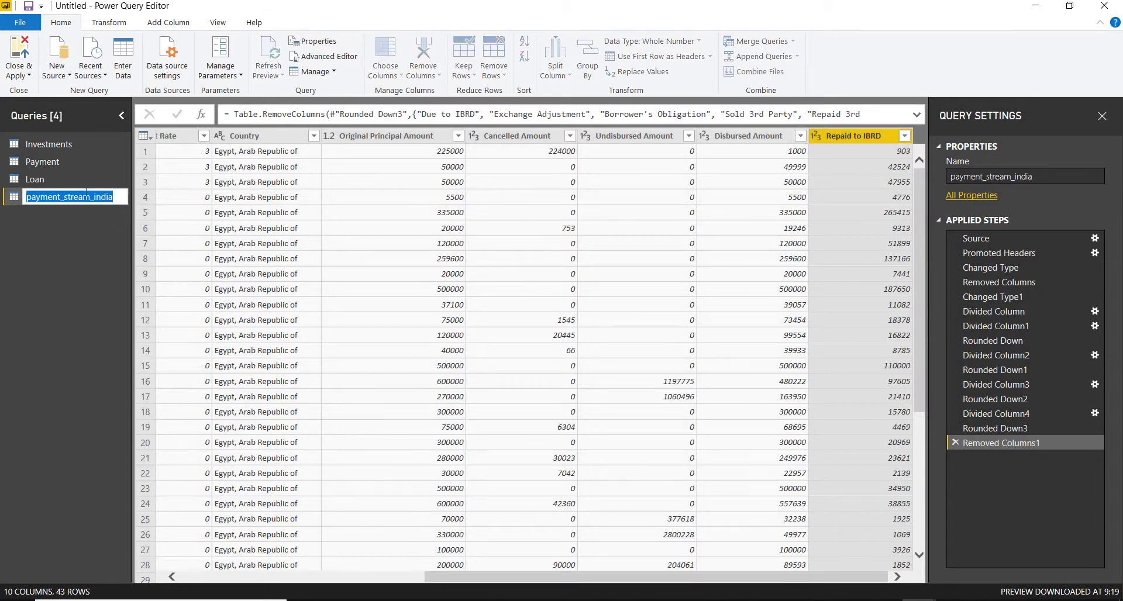
{"action": "type", "text": "Money"}
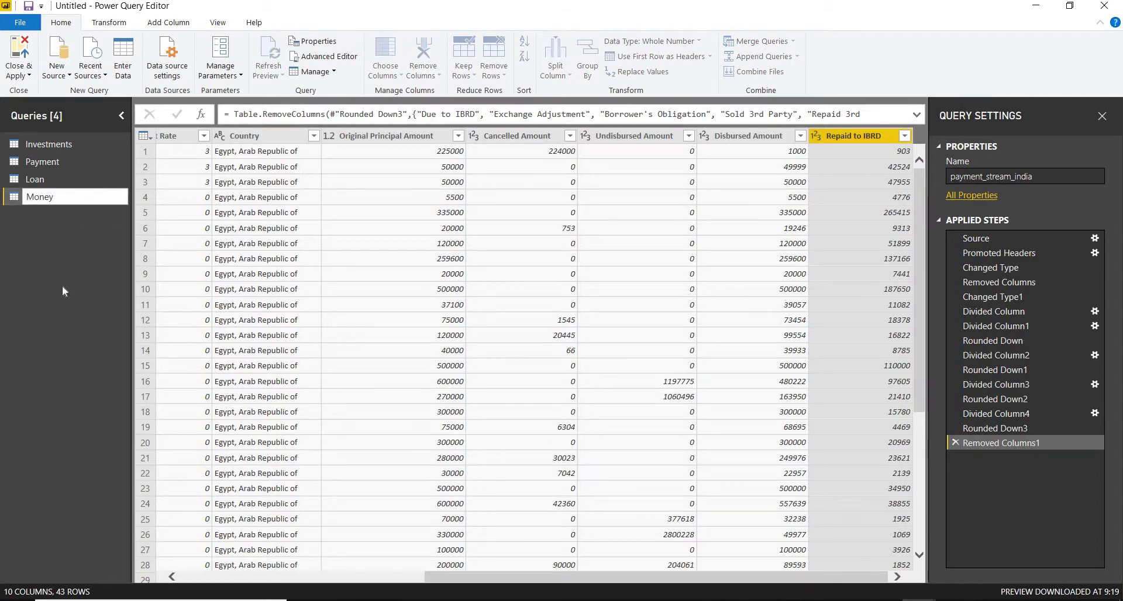
{"action": "key", "text": "Return"}
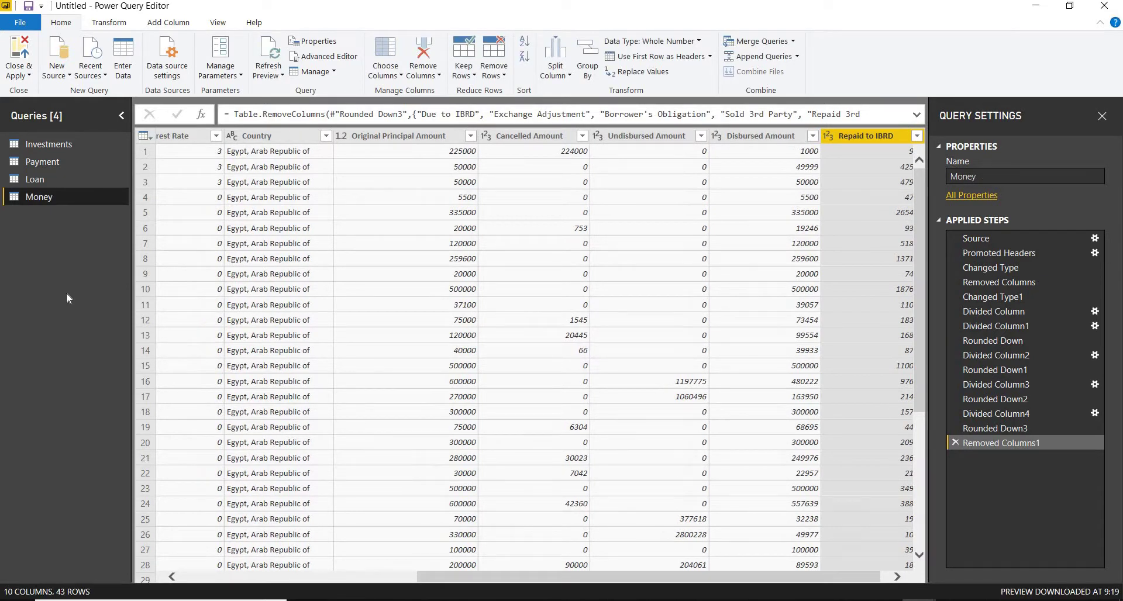
Import total_loan_of_india_that_pay.csv from the India Data folder as a new query, keeping the semicolon delimiter.
{"action": "left_click", "coordinate": [69, 74]}
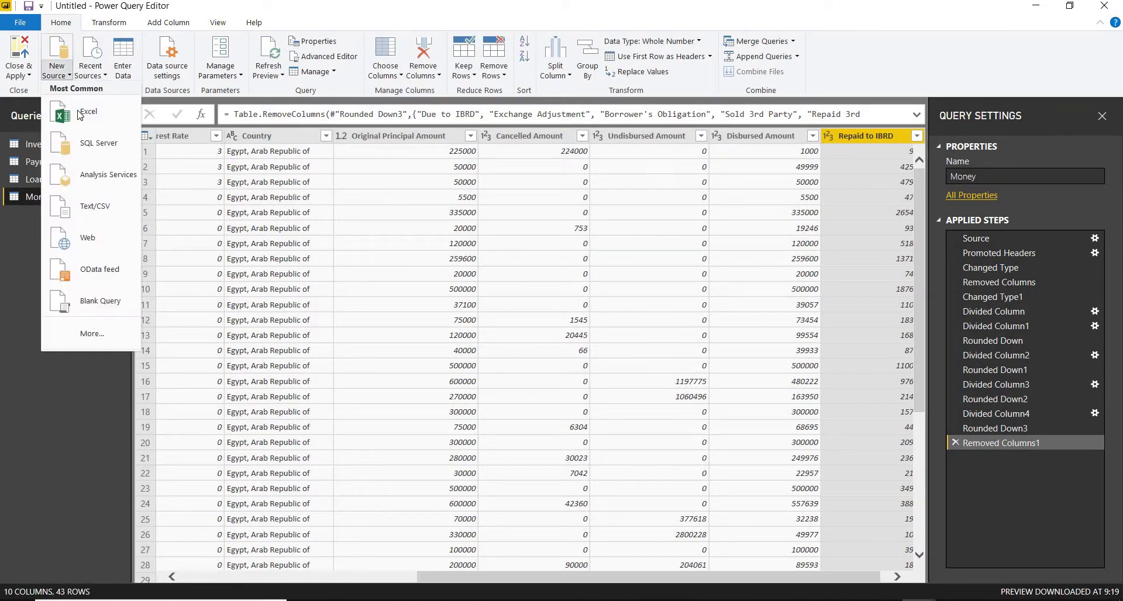
{"action": "left_click", "coordinate": [474, 211]}
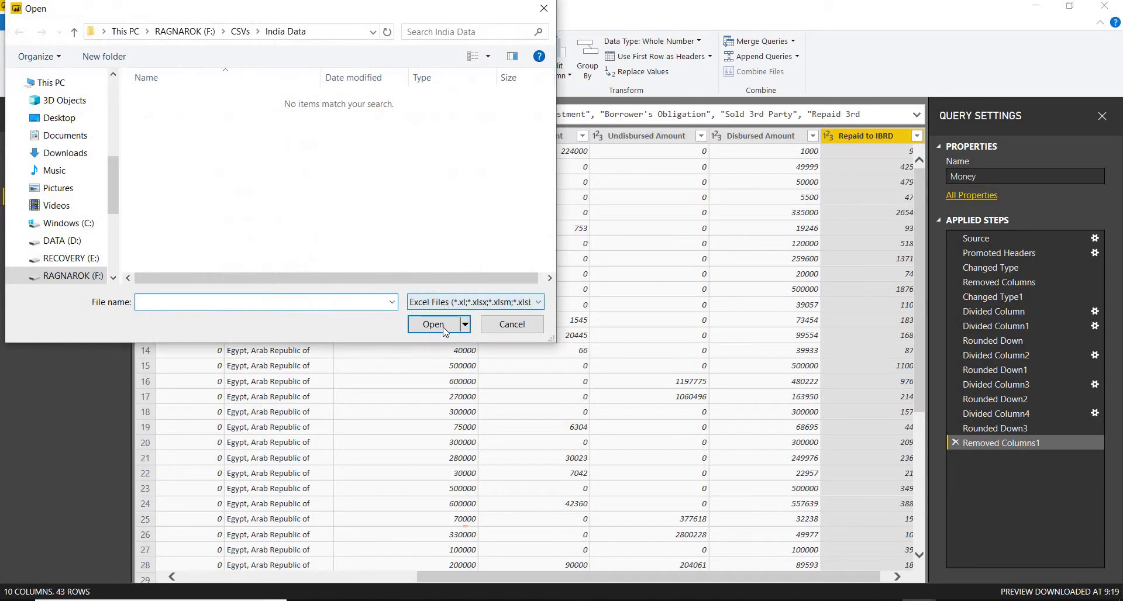
{"action": "left_click", "coordinate": [433, 302]}
{"action": "left_click", "coordinate": [276, 165]}
{"action": "left_click", "coordinate": [238, 165]}
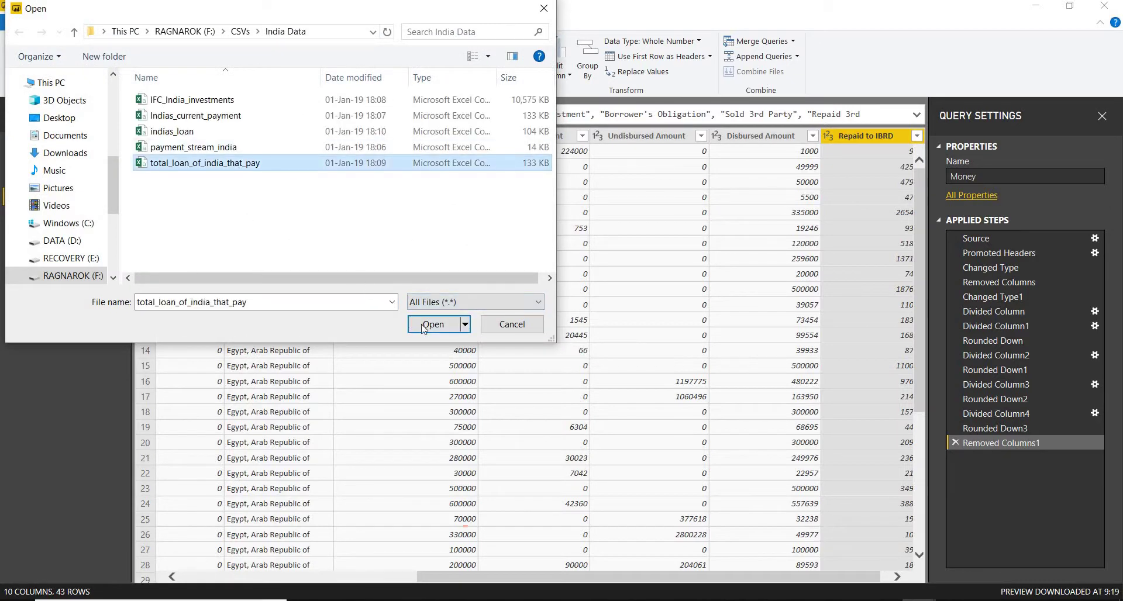
{"action": "left_click", "coordinate": [436, 324]}
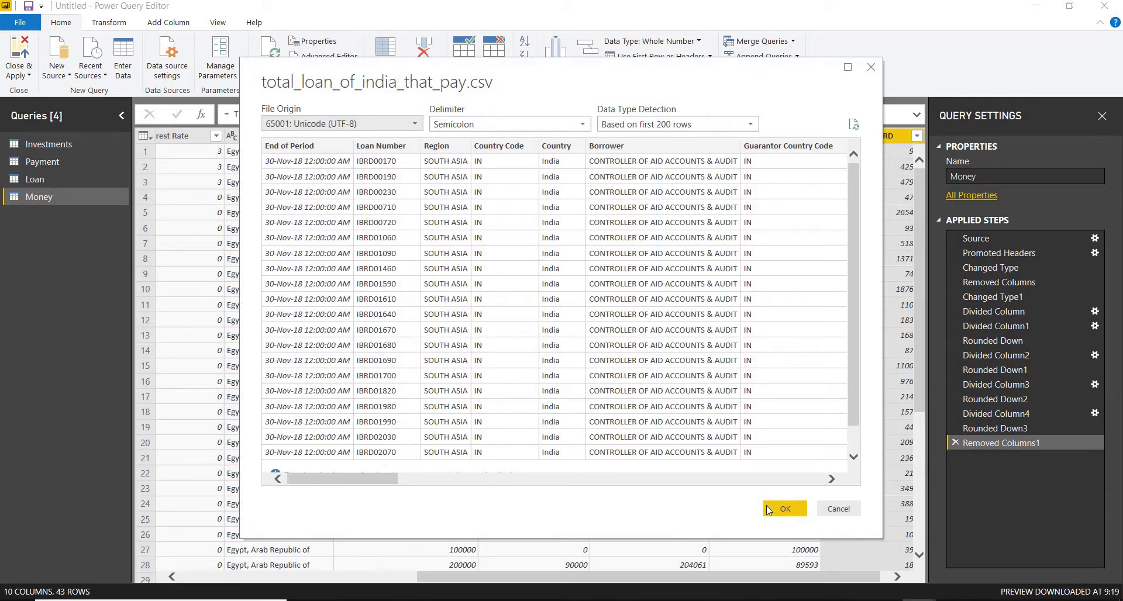
{"action": "left_click", "coordinate": [768, 511]}
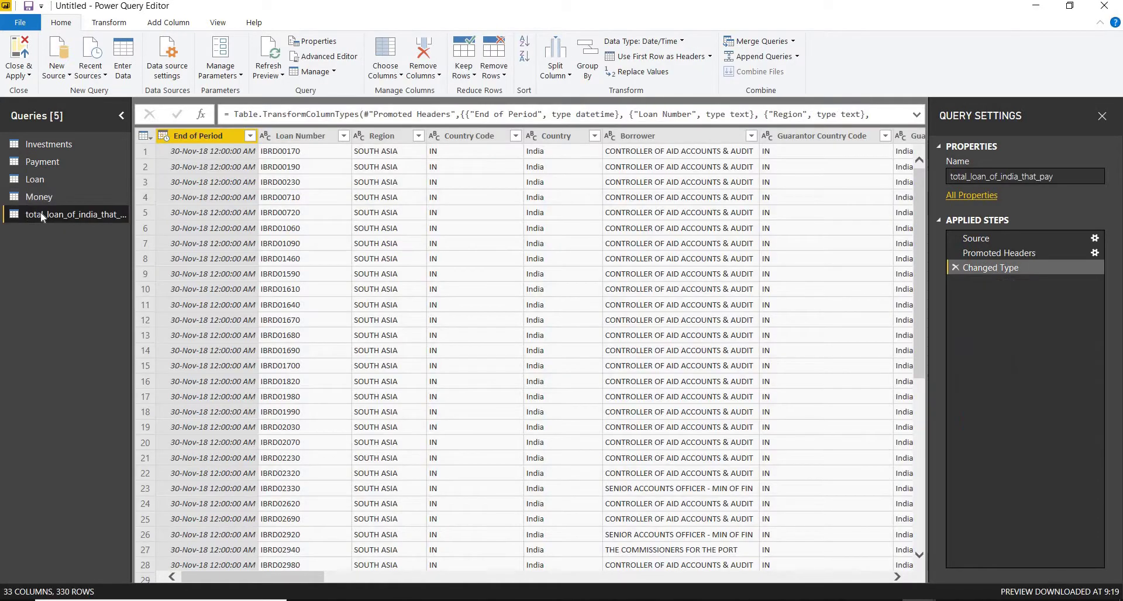
Rename the total_loan_of_india_that_pay query as Total Loans.
{"action": "double_click", "coordinate": [47, 215]}
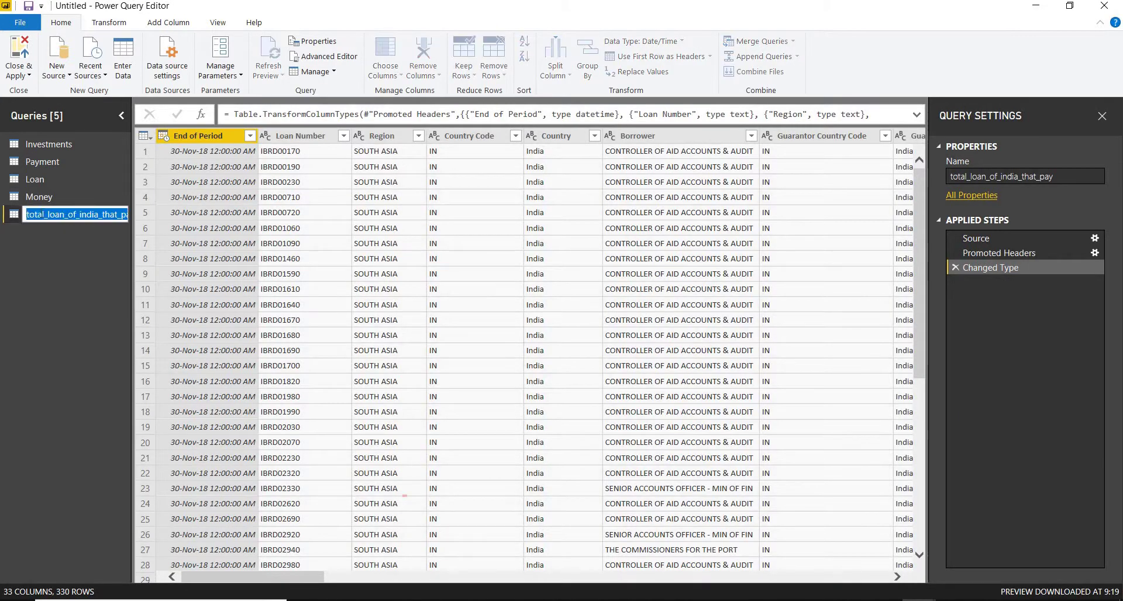
{"action": "double_click", "coordinate": [55, 212]}
{"action": "type", "text": "Total Loans"}
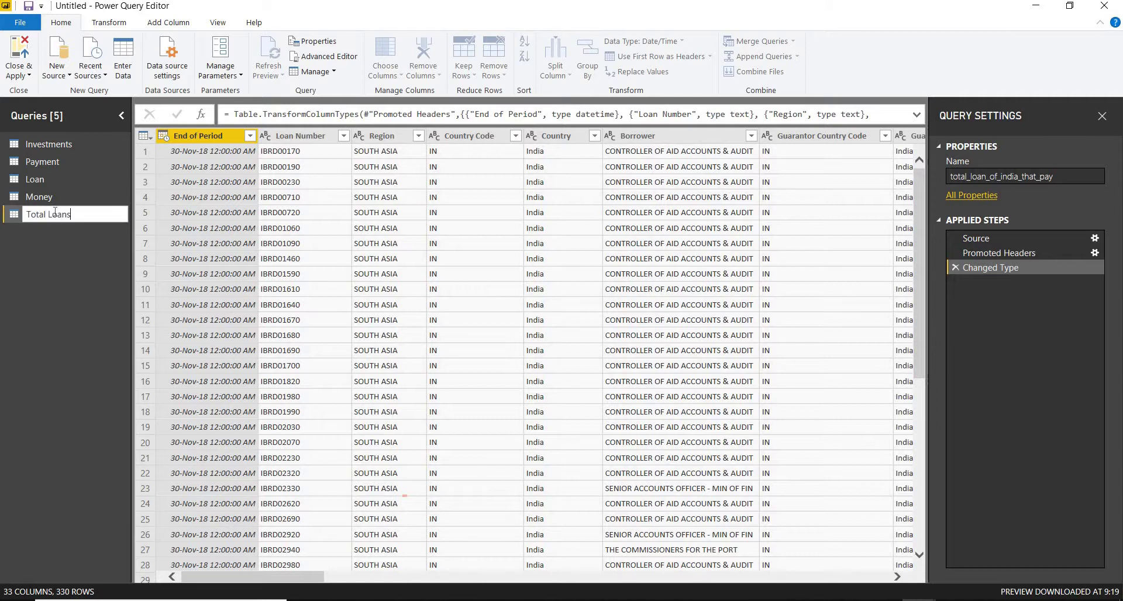
{"action": "key", "text": "Return"}
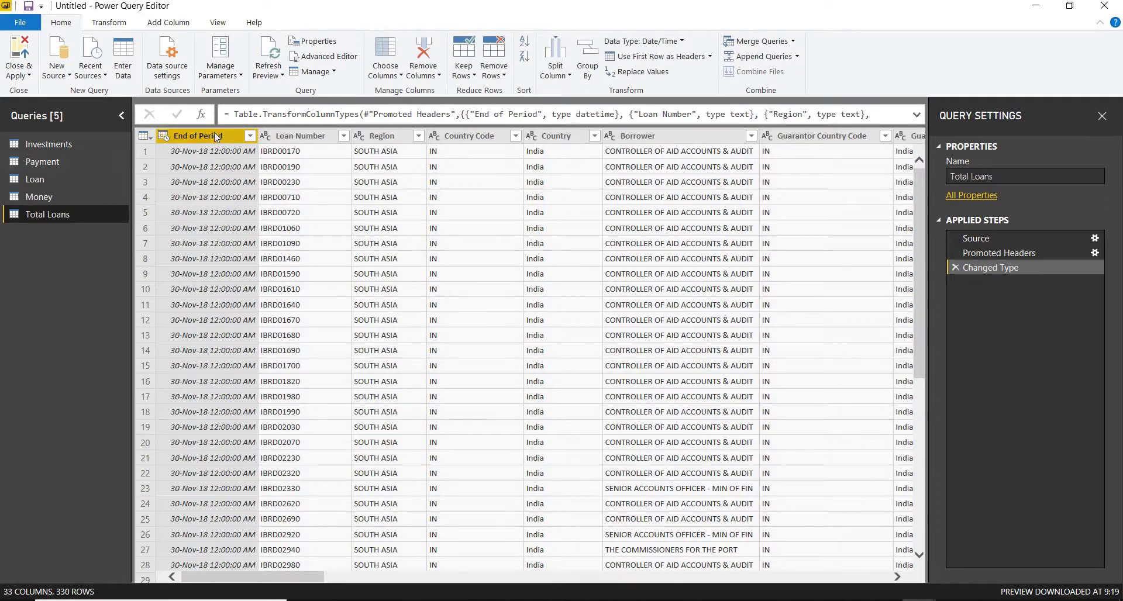
Change the End of Period column's data type to Date, adding the conversion as a new step.
{"action": "left_click", "coordinate": [680, 40]}
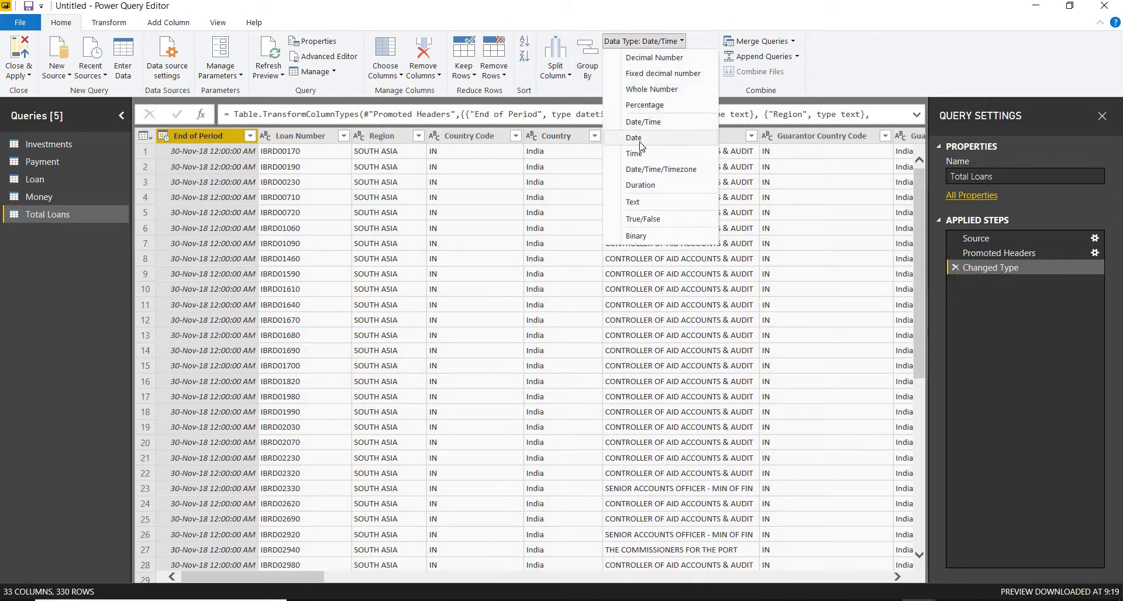
{"action": "left_click", "coordinate": [634, 138]}
{"action": "left_click", "coordinate": [623, 343]}
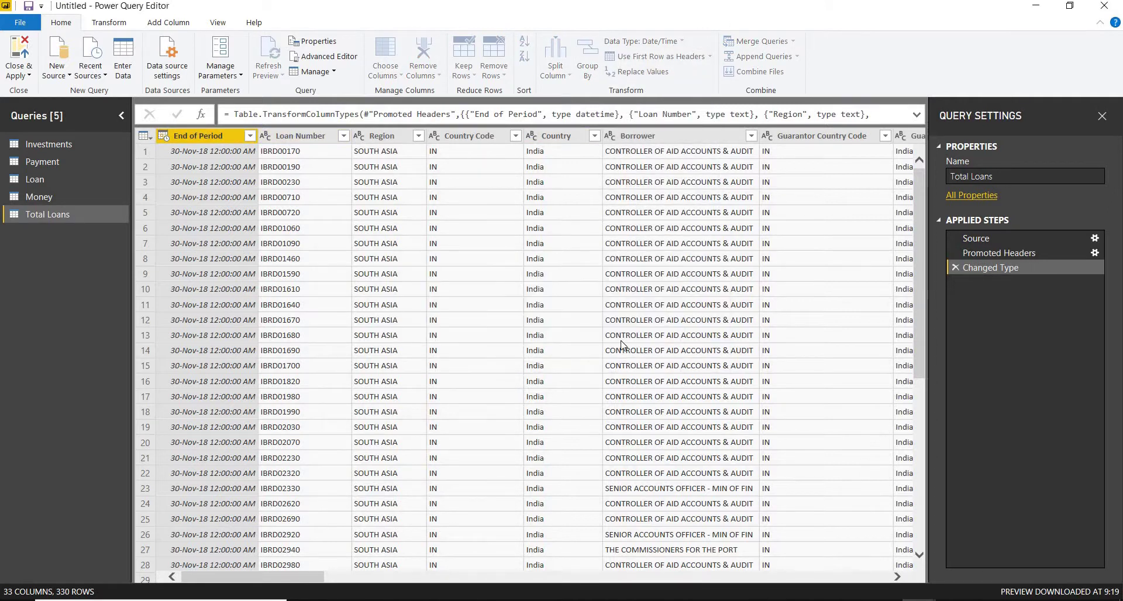
Remove all columns from Region through Loan Type from the Total Loans query.
{"action": "left_click", "coordinate": [299, 137]}
{"action": "left_click", "coordinate": [374, 141]}
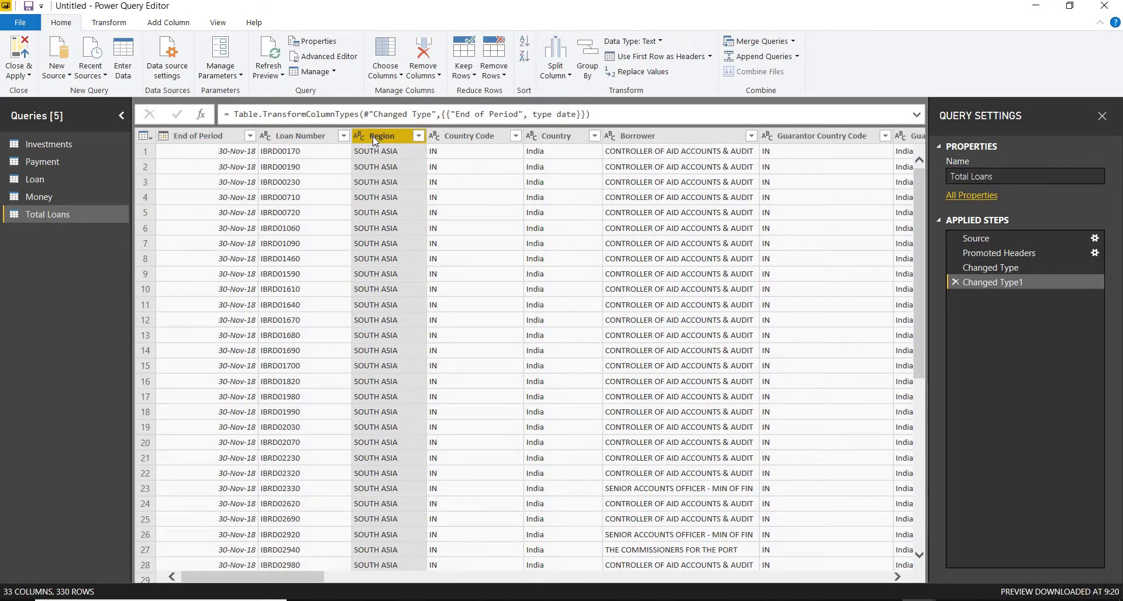
{"action": "key", "text": "shift+Right"}
{"action": "key", "text": "shift+Right"}
{"action": "key", "text": "shift+Right"}
{"action": "key", "text": "shift+Right"}
{"action": "key", "text": "shift+Right"}
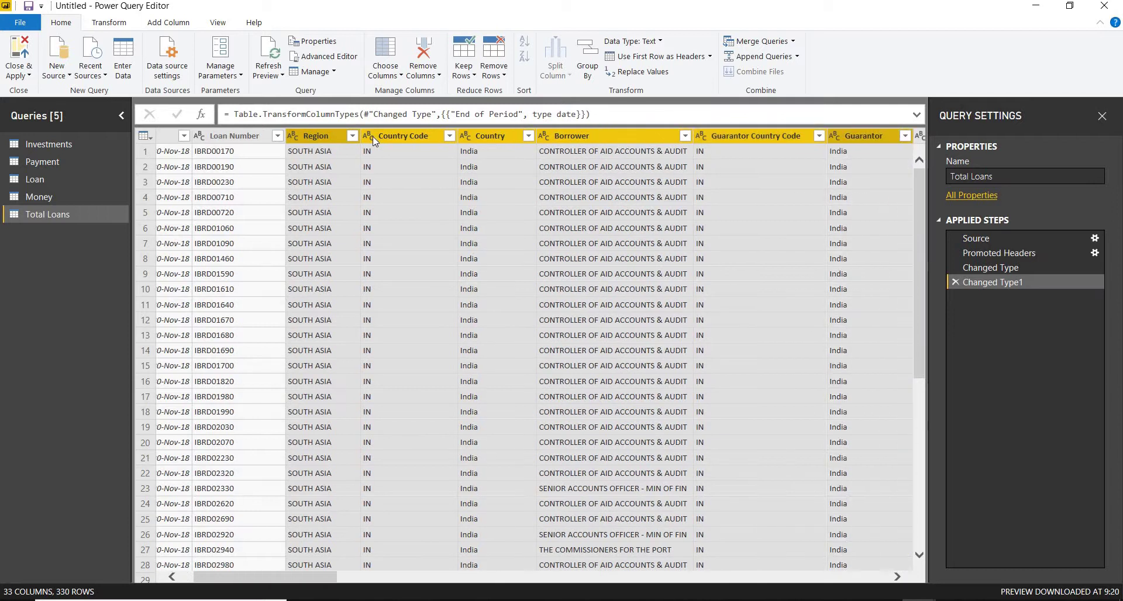
{"action": "key", "text": "shift+Right"}
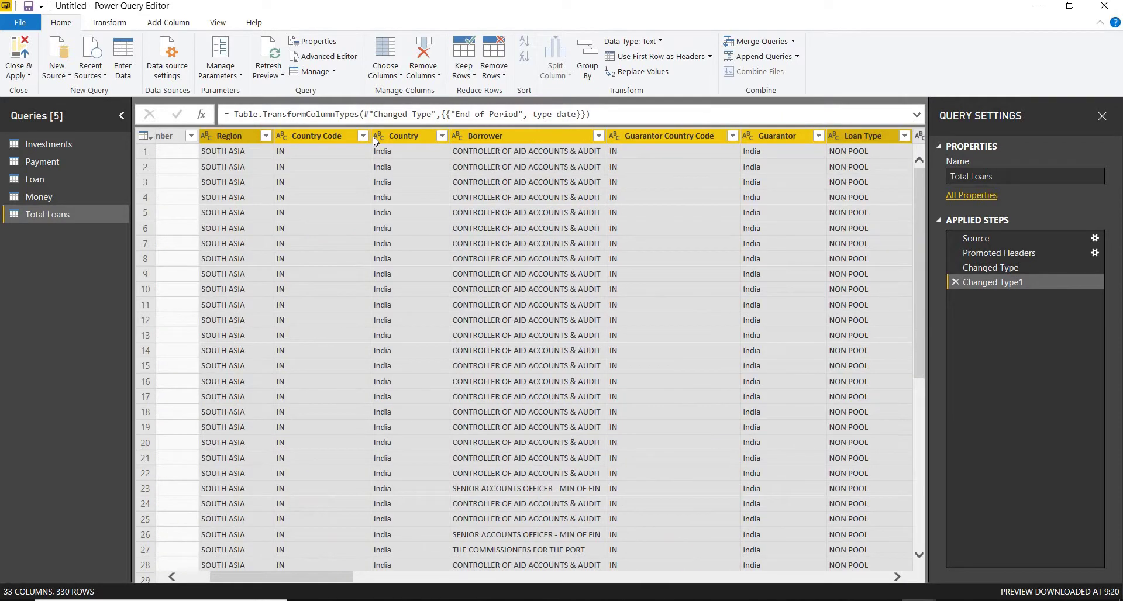
{"action": "key", "text": "shift+Right"}
{"action": "key", "text": "shift+Left"}
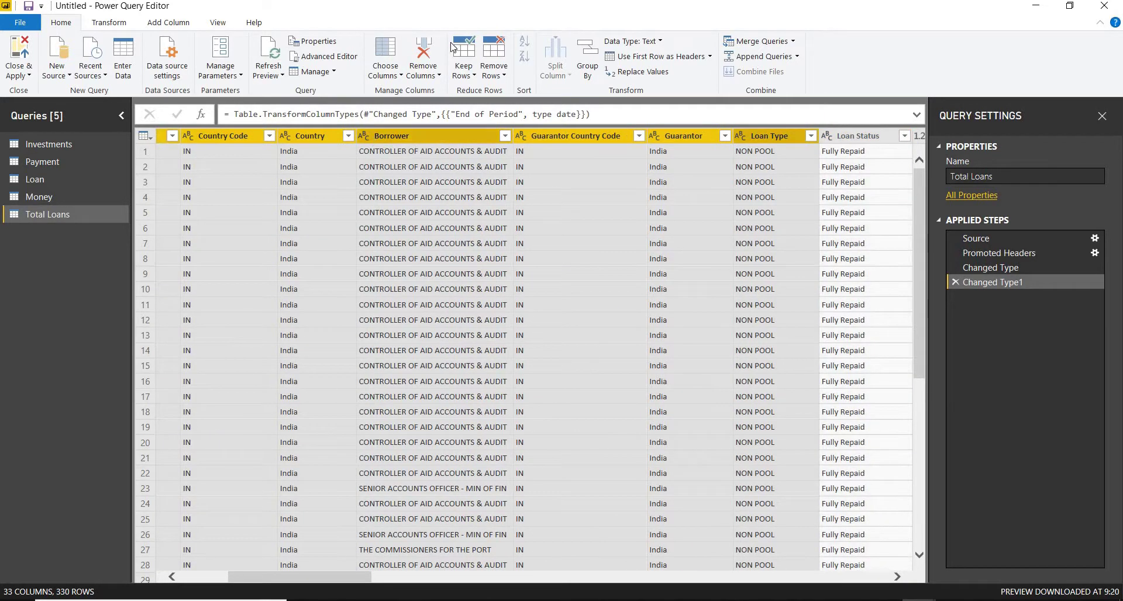
{"action": "left_click", "coordinate": [423, 59]}
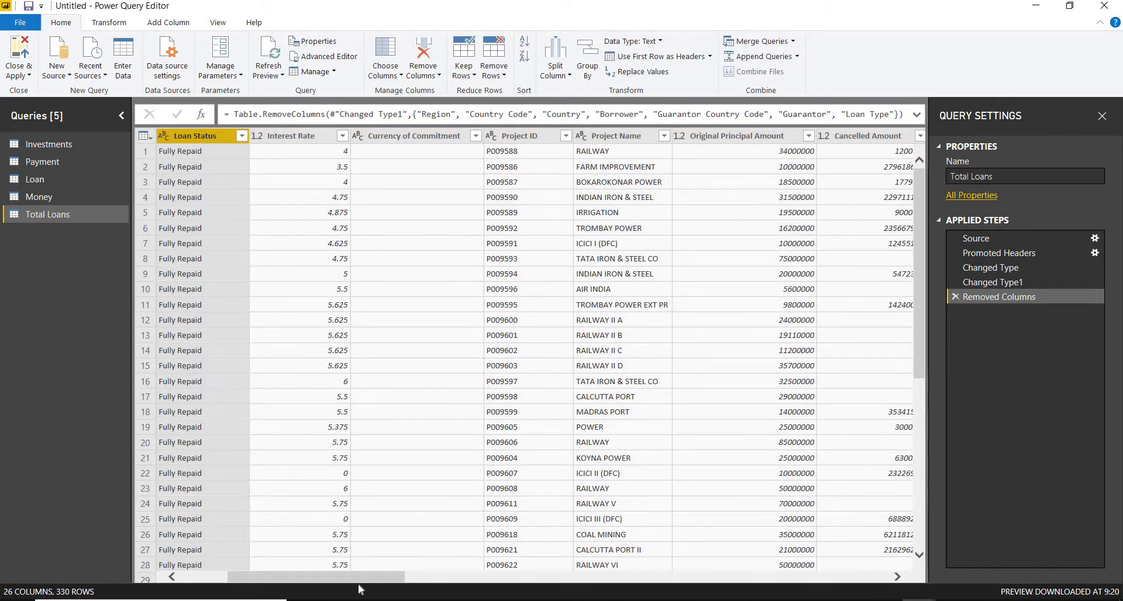
Review the Loan Status values and change the Interest Rate column's data type to Whole Number.
{"action": "scroll", "coordinate": [282, 573], "scroll_direction": "left", "scroll_amount": 3}
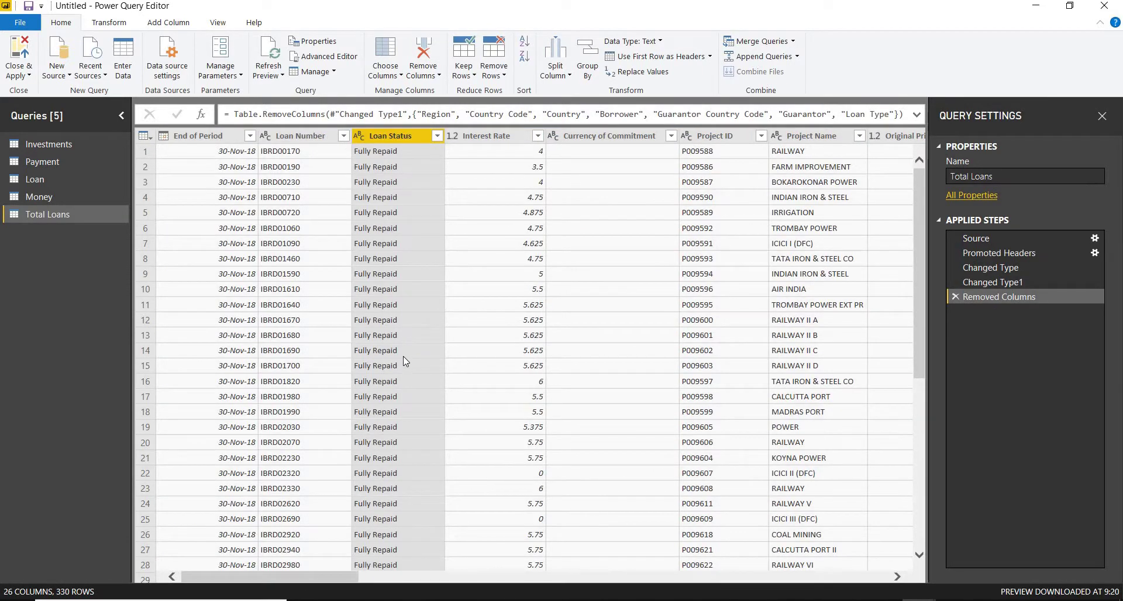
{"action": "scroll", "coordinate": [402, 356], "scroll_direction": "down", "scroll_amount": 20}
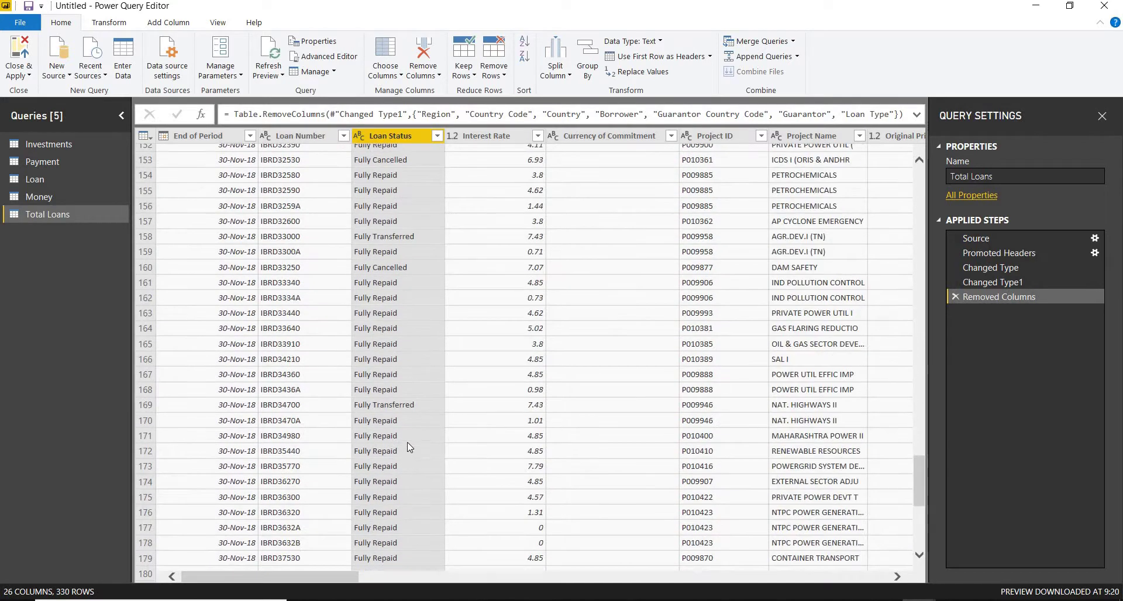
{"action": "scroll", "coordinate": [408, 331], "scroll_direction": "up", "scroll_amount": 20}
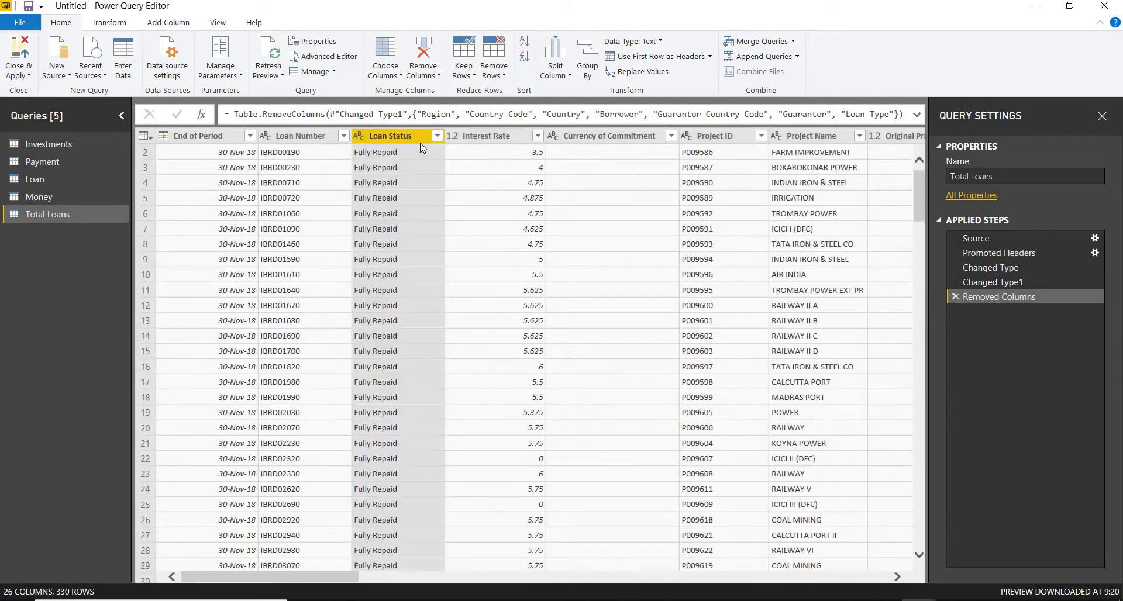
{"action": "left_click", "coordinate": [468, 138]}
{"action": "right_click", "coordinate": [468, 138]}
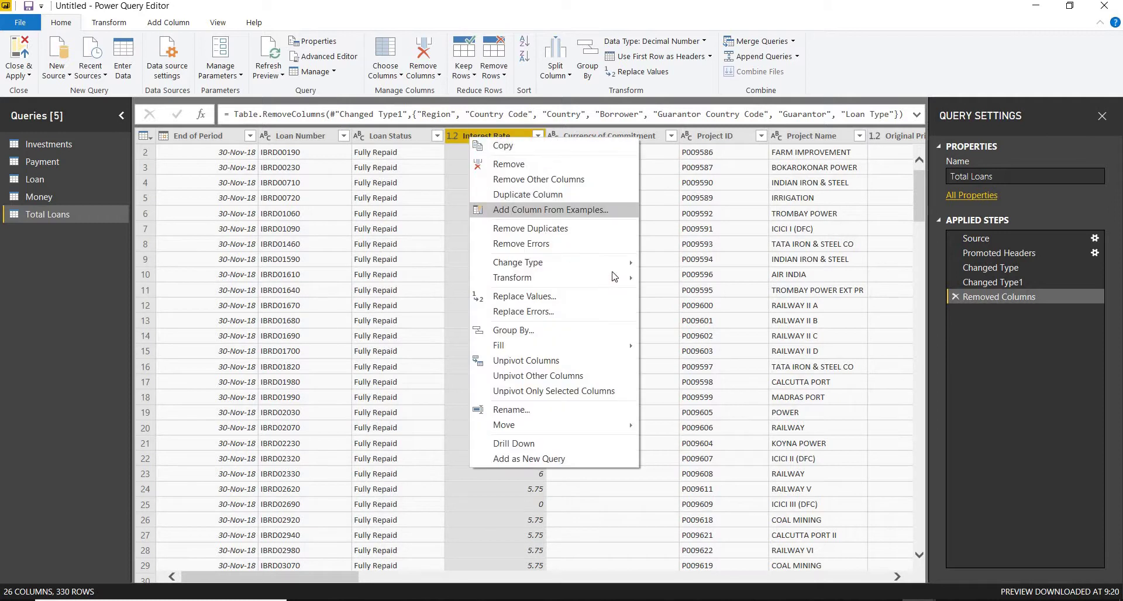
{"action": "mouse_move", "coordinate": [613, 262]}
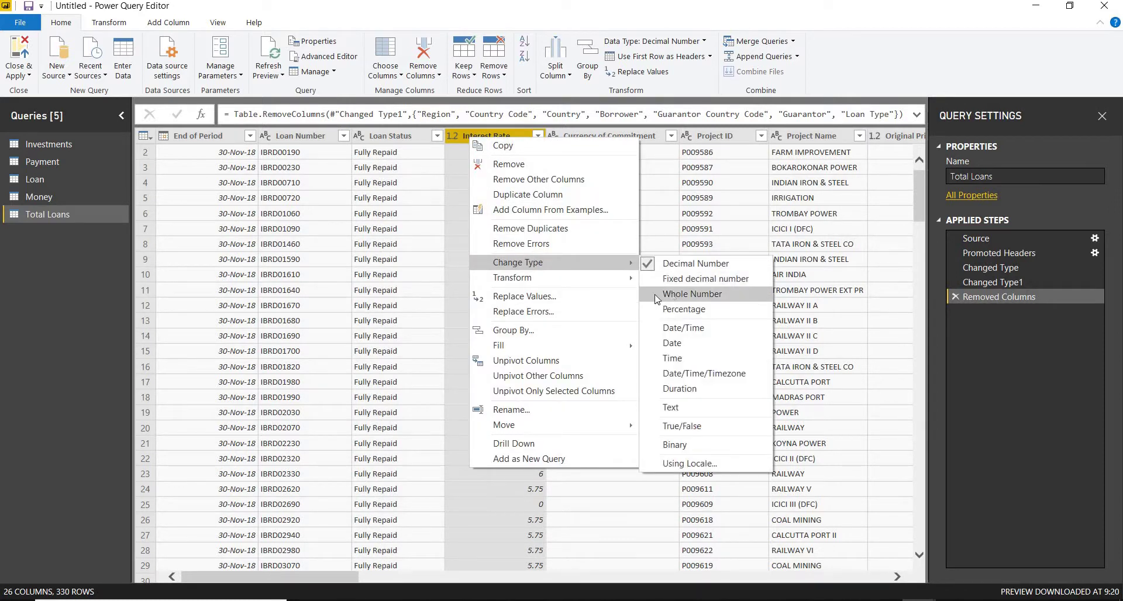
{"action": "left_click", "coordinate": [673, 296]}
Remove the Currency of Commitment and Project ID columns from the Total Loans query.
{"action": "left_click", "coordinate": [608, 136]}
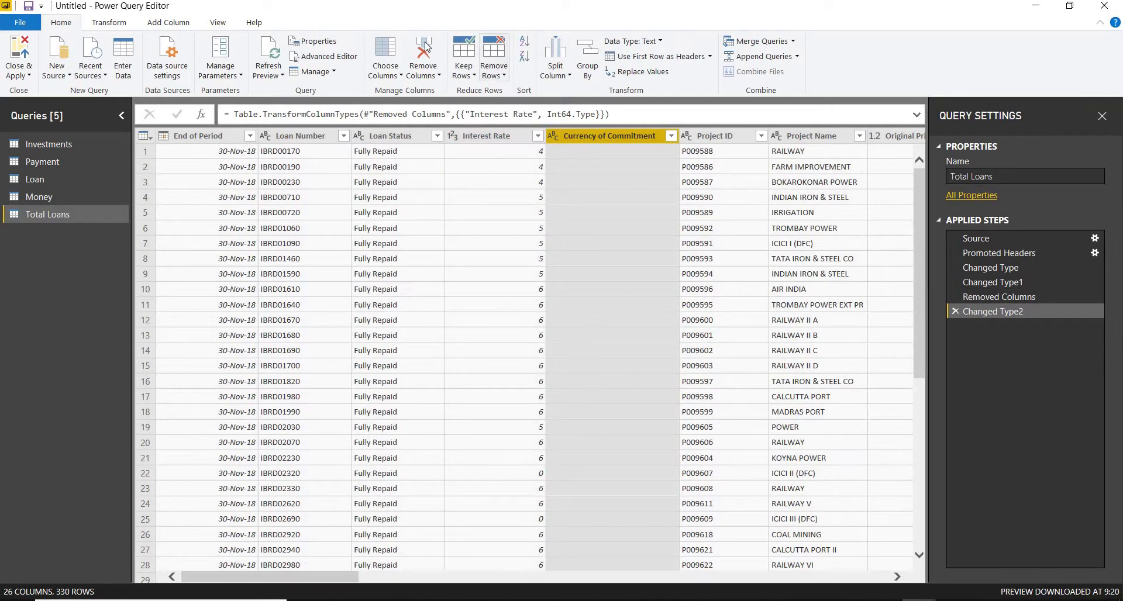
{"action": "key", "text": "Delete"}
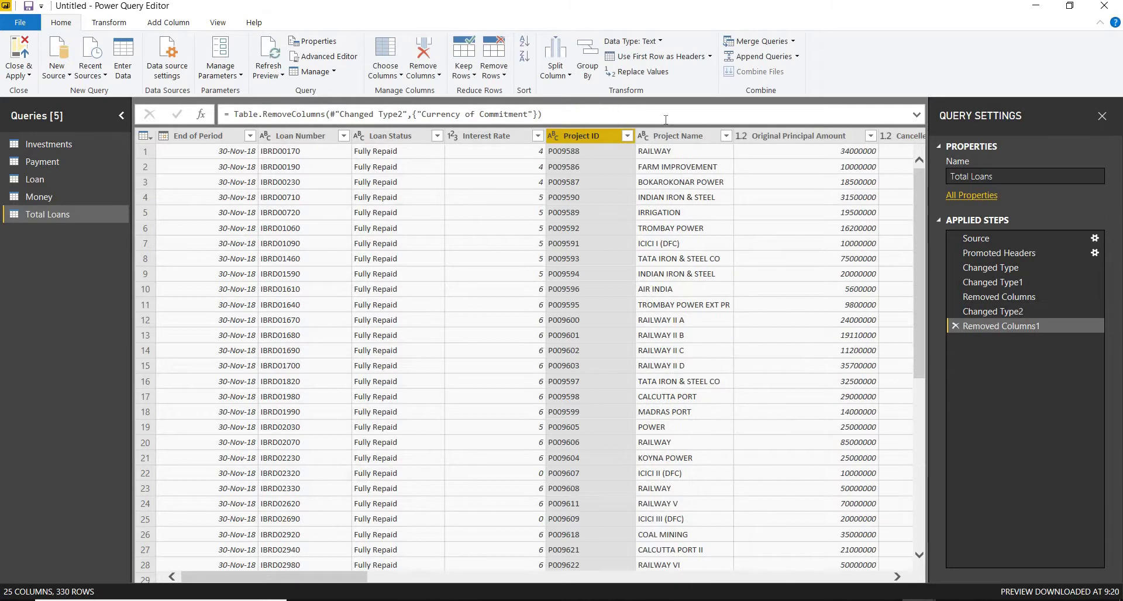
{"action": "left_click", "coordinate": [418, 54]}
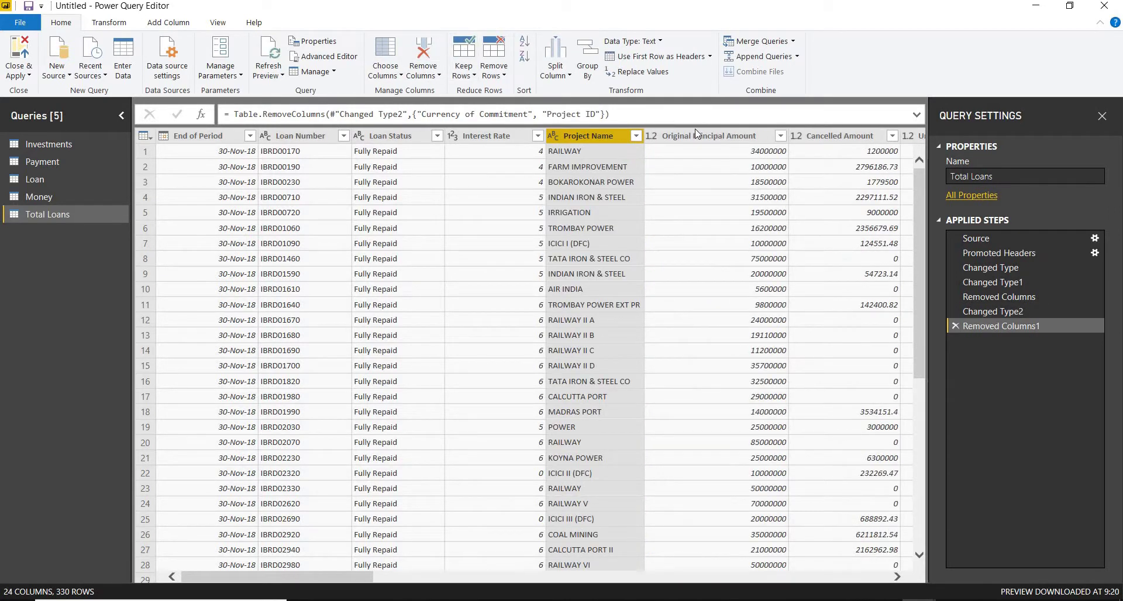
Divide the Original Principal Amount column of the Total Loans query by 1000.
{"action": "left_click", "coordinate": [697, 134]}
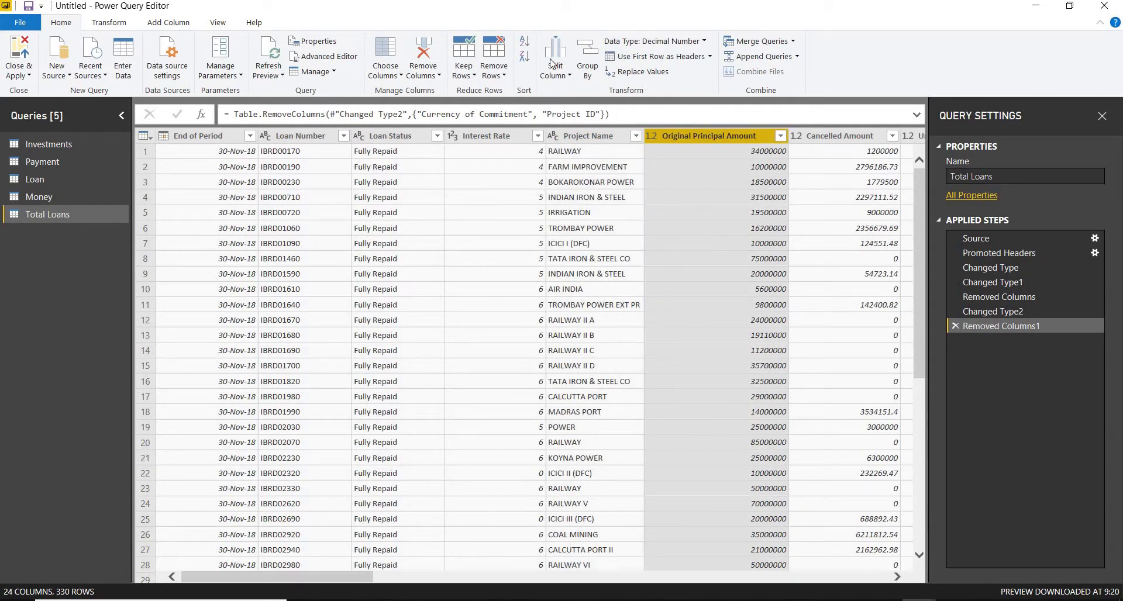
{"action": "left_click", "coordinate": [109, 22]}
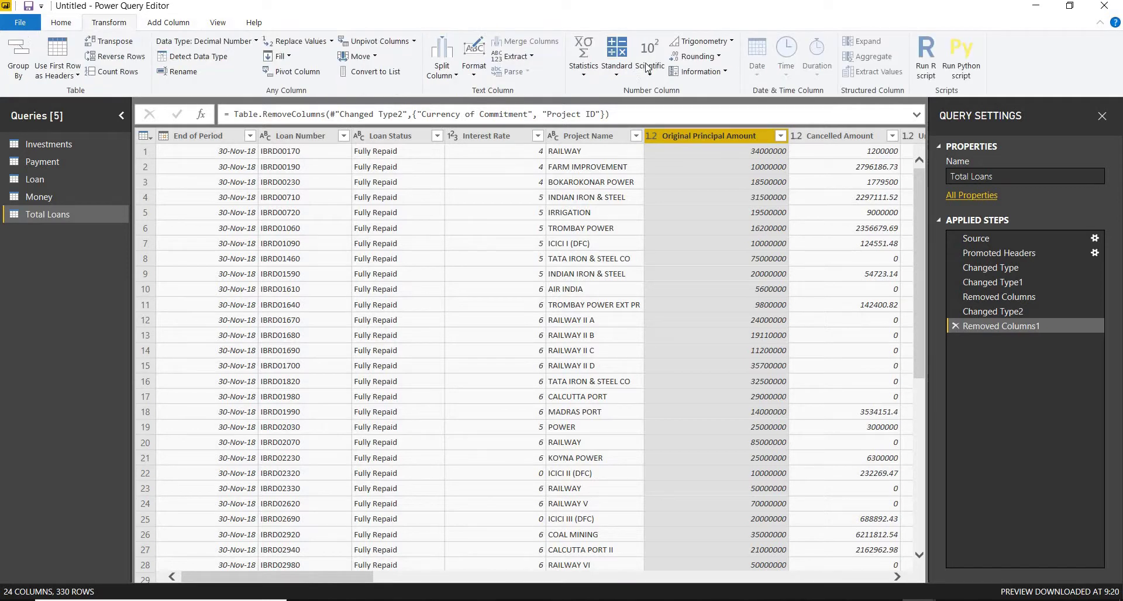
{"action": "left_click", "coordinate": [617, 59]}
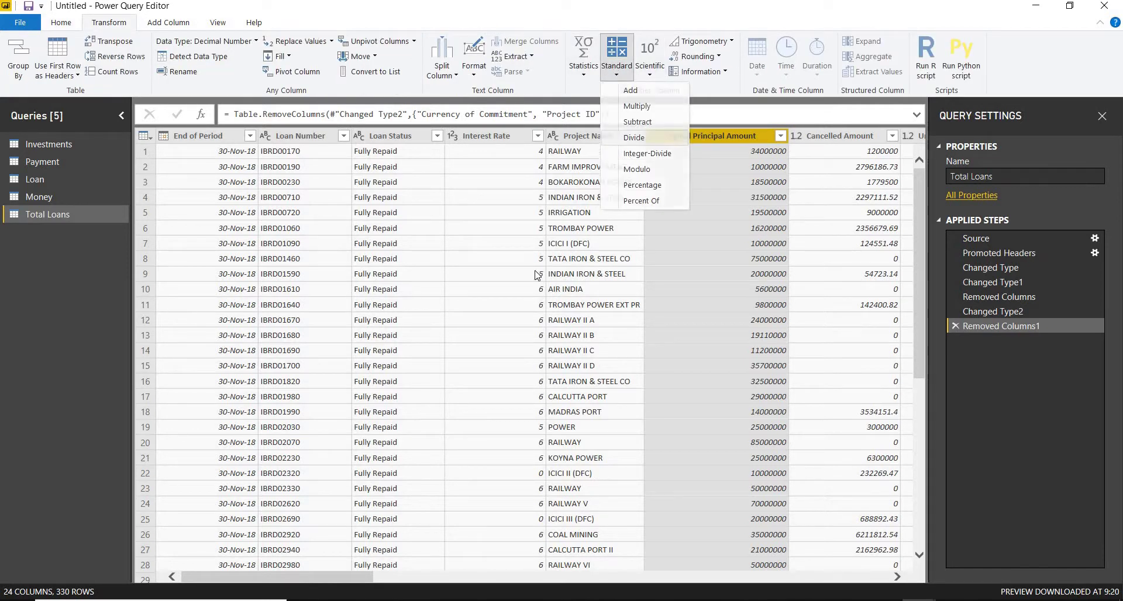
{"action": "left_click", "coordinate": [634, 137]}
{"action": "type", "text": "1000"}
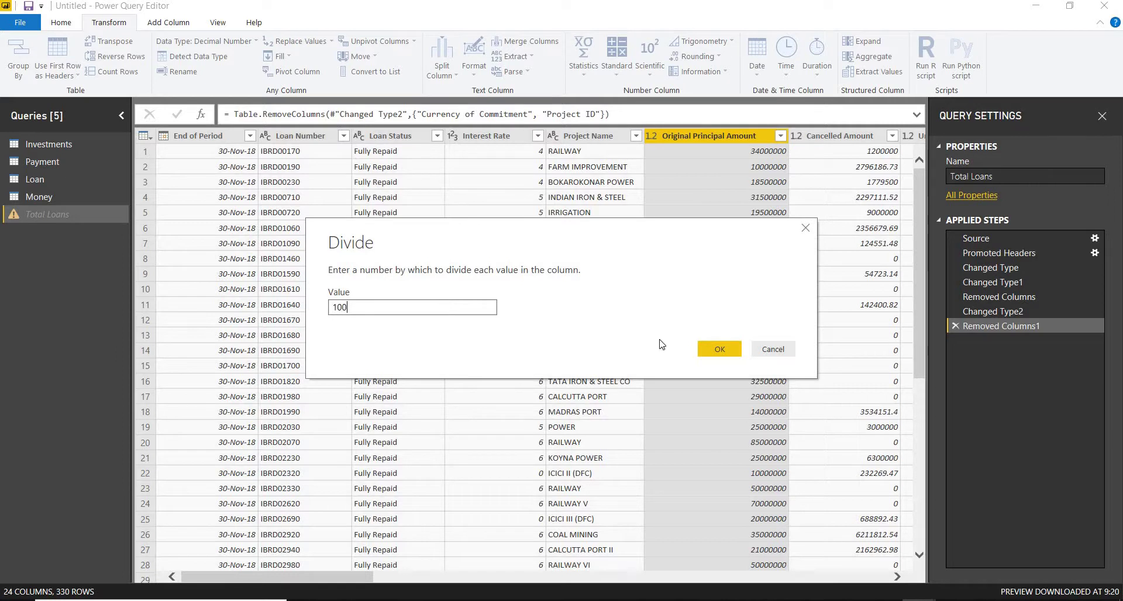
{"action": "left_click", "coordinate": [715, 351]}
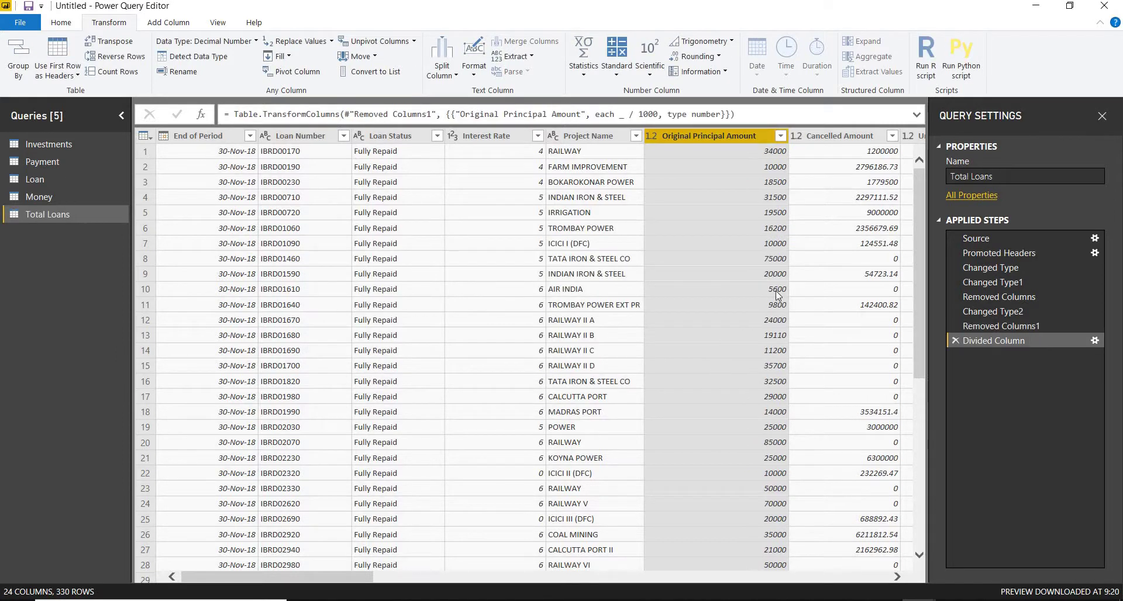
Divide the Cancelled Amount column of the Total Loans query by 1000.
{"action": "left_click", "coordinate": [834, 136]}
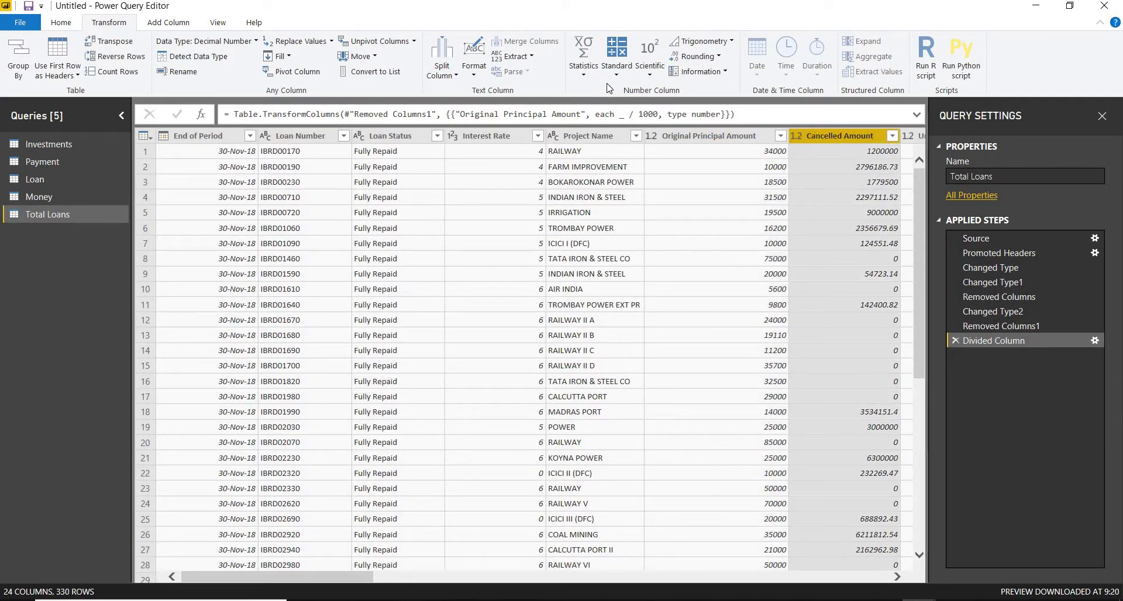
{"action": "left_click", "coordinate": [617, 56]}
{"action": "left_click", "coordinate": [633, 138]}
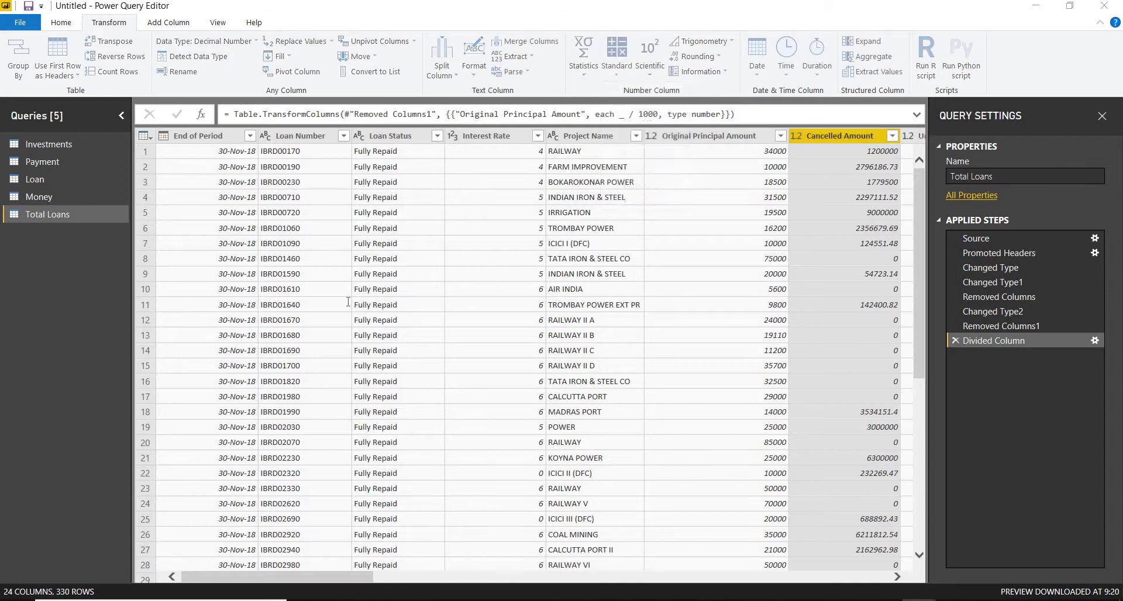
{"action": "type", "text": "1000"}
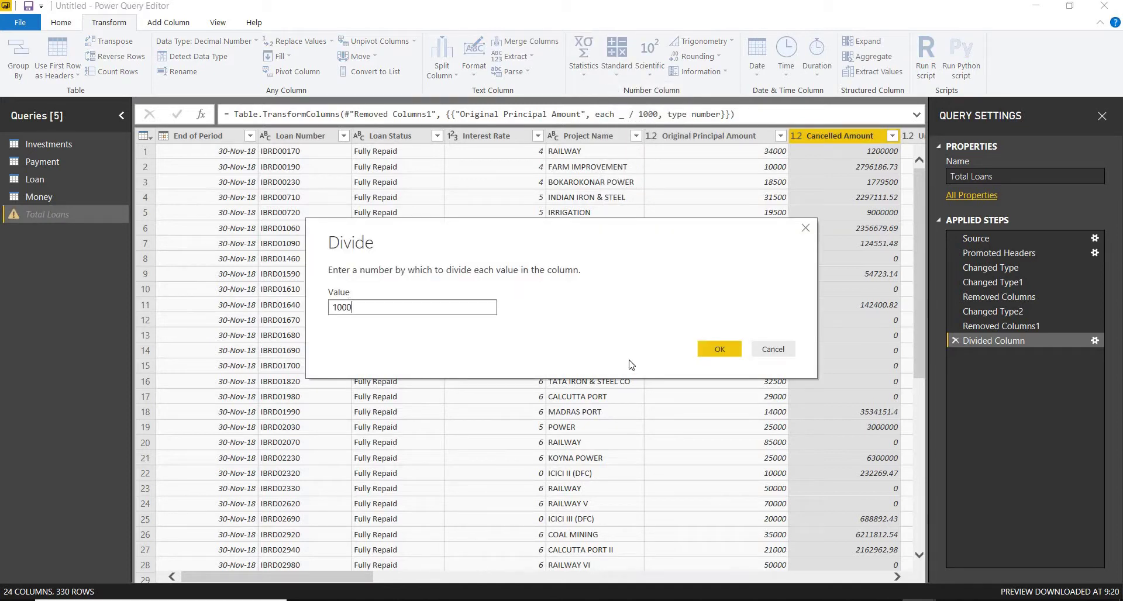
{"action": "left_click", "coordinate": [719, 348]}
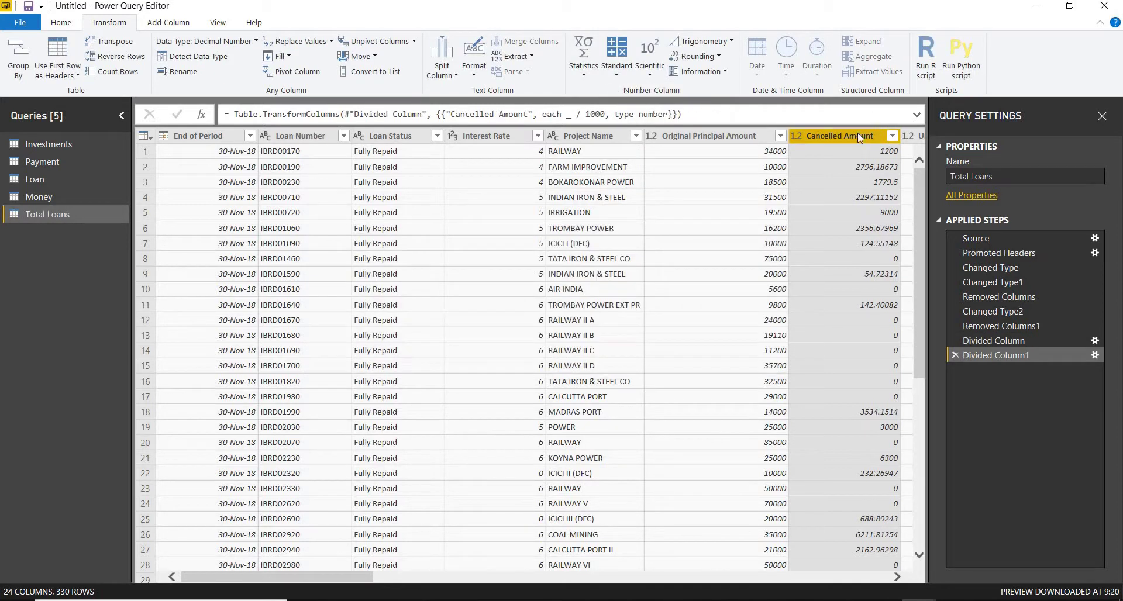
Round down the Cancelled Amount column and remove the Undisbursed Amount column from the Total Loans query.
{"action": "left_click", "coordinate": [698, 56]}
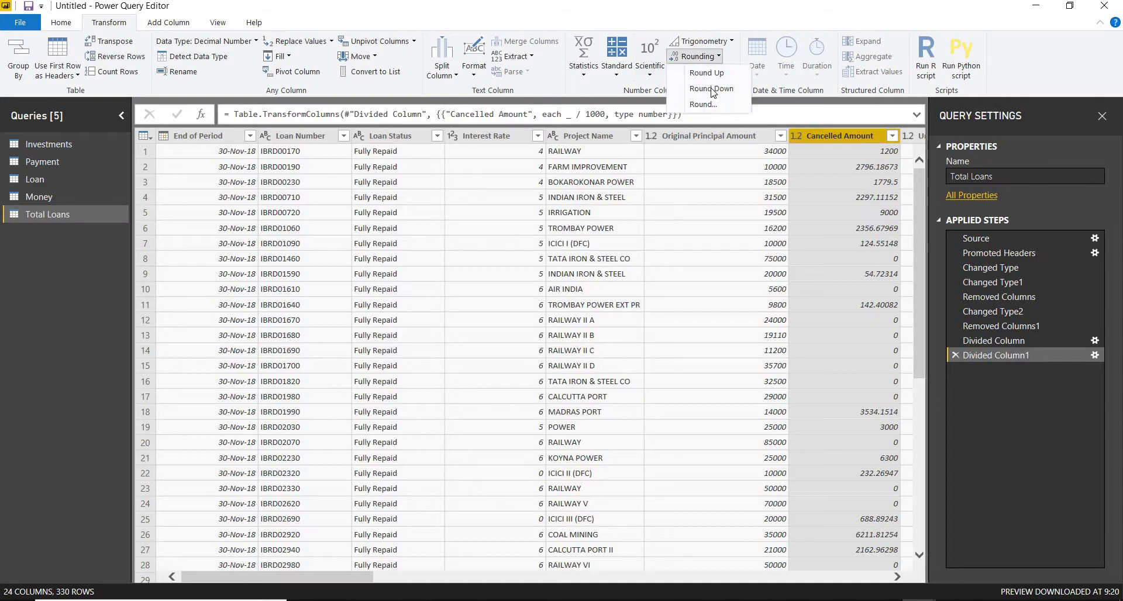
{"action": "left_click", "coordinate": [955, 215]}
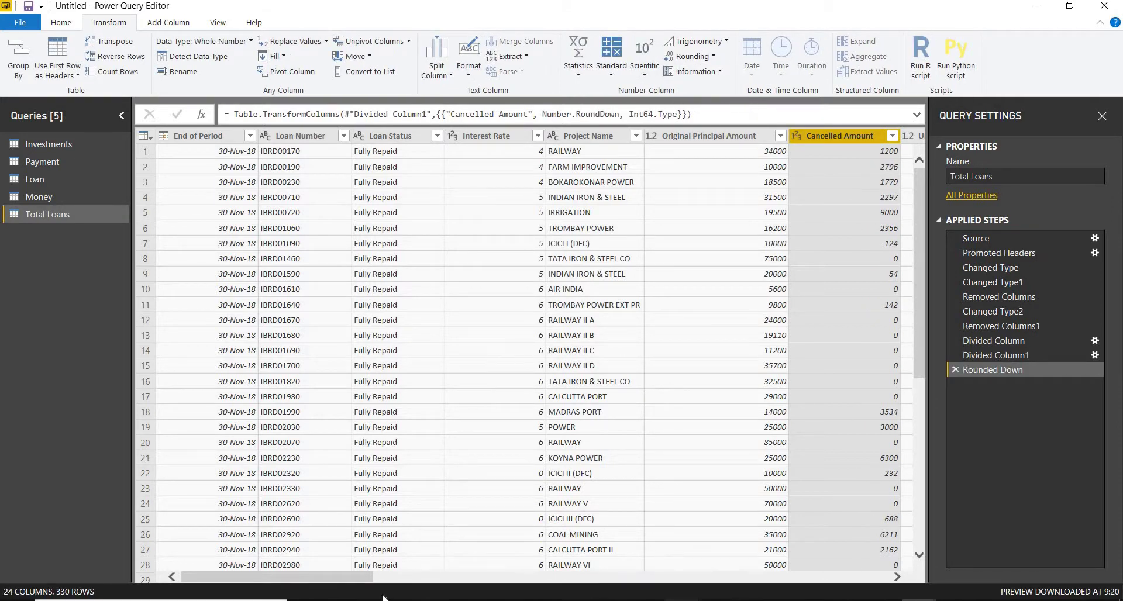
{"action": "scroll", "coordinate": [438, 592], "scroll_direction": "right", "scroll_amount": 10}
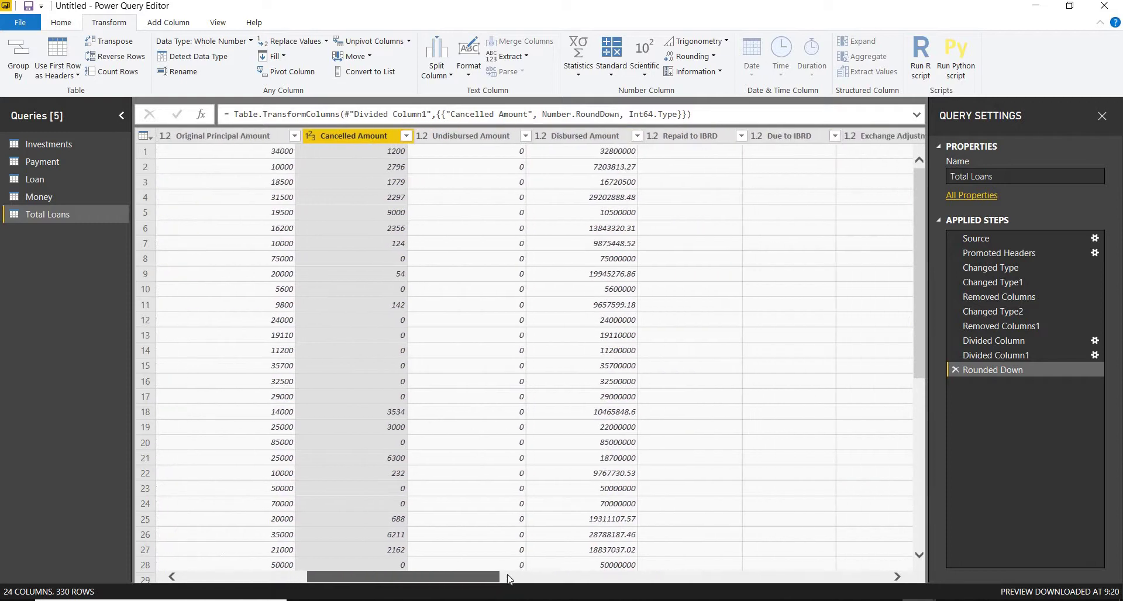
{"action": "left_click", "coordinate": [435, 138]}
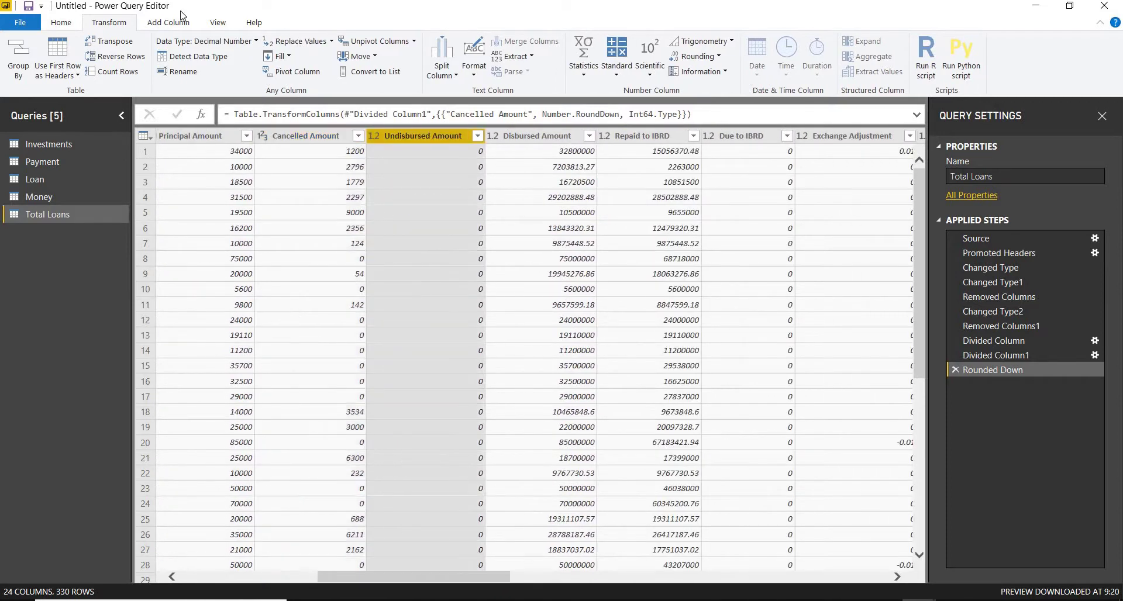
{"action": "left_click", "coordinate": [61, 22]}
{"action": "left_click", "coordinate": [423, 59]}
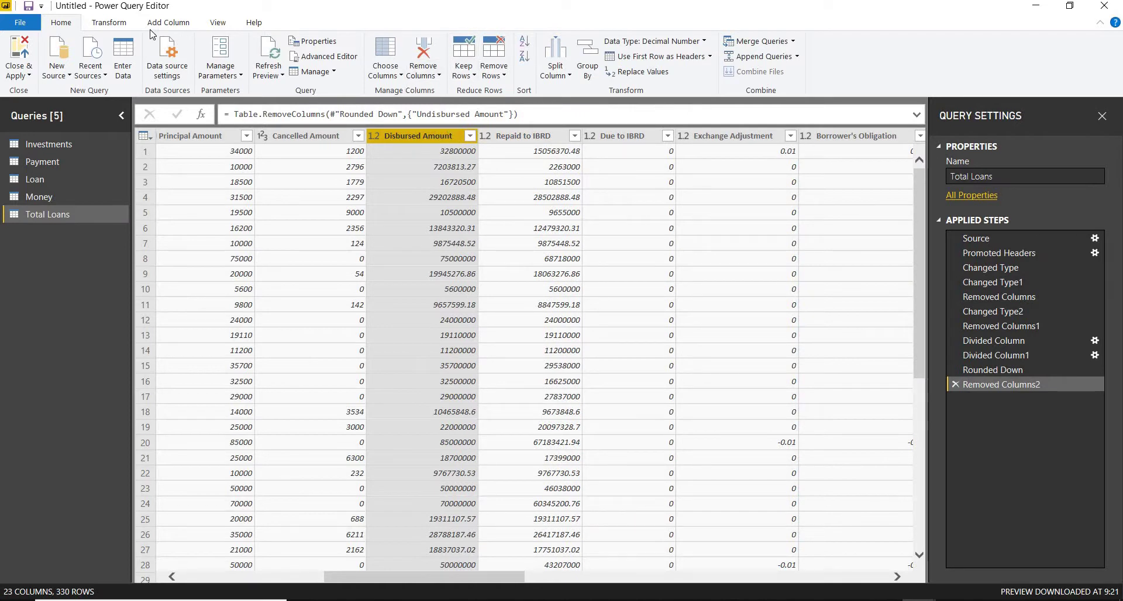
Divide the Disbursed Amount column by 1000 and round its values down.
{"action": "left_click", "coordinate": [117, 23]}
{"action": "left_click", "coordinate": [617, 59]}
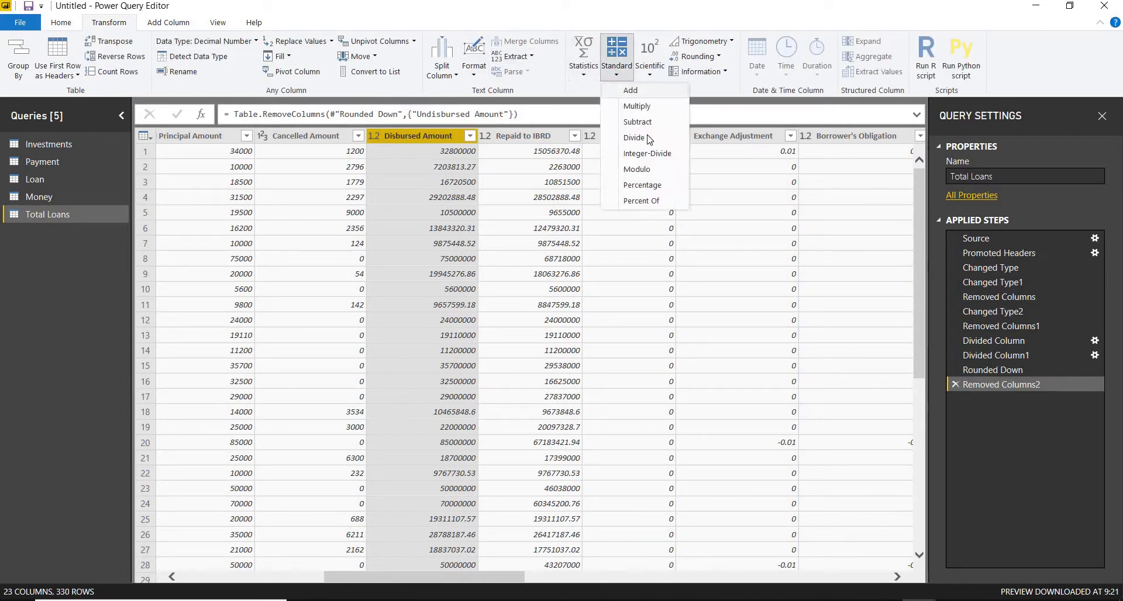
{"action": "left_click", "coordinate": [621, 135]}
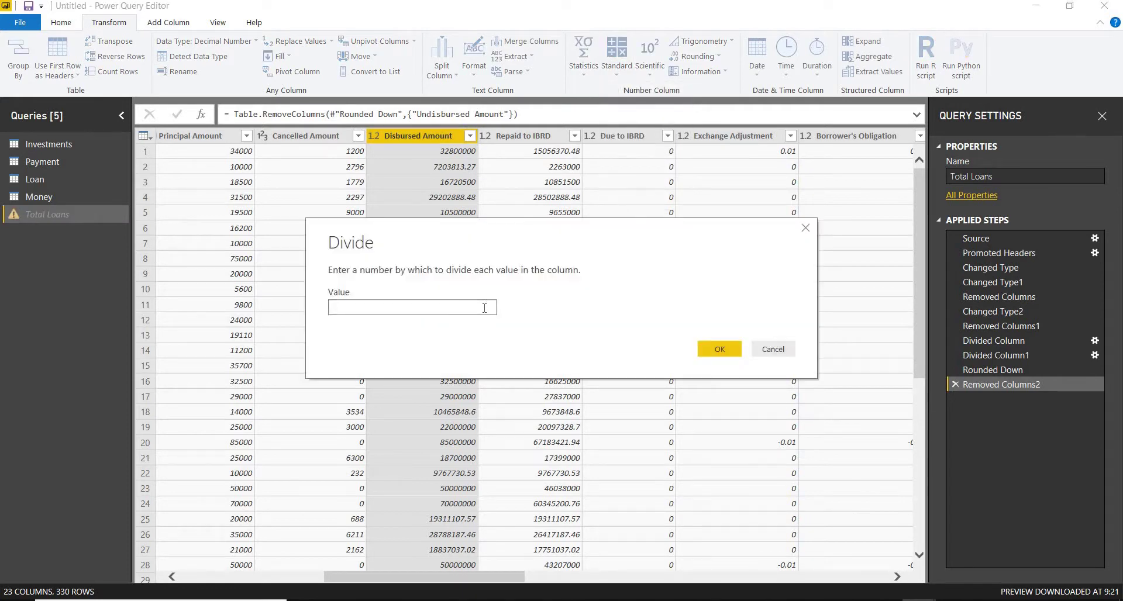
{"action": "type", "text": "1000"}
{"action": "left_click", "coordinate": [720, 349]}
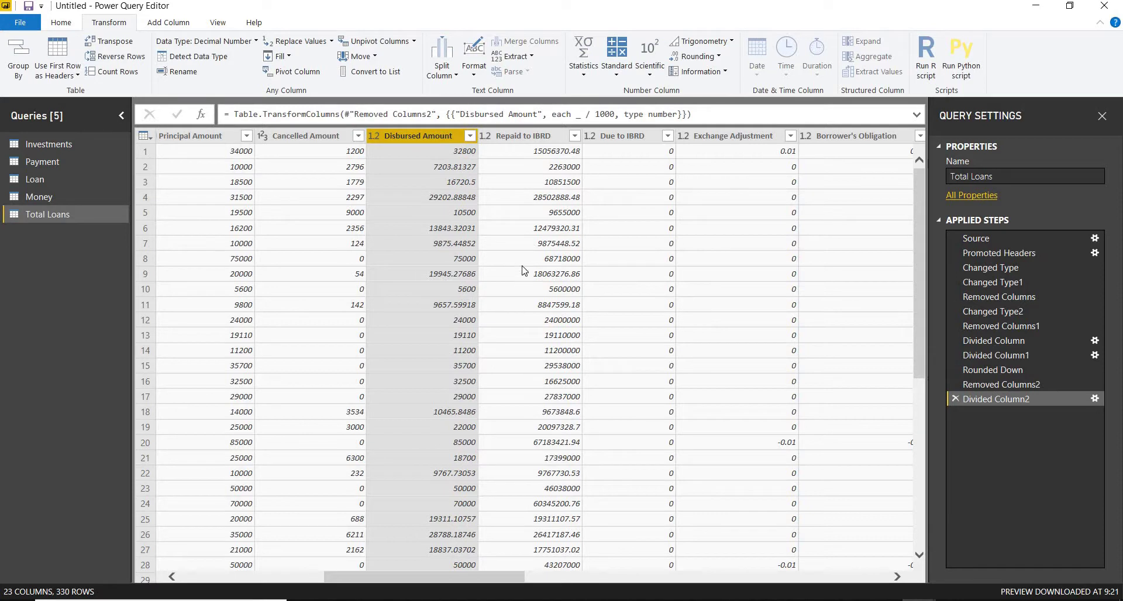
{"action": "left_click", "coordinate": [698, 56]}
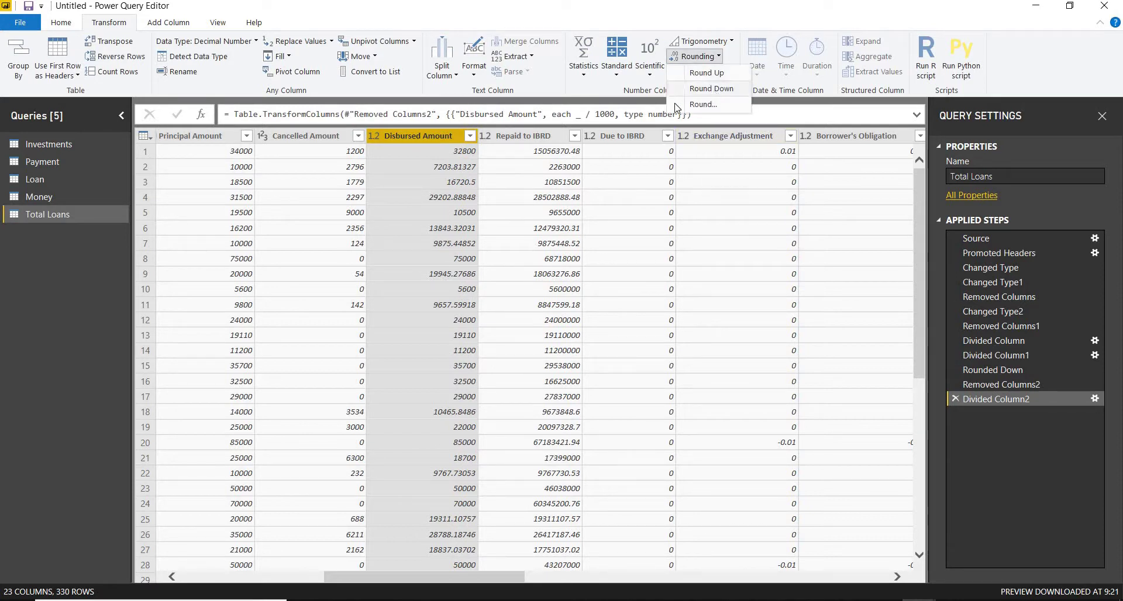
{"action": "left_click", "coordinate": [548, 147]}
Divide the Repaid to IBRD column by 1000 and round its values down.
{"action": "left_click", "coordinate": [526, 135]}
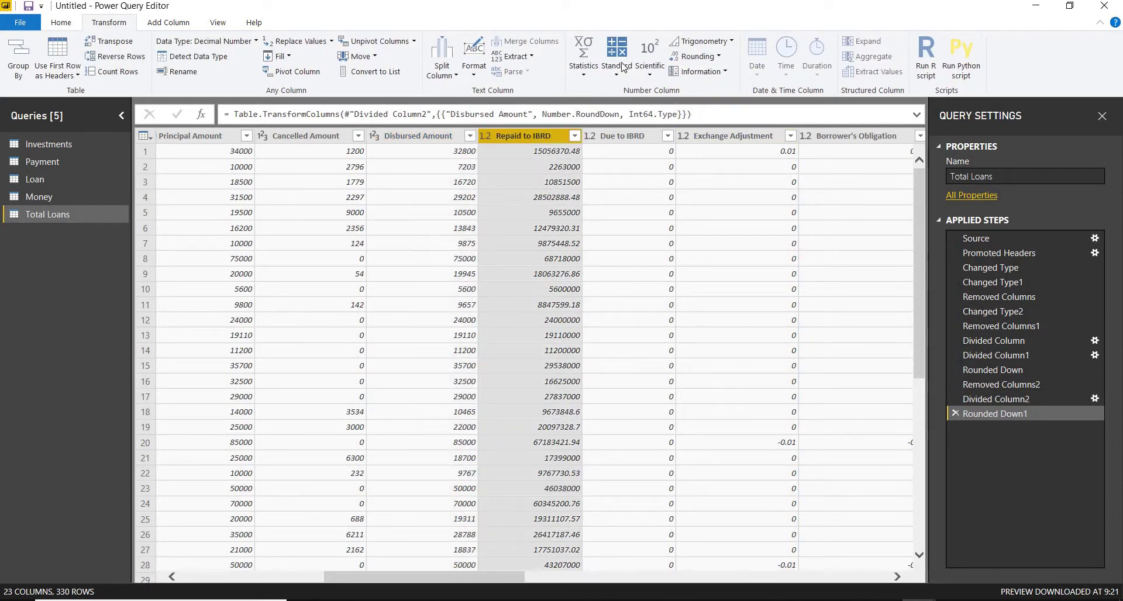
{"action": "left_click", "coordinate": [617, 58]}
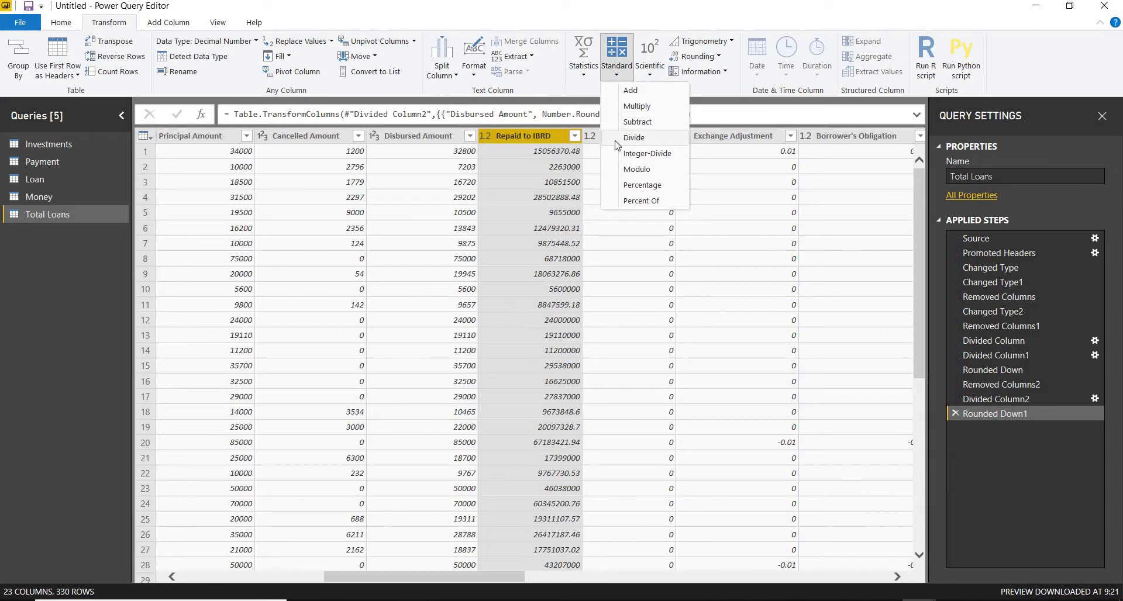
{"action": "left_click", "coordinate": [634, 137]}
{"action": "type", "text": "10"}
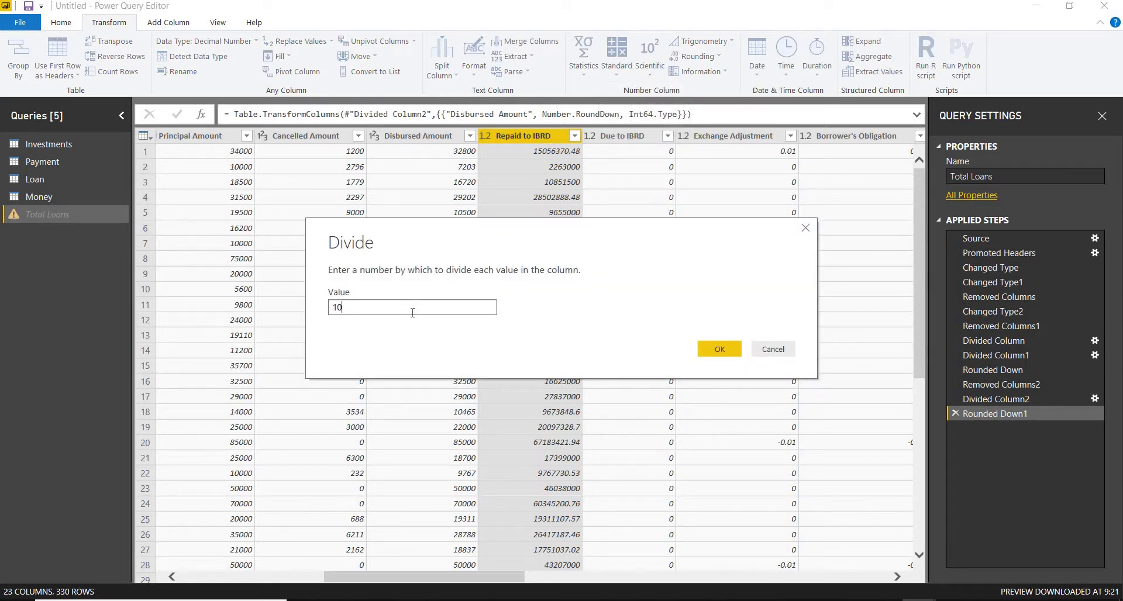
{"action": "type", "text": "00"}
{"action": "left_click", "coordinate": [723, 350]}
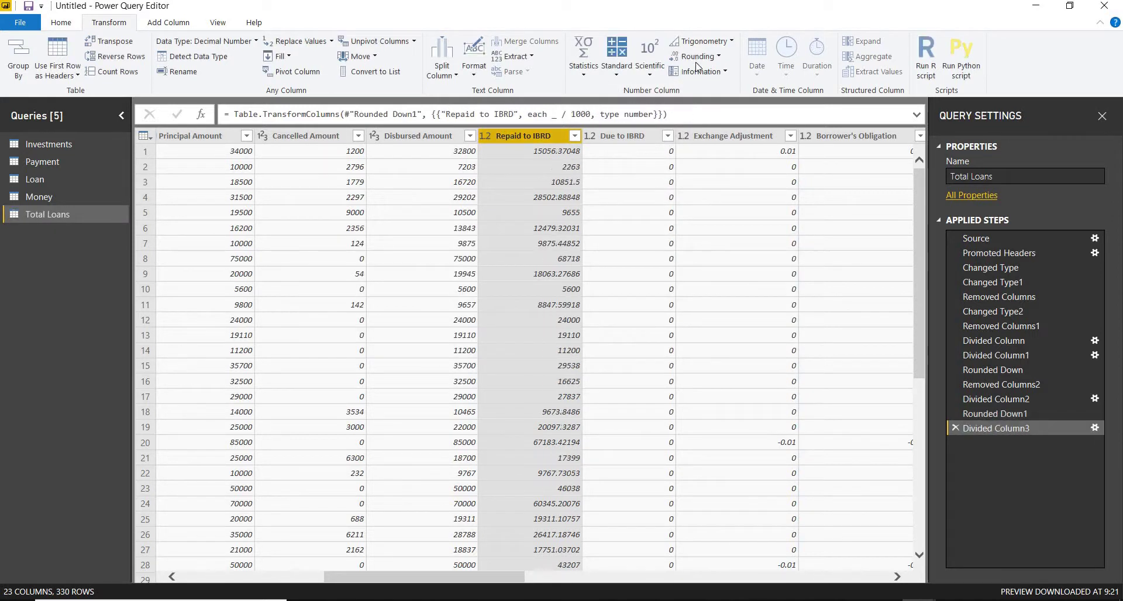
{"action": "left_click", "coordinate": [696, 57]}
{"action": "left_click", "coordinate": [695, 87]}
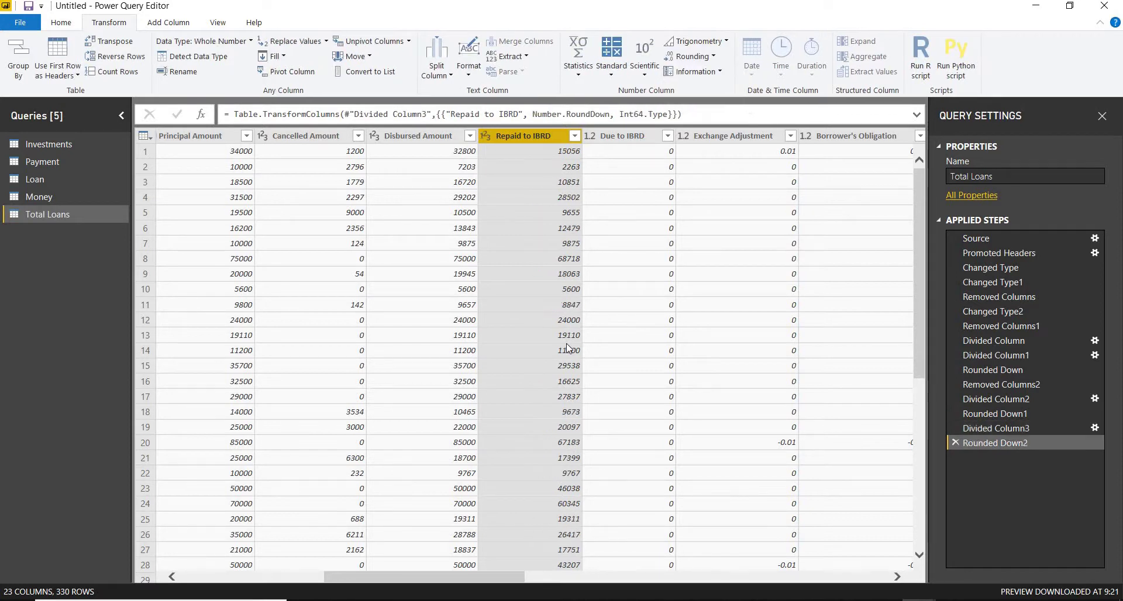
Remove the Due to IBRD column and every column after it from the Total Loans query.
{"action": "left_click", "coordinate": [639, 138]}
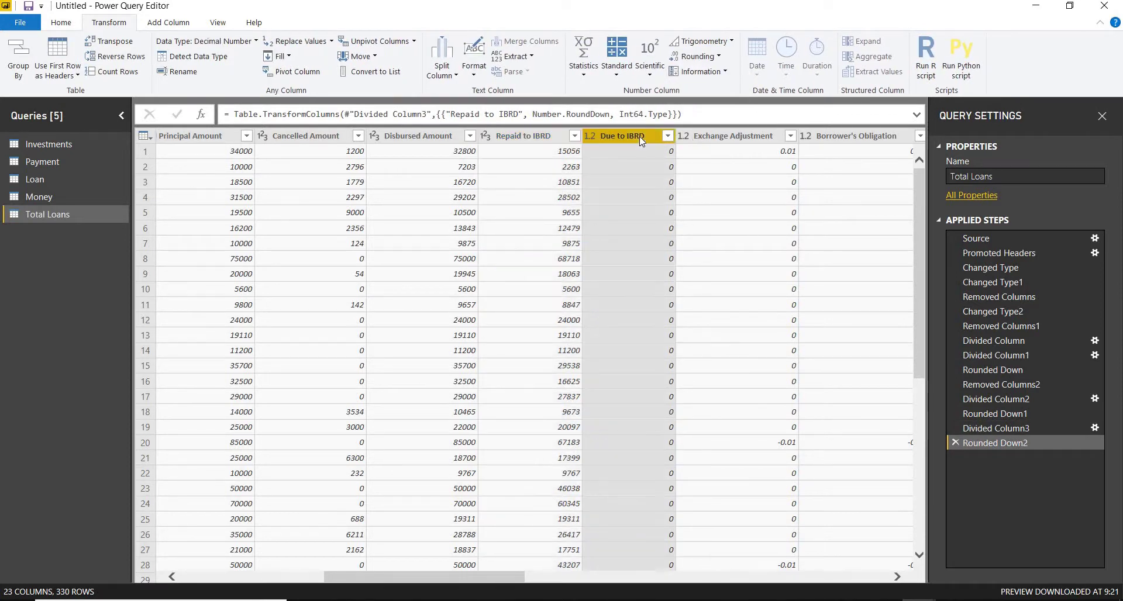
{"action": "key", "text": "ctrl+shift+Right"}
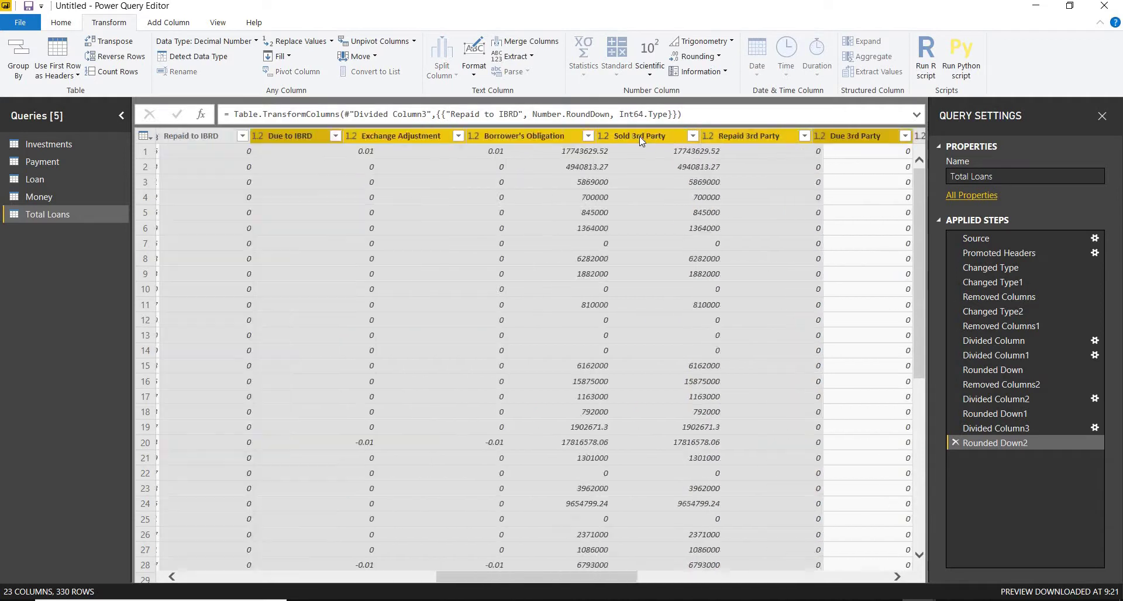
{"action": "left_click", "coordinate": [61, 22]}
{"action": "left_click", "coordinate": [423, 52]}
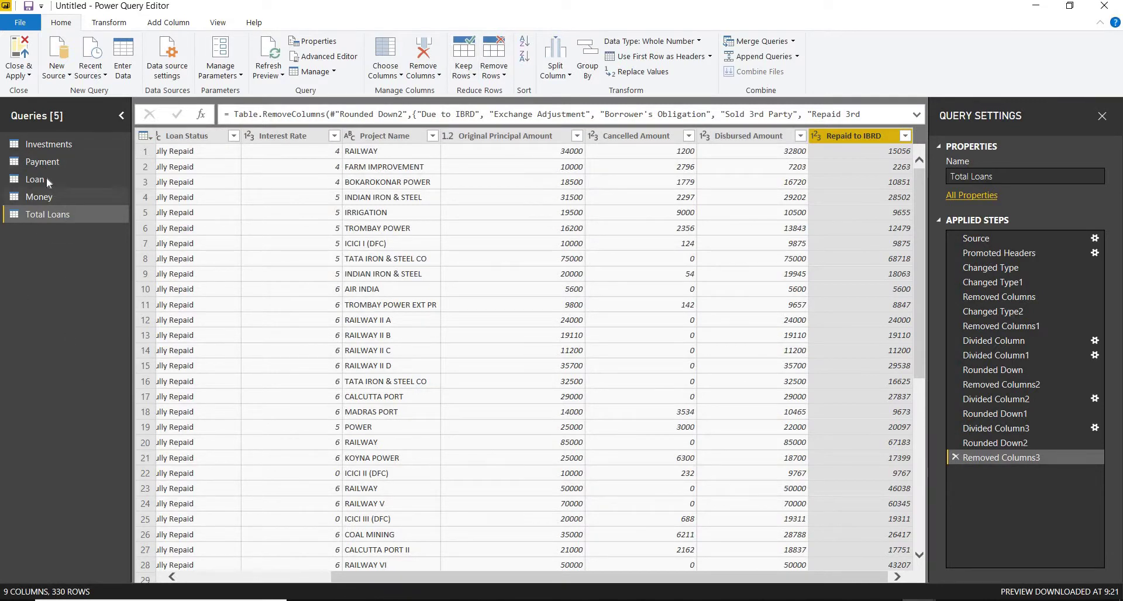
Rename the Total Loans query as Status, and apply all query changes to the data model.
{"action": "double_click", "coordinate": [45, 213]}
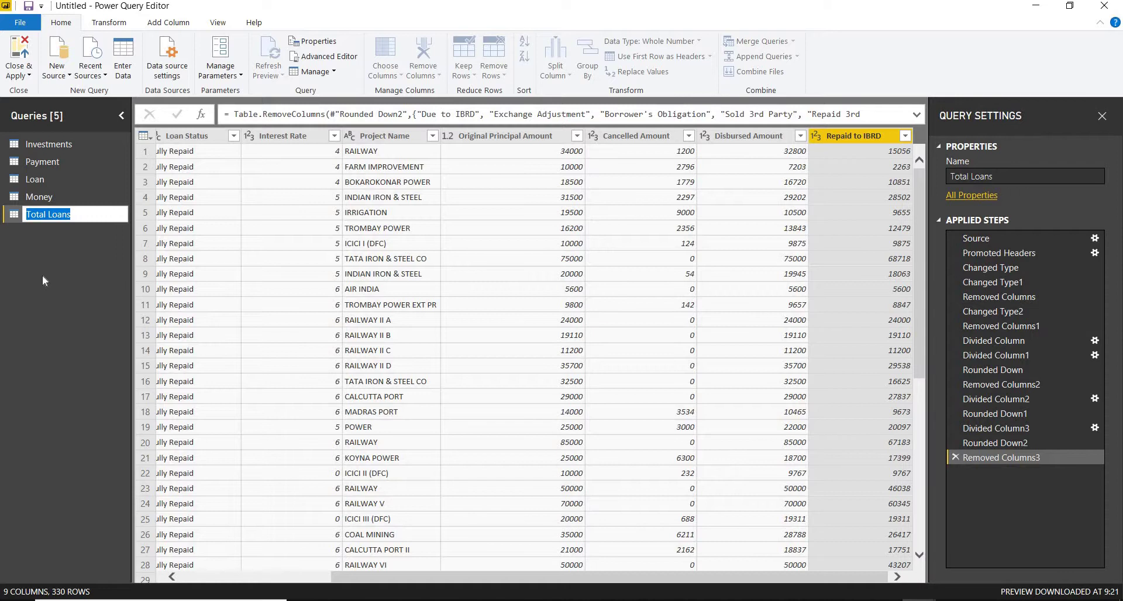
{"action": "type", "text": "P"}
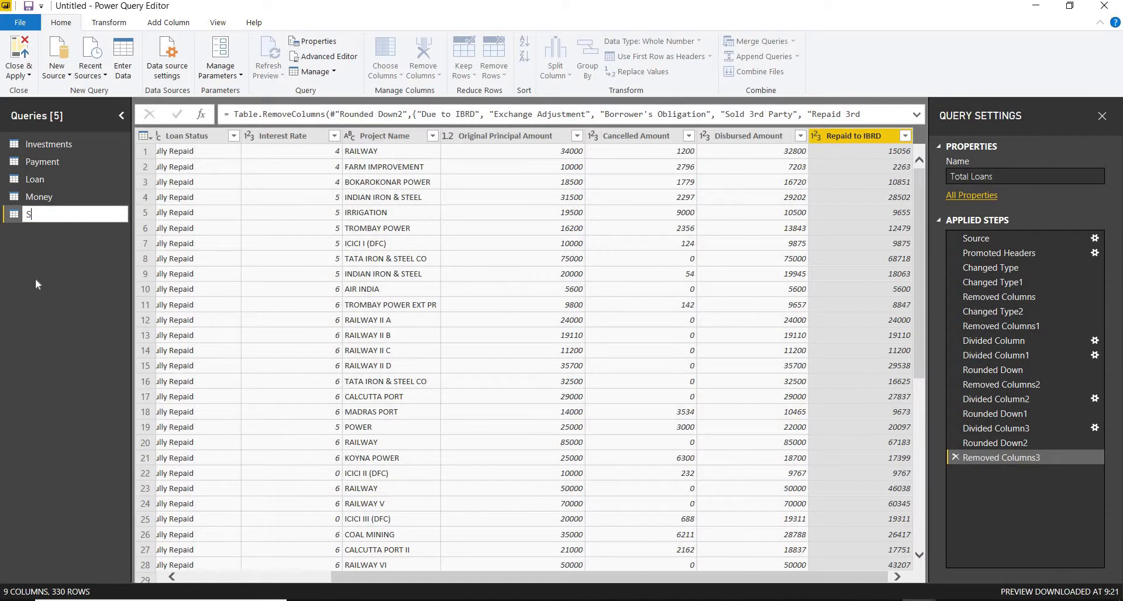
{"action": "key", "text": "BackSpace"}
{"action": "type", "text": "Status"}
{"action": "key", "text": "Return"}
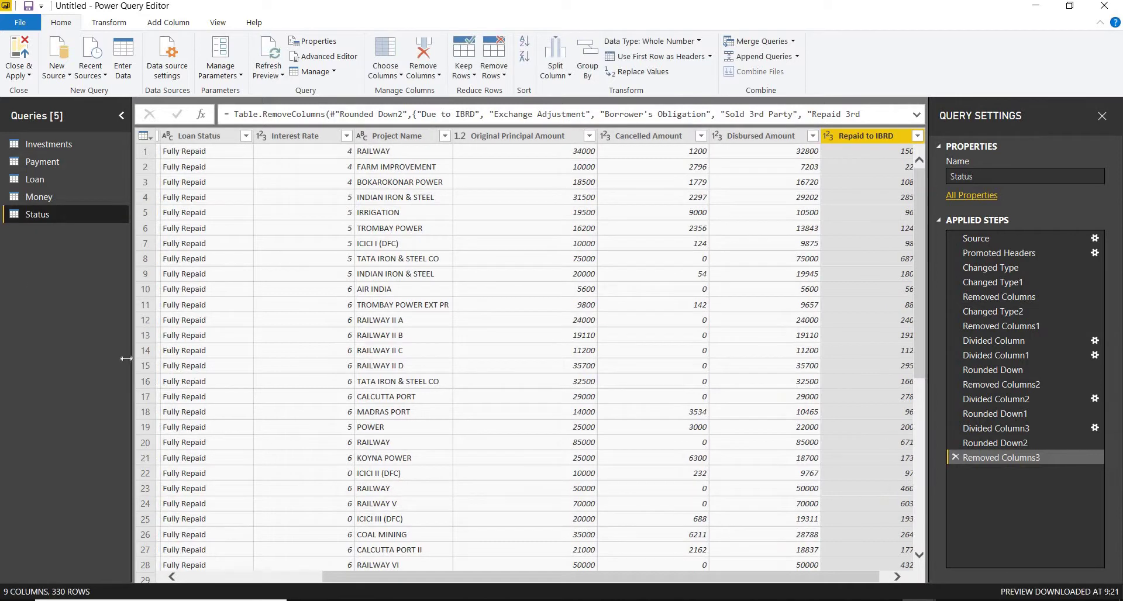
{"action": "left_click", "coordinate": [18, 47]}
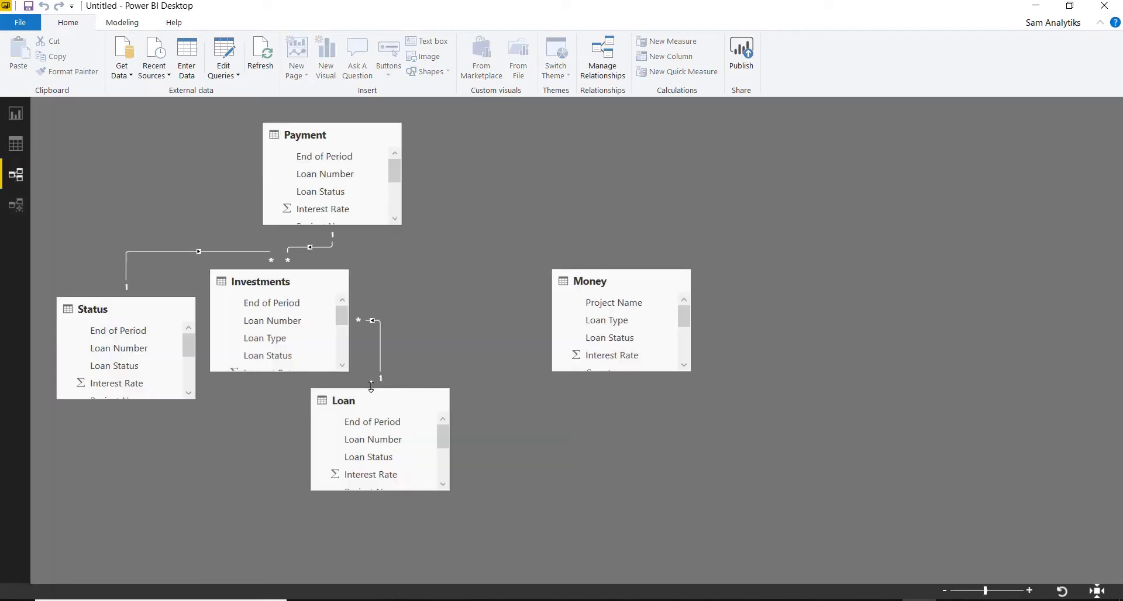
Arrange the Status, Payment and Loan tables above the Investments table in the relationship diagram, with the unrelated Money table set apart.
{"action": "left_click_drag", "start_coordinate": [419, 395], "coordinate": [531, 472]}
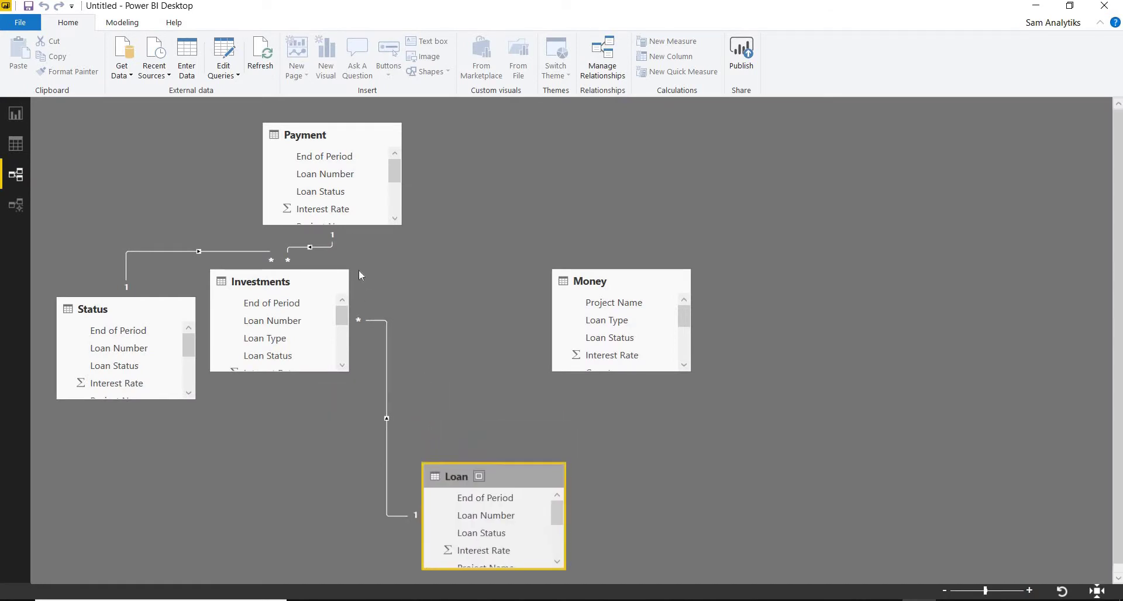
{"action": "left_click_drag", "start_coordinate": [326, 287], "coordinate": [417, 345]}
{"action": "left_click_drag", "start_coordinate": [659, 280], "coordinate": [960, 188]}
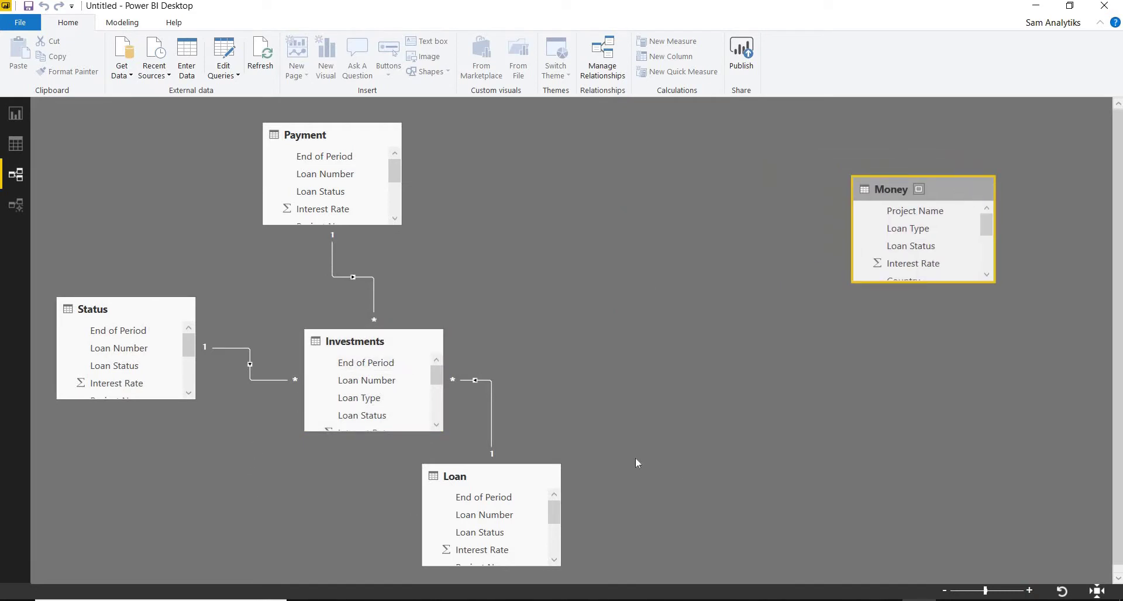
{"action": "left_click_drag", "start_coordinate": [535, 471], "coordinate": [606, 145]}
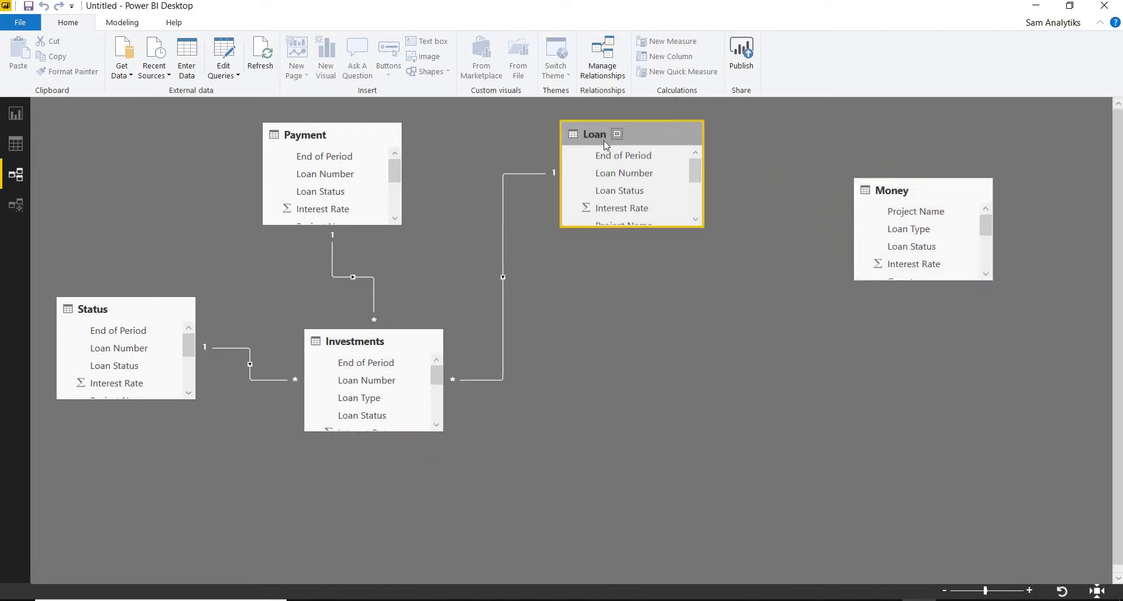
{"action": "left_click_drag", "start_coordinate": [370, 128], "coordinate": [429, 137]}
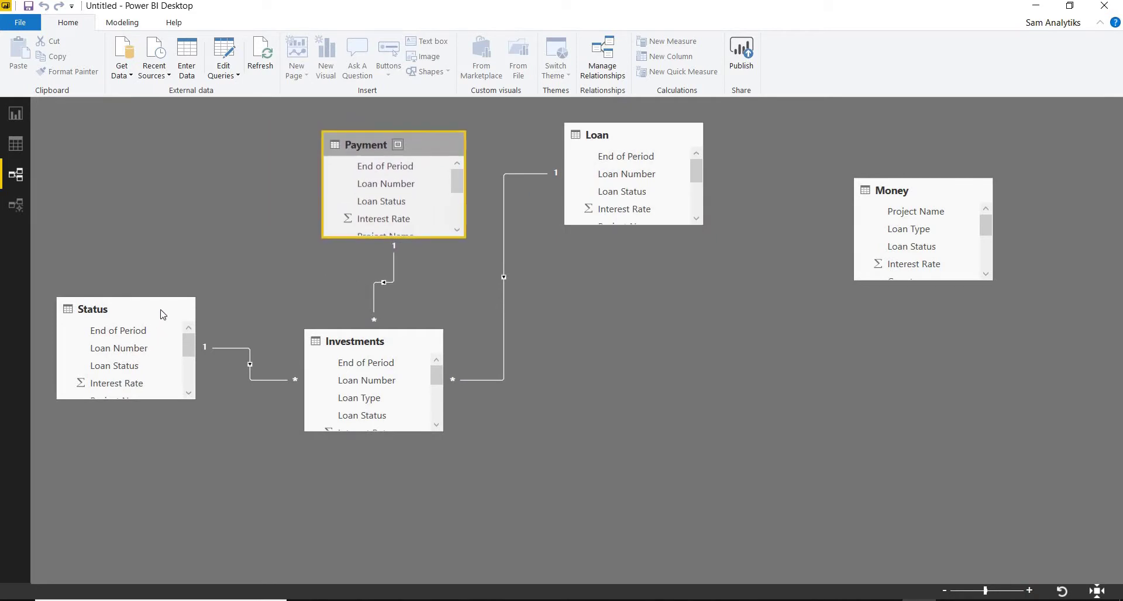
{"action": "left_click_drag", "start_coordinate": [163, 314], "coordinate": [173, 147]}
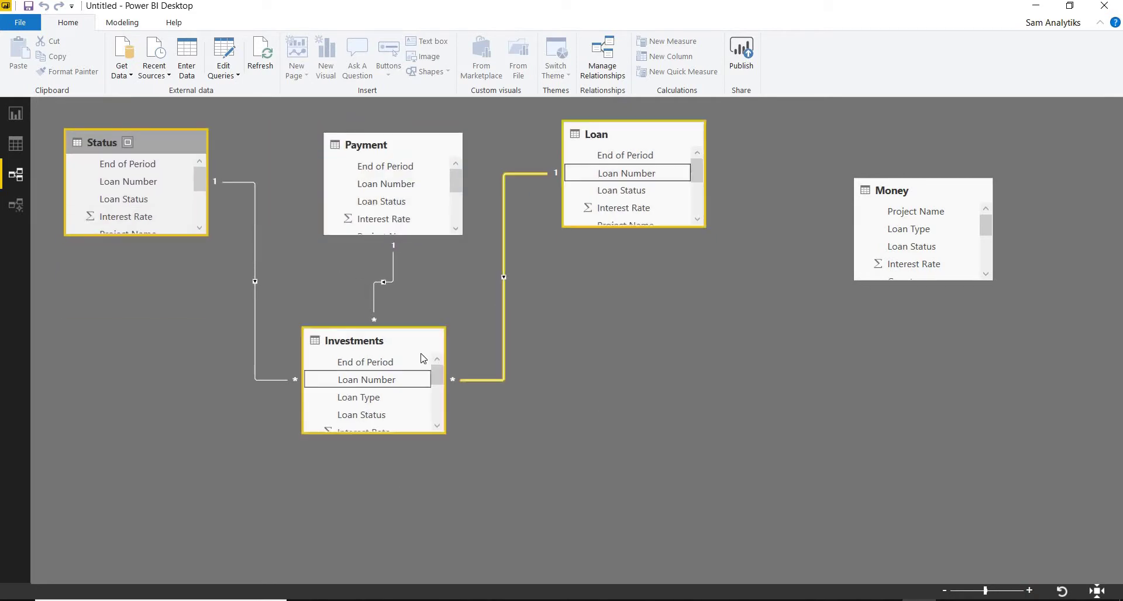
{"action": "left_click_drag", "start_coordinate": [420, 357], "coordinate": [453, 460]}
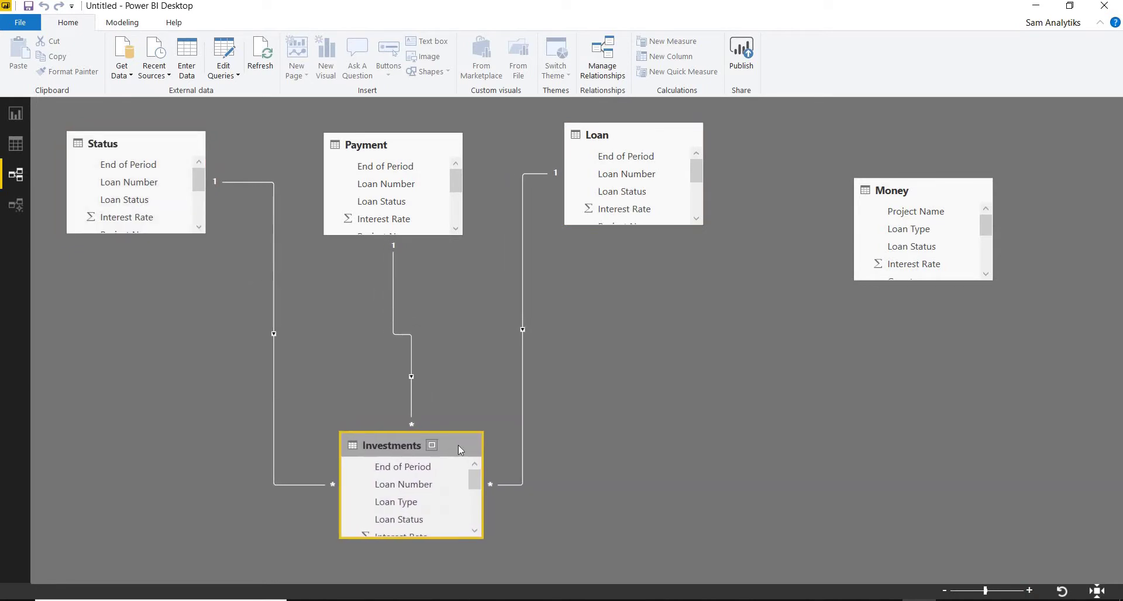
Adjust the Loan, Payment and Money tables so they line up in one row with the Status table.
{"action": "left_click_drag", "start_coordinate": [677, 138], "coordinate": [698, 167]}
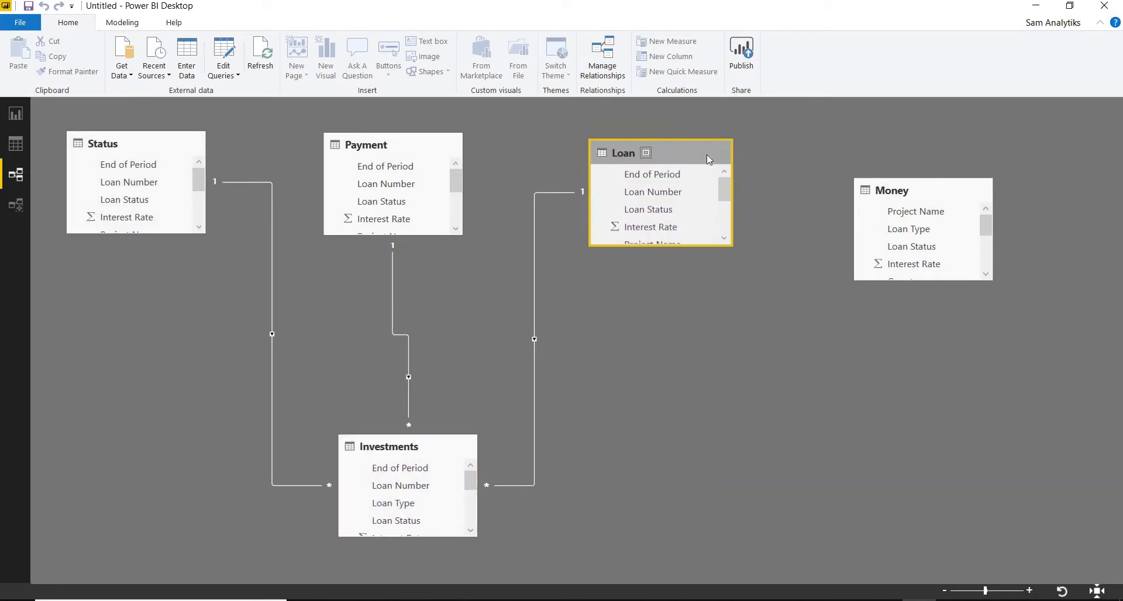
{"action": "left_click_drag", "start_coordinate": [452, 146], "coordinate": [473, 153]}
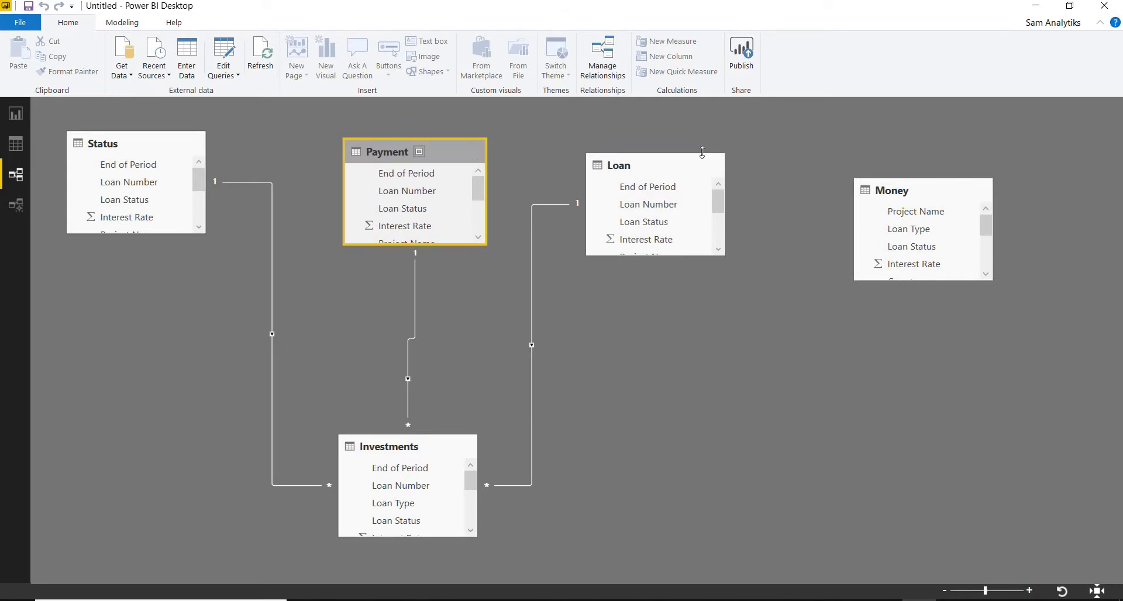
{"action": "left_click_drag", "start_coordinate": [695, 171], "coordinate": [706, 153]}
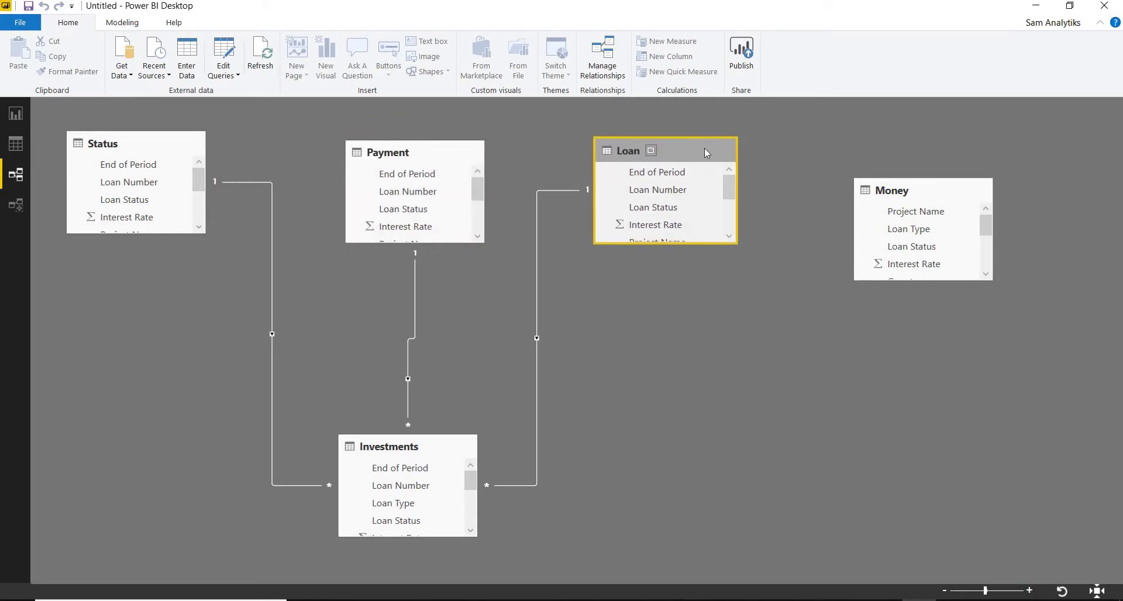
{"action": "left_click", "coordinate": [648, 172]}
{"action": "left_click_drag", "start_coordinate": [969, 188], "coordinate": [975, 152]}
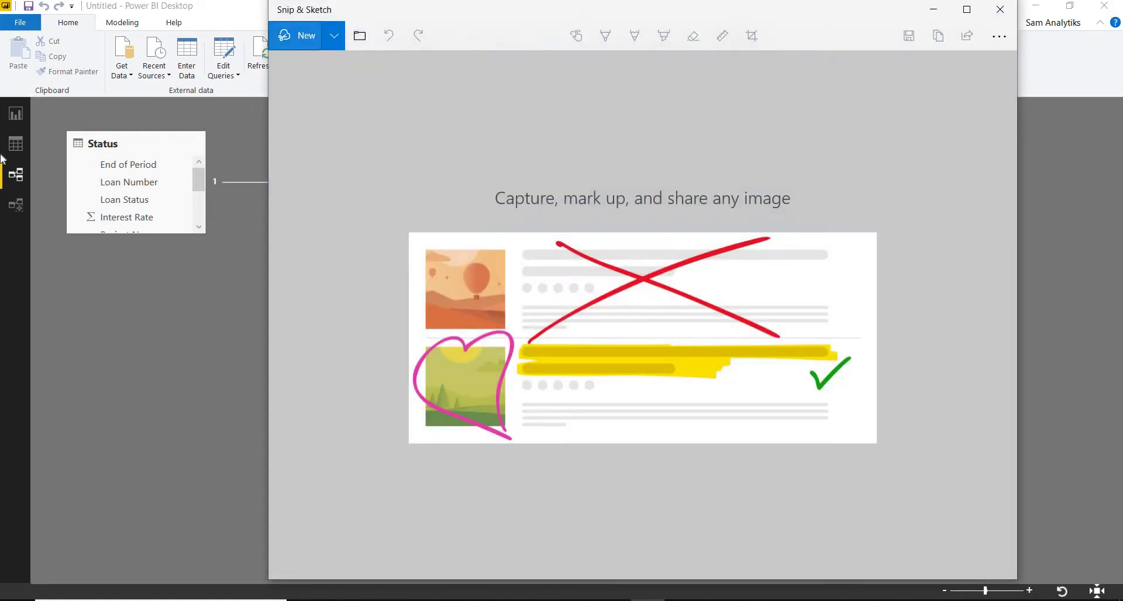
Switch to Snip & Sketch, capture a rectangular snip of the whole relationship diagram, and maximize the capture window.
{"action": "left_click", "coordinate": [298, 36]}
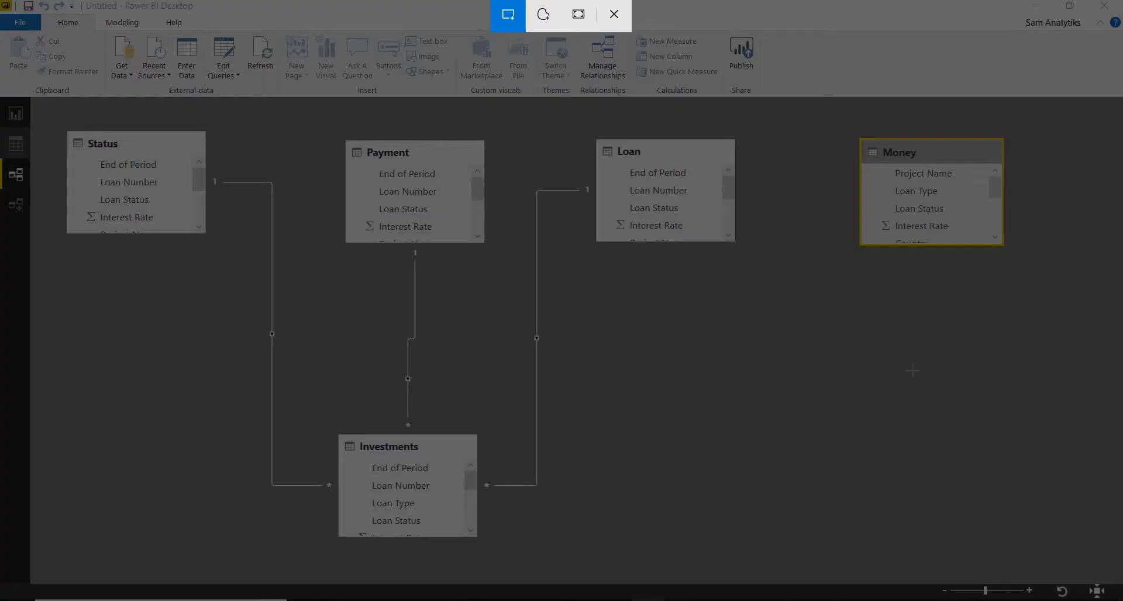
{"action": "mouse_move", "coordinate": [40, 105]}
{"action": "left_mouse_down"}
{"action": "mouse_move", "coordinate": [925, 394]}
{"action": "mouse_move", "coordinate": [1081, 578]}
{"action": "left_mouse_up"}
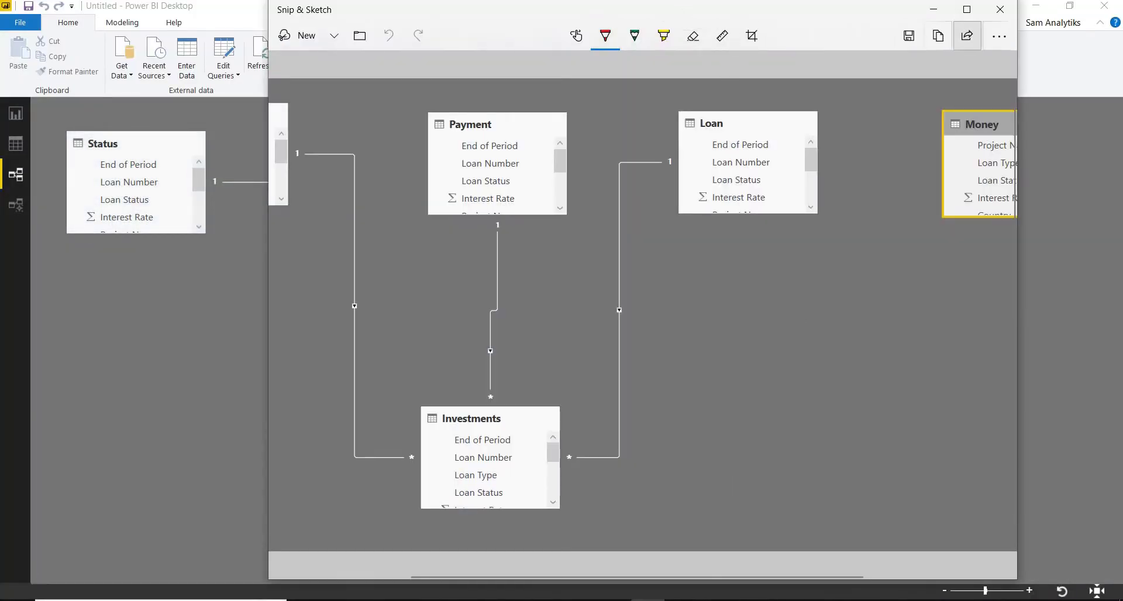
{"action": "key", "text": "super+Up"}
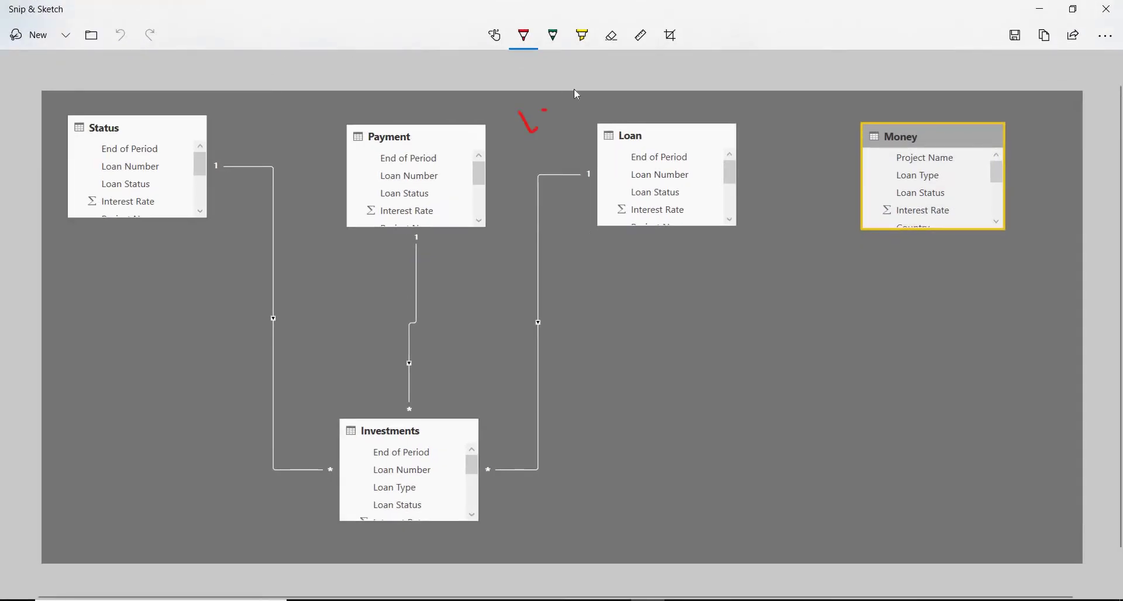
Handwrite the red labels "Look" above the upper row of tables and "Data" beside the Investments table on the snip.
{"action": "left_click_drag", "start_coordinate": [531, 126], "coordinate": [614, 73]}
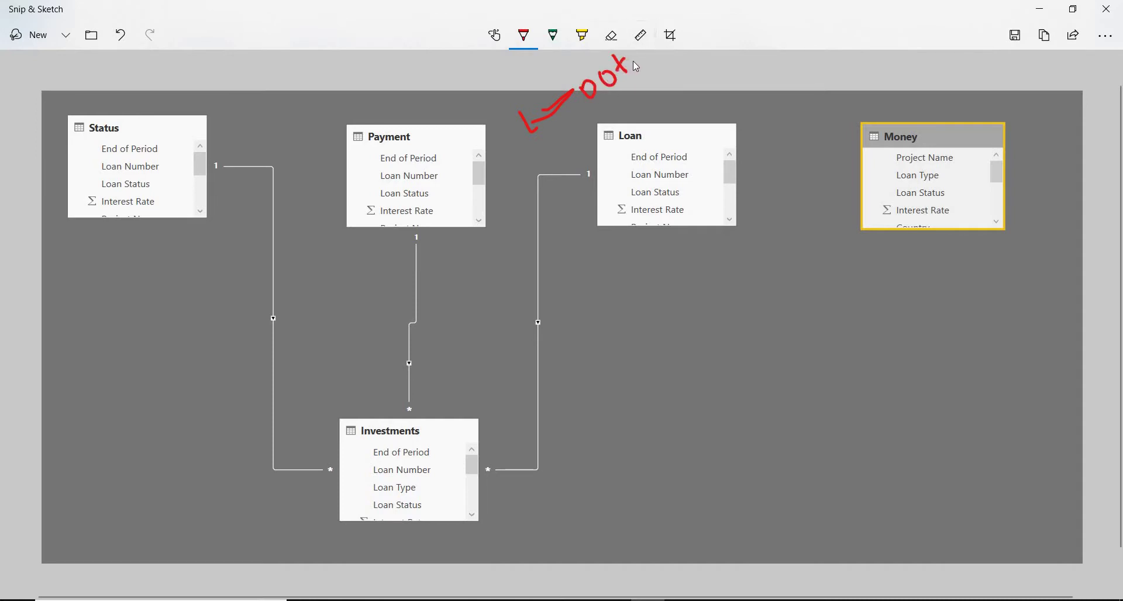
{"action": "left_click_drag", "start_coordinate": [546, 466], "coordinate": [564, 518]}
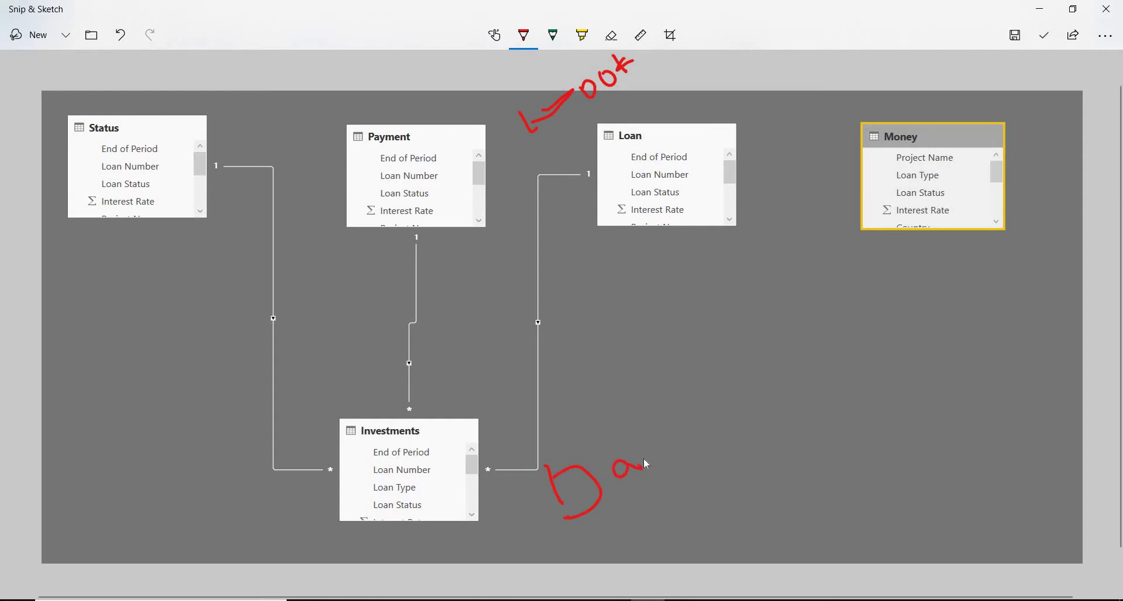
{"action": "mouse_move", "coordinate": [620, 429]}
{"action": "left_mouse_down"}
{"action": "mouse_move", "coordinate": [642, 462]}
{"action": "mouse_move", "coordinate": [664, 439]}
{"action": "left_mouse_up"}
Circle the Investments table with its label in red, and draw a second red loop around the Status, Payment, Loan and Money tables.
{"action": "mouse_move", "coordinate": [583, 384]}
{"action": "left_mouse_down"}
{"action": "mouse_move", "coordinate": [332, 404]}
{"action": "mouse_move", "coordinate": [316, 553]}
{"action": "mouse_move", "coordinate": [543, 570]}
{"action": "mouse_move", "coordinate": [629, 477]}
{"action": "mouse_move", "coordinate": [582, 378]}
{"action": "left_mouse_up"}
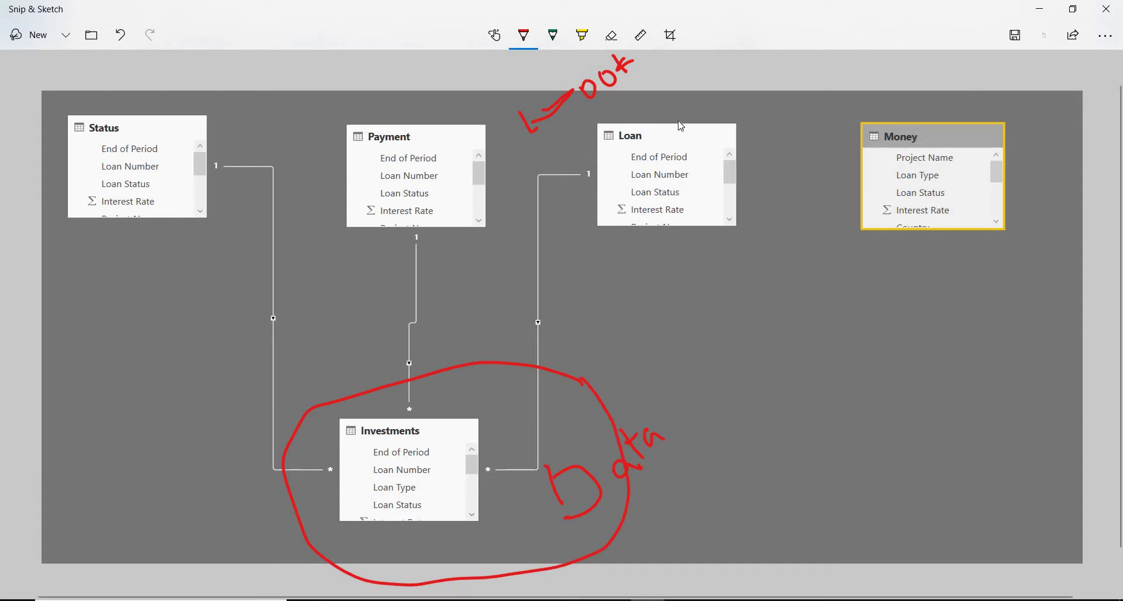
{"action": "mouse_move", "coordinate": [1017, 98]}
{"action": "left_mouse_down"}
{"action": "mouse_move", "coordinate": [647, 123]}
{"action": "mouse_move", "coordinate": [272, 97]}
{"action": "mouse_move", "coordinate": [49, 243]}
{"action": "mouse_move", "coordinate": [877, 254]}
{"action": "left_mouse_up"}
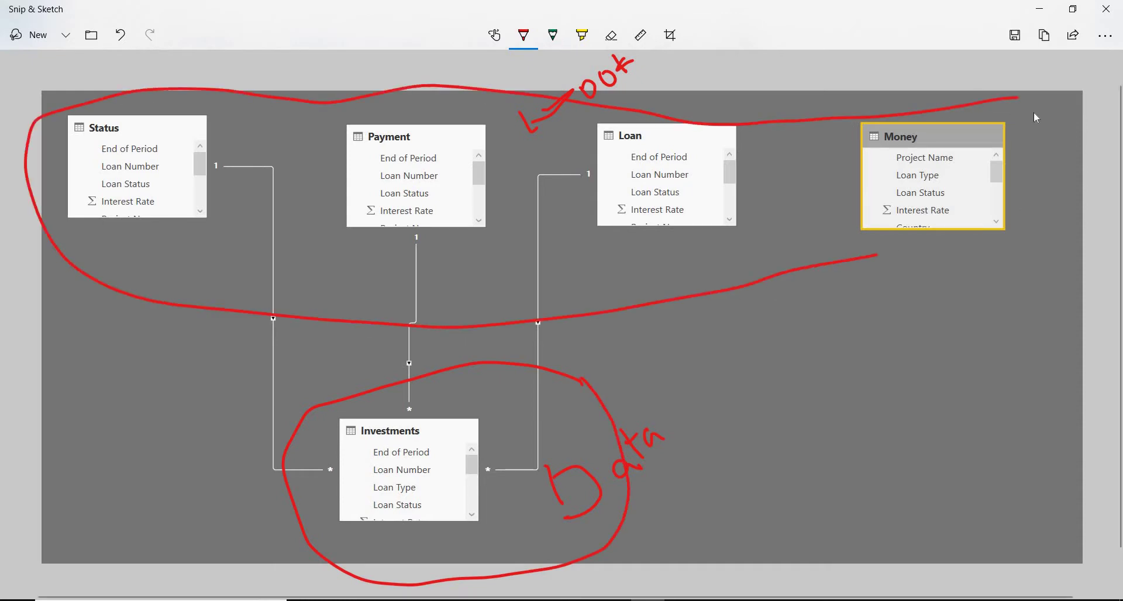
{"action": "left_click_drag", "start_coordinate": [1036, 117], "coordinate": [994, 81]}
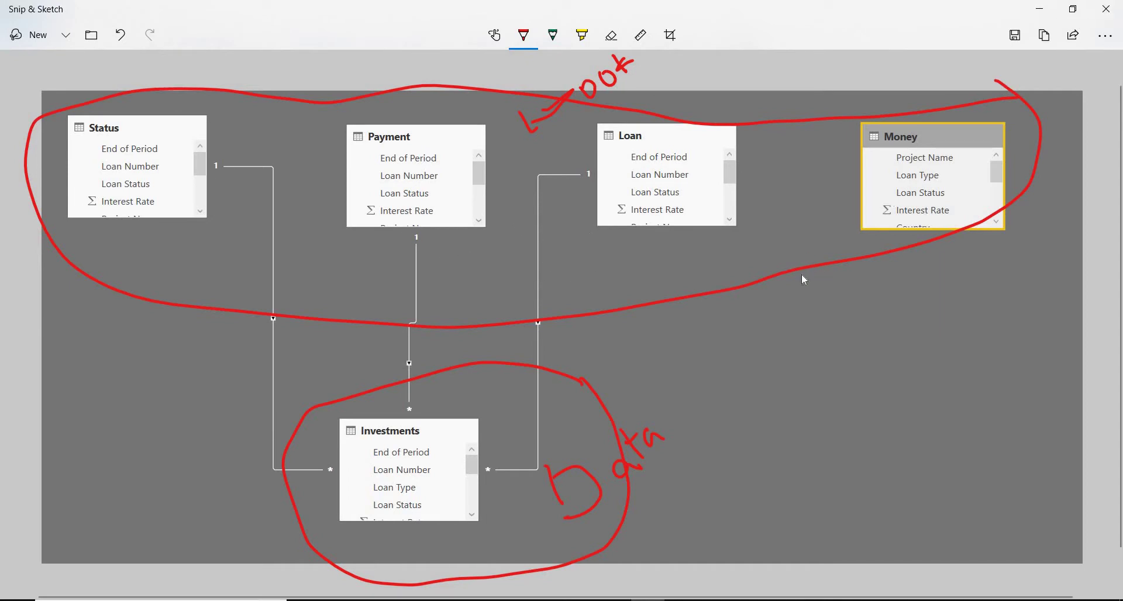
Switch back to Power BI Desktop and relate Money's Project Name to Investments' End of Period, many-to-many, with single cross-filtering (Investments filters Money).
{"action": "key", "text": "ctrl+n"}
{"action": "left_click", "coordinate": [627, 329]}
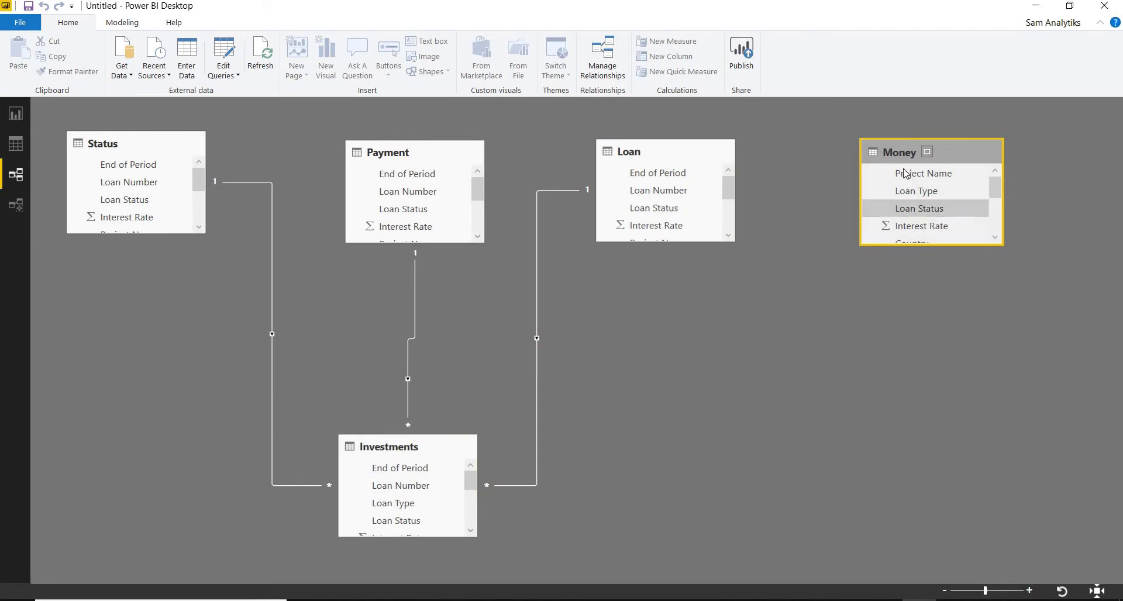
{"action": "left_click_drag", "start_coordinate": [900, 171], "coordinate": [439, 484]}
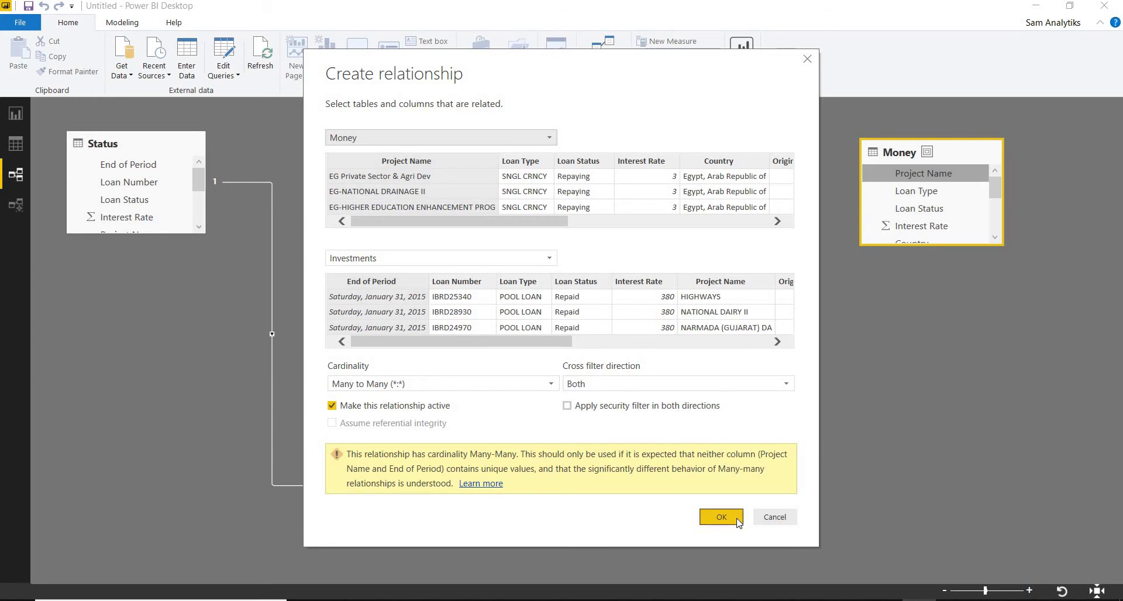
{"action": "left_click", "coordinate": [673, 385]}
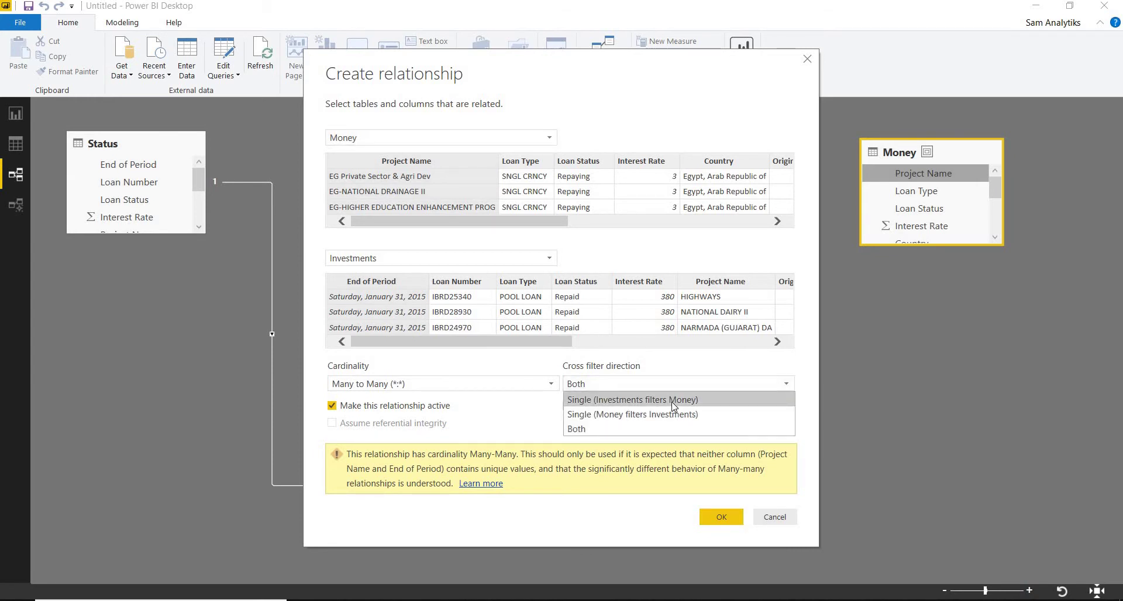
{"action": "left_click", "coordinate": [674, 402]}
{"action": "left_click", "coordinate": [720, 520]}
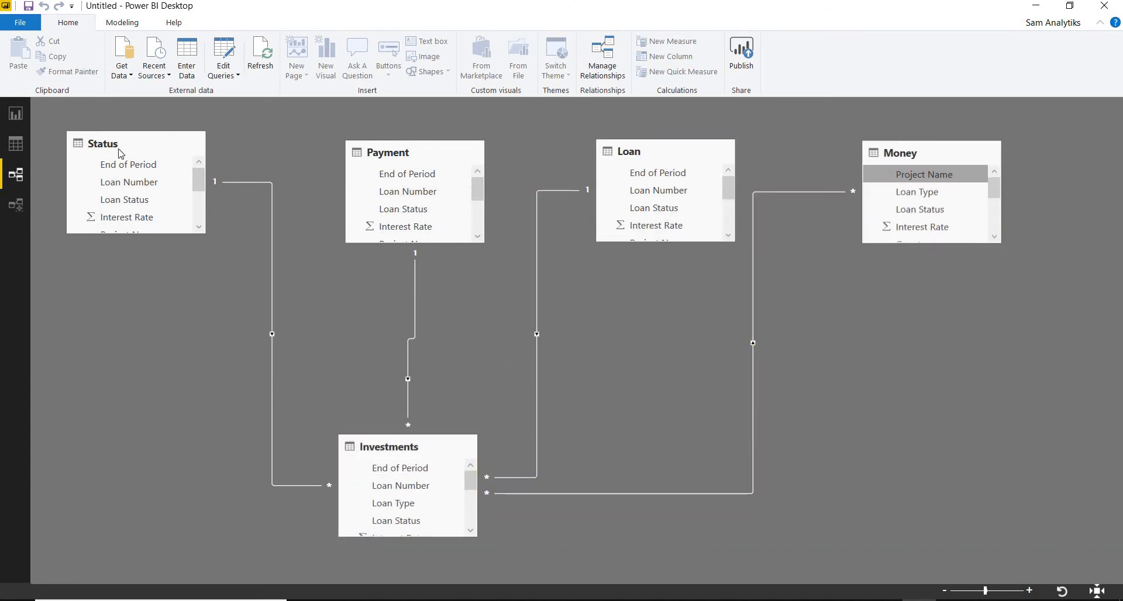
Switch to the report view and expand the Filters, Visualizations and Fields panes.
{"action": "left_click", "coordinate": [5, 118]}
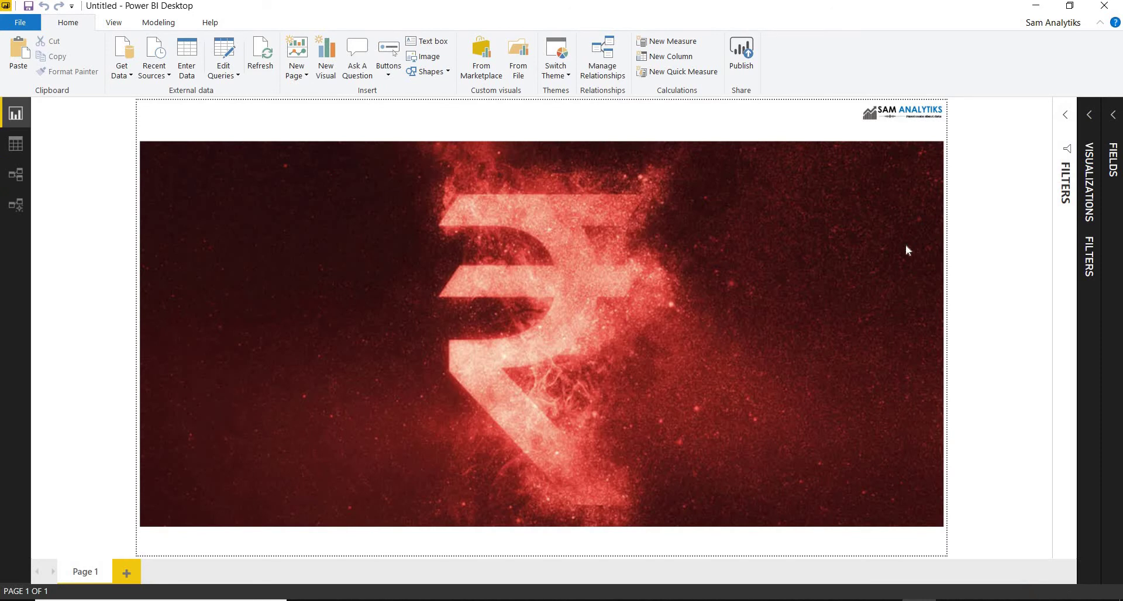
{"action": "left_click", "coordinate": [1065, 116]}
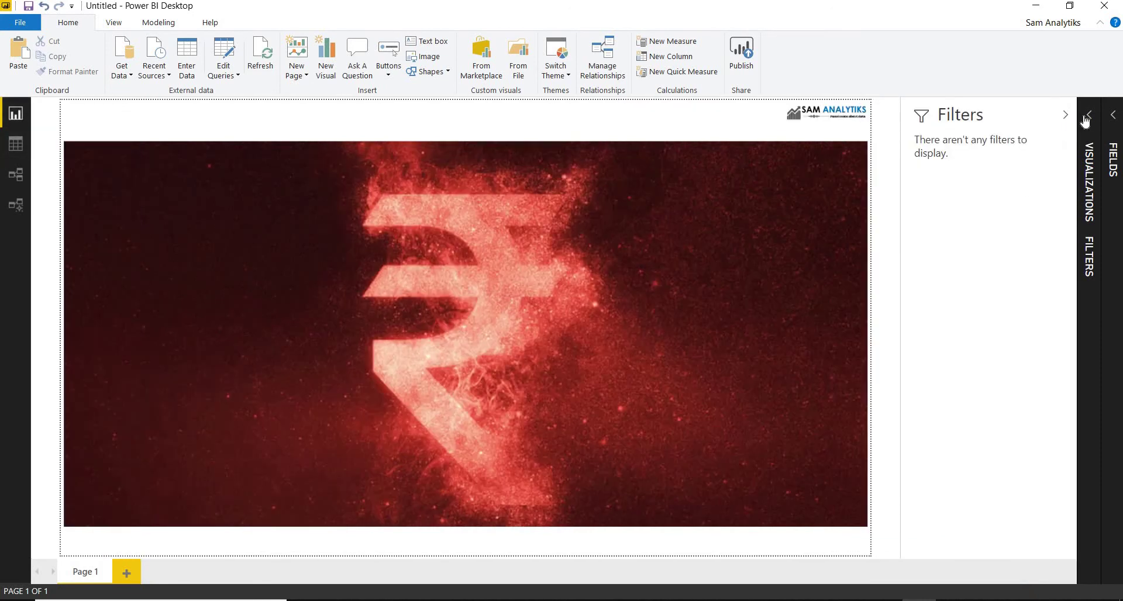
{"action": "left_click", "coordinate": [1087, 117]}
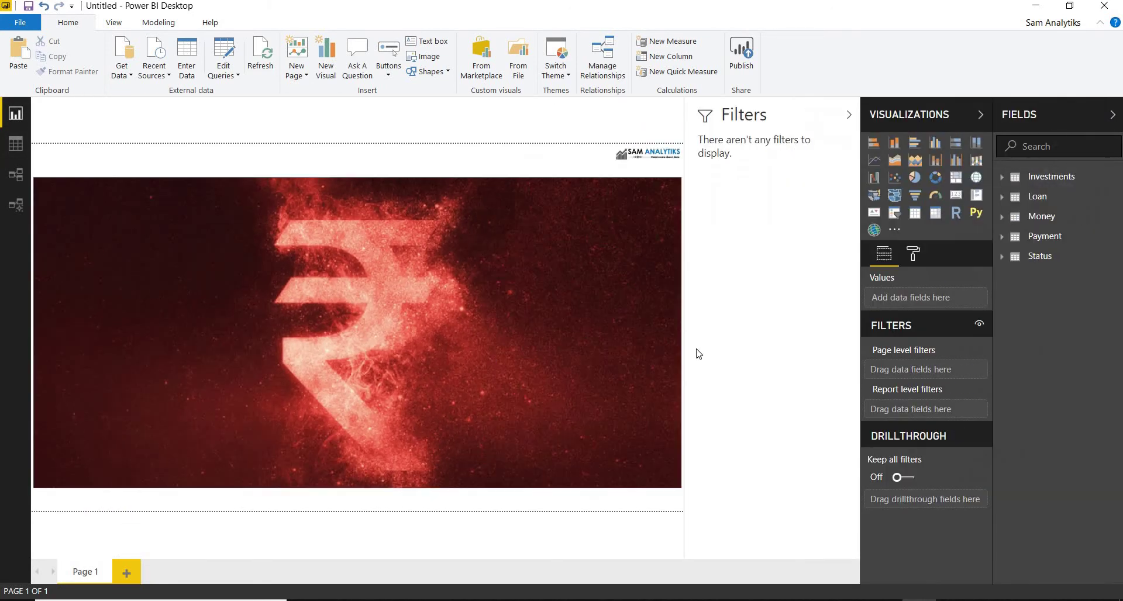